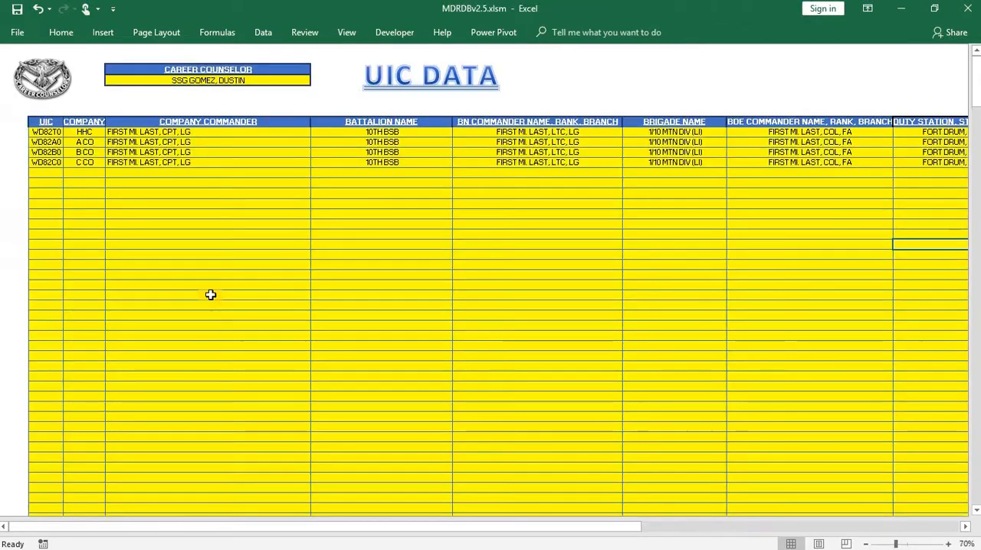
# - Look over the PERDB Data and SRB Data sheets, returning to the main My Data Report page after each
pyautogui.click(39, 109)
pyautogui.click(223, 345)
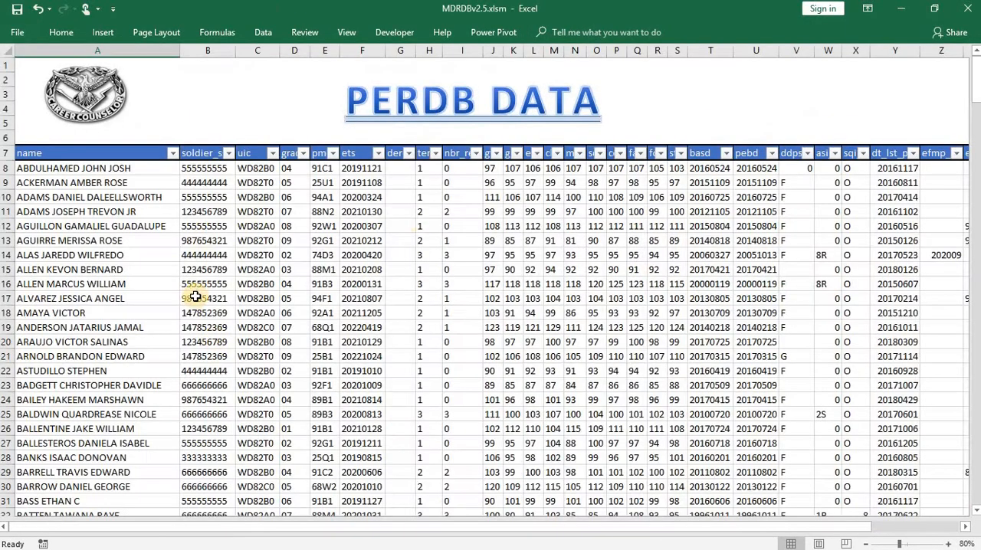
pyautogui.click(136, 149)
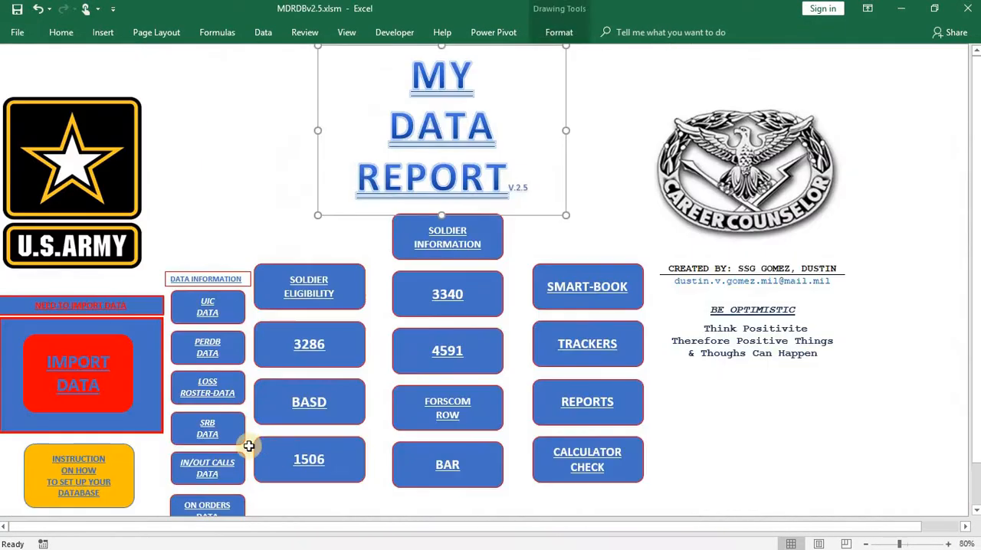
pyautogui.click(213, 428)
pyautogui.click(62, 111)
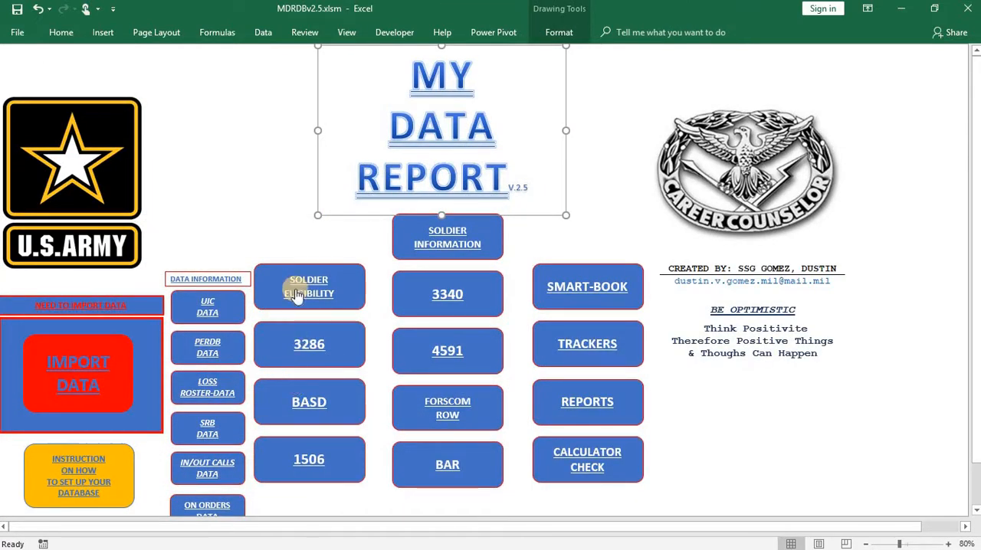
pyautogui.click(276, 233)
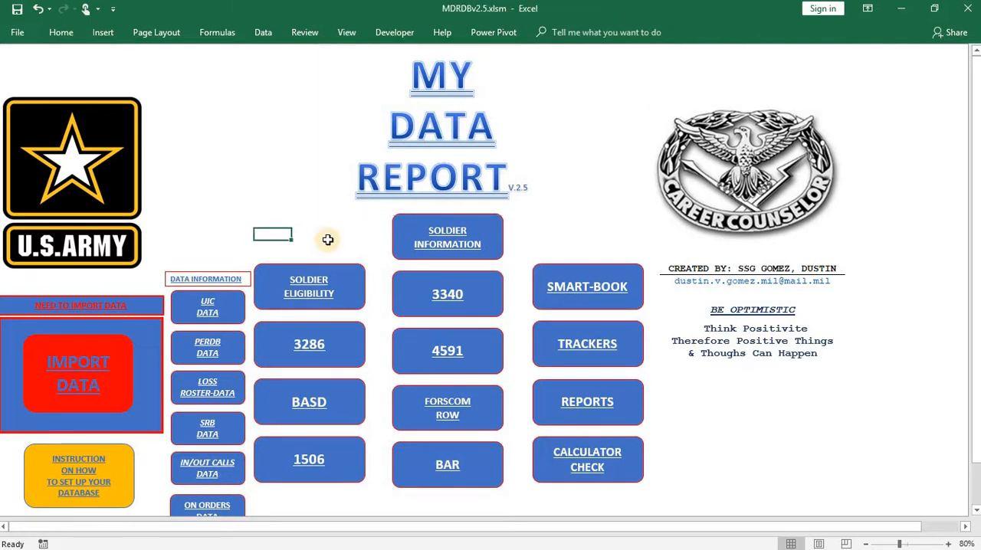
# - Open the Soldier Information page, choose the first soldier in the name list and examine the whole record
pyautogui.click(431, 260)
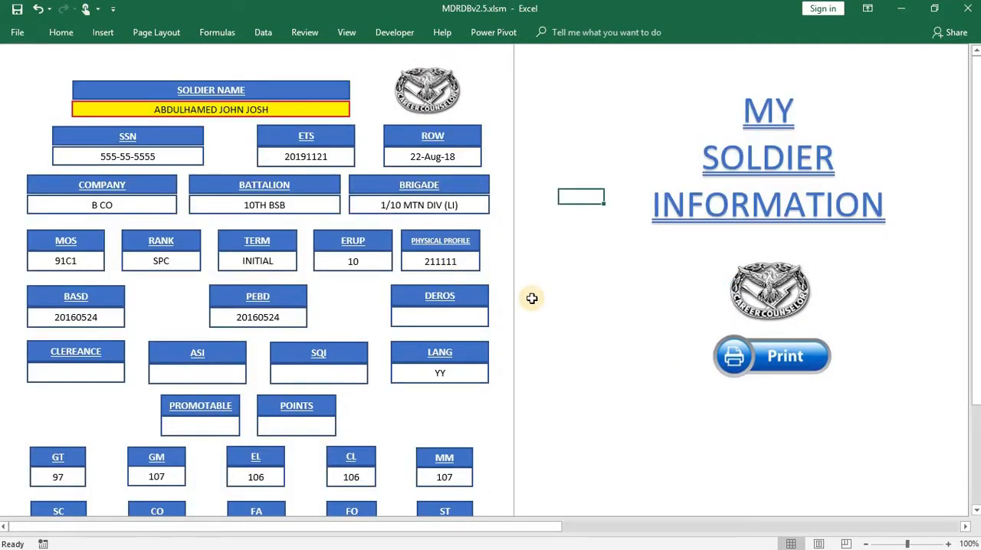
pyautogui.click(338, 113)
pyautogui.click(356, 112)
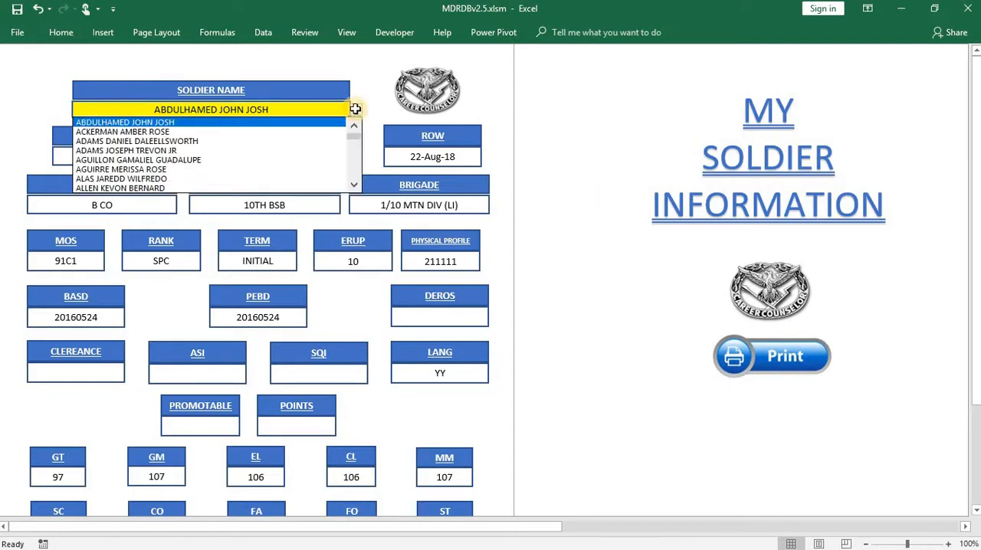
pyautogui.click(170, 123)
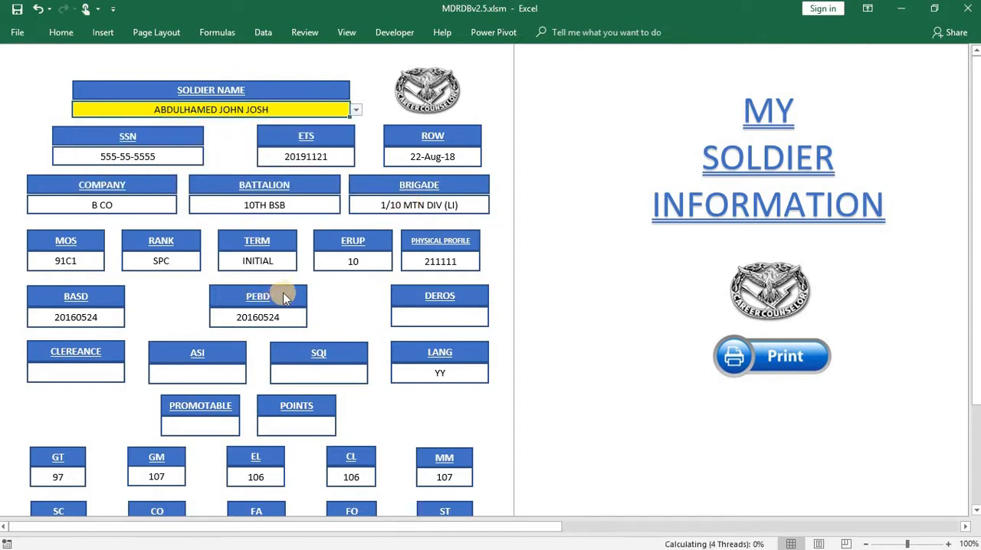
pyautogui.scroll(-4, 248, 257)
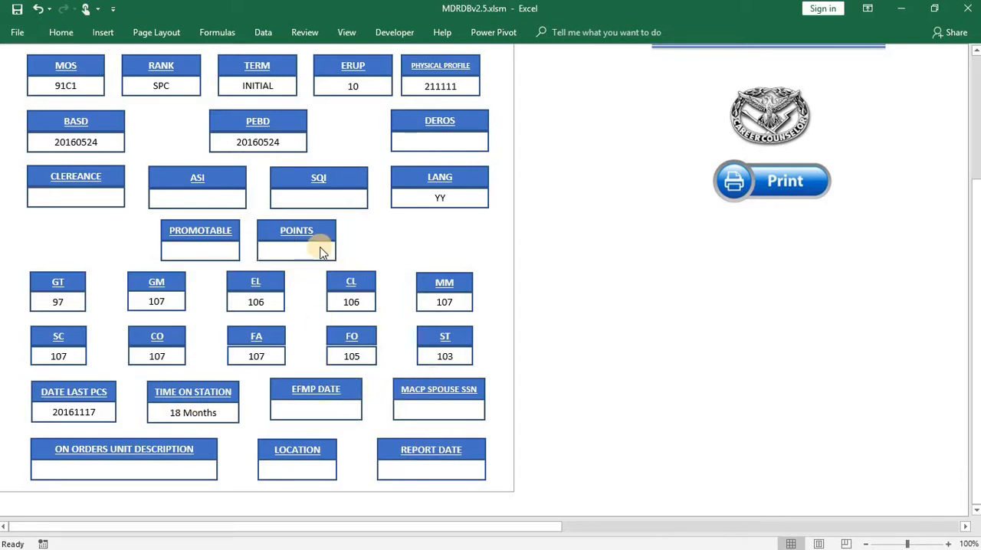
pyautogui.scroll(4, 298, 285)
# - Choose the 92A1 staff sergeant from A CO as the soldier name and examine the record down to the on-orders fields
pyautogui.click(358, 111)
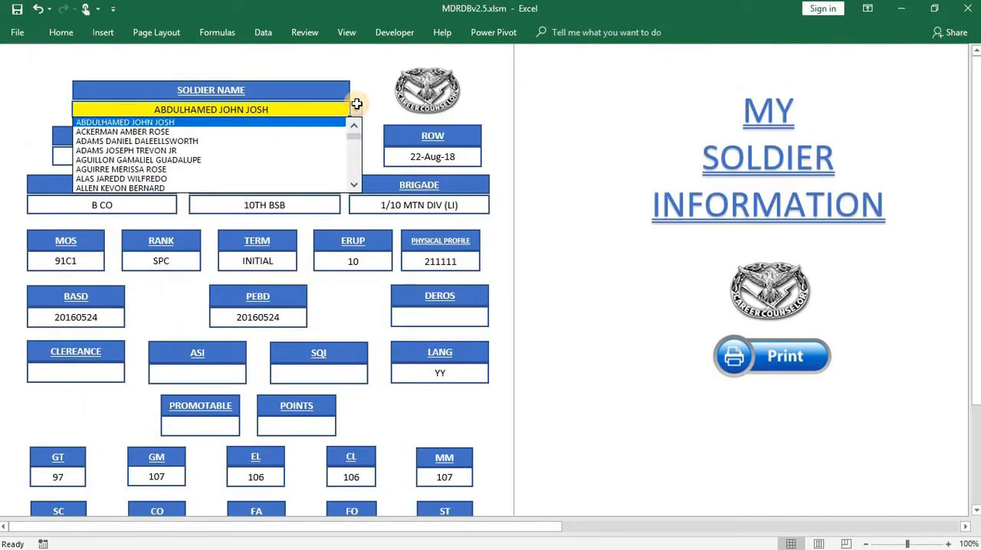
pyautogui.scroll(-3, 306, 169)
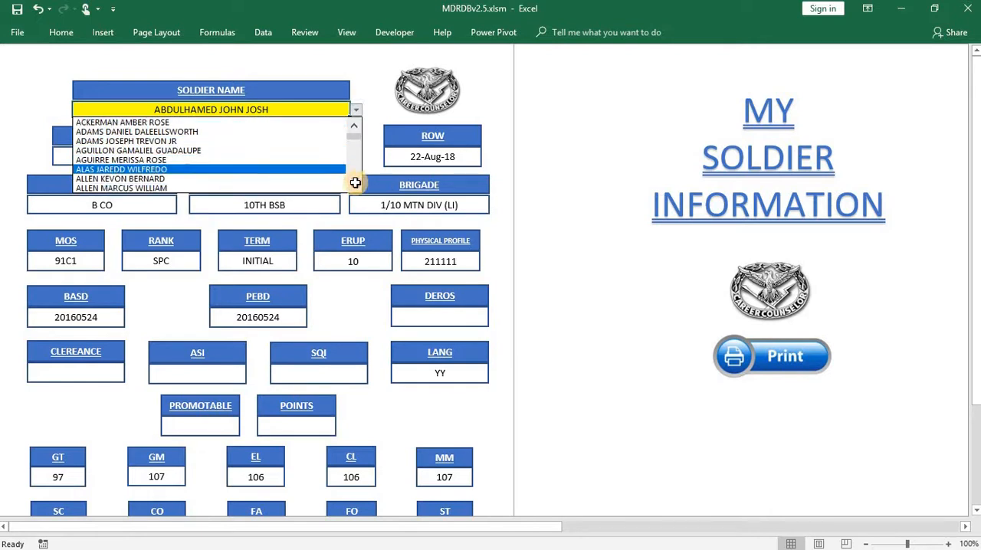
pyautogui.click(176, 134)
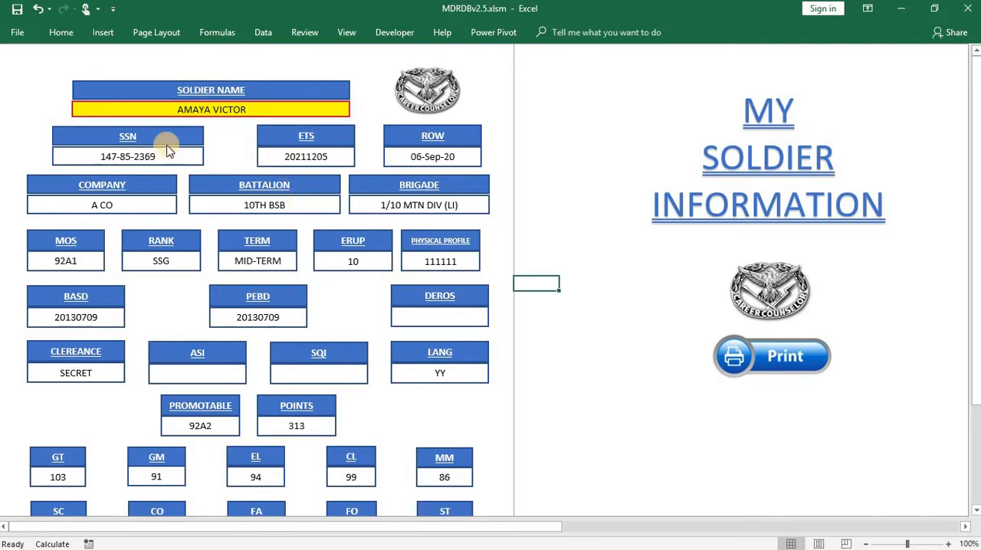
pyautogui.scroll(-2, 174, 316)
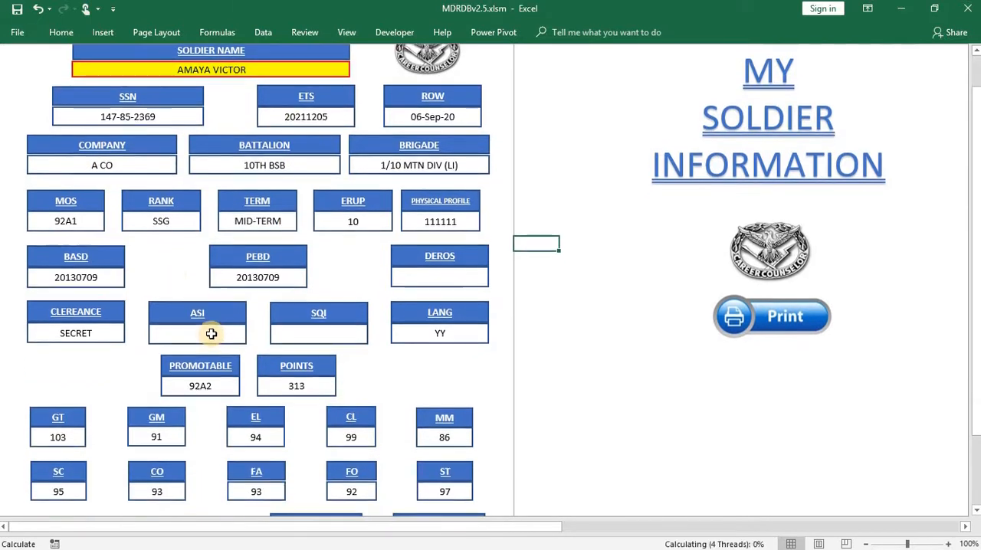
pyautogui.scroll(-3, 228, 402)
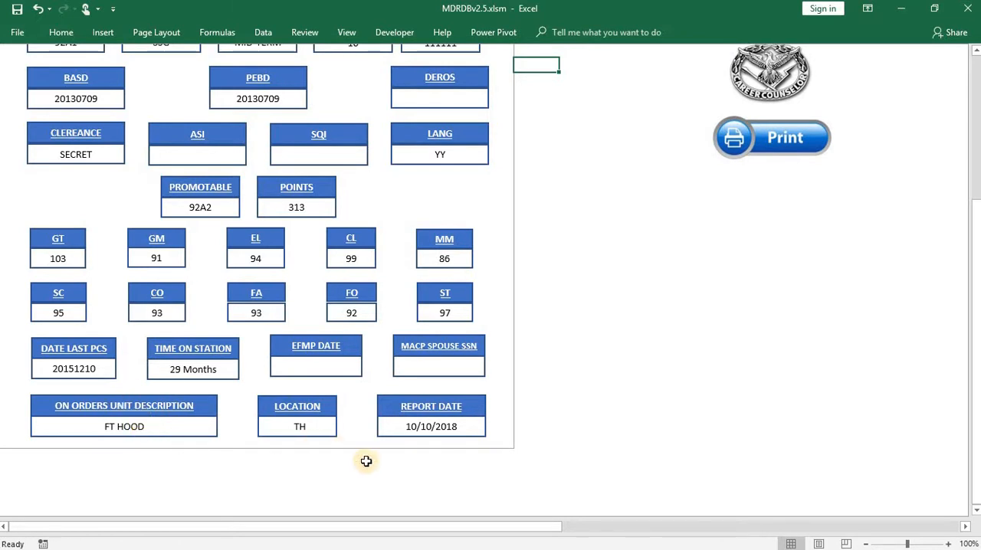
pyautogui.scroll(5, 268, 397)
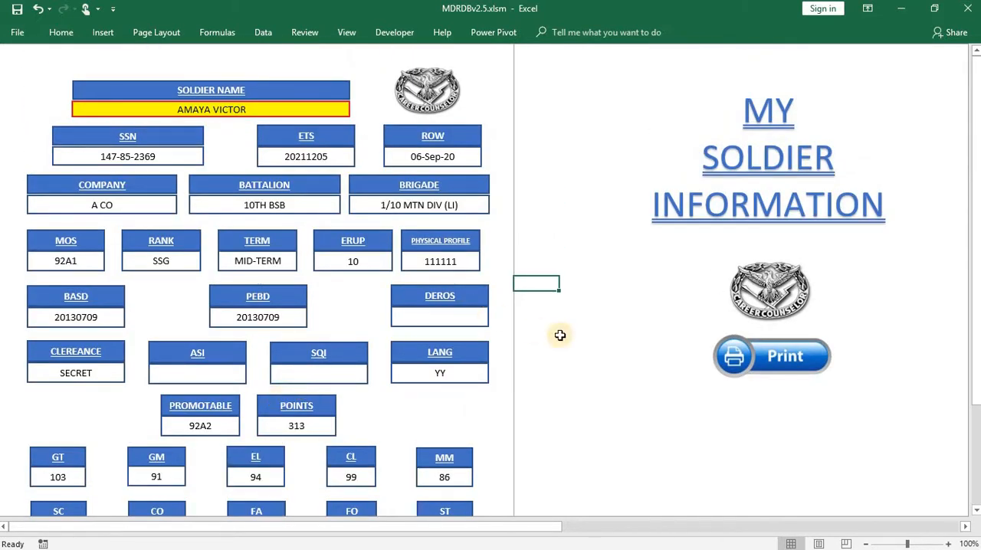
# - Preview the printout of the soldier information sheet, close the preview and return to the main My Data Report page
pyautogui.click(722, 359)
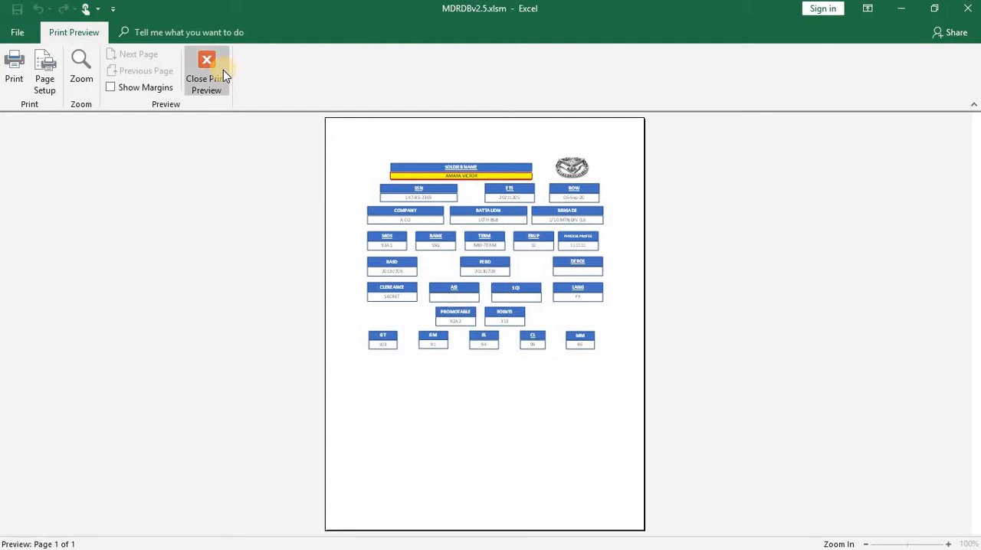
pyautogui.click(207, 72)
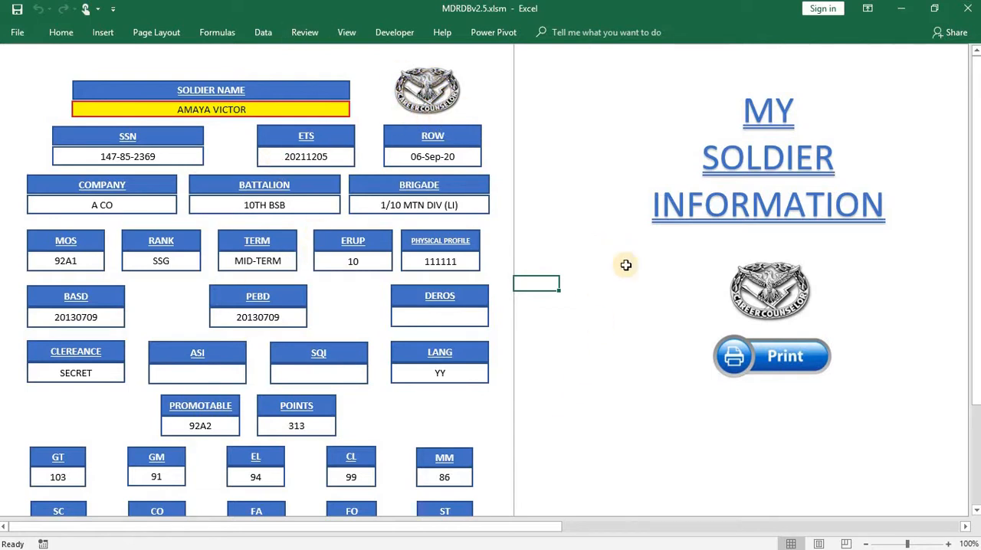
pyautogui.click(742, 296)
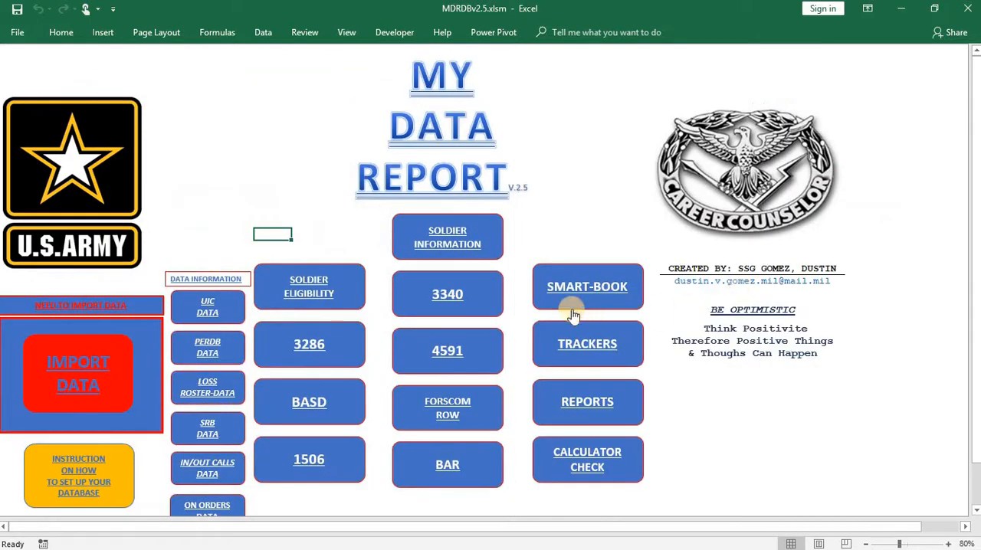
# - View the Soldier Eligibility counseling form down to its bonus section, and return to the main page
pyautogui.click(343, 291)
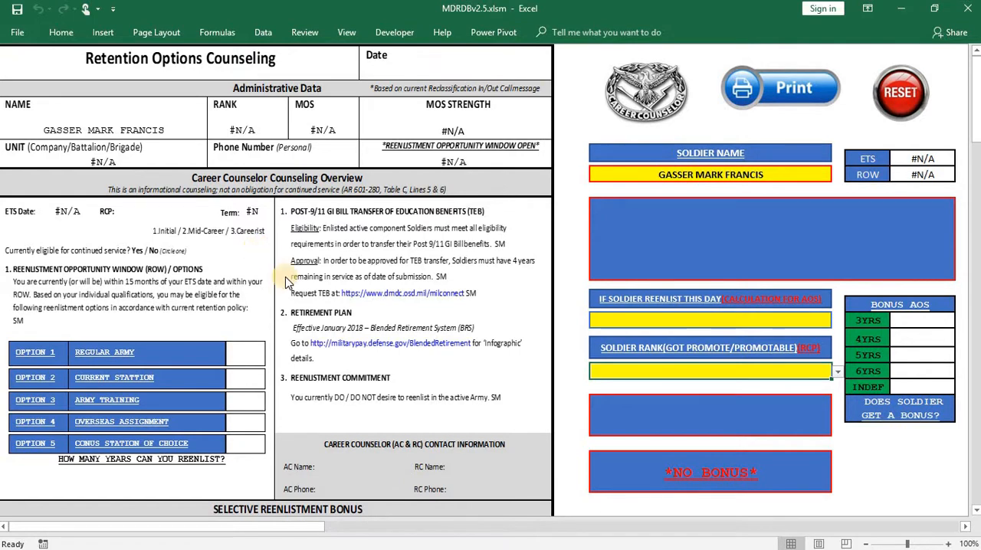
pyautogui.scroll(-5, 285, 282)
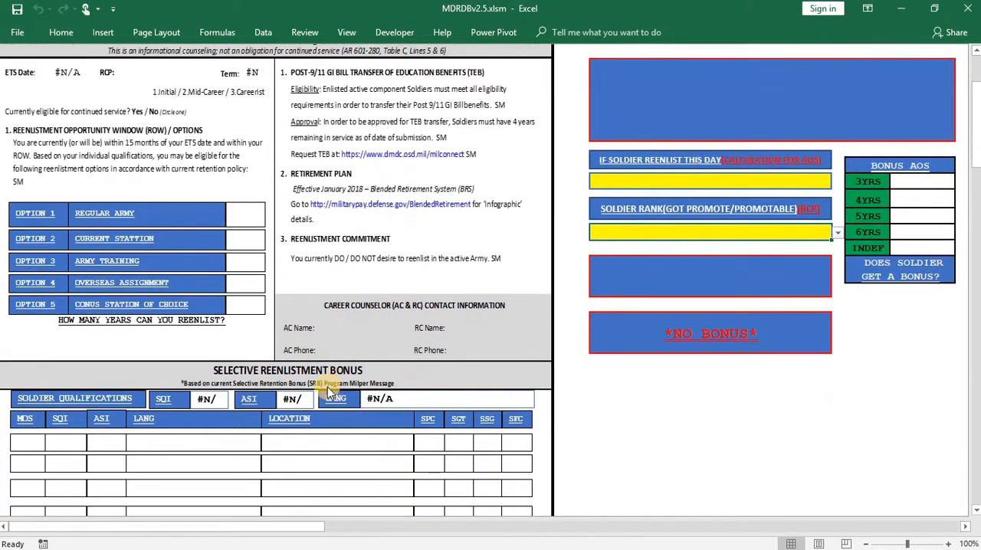
pyautogui.scroll(5, 322, 406)
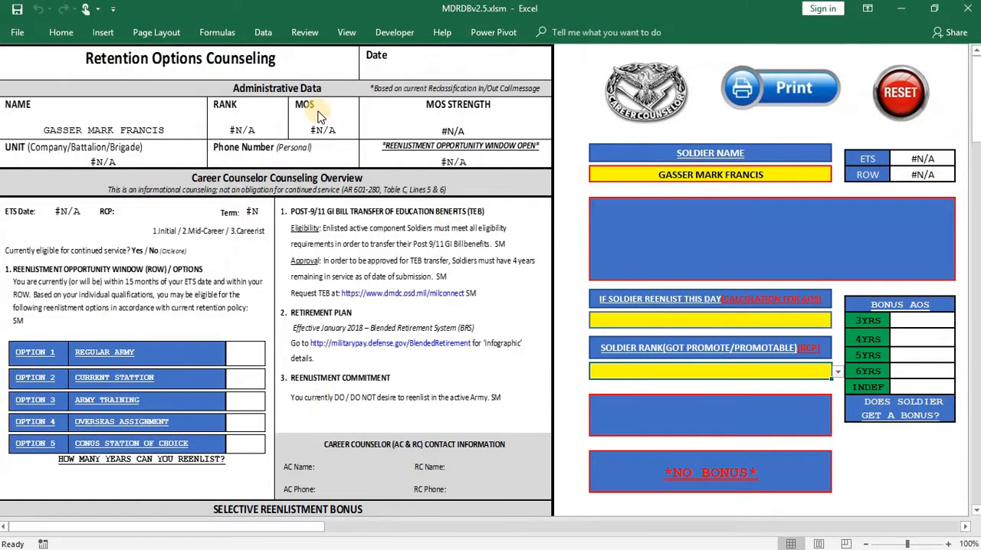
pyautogui.click(653, 113)
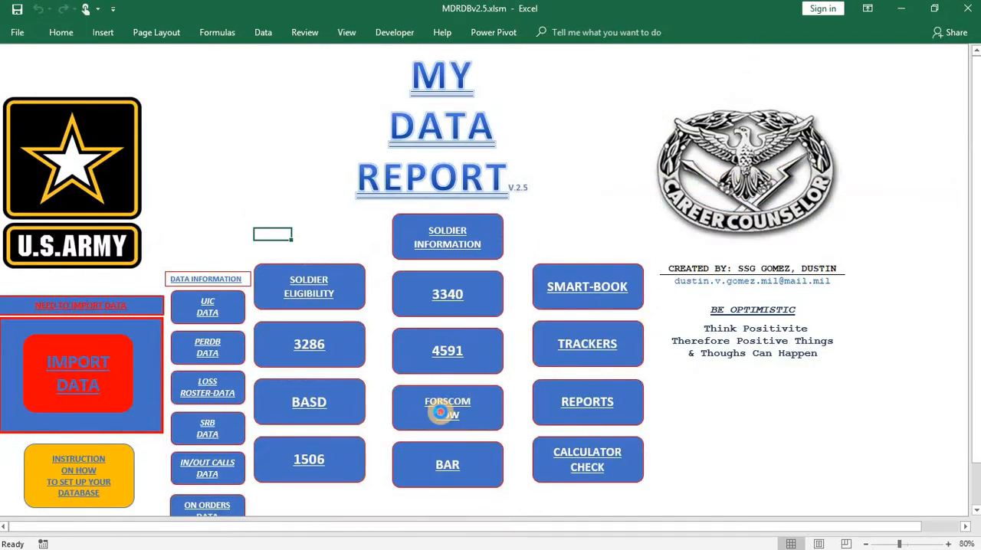
# - View the FORSCOM ROW counseling form down to its signature blocks, and return to the main page
pyautogui.click(438, 409)
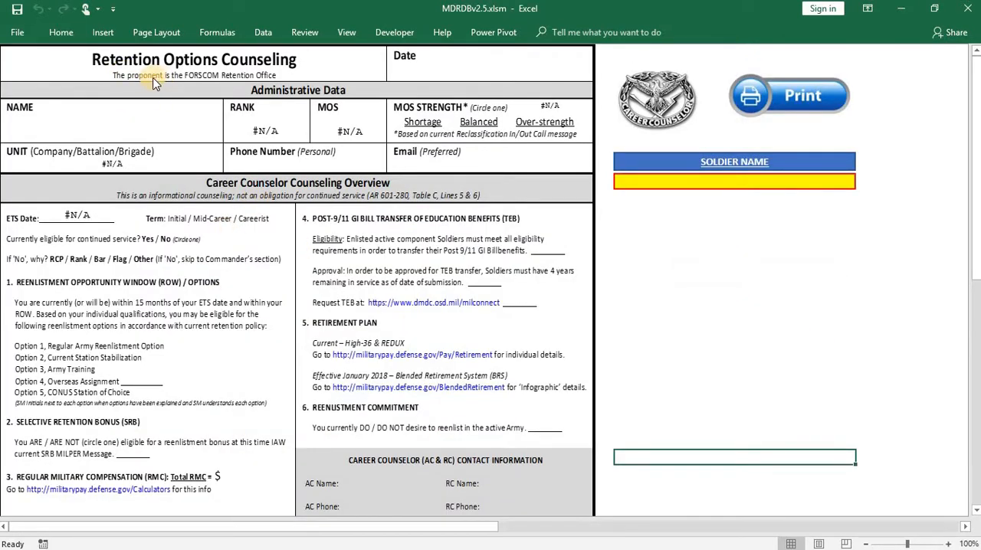
pyautogui.scroll(-10, 245, 225)
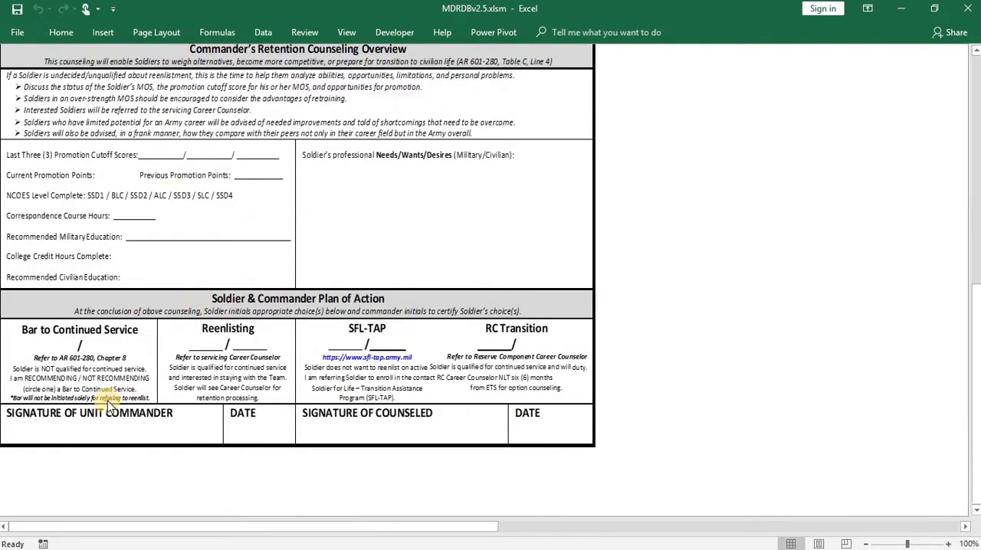
pyautogui.scroll(10, 196, 325)
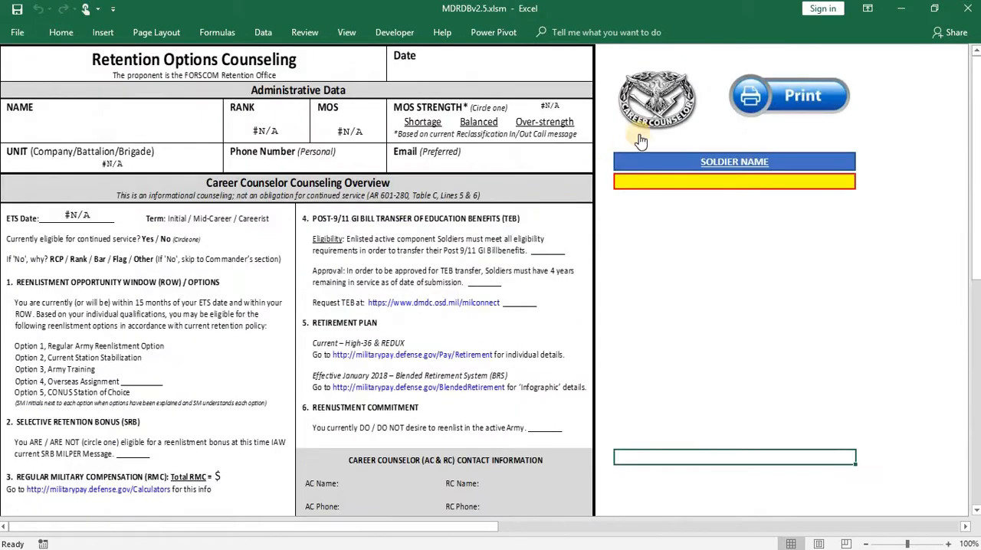
pyautogui.click(647, 101)
# - Reopen the Soldier Eligibility form and examine its Selective Reenlistment Bonus, needs and signature sections
pyautogui.click(325, 300)
pyautogui.scroll(-5, 230, 360)
pyautogui.scroll(-7, 199, 377)
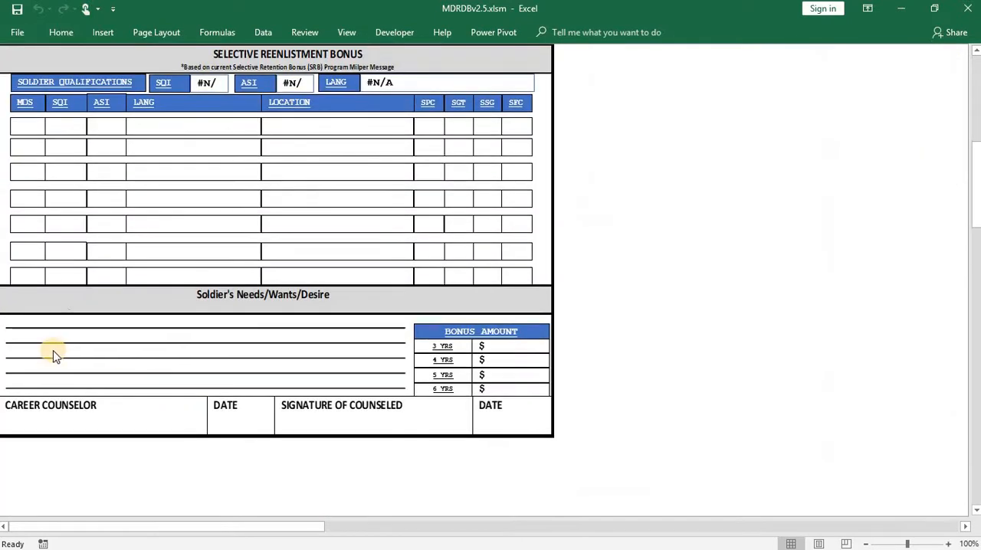
pyautogui.scroll(11, 193, 358)
pyautogui.scroll(1, 203, 358)
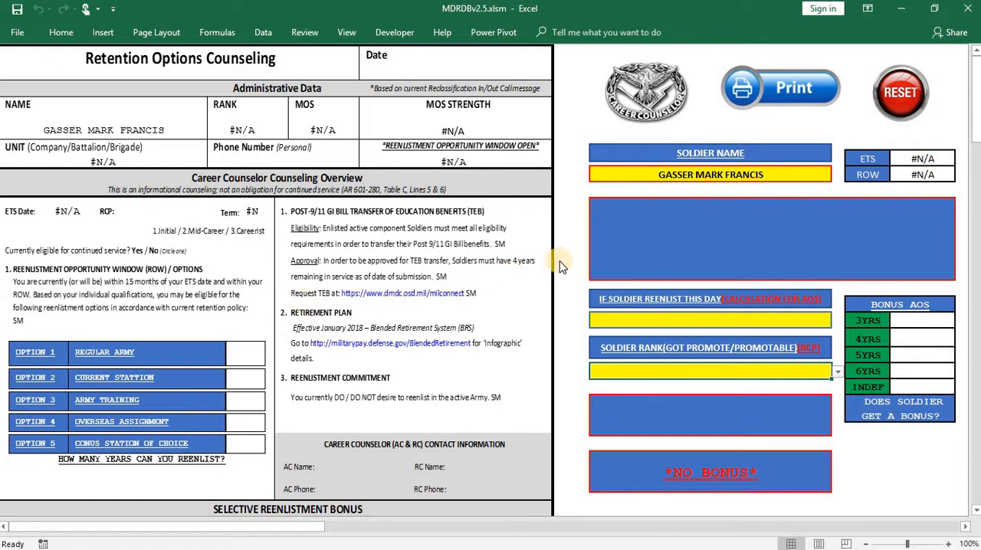
# - Set the soldier name on the Soldier Eligibility form to the first soldier in the list
pyautogui.click(826, 179)
pyautogui.click(837, 175)
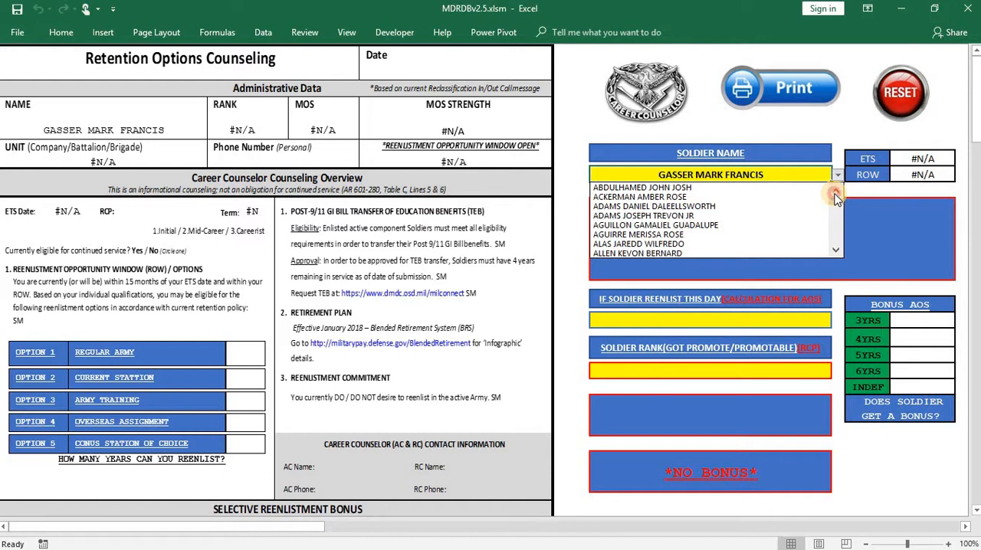
pyautogui.click(714, 187)
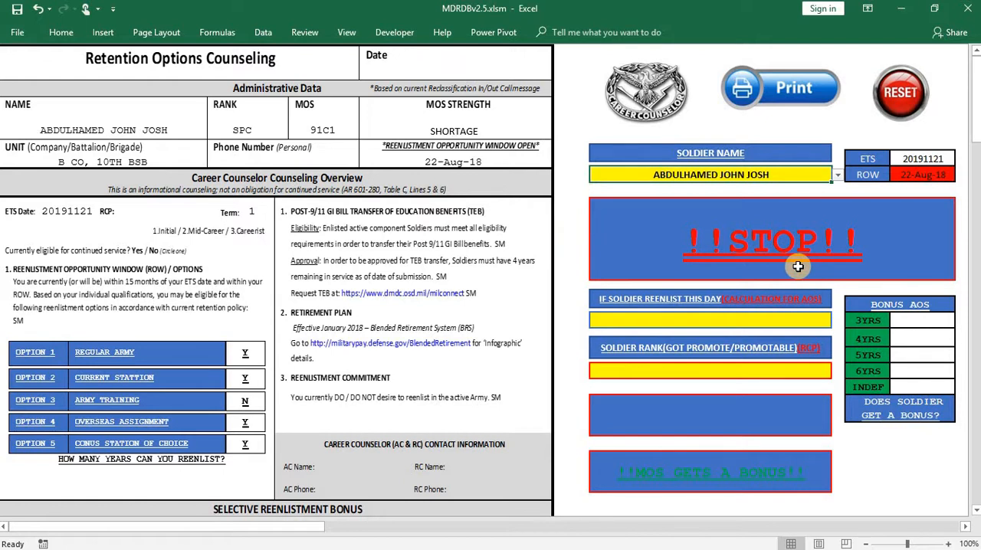
# - Change the soldier name on the eligibility form to the 68A2 sergeant from C CO
pyautogui.click(837, 175)
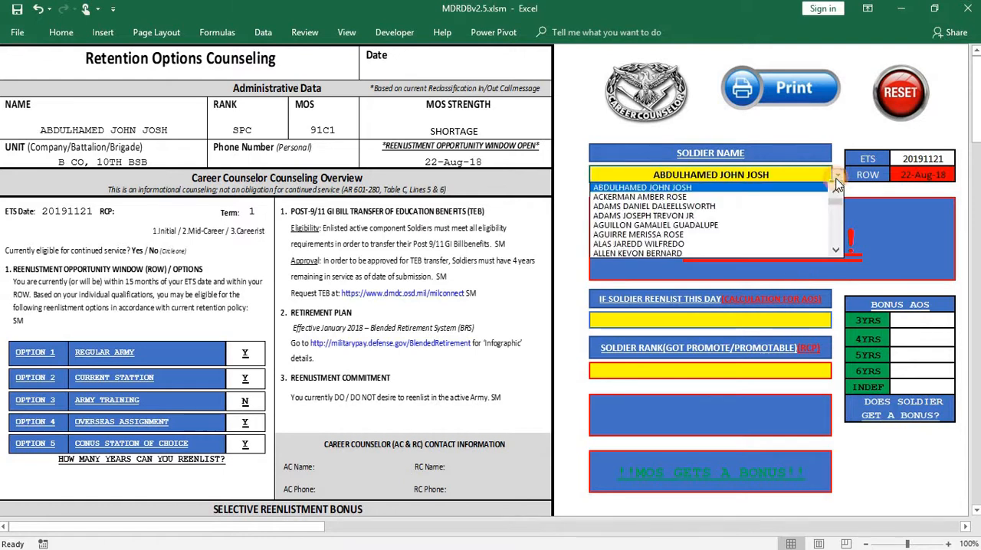
pyautogui.click(838, 251)
pyautogui.moveTo(838, 251); pyautogui.dragTo(837, 257)
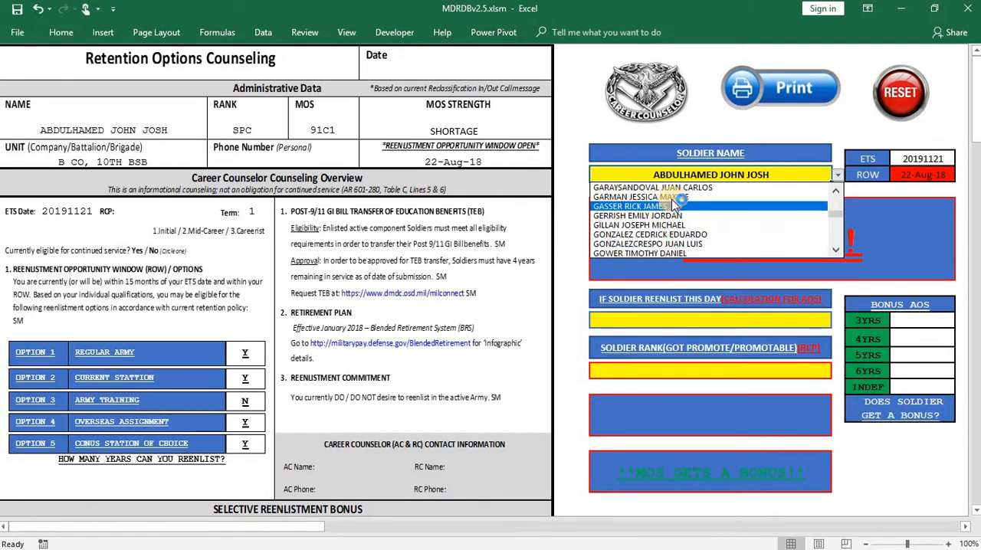
pyautogui.click(640, 206)
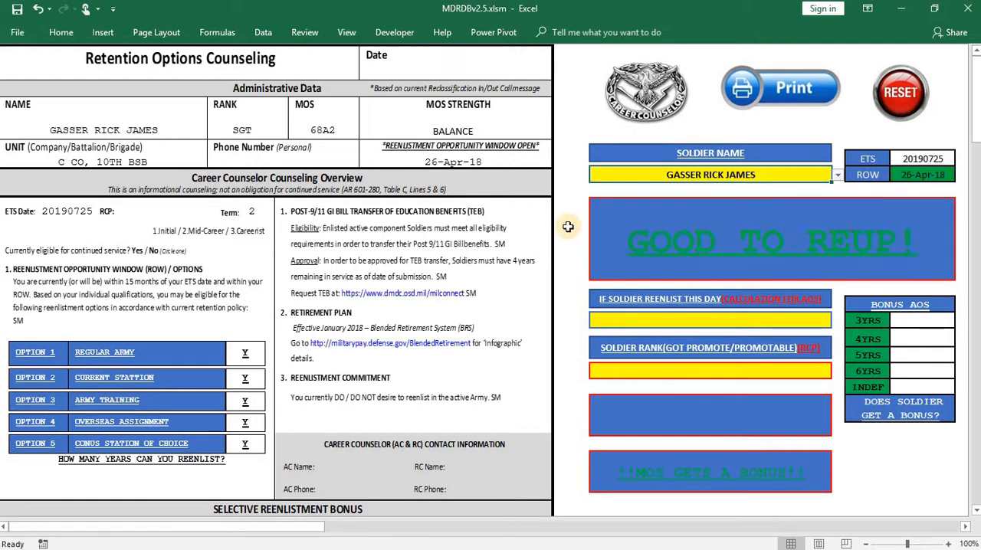
pyautogui.click(570, 232)
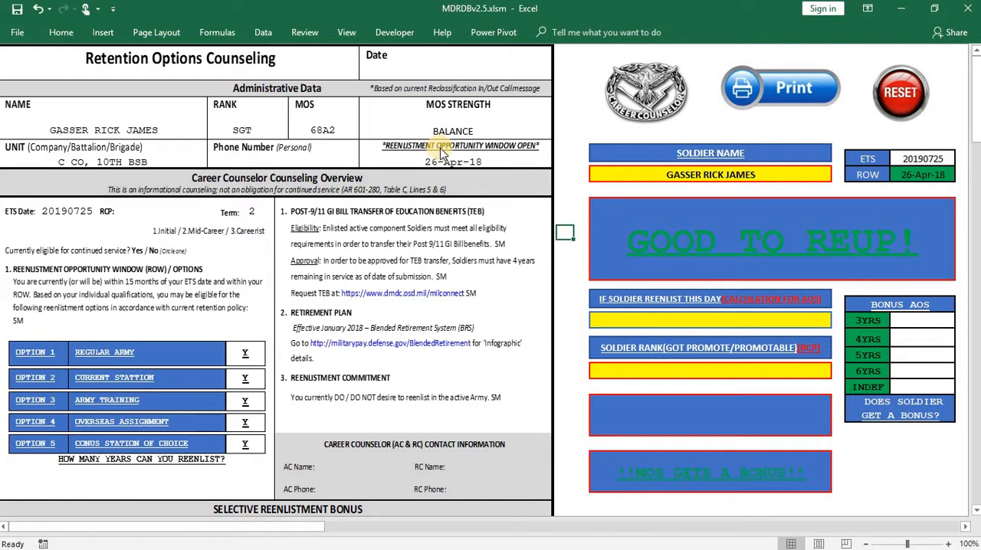
# - Switch the eligibility form to the soldier listed directly after the 68A2 sergeant
pyautogui.click(828, 177)
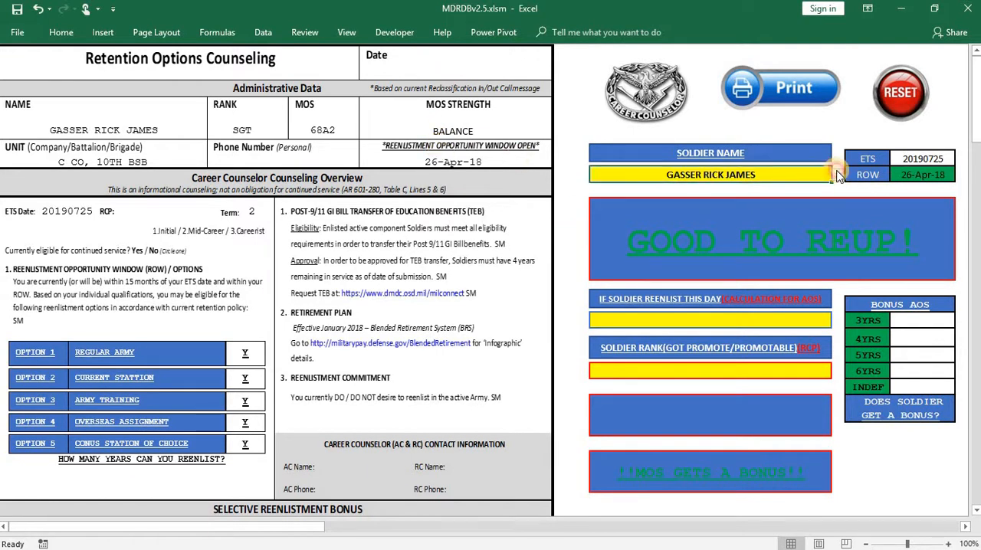
pyautogui.click(838, 175)
pyautogui.click(798, 194)
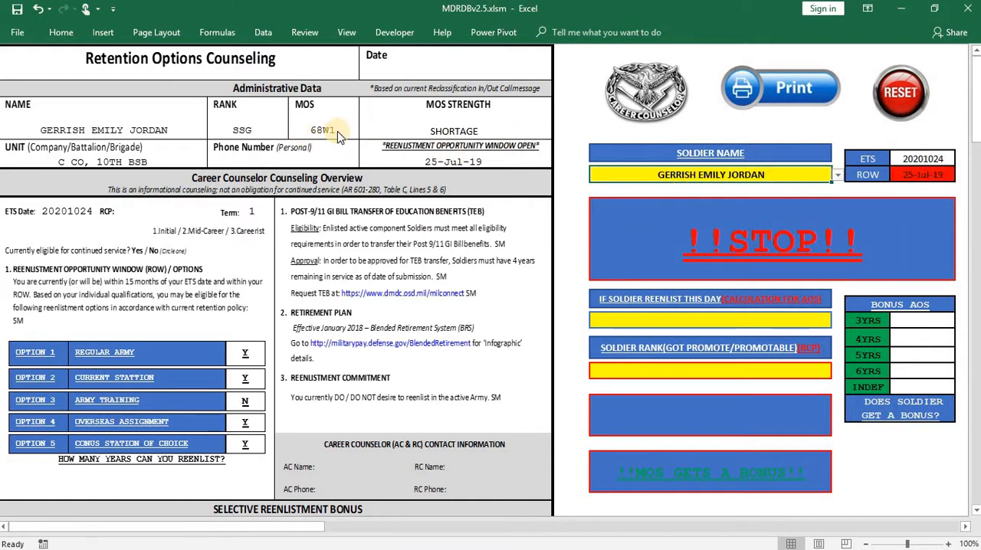
# - Change the soldier name on the eligibility form back to the 68A2 sergeant from C CO
pyautogui.click(838, 175)
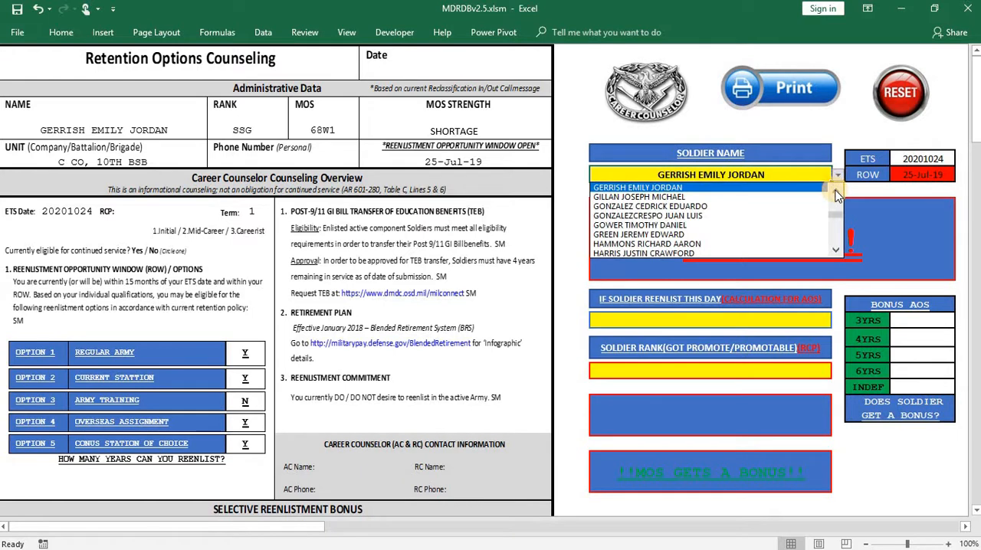
pyautogui.scroll(1, 838, 196)
pyautogui.click(712, 188)
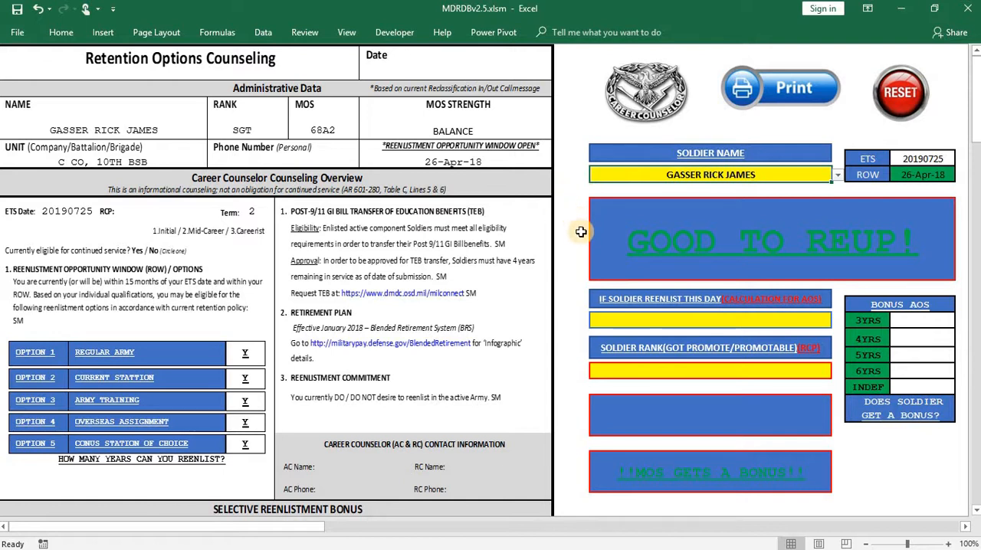
# - Enter 20180529 as the day the soldier reenlists for the bonus AOS calculation
pyautogui.scroll(-1, 583, 228)
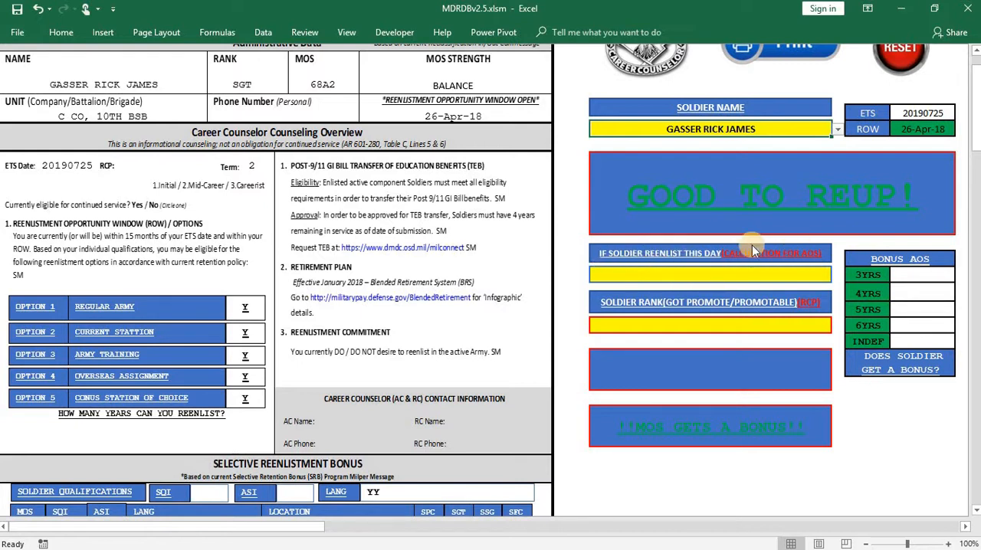
pyautogui.click(781, 277)
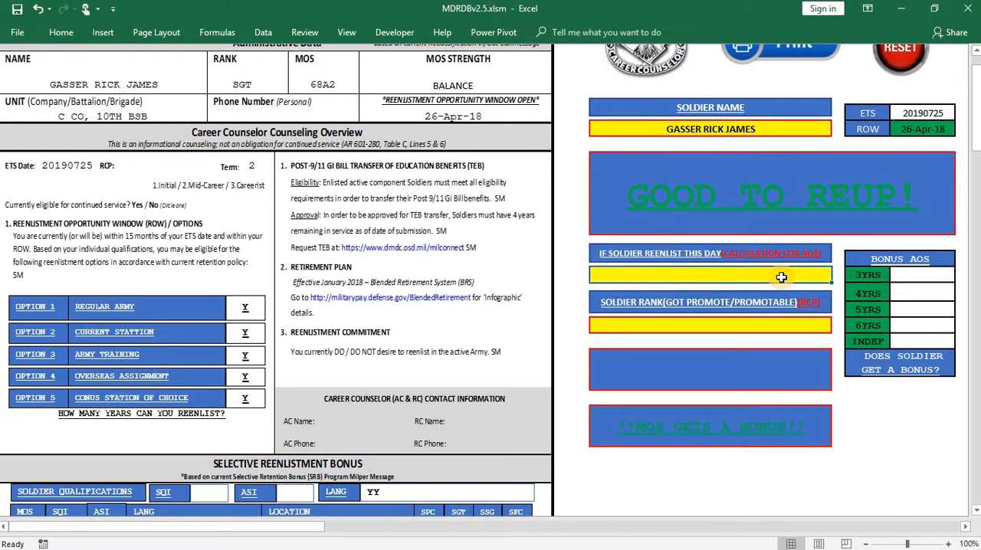
pyautogui.write('20180529')
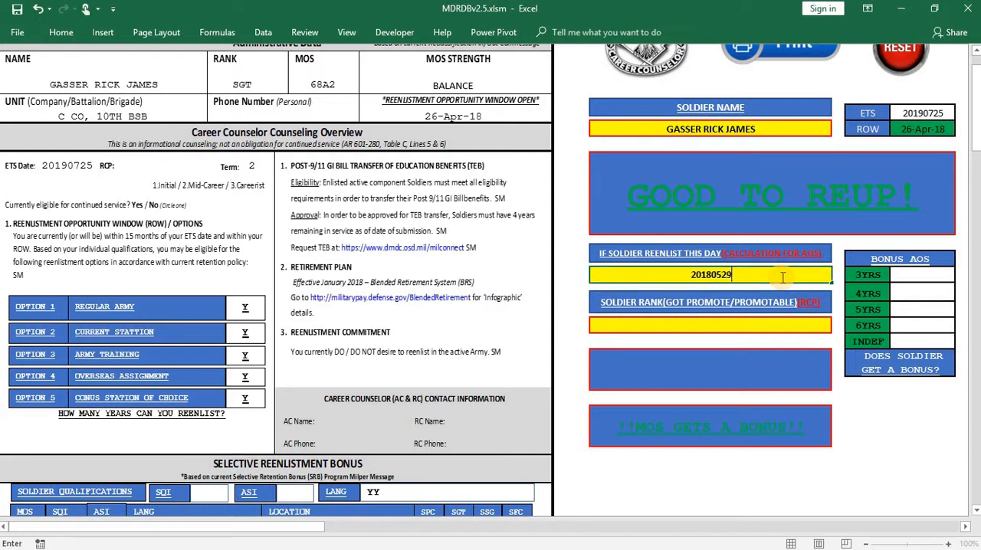
pyautogui.click(581, 228)
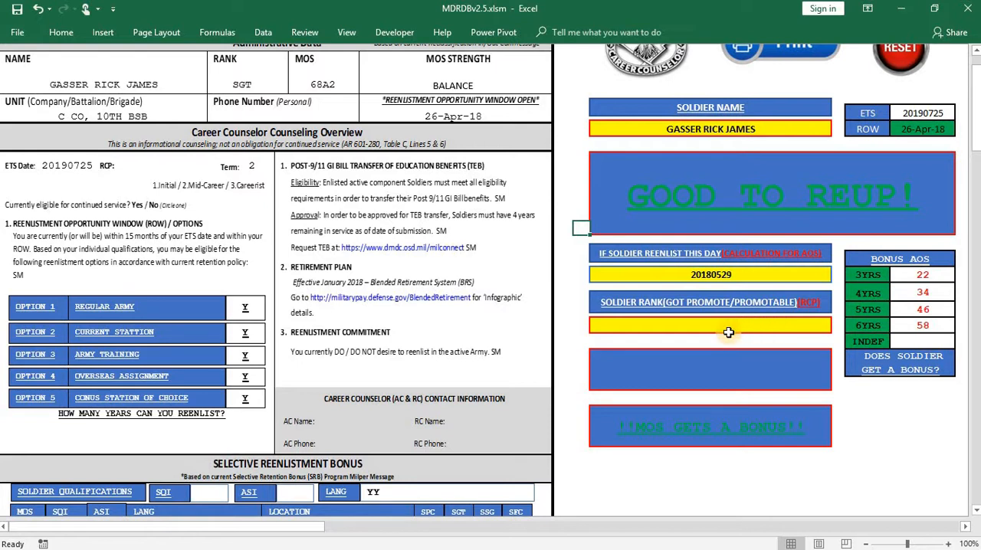
# - Set the soldier rank for the RCP check to E5: SGT
pyautogui.scroll(1, 591, 325)
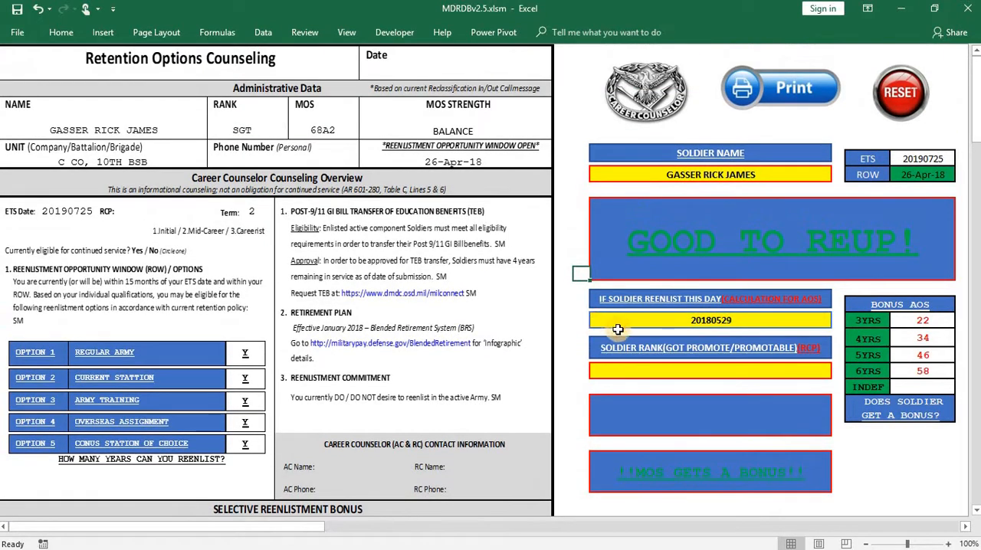
pyautogui.scroll(-1, 688, 316)
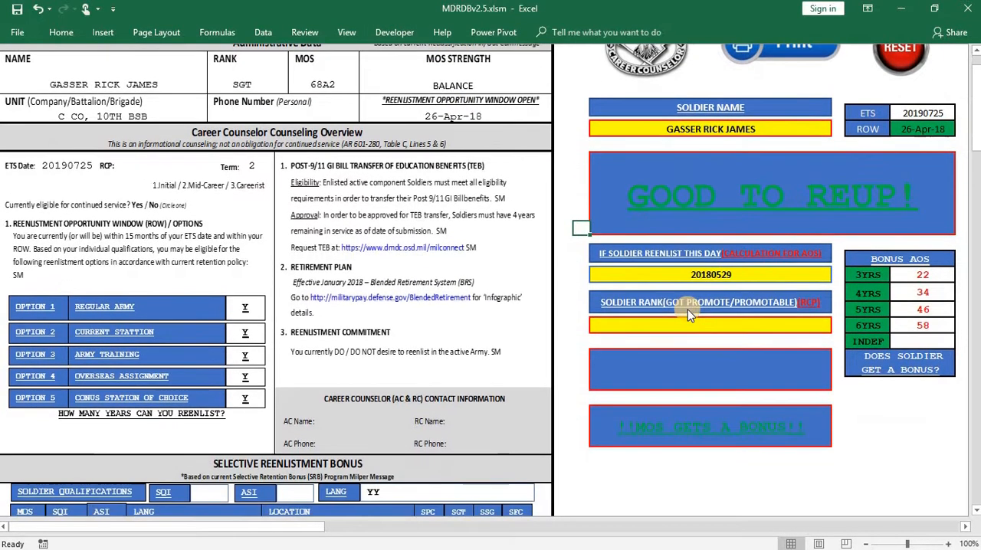
pyautogui.click(688, 322)
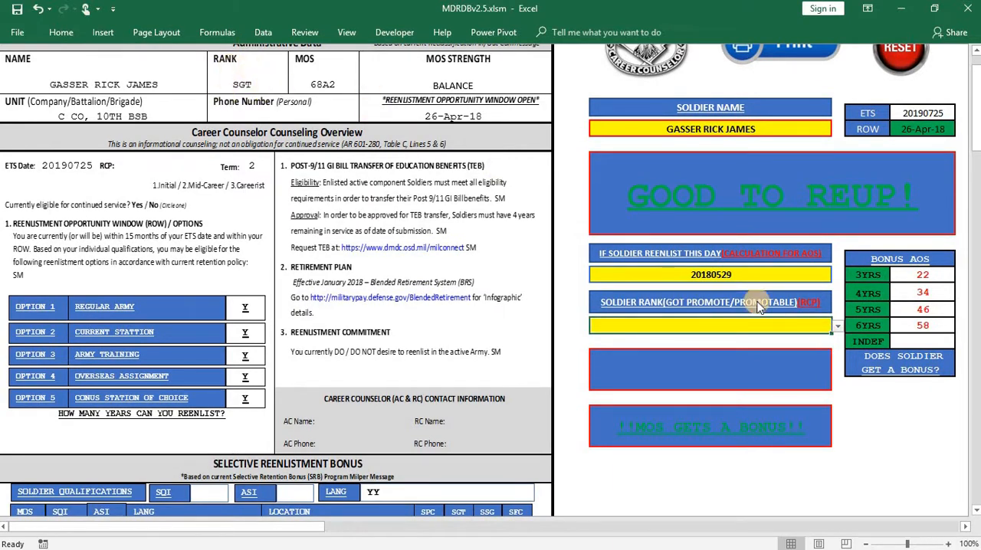
pyautogui.click(838, 326)
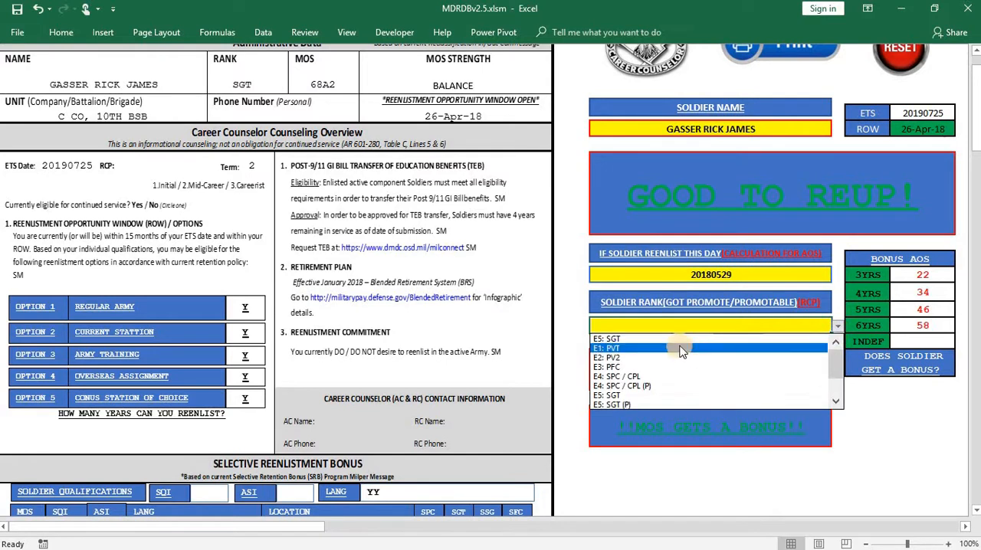
pyautogui.click(624, 395)
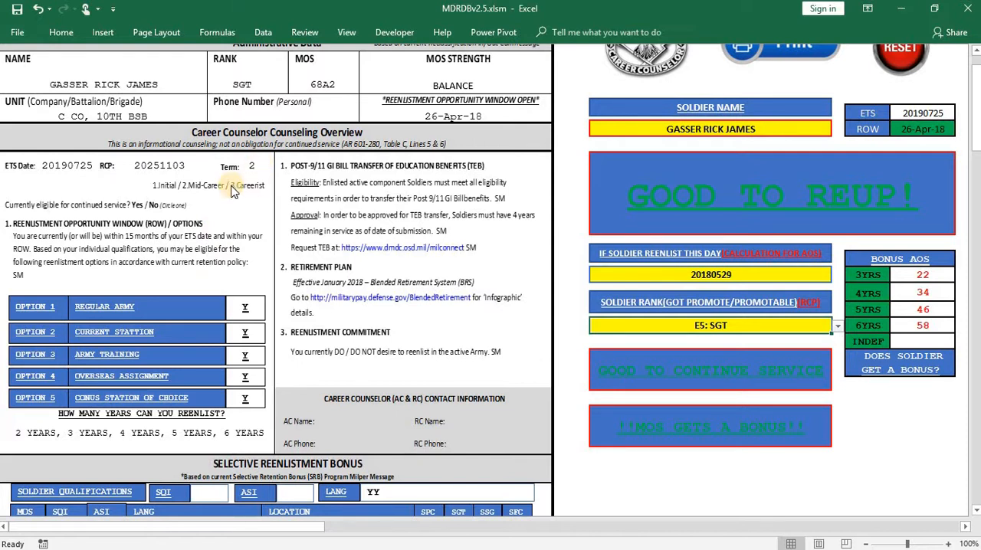
# - Try the RCP check with the soldier rank E5: SGT (P), followed by E4: SPC / CPL (P)
pyautogui.click(837, 326)
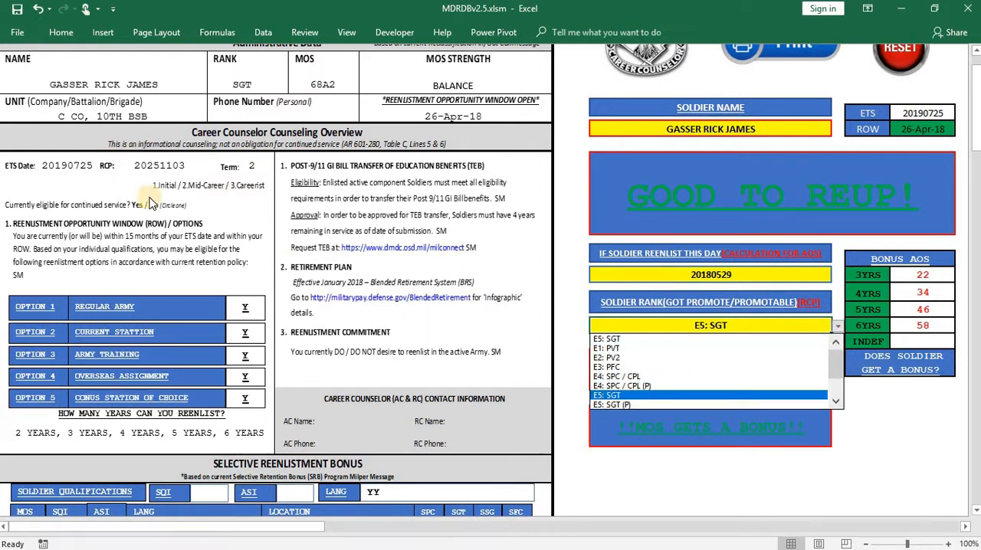
pyautogui.click(618, 404)
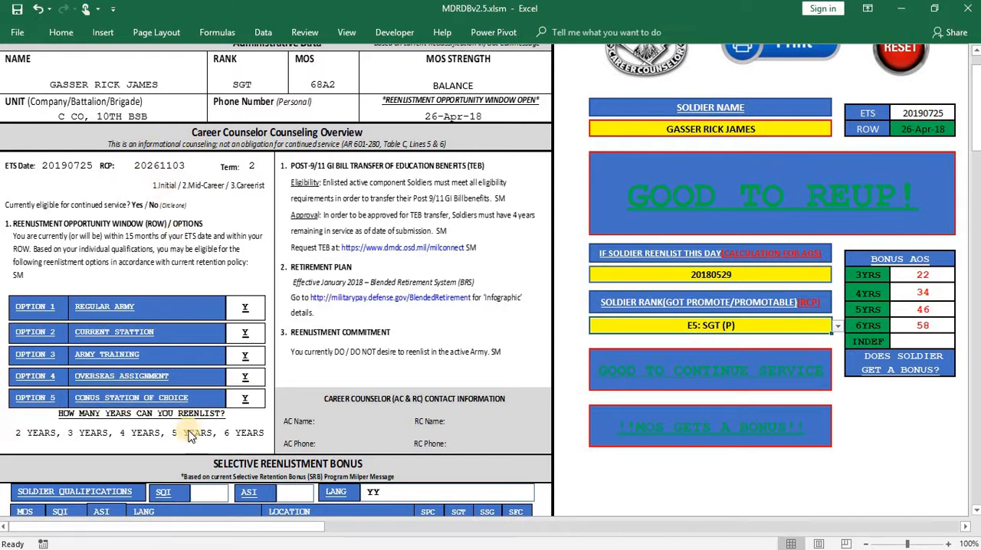
pyautogui.click(838, 327)
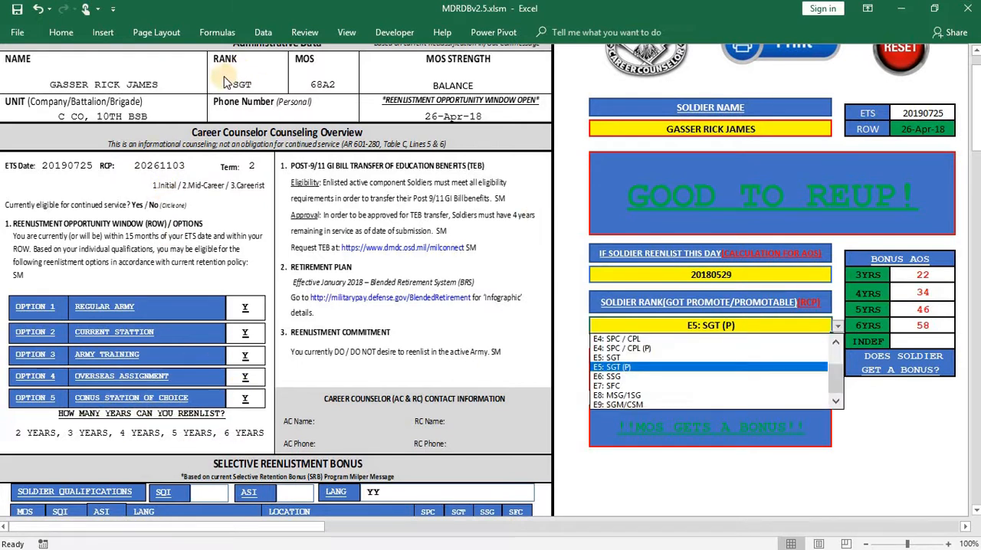
pyautogui.click(661, 349)
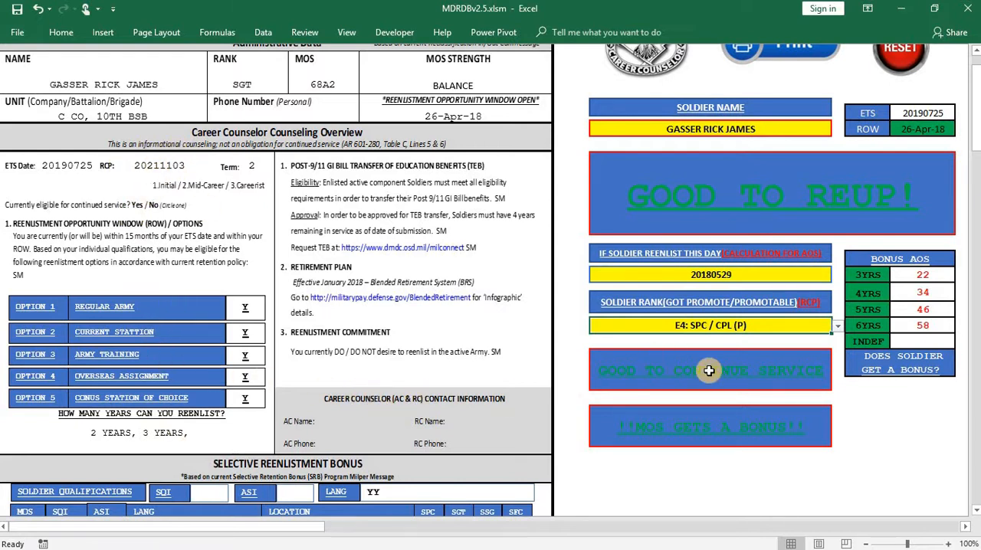
# - Set the soldier rank to E4: SPC / CPL, clear the field, and select the same rank again
pyautogui.click(837, 327)
pyautogui.click(636, 338)
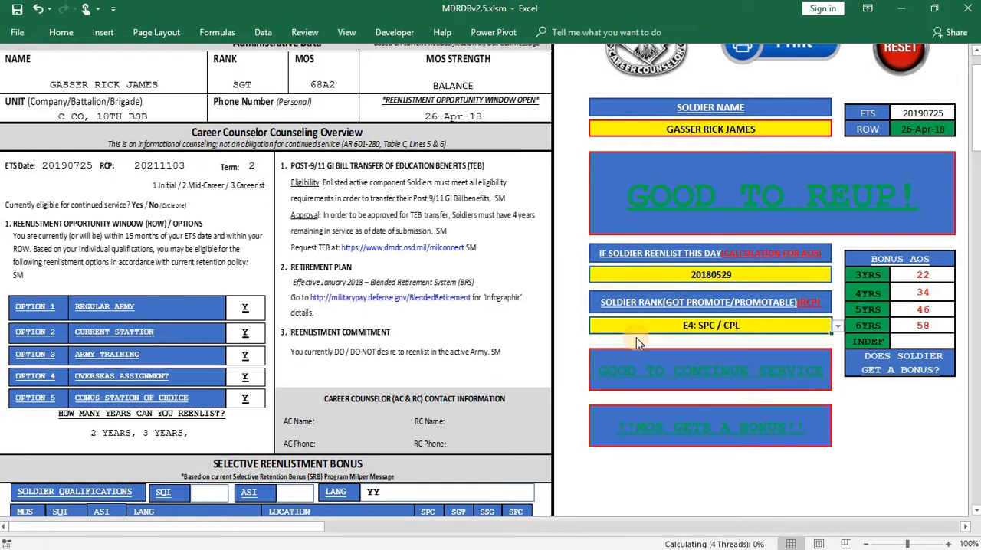
pyautogui.write('E')
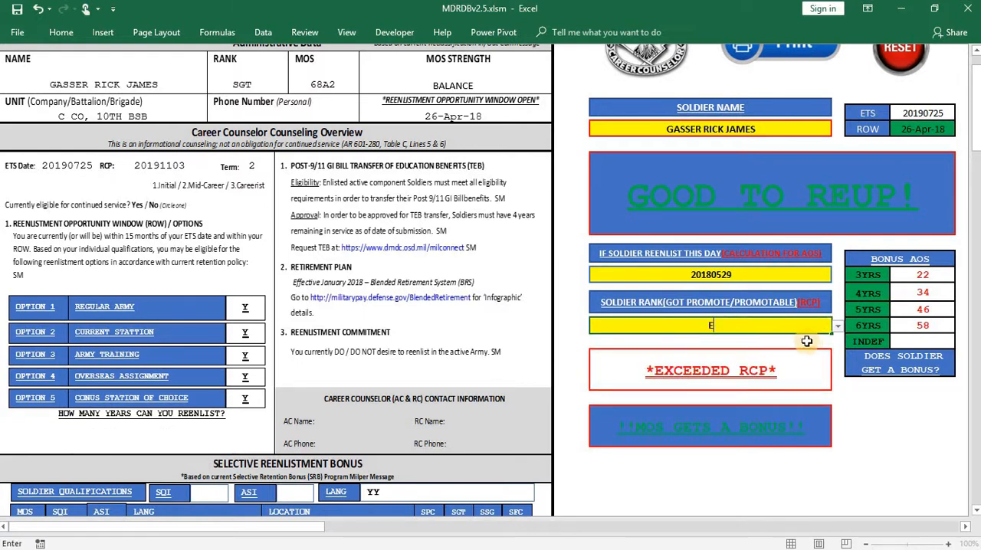
pyautogui.press('BackSpace')
pyautogui.press('Return')
pyautogui.click(826, 330)
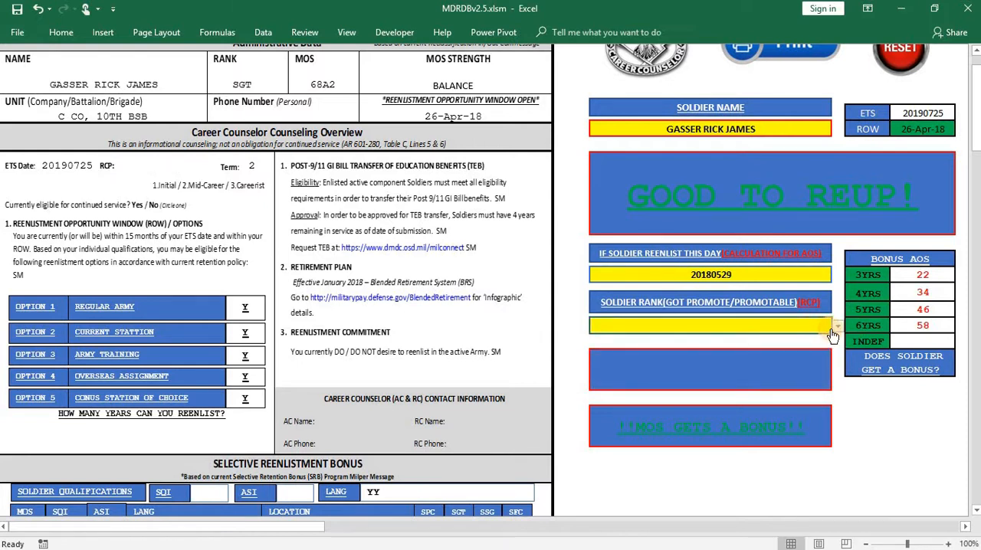
pyautogui.click(838, 330)
pyautogui.click(658, 356)
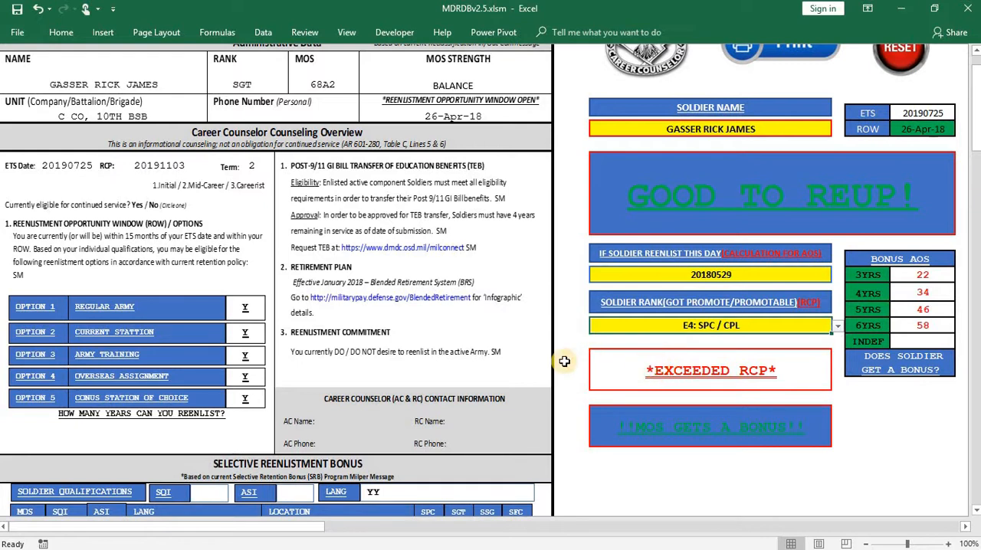
# - Return the soldier rank for the RCP check to E5: SGT
pyautogui.scroll(-1, 565, 364)
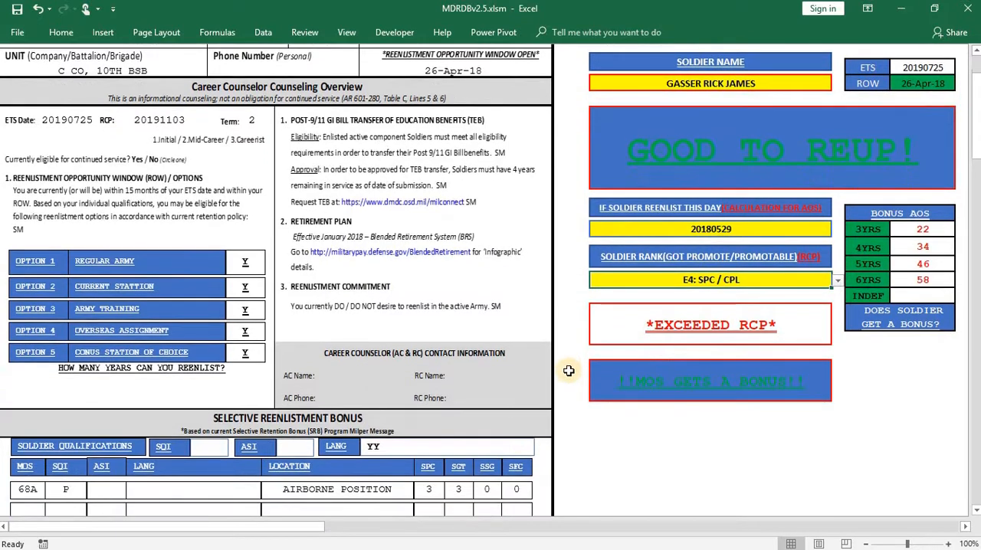
pyautogui.click(842, 280)
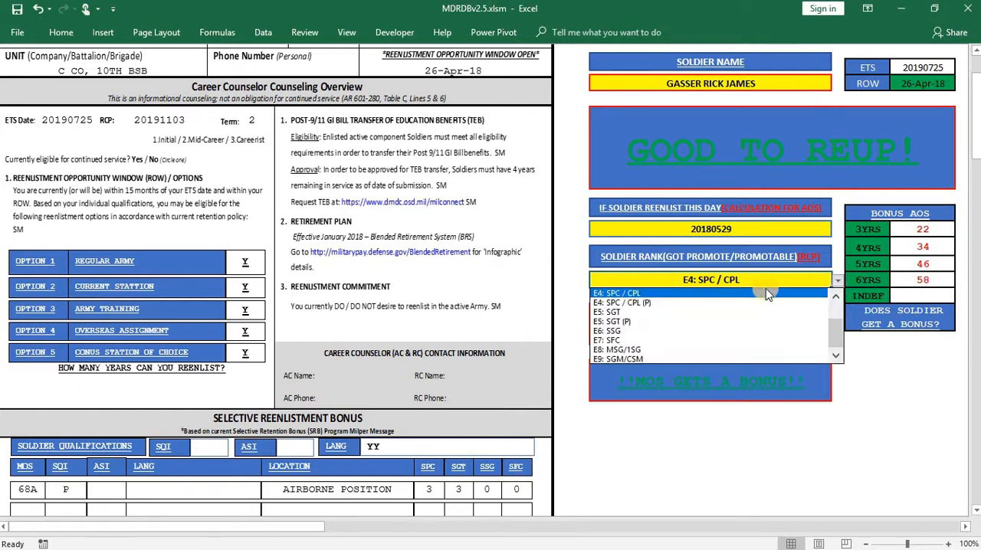
pyautogui.click(669, 313)
pyautogui.click(565, 280)
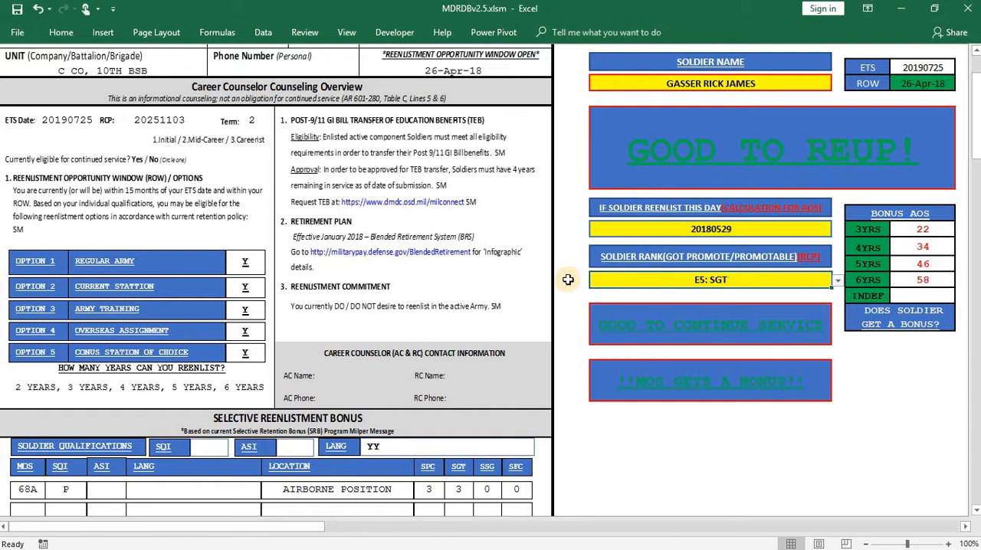
# - Open the print preview of the Retention Options Counseling form, look through its pages and close the preview
pyautogui.scroll(-3, 679, 307)
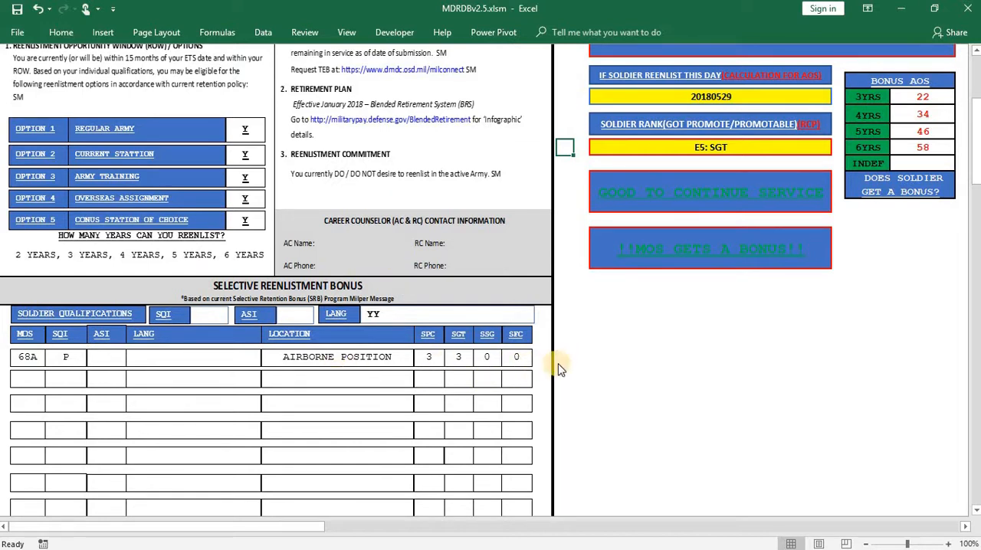
pyautogui.scroll(1, 568, 357)
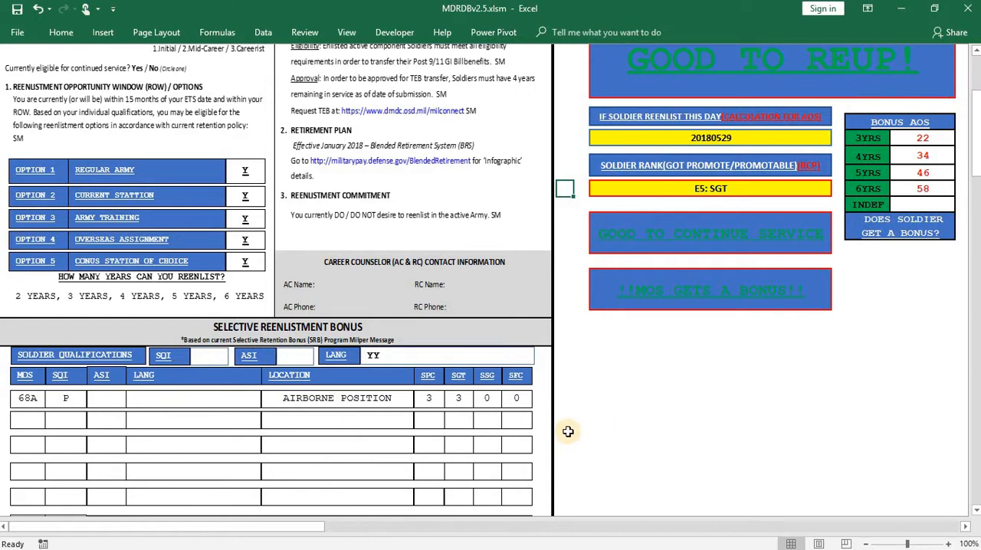
pyautogui.scroll(4, 567, 417)
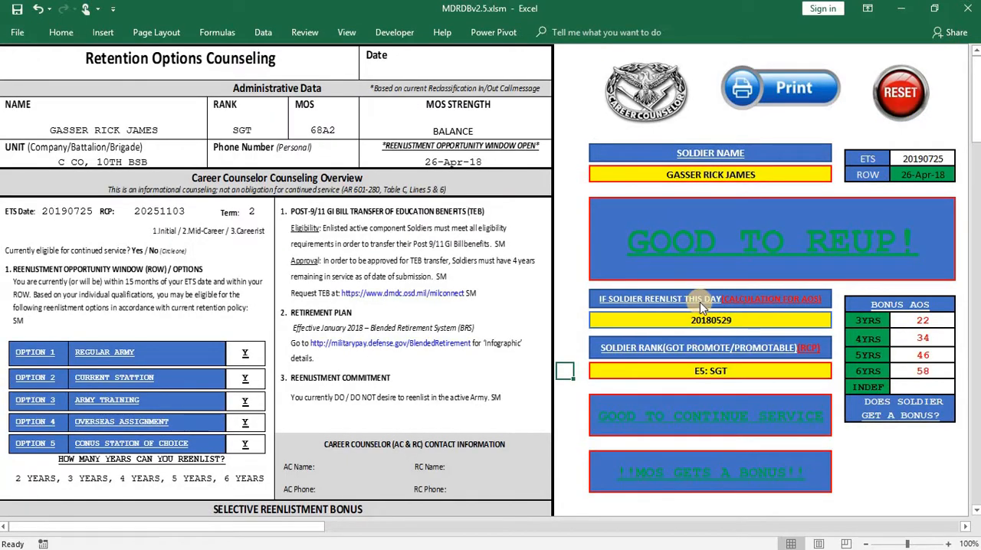
pyautogui.click(797, 91)
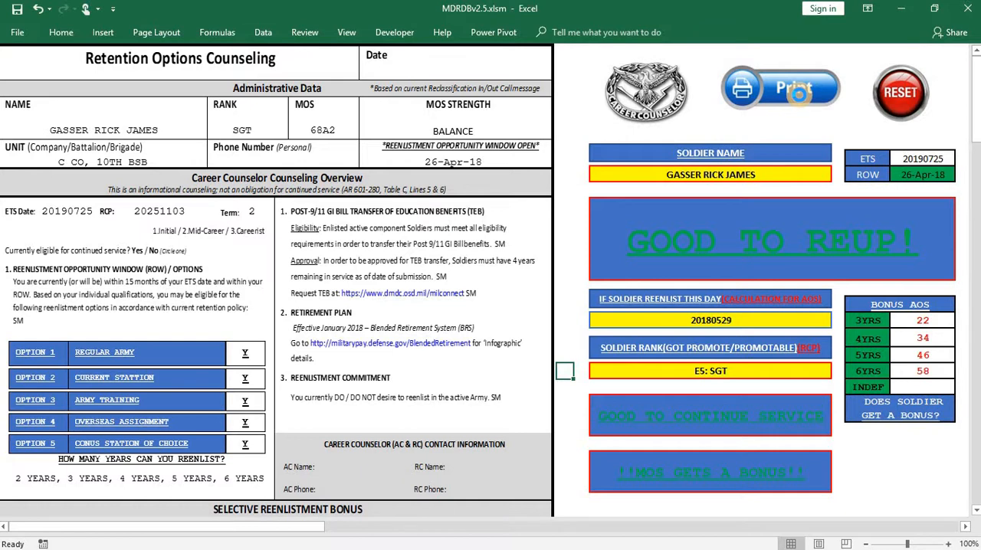
pyautogui.scroll(-2, 483, 374)
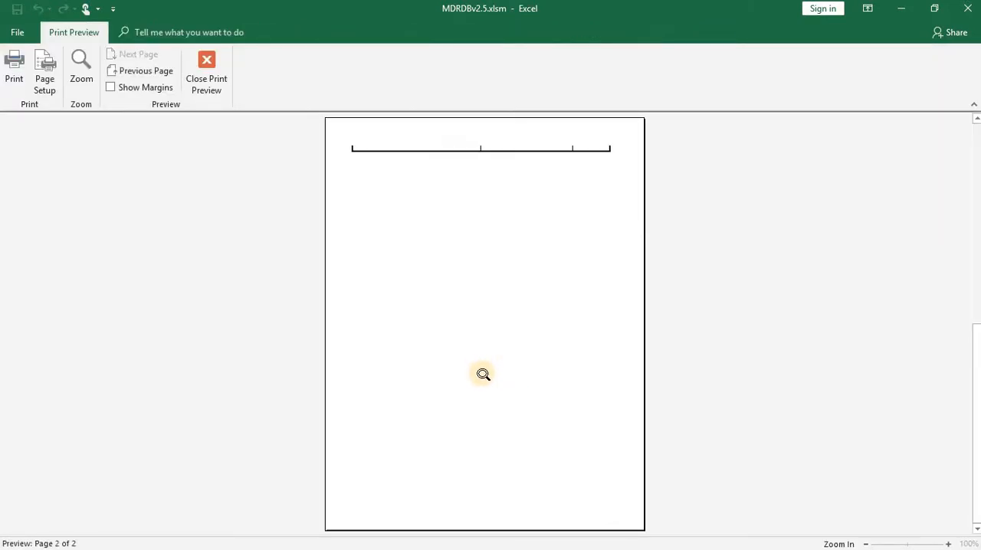
pyautogui.scroll(2, 483, 374)
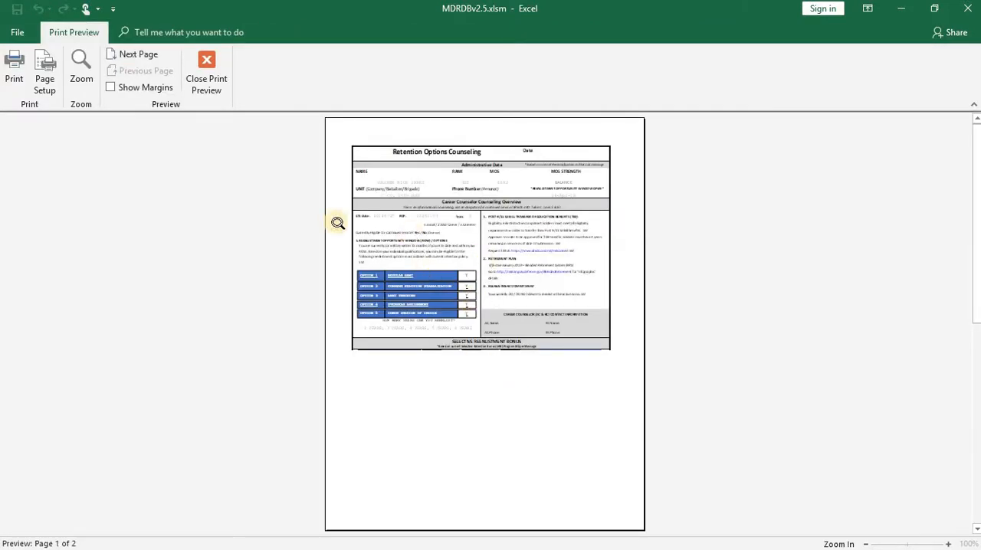
pyautogui.click(138, 58)
pyautogui.click(144, 75)
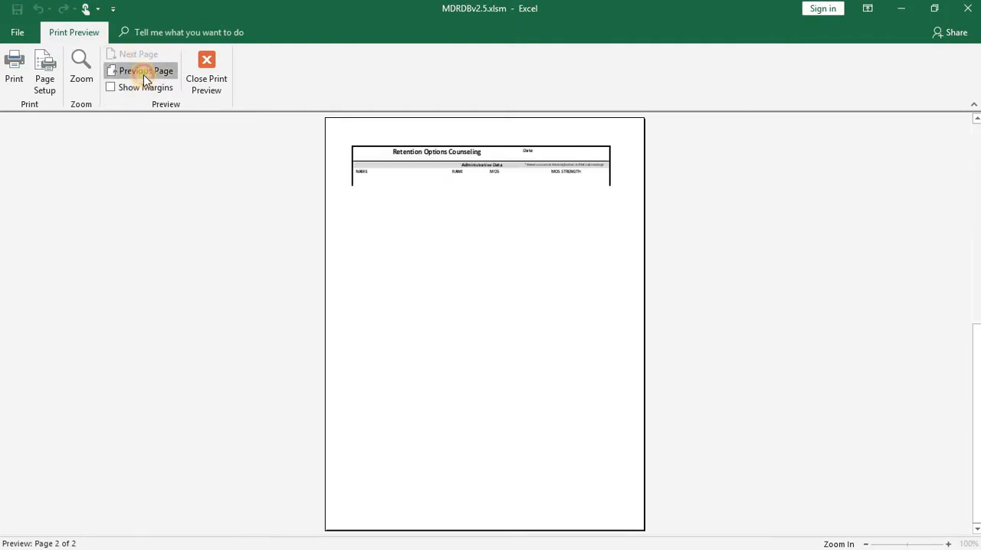
pyautogui.click(225, 70)
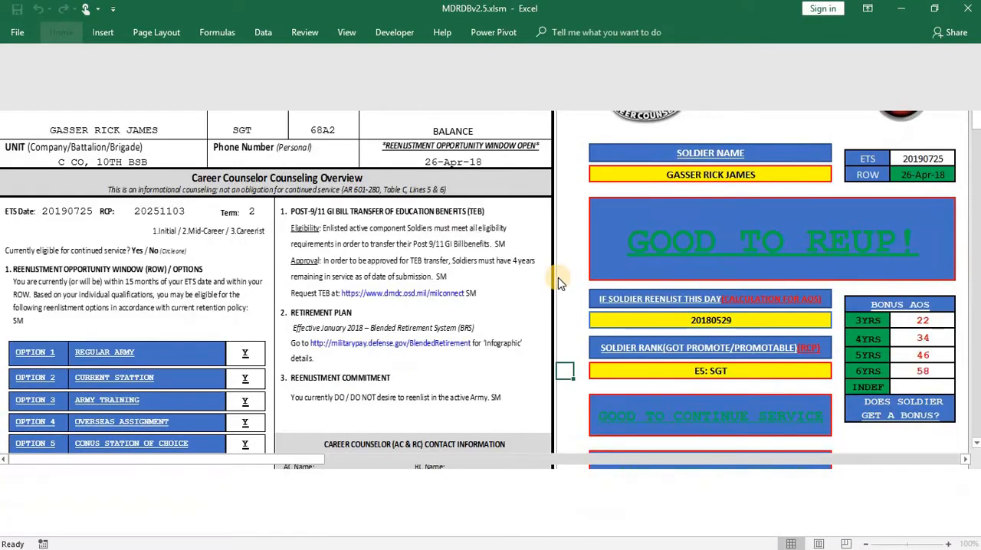
# - Reset the eligibility form to clear the reenlistment day and soldier rank entries
pyautogui.scroll(-5, 566, 320)
pyautogui.scroll(-8, 567, 322)
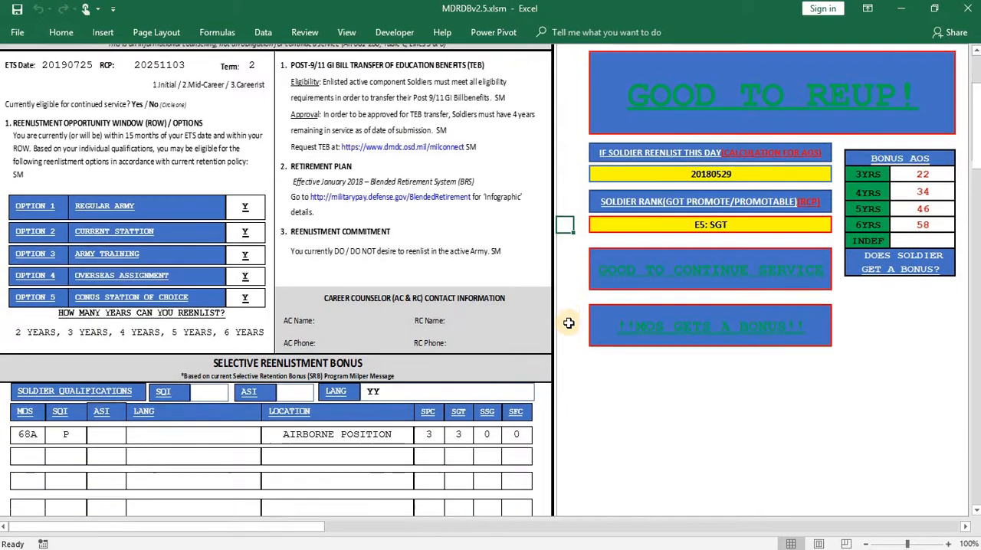
pyautogui.scroll(12, 580, 337)
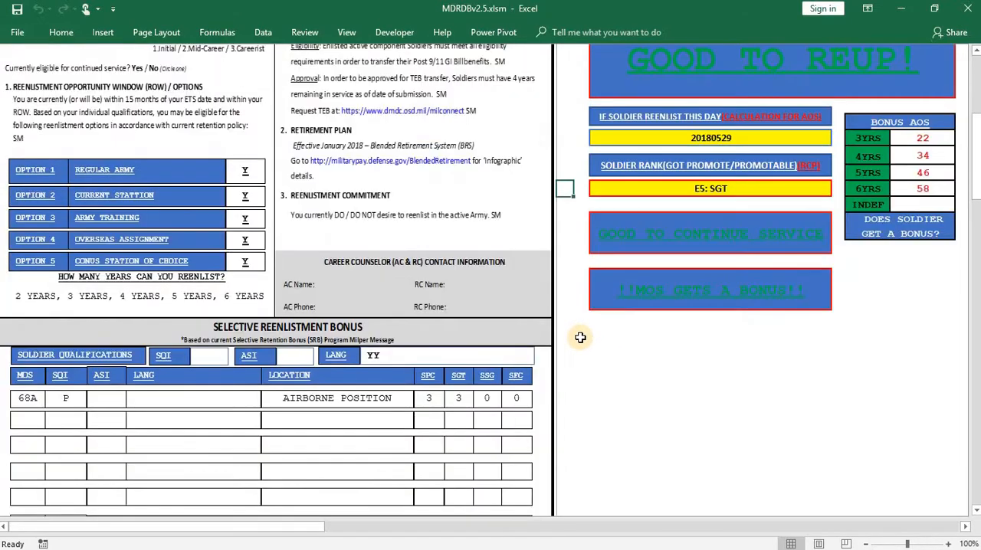
pyautogui.click(889, 80)
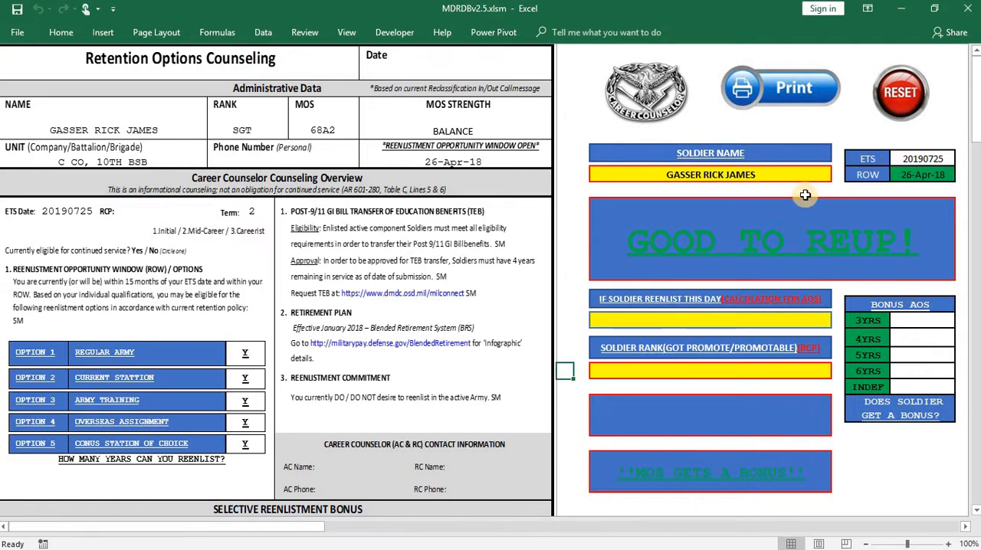
# - Switch the soldier name on the eligibility form to the 91C1 specialist from B CO
pyautogui.click(820, 175)
pyautogui.click(837, 175)
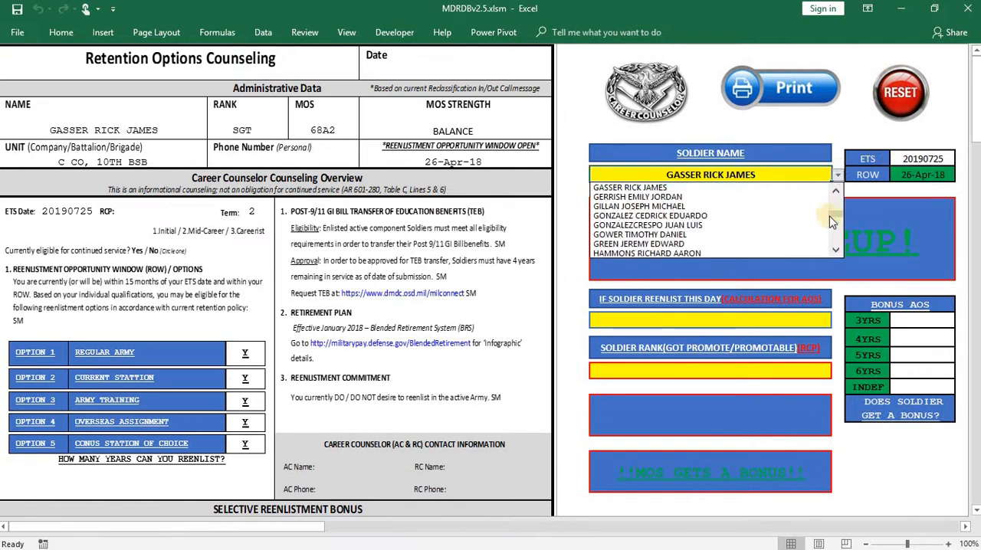
pyautogui.scroll(5, 764, 199)
pyautogui.click(720, 188)
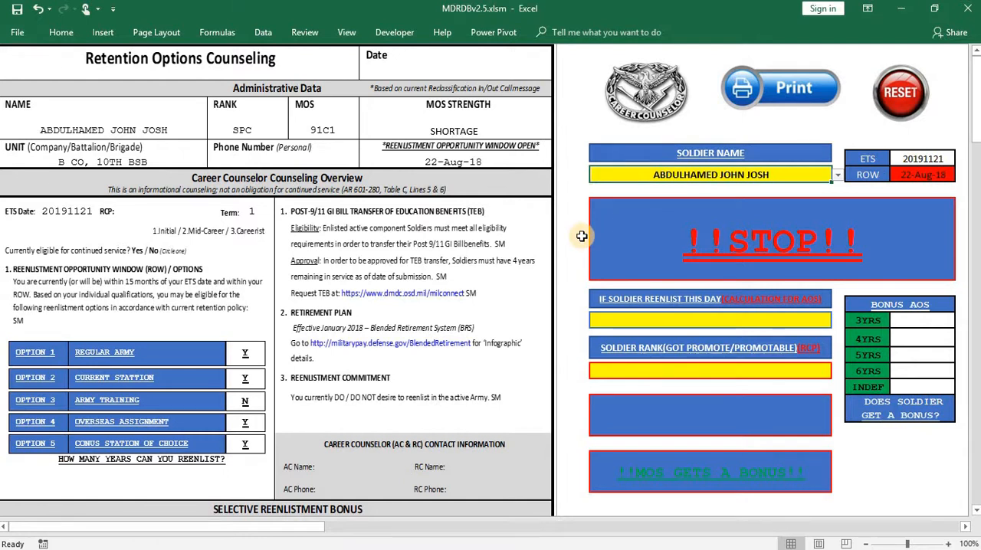
pyautogui.scroll(-2, 582, 236)
pyautogui.scroll(2, 582, 236)
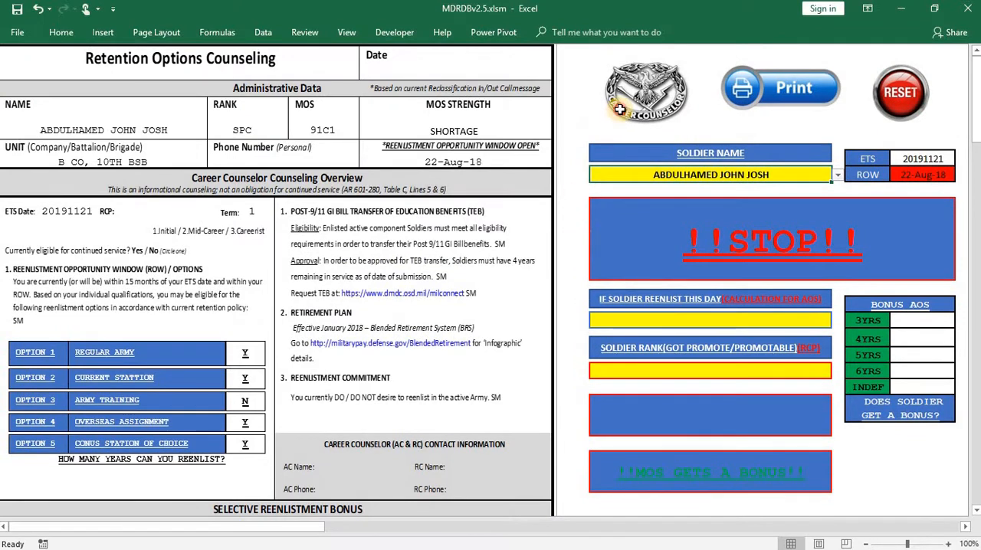
# - Return to the main menu and open the 3340 reenlistment or extension request form
pyautogui.click(619, 109)
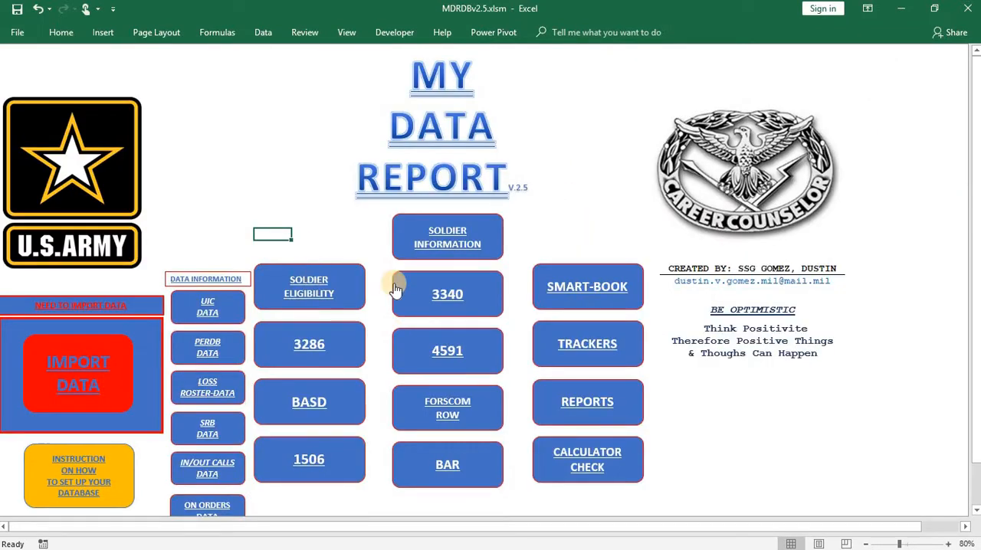
pyautogui.click(429, 290)
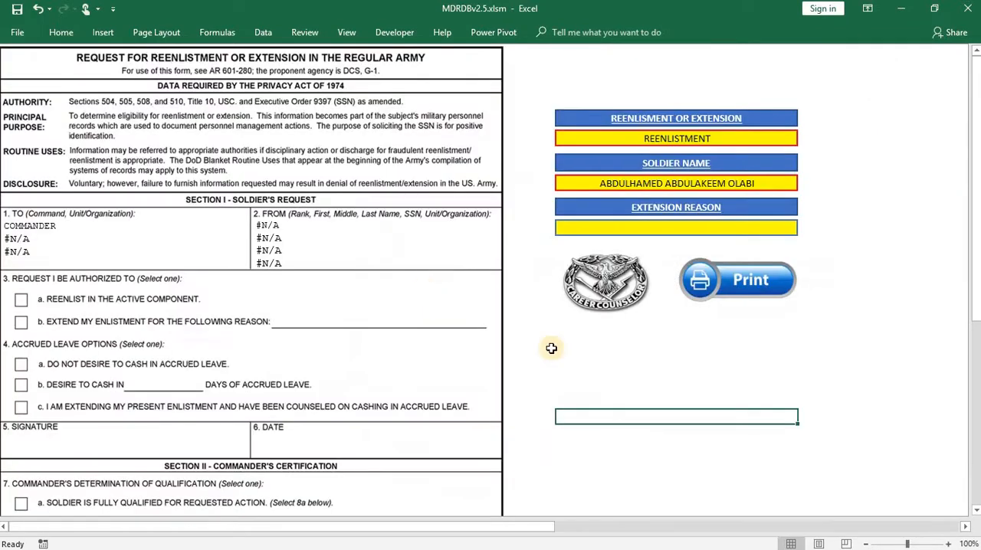
pyautogui.moveTo(532, 527); pyautogui.dragTo(359, 517)
# - Keep the request type on REENLISTMENT and check the annex line at the foot of the 3340 form
pyautogui.click(797, 142)
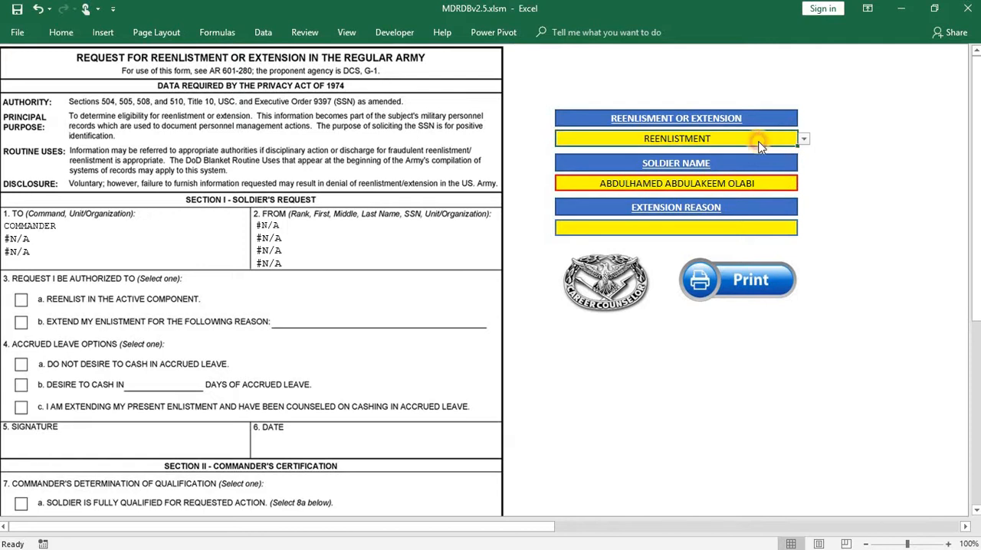
pyautogui.click(803, 140)
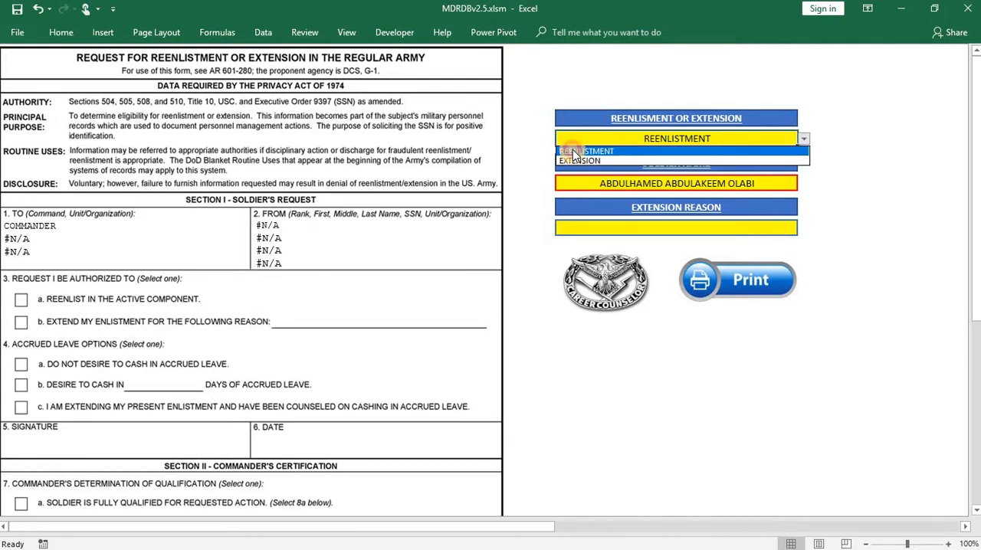
pyautogui.click(573, 151)
pyautogui.click(522, 187)
pyautogui.scroll(-10, 344, 397)
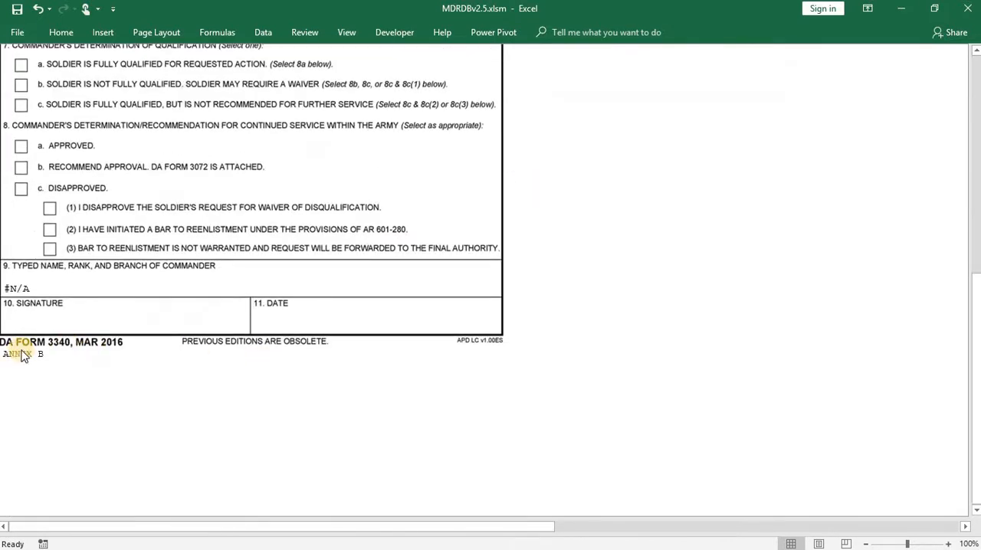
pyautogui.scroll(2, 575, 312)
pyautogui.scroll(5, 575, 312)
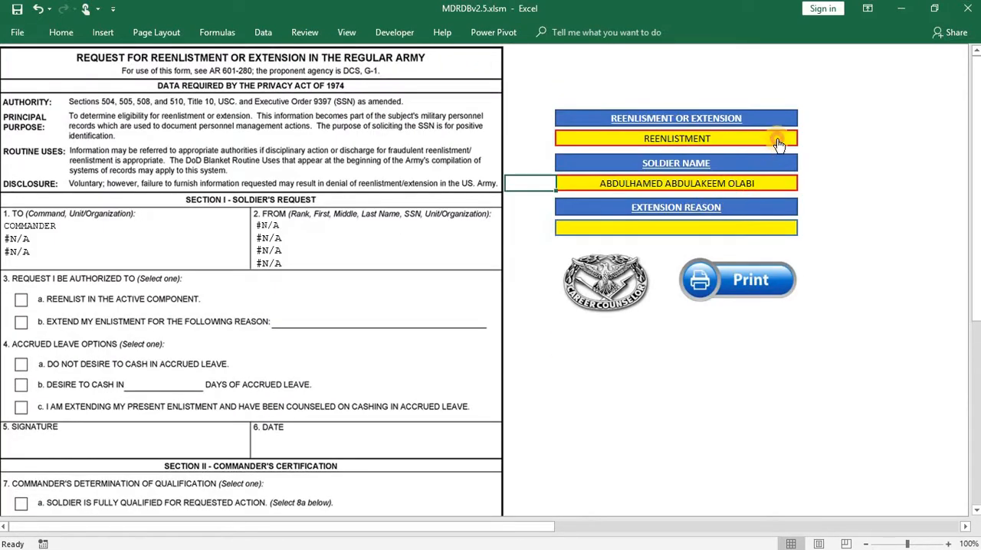
# - Set the request type to EXTENSION and check the foot of the 3340 form for the annex line
pyautogui.click(779, 145)
pyautogui.click(803, 139)
pyautogui.click(586, 159)
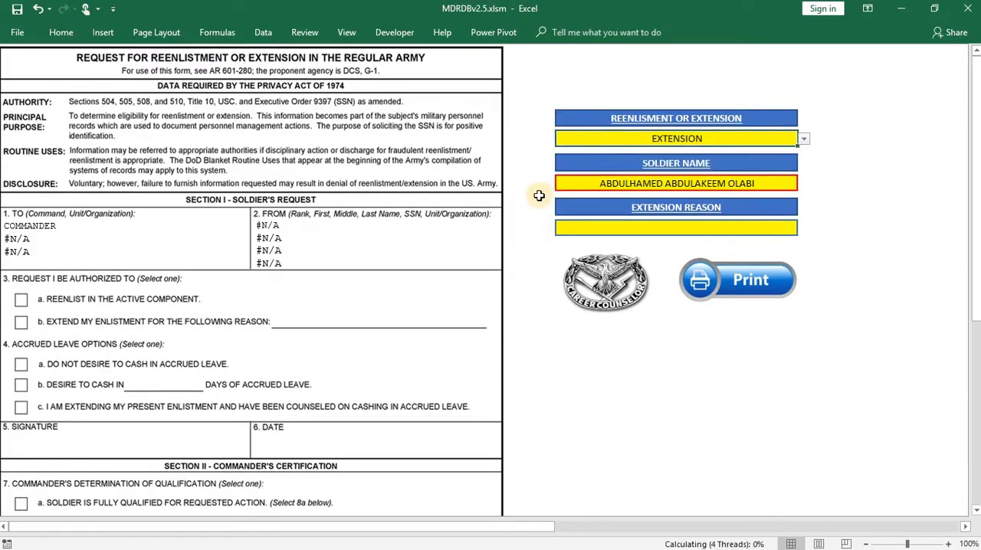
pyautogui.scroll(-10, 190, 416)
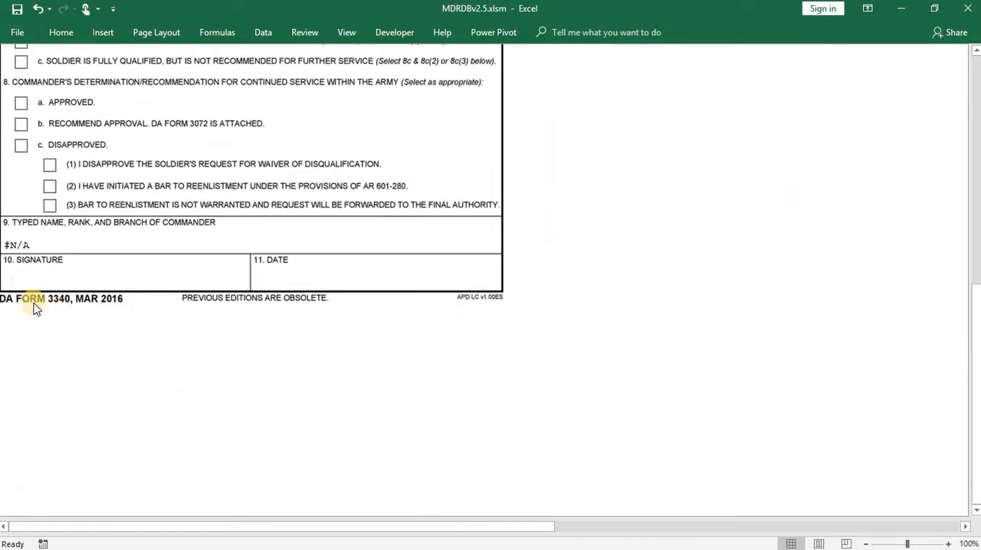
pyautogui.scroll(10, 34, 307)
# - Set the soldier name on the 3340 form to the specialist from B CO
pyautogui.click(690, 184)
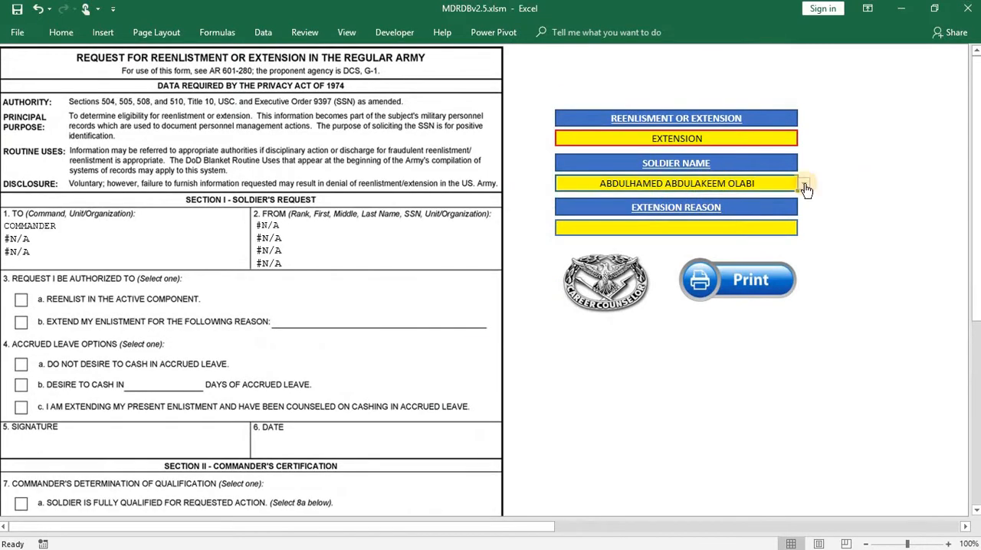
pyautogui.click(804, 187)
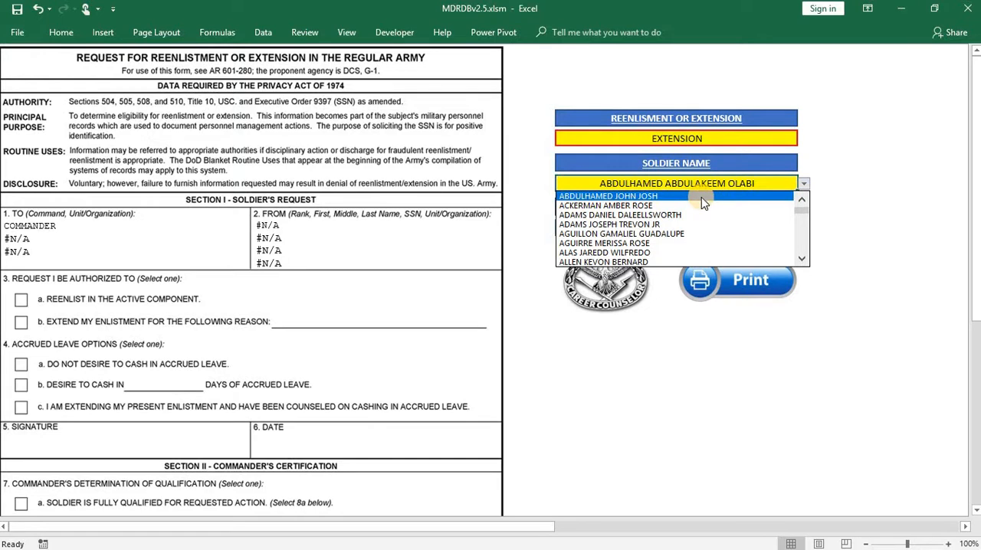
pyautogui.click(700, 197)
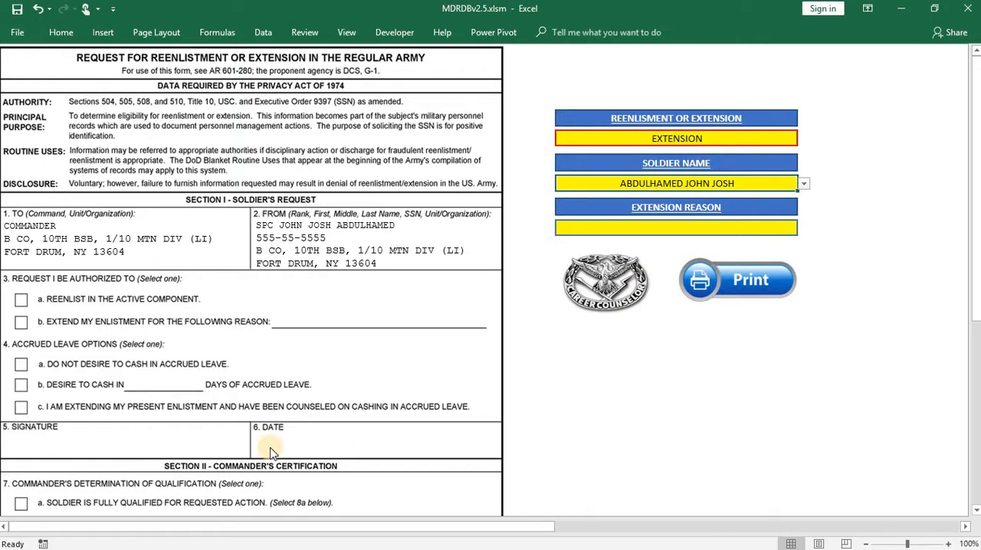
# - Switch the request type on the 3340 form to REENLISTMENT and back to EXTENSION
pyautogui.click(792, 140)
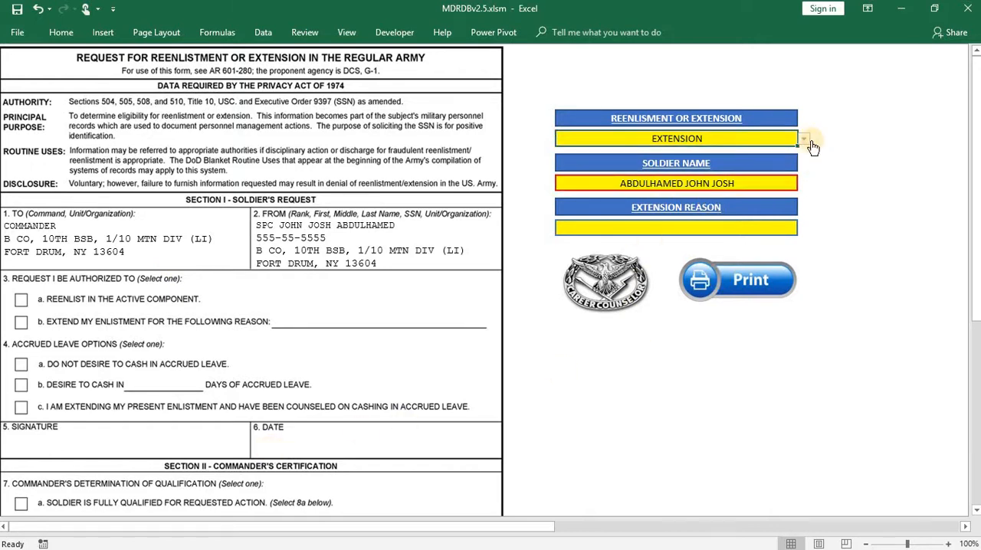
pyautogui.click(804, 141)
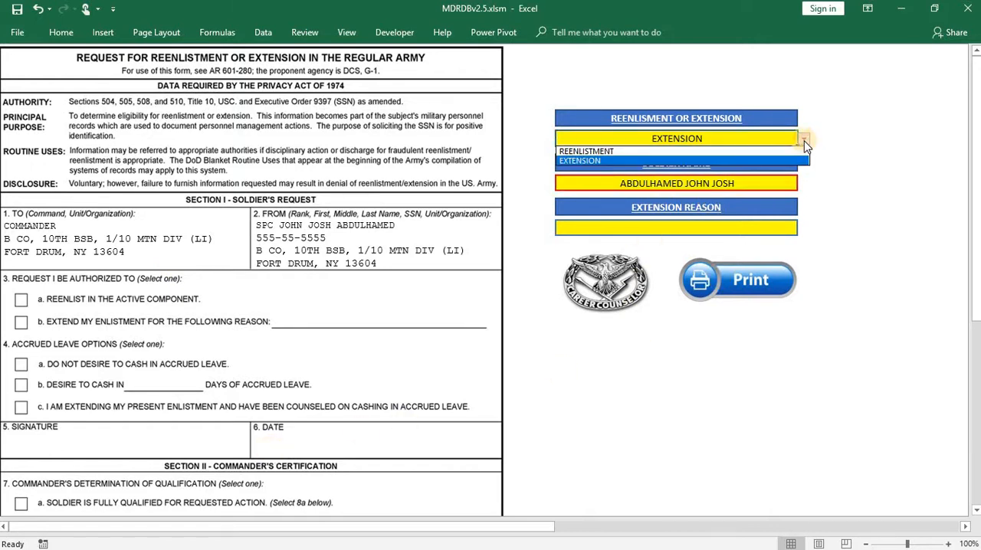
pyautogui.click(608, 152)
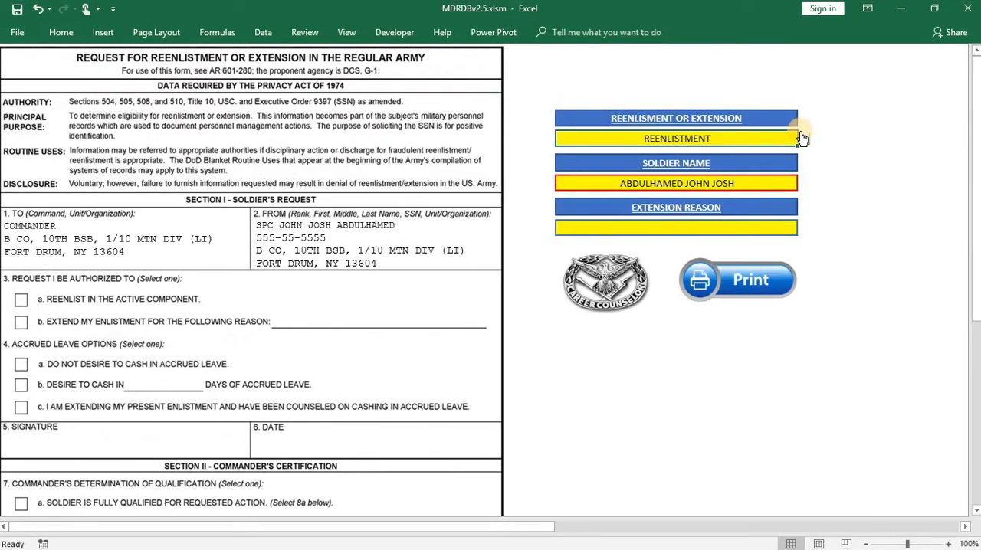
pyautogui.click(804, 139)
pyautogui.click(613, 159)
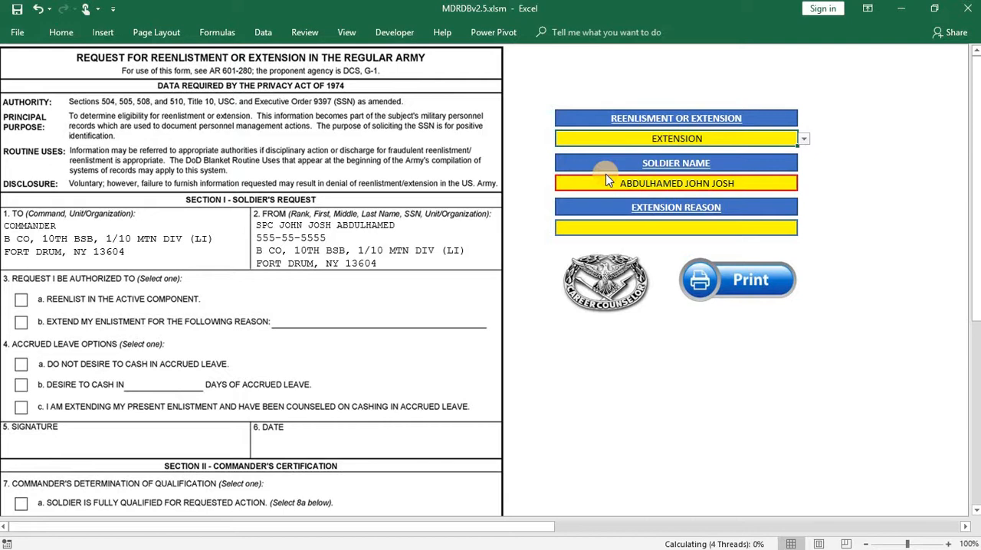
# - Enter the extension reason "TO MEET THE SRR FOR FORT HOOD, TX"
pyautogui.click(639, 225)
pyautogui.write('TO')
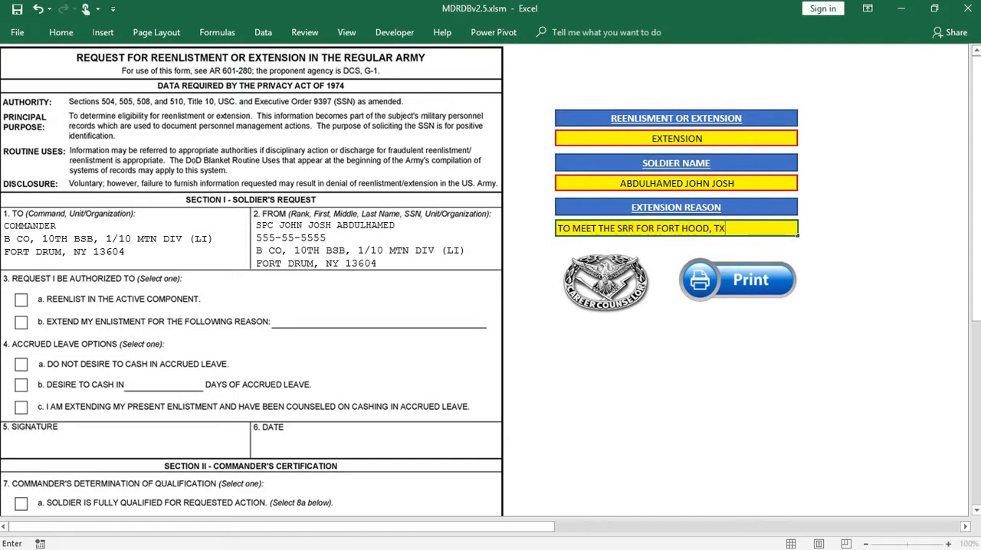
pyautogui.click(897, 319)
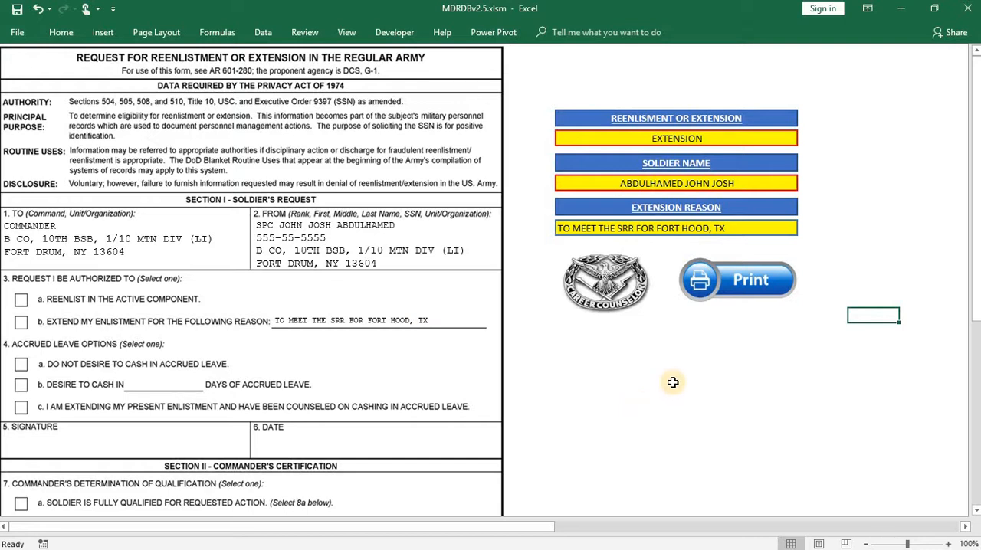
# - Set the request type back to REENLISTMENT and clear the extension reason
pyautogui.click(786, 143)
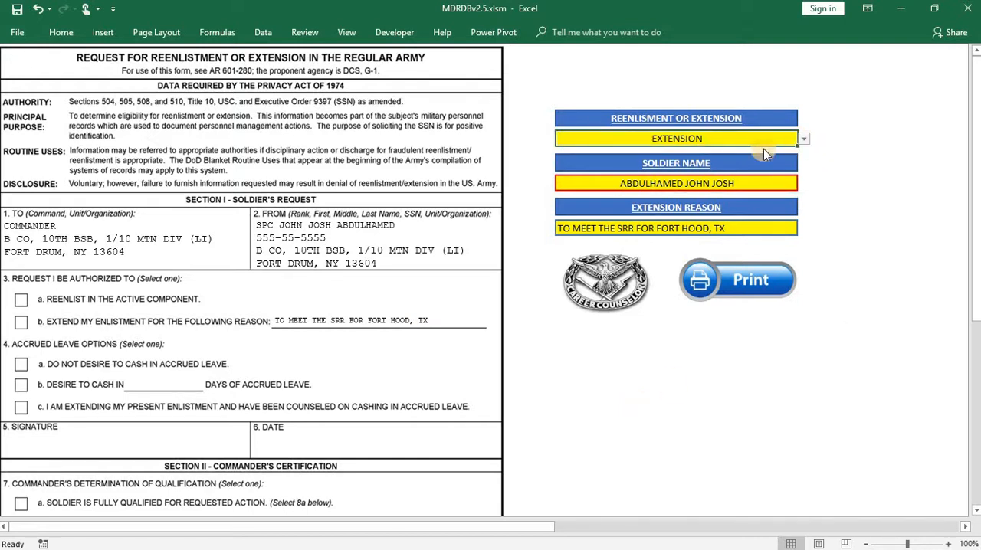
pyautogui.click(804, 138)
pyautogui.click(679, 146)
pyautogui.click(706, 227)
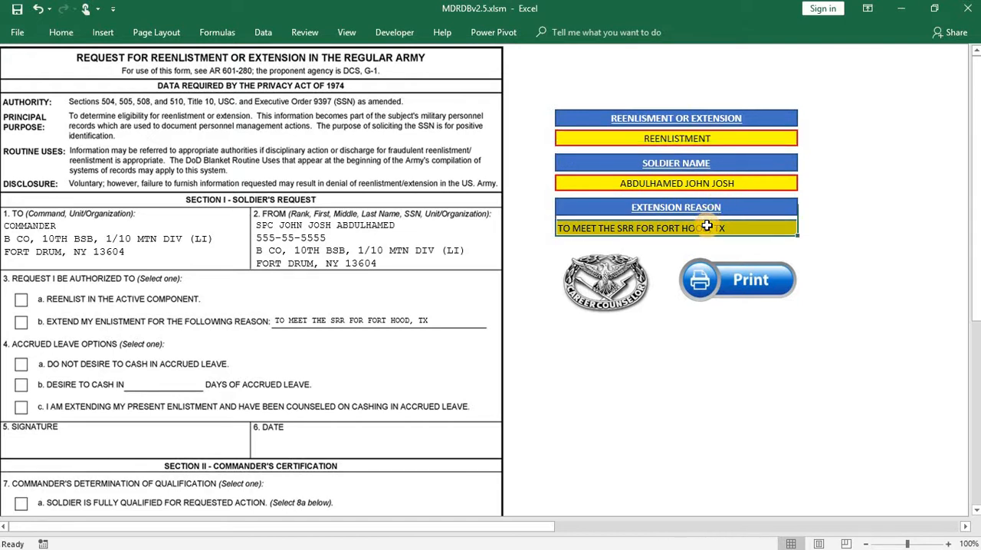
pyautogui.press('BackSpace')
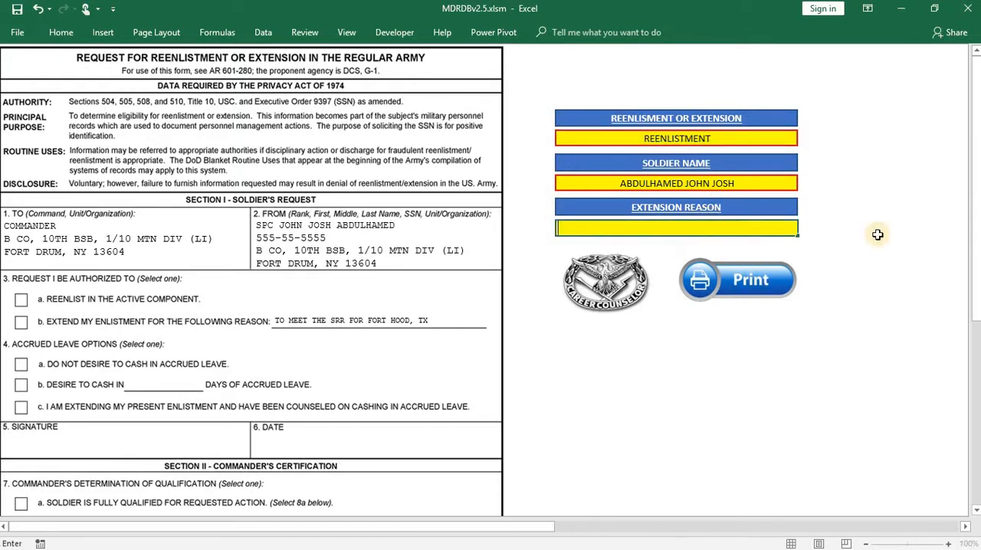
# - Set the soldier name to the sergeant from HHC and look over the filled-in 3340 form
pyautogui.click(789, 186)
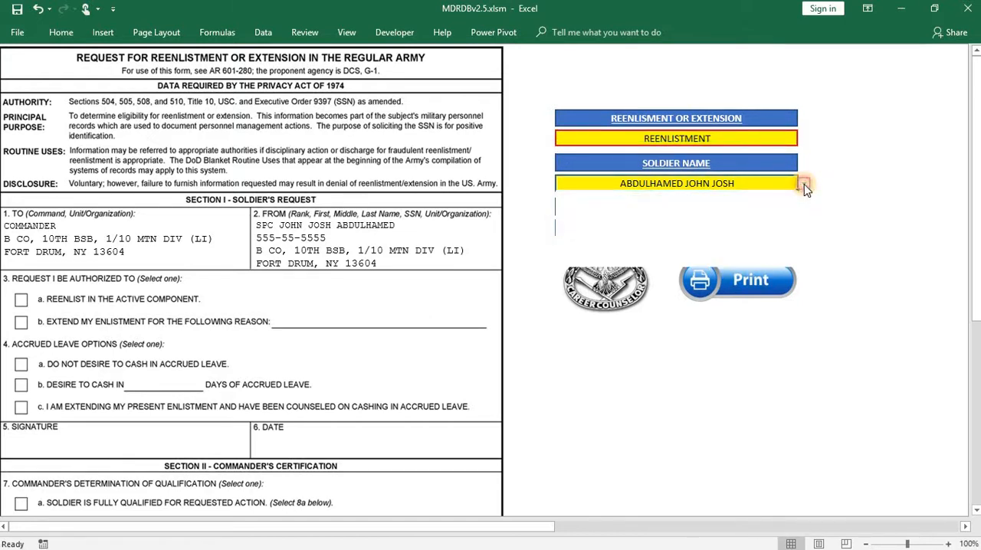
pyautogui.click(805, 184)
pyautogui.click(674, 207)
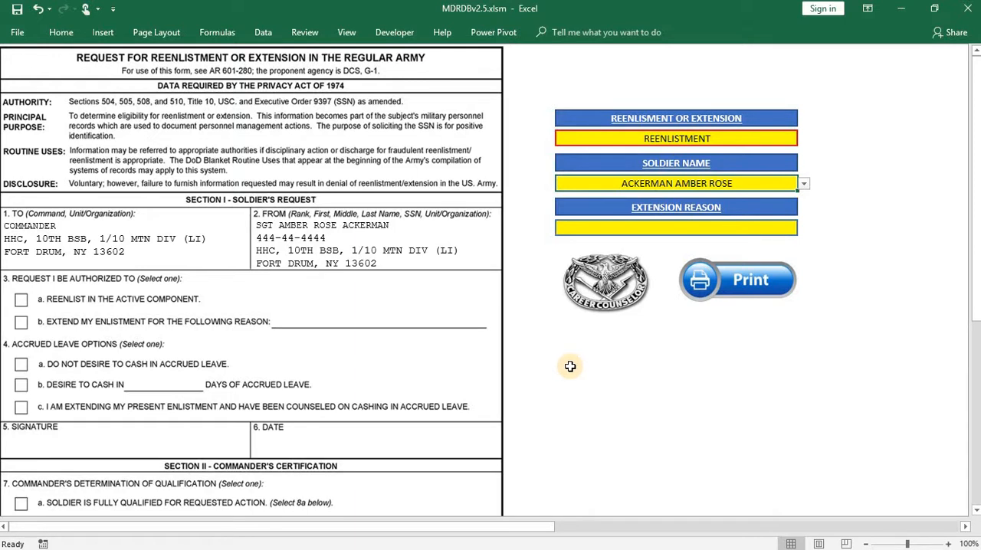
pyautogui.scroll(-1, 571, 366)
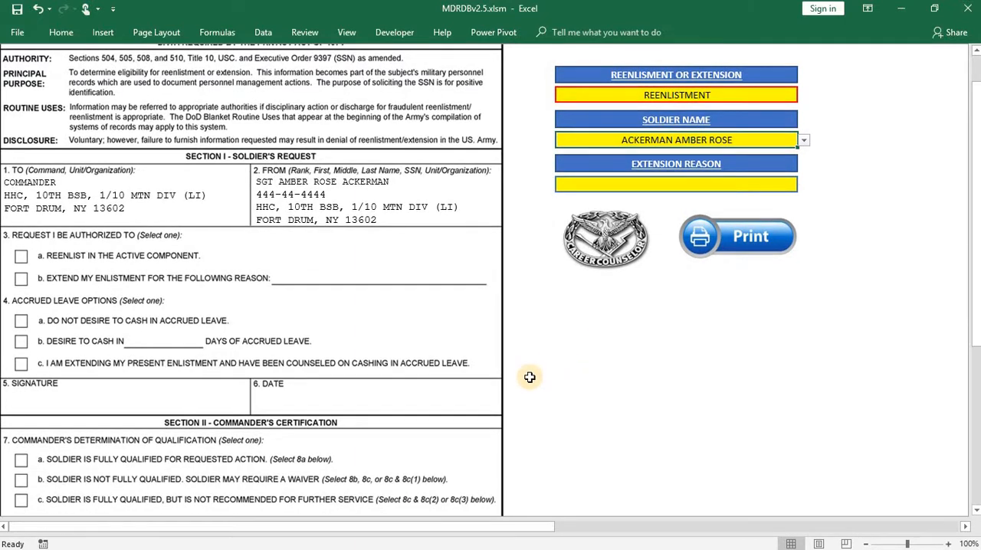
pyautogui.scroll(1, 565, 372)
# - Return to the main menu, open the 3286 Statements for Reenlistment form and look through it
pyautogui.click(612, 296)
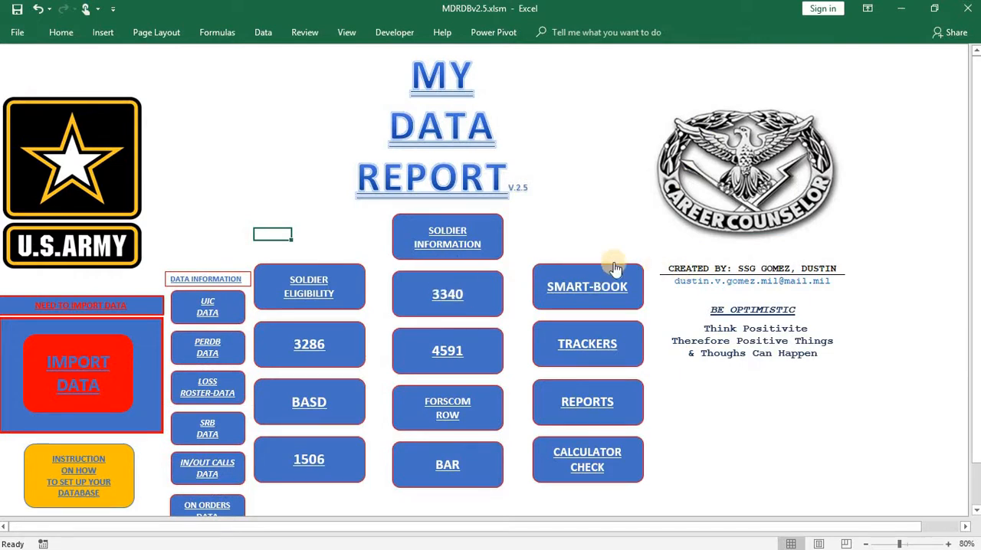
pyautogui.click(302, 354)
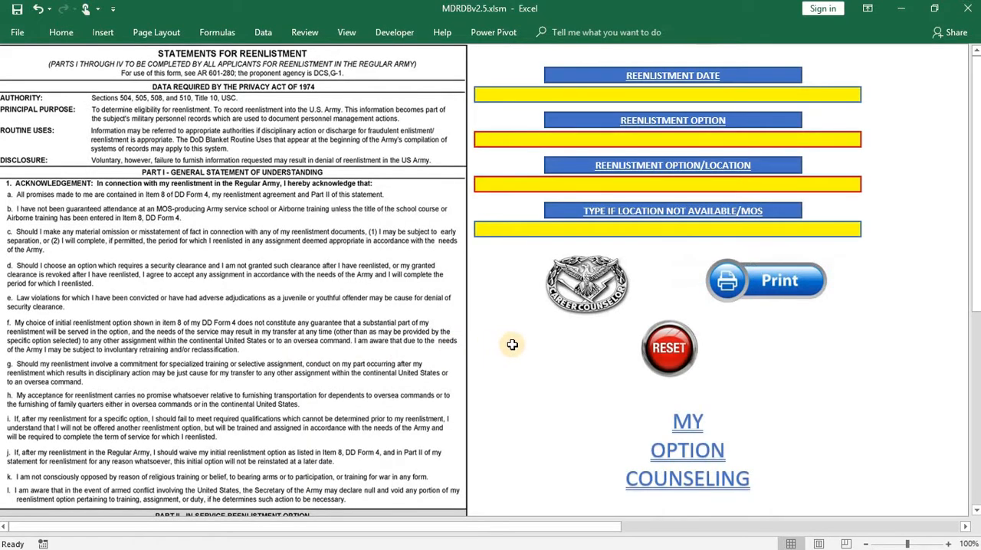
pyautogui.scroll(-8, 512, 344)
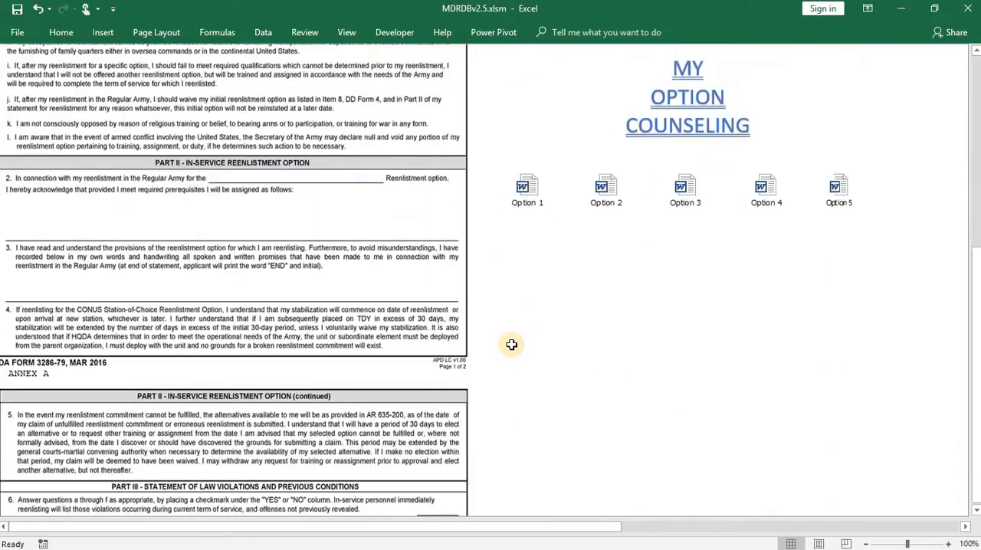
pyautogui.scroll(8, 512, 345)
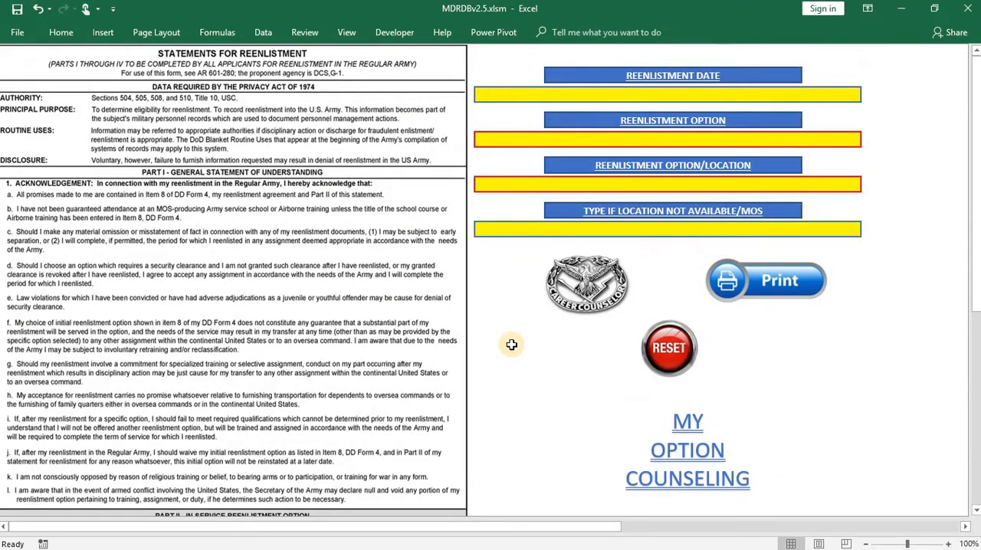
# - Enter 20180529 as the reenlistment date on the 3286 form
pyautogui.click(675, 97)
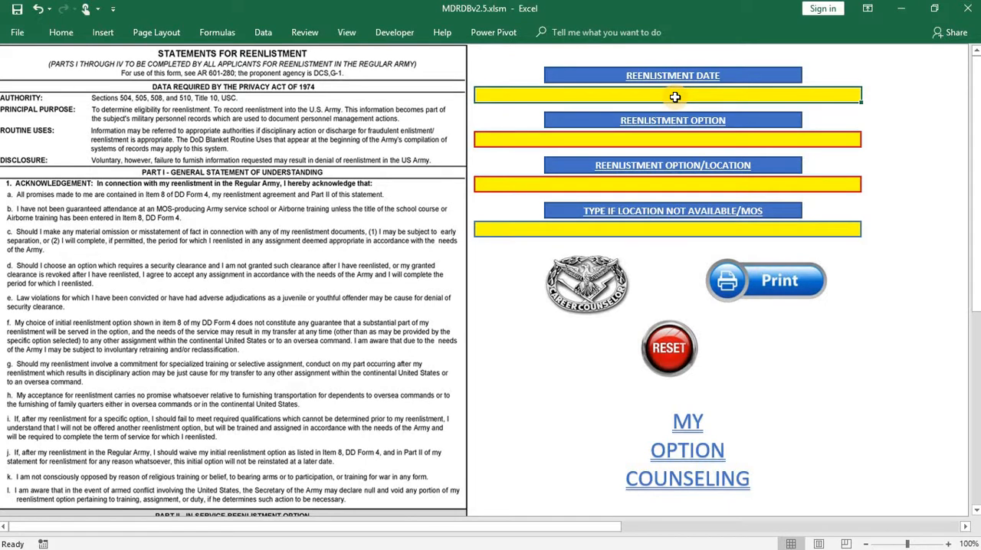
pyautogui.write('20180529')
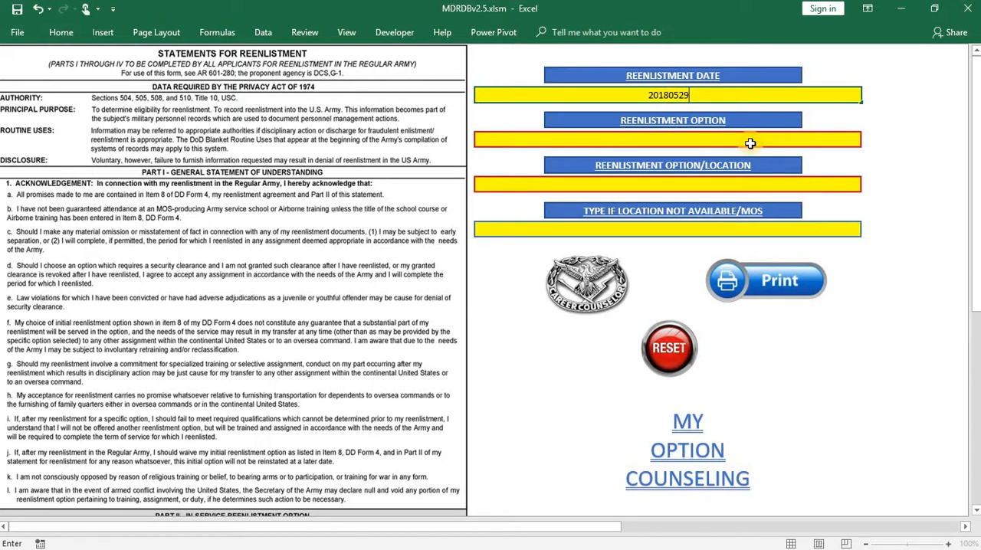
pyautogui.press('Return')
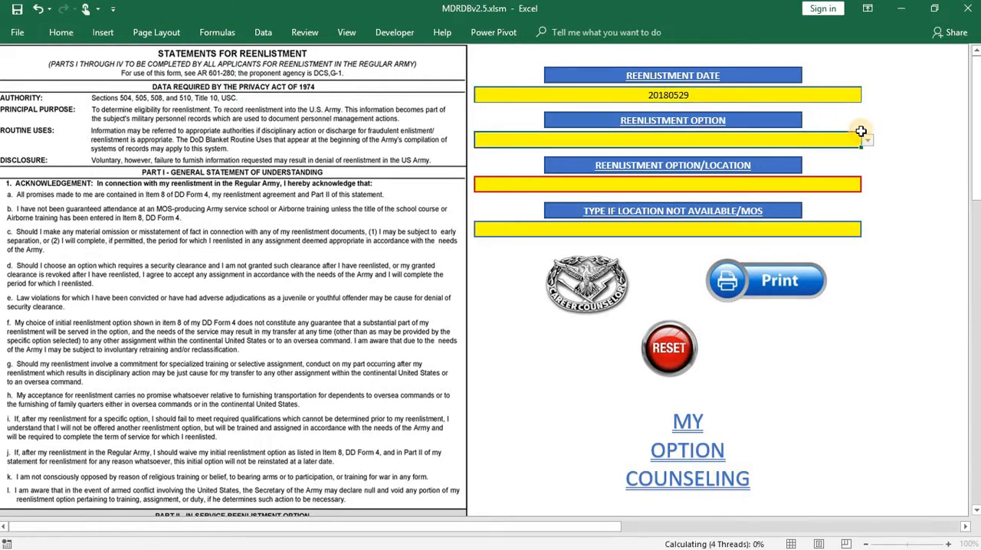
# - Set the reenlistment option to CURRENT STATION STABILIZATION and check its entry in Part II of the form
pyautogui.click(867, 141)
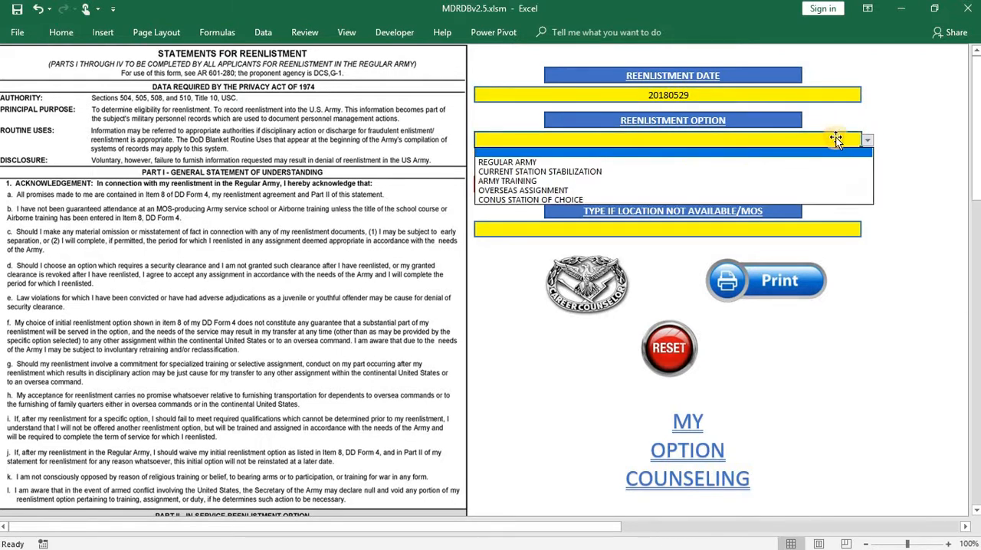
pyautogui.click(585, 169)
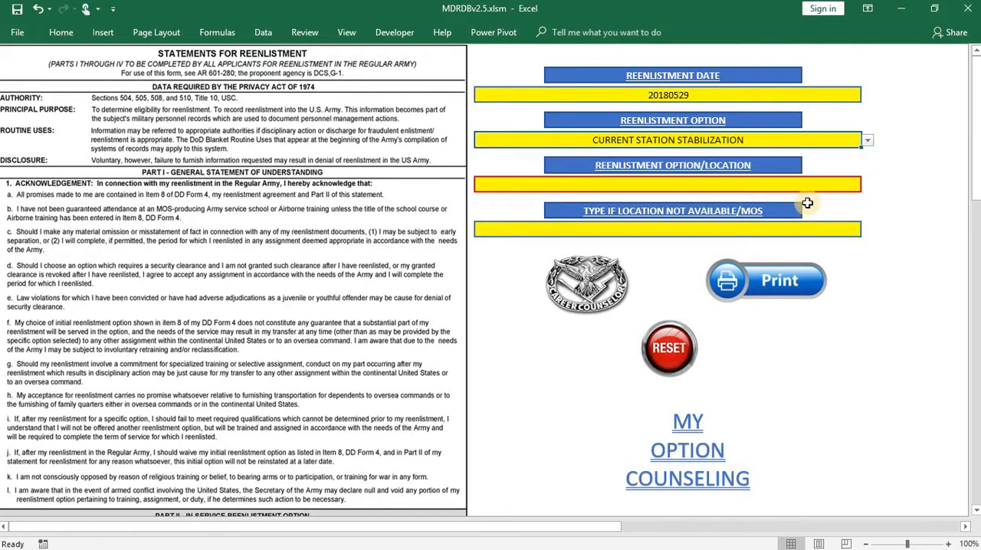
pyautogui.click(931, 201)
pyautogui.scroll(-1, 934, 203)
pyautogui.scroll(-3, 499, 410)
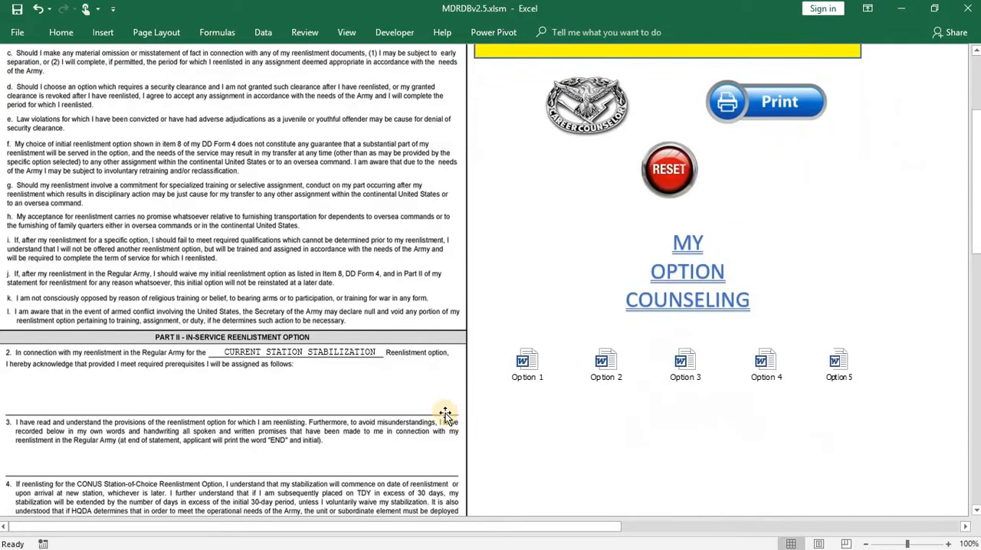
pyautogui.scroll(3, 529, 398)
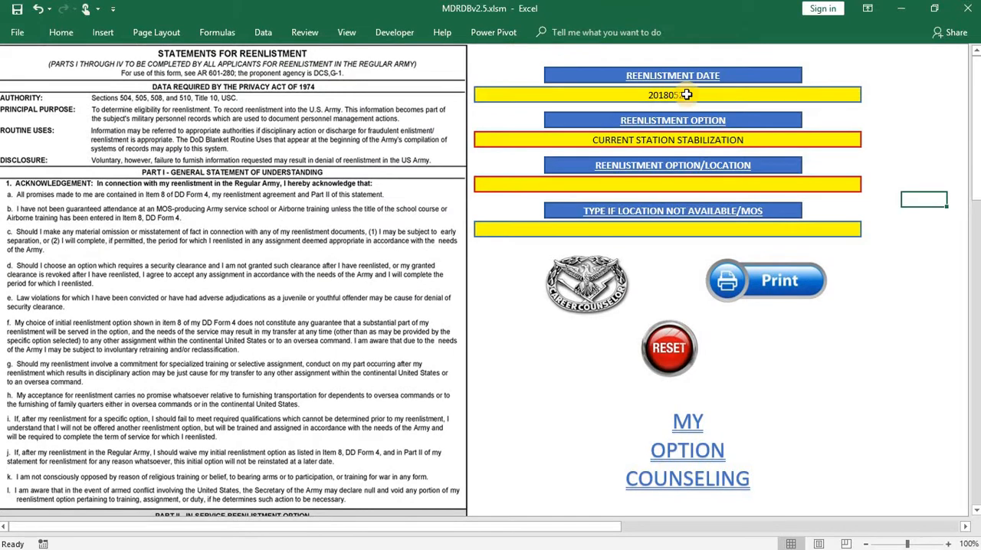
# - Set the reenlistment option/location to GURANTEED 1 TO 18 MONTHS STABILIZATION FROM REENLISTMENT DATE 20180529 and check its entry in Part II
pyautogui.click(808, 179)
pyautogui.click(867, 184)
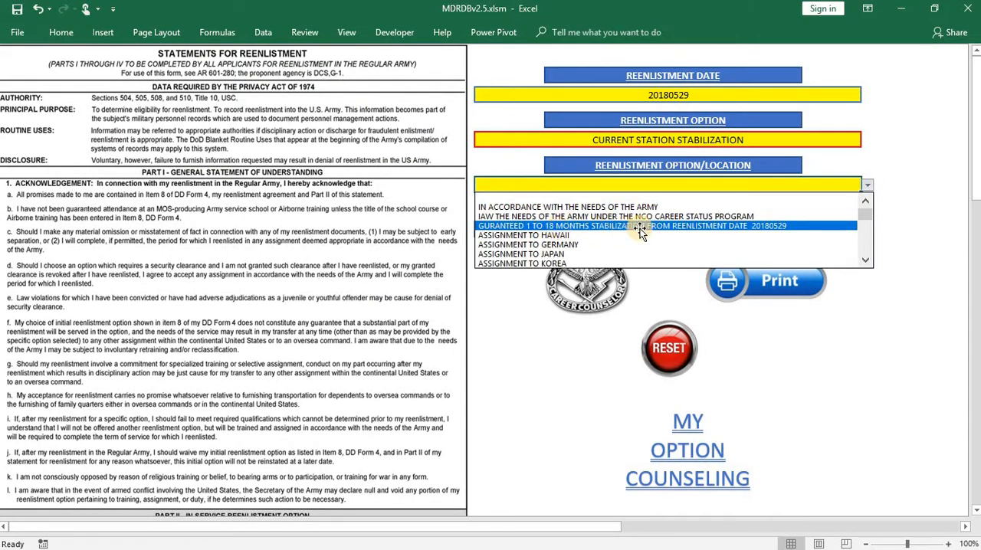
pyautogui.click(766, 227)
pyautogui.click(881, 269)
pyautogui.scroll(-2, 434, 341)
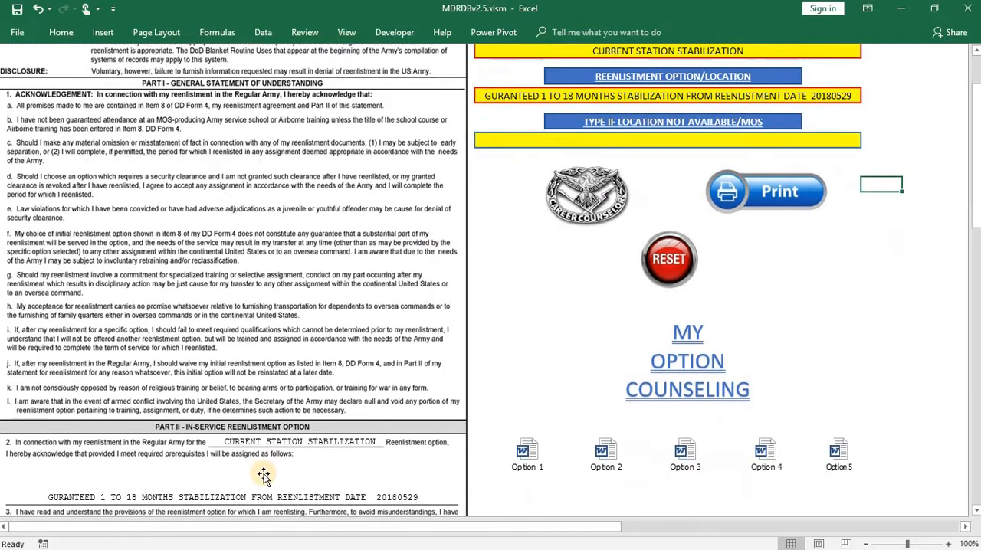
pyautogui.scroll(2, 486, 404)
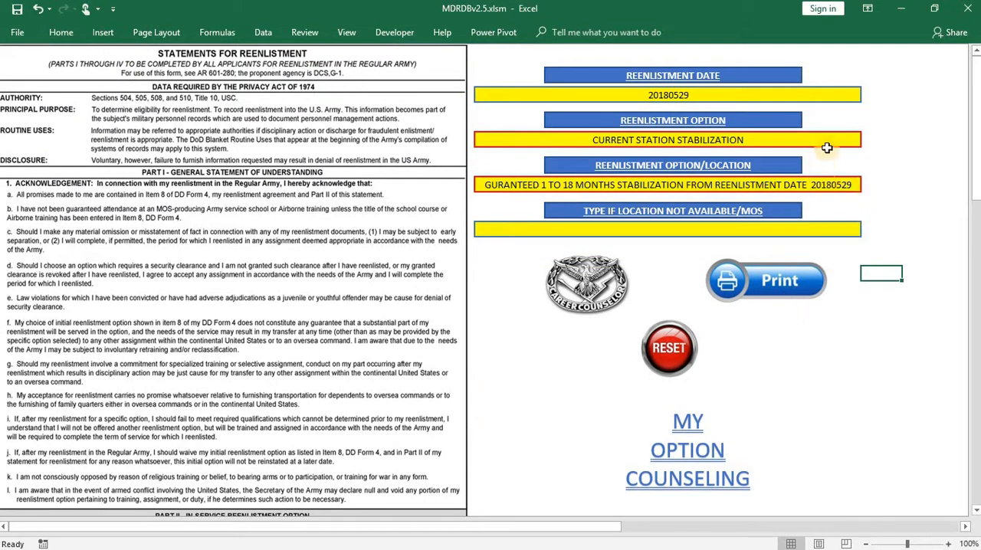
# - Change the reenlistment option on the 3286 form to CONUS STATION OF CHOICE
pyautogui.click(832, 135)
pyautogui.click(865, 141)
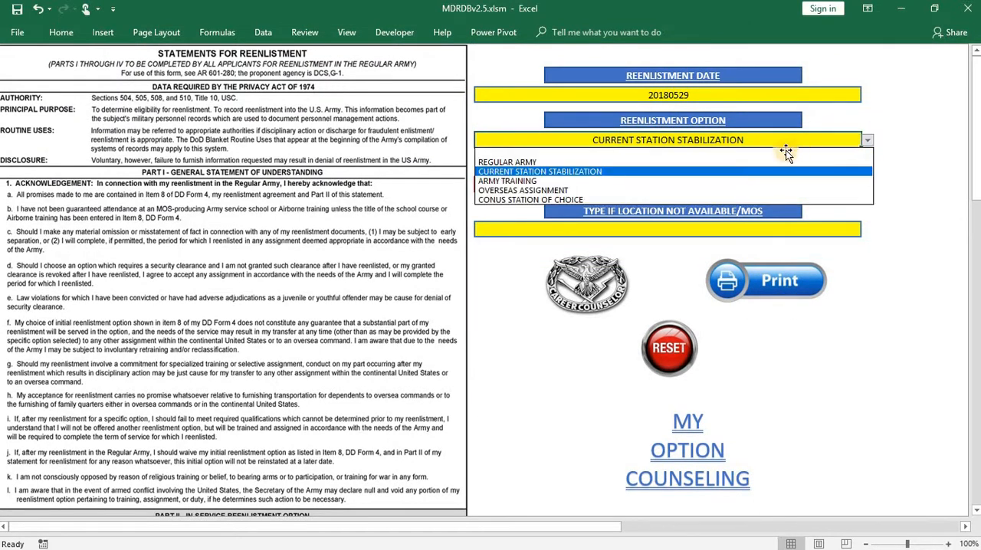
pyautogui.click(658, 204)
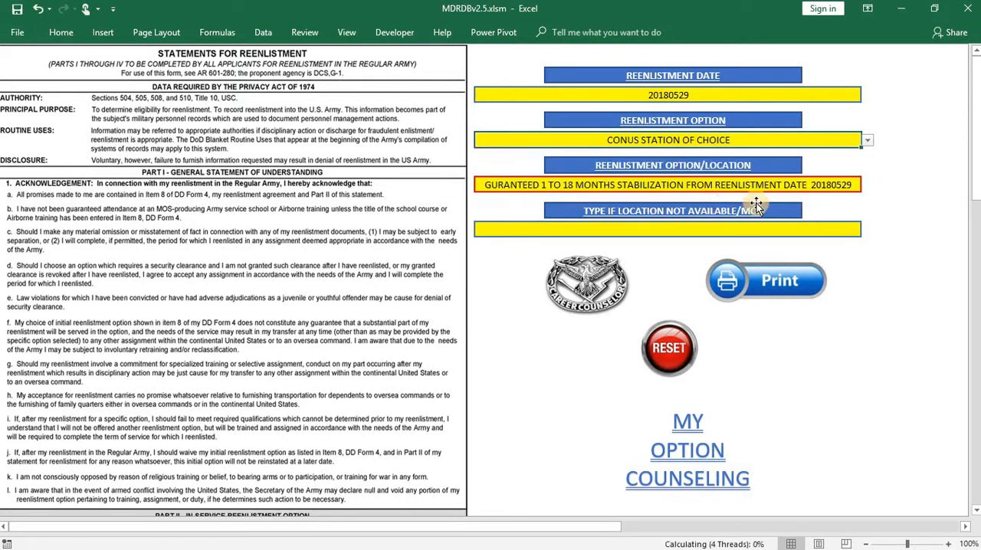
# - Set the reenlistment option/location to ASSIGNMENT TO FORT DRUM, NY and check its entry in Part II of the form
pyautogui.click(866, 185)
pyautogui.click(868, 186)
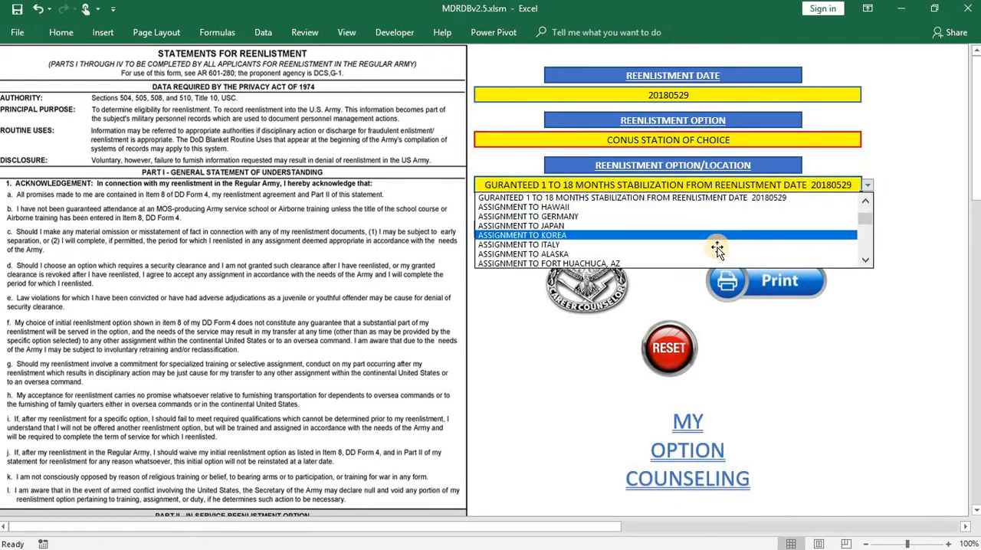
pyautogui.scroll(-6, 869, 259)
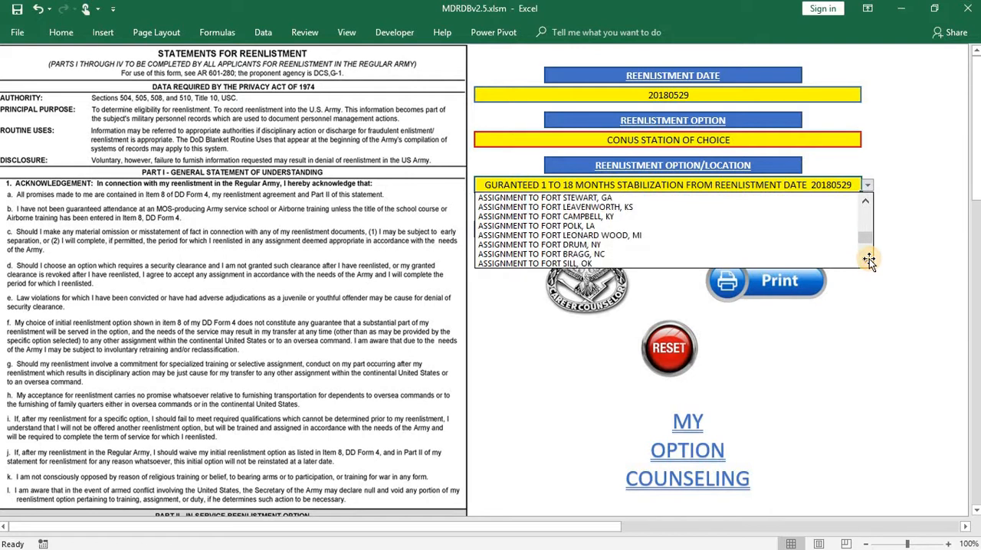
pyautogui.click(638, 245)
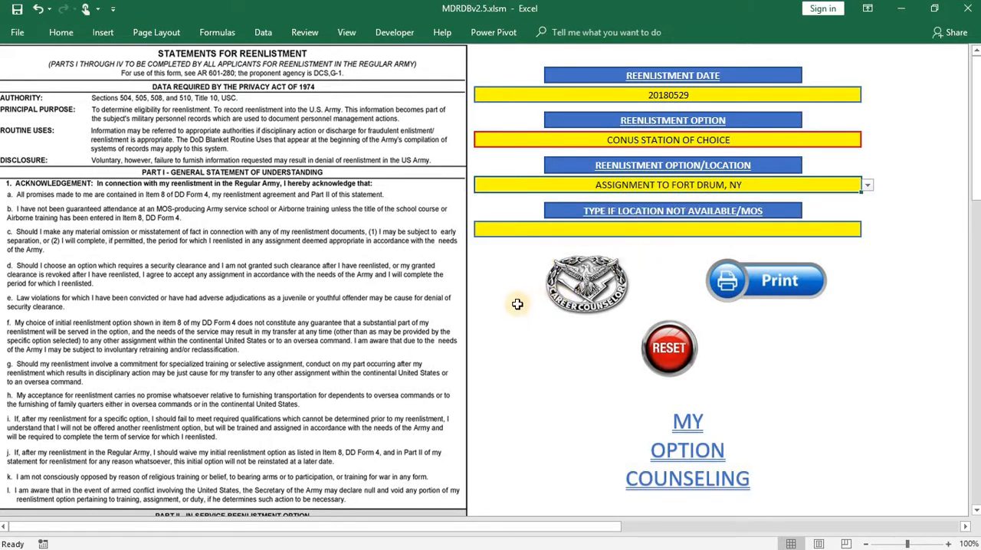
pyautogui.scroll(-5, 248, 420)
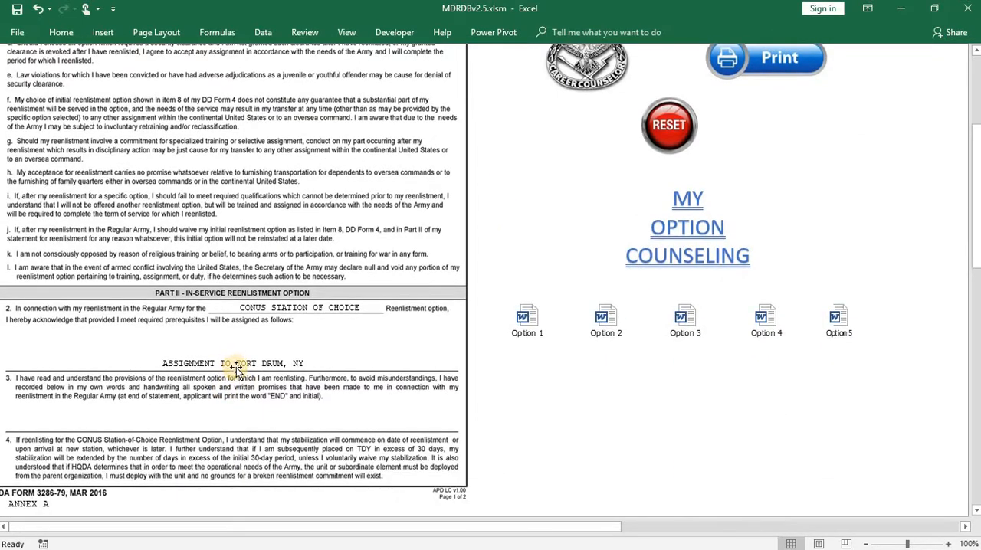
pyautogui.scroll(5, 361, 368)
# - Set the reenlistment option/location back to the blank entry
pyautogui.click(858, 186)
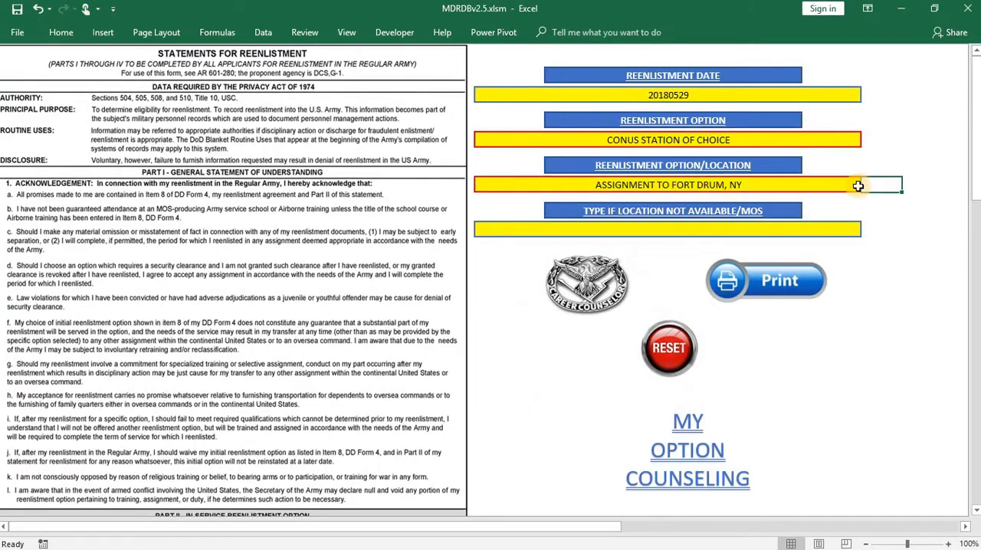
pyautogui.click(853, 186)
pyautogui.click(867, 185)
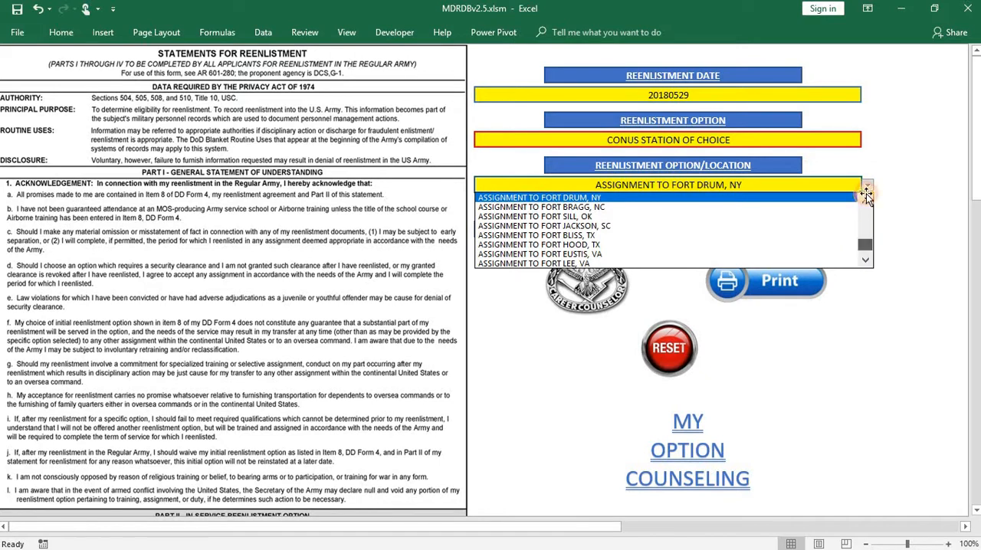
pyautogui.scroll(3, 867, 193)
pyautogui.click(725, 195)
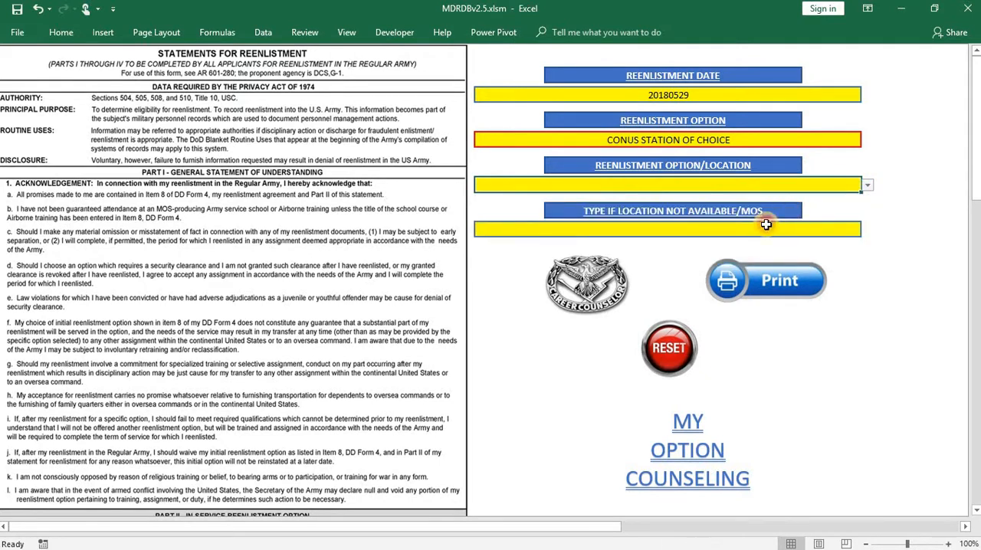
# - Enter ASSIGNMENT TO FORT COUCH, HOME as the location not available in the list and check it in Part II
pyautogui.click(780, 228)
pyautogui.write('ASSIGNMENT TO')
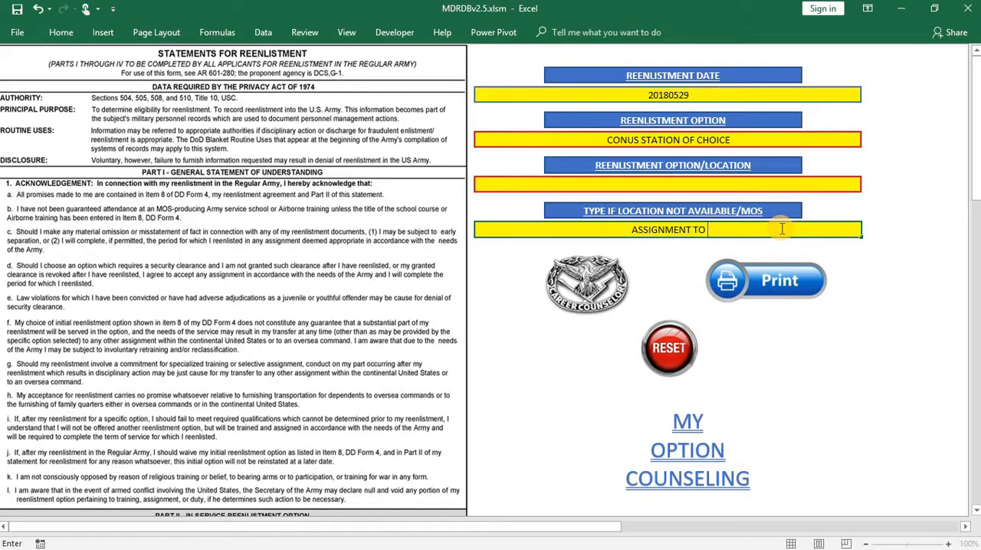
pyautogui.write(' FORT COUCH')
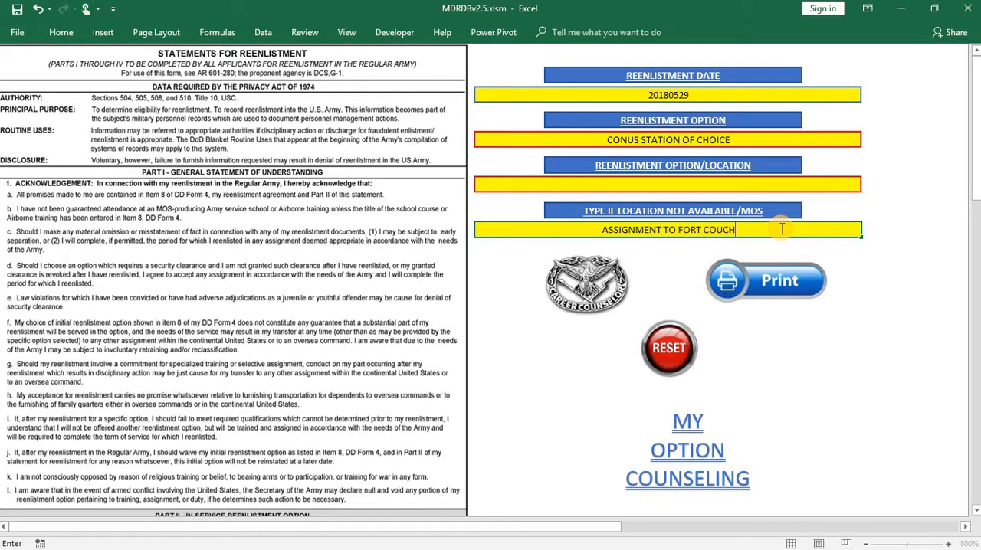
pyautogui.write(', HOME')
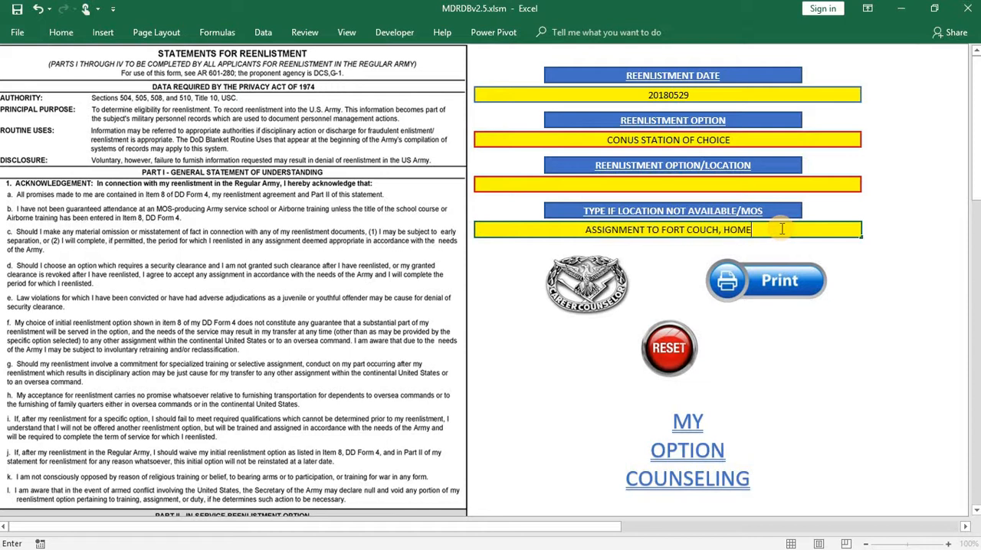
pyautogui.press('Return')
pyautogui.scroll(-3, 259, 443)
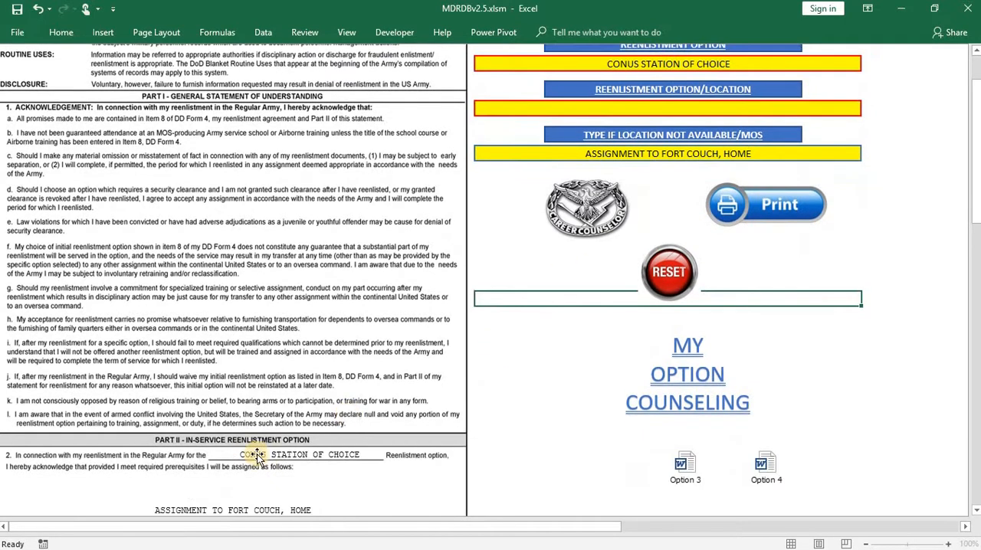
pyautogui.scroll(2, 772, 194)
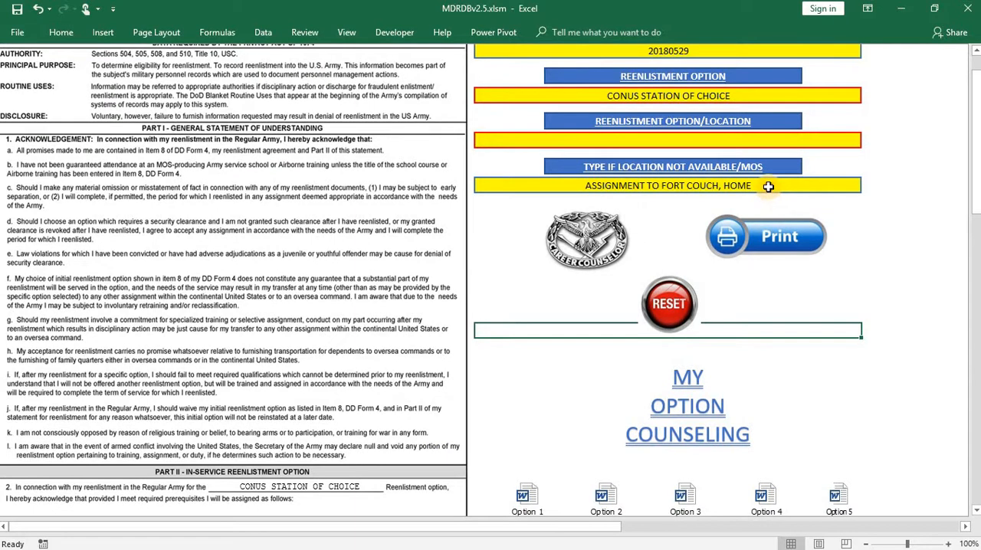
# - Replace the custom location/MOS entry with MOS 19D and check it in Part II of the form
pyautogui.click(768, 186)
pyautogui.write('MOS 19D')
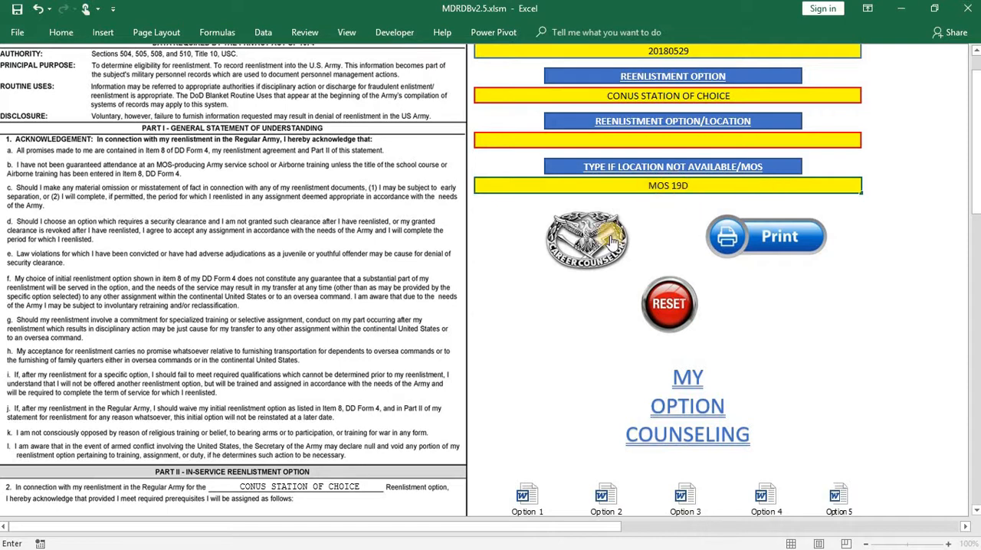
pyautogui.scroll(-3, 493, 304)
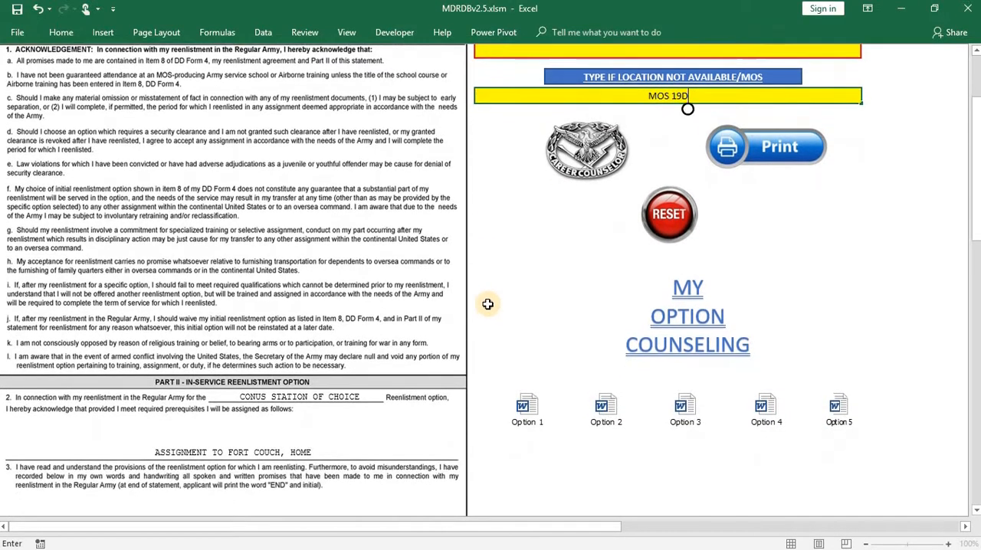
pyautogui.press('Return')
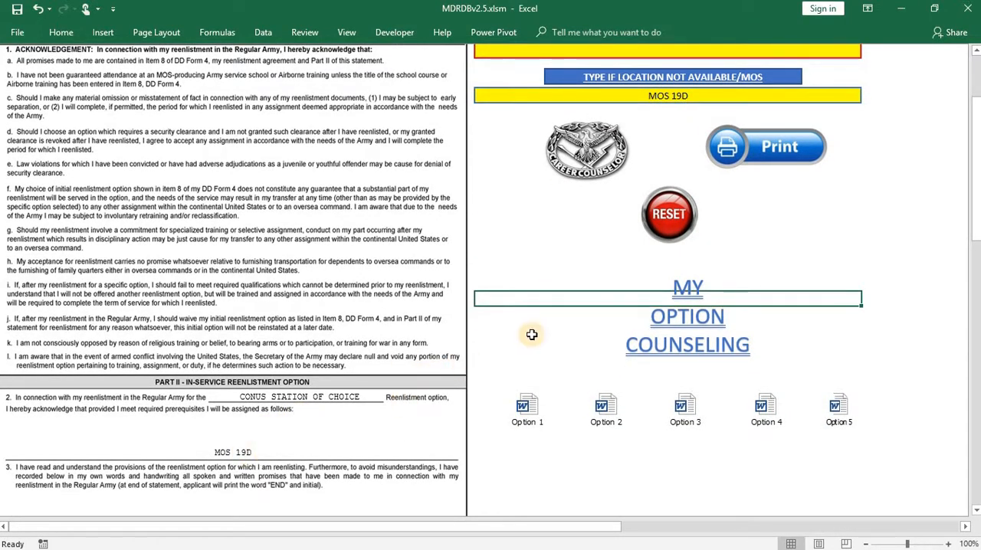
# - Look through both pages of the filled-in 3286 form, including the Part II option entries and the signature dates
pyautogui.scroll(3, 502, 325)
pyautogui.scroll(2, 503, 325)
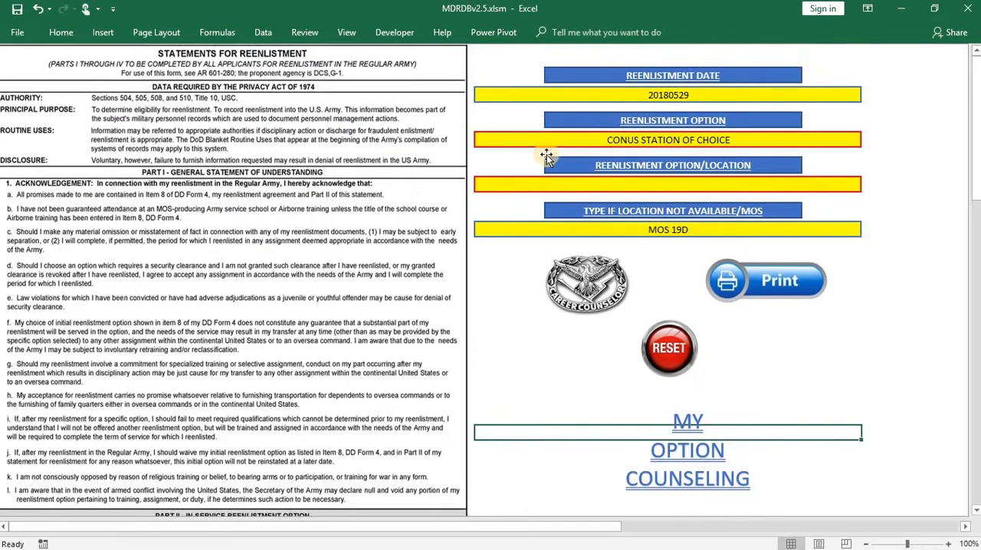
pyautogui.scroll(-12, 417, 283)
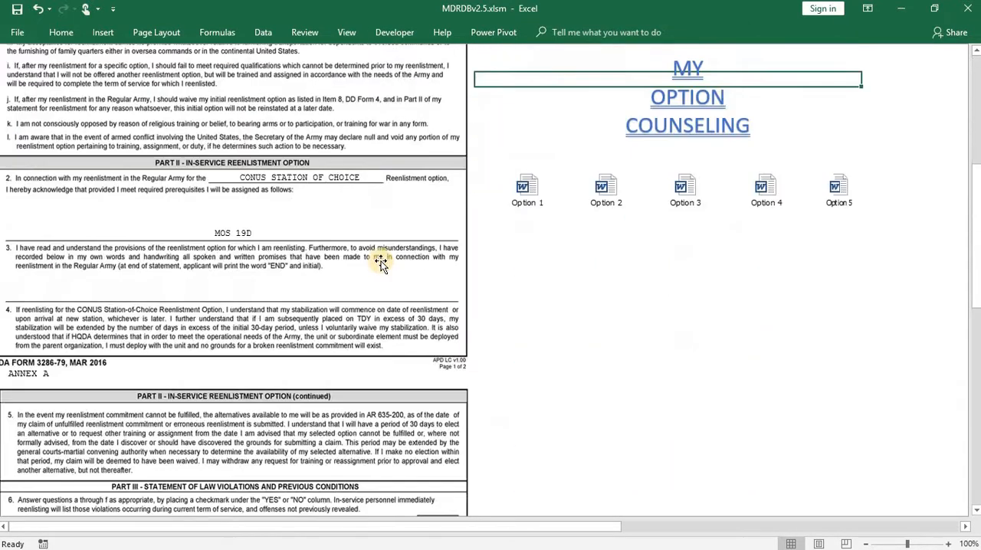
pyautogui.scroll(12, 395, 230)
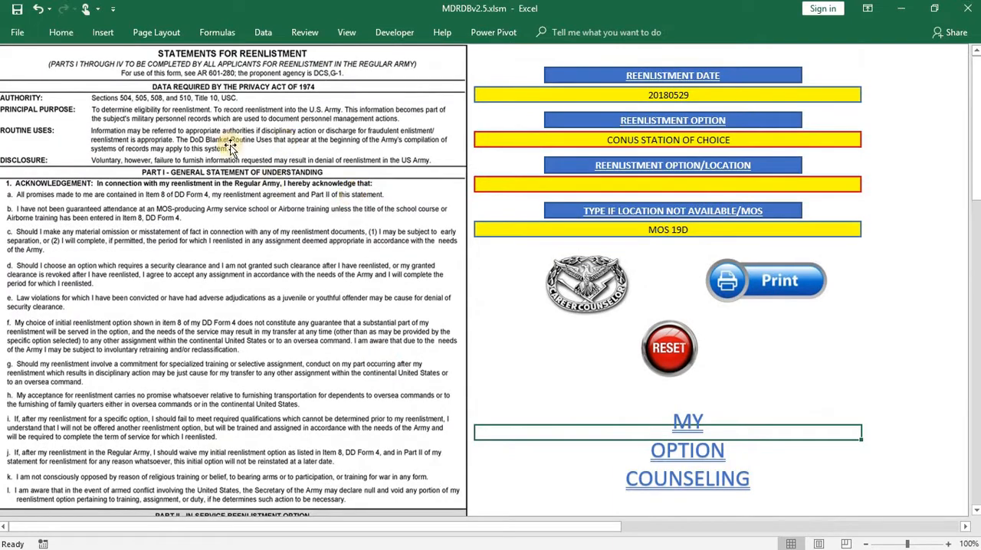
pyautogui.scroll(-7, 263, 264)
pyautogui.scroll(-10, 262, 269)
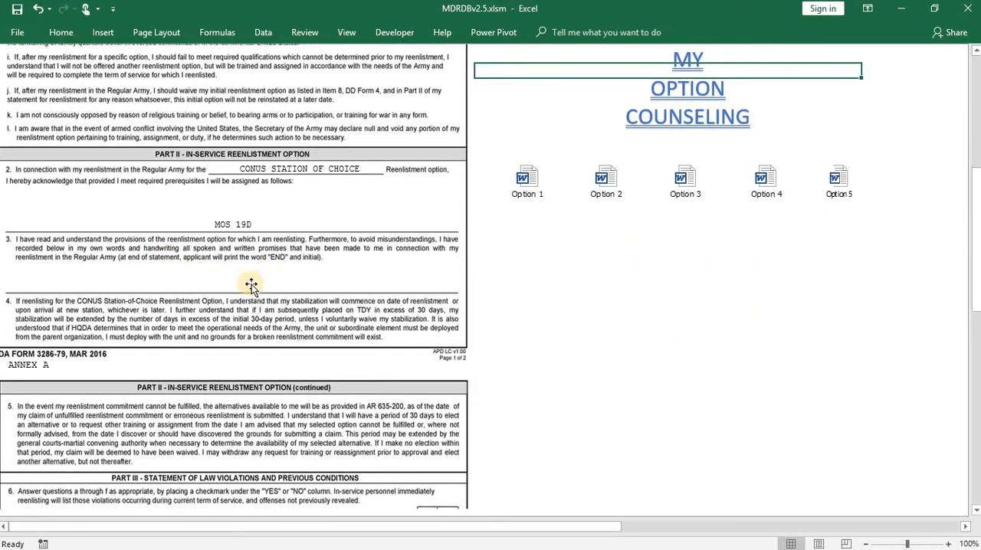
pyautogui.scroll(-7, 251, 285)
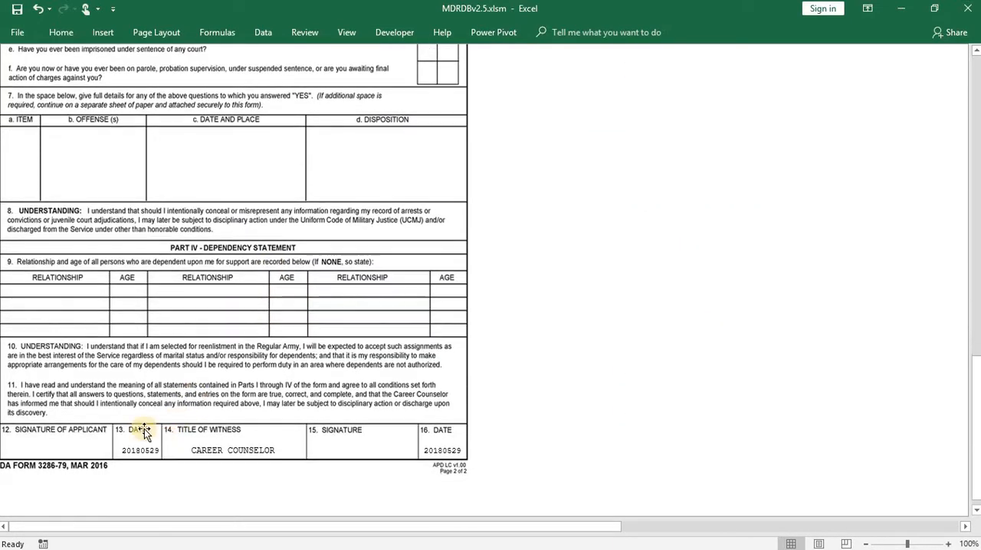
pyautogui.scroll(20, 486, 390)
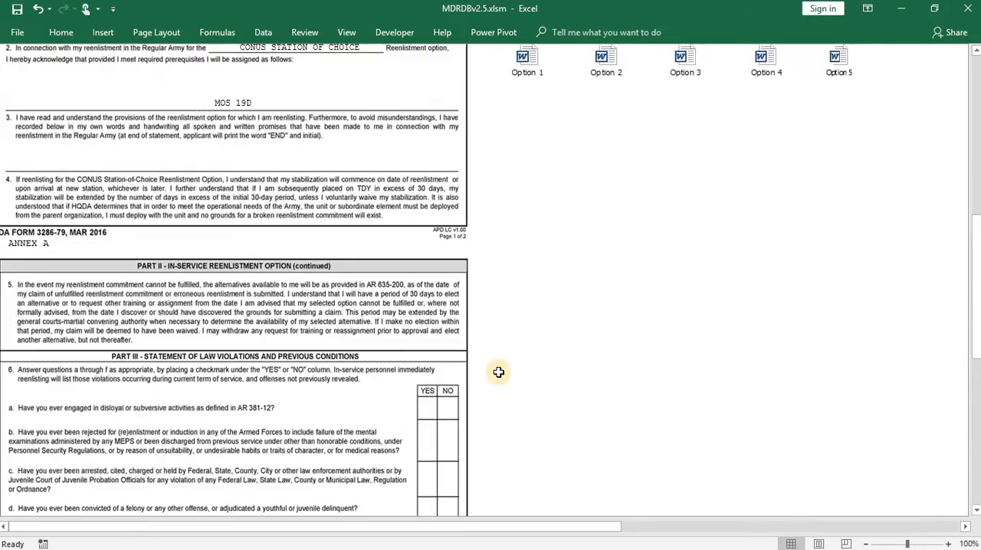
pyautogui.scroll(1, 504, 371)
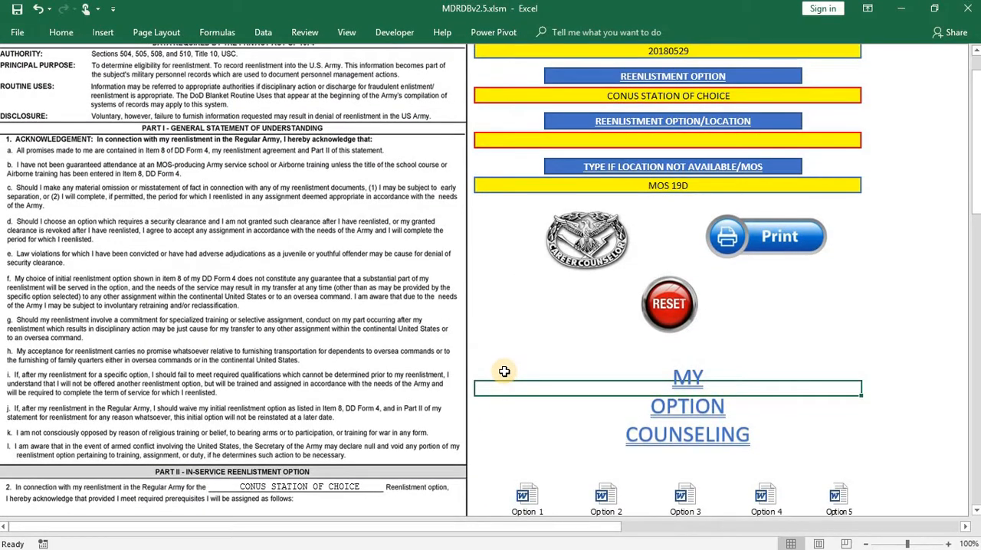
# - Reset the 3286 form's entries and check the option and date fields on both pages
pyautogui.scroll(1, 505, 372)
pyautogui.click(659, 354)
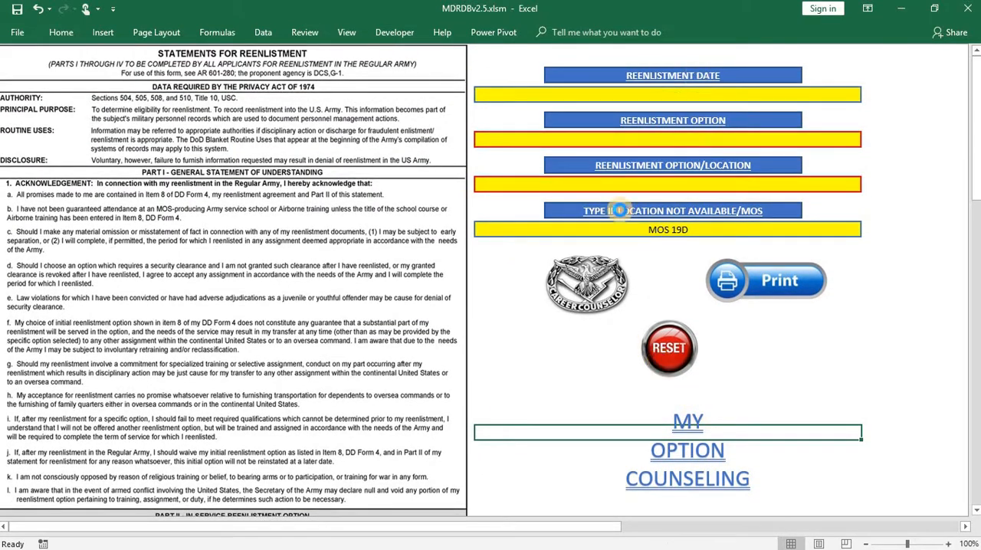
pyautogui.scroll(-4, 491, 349)
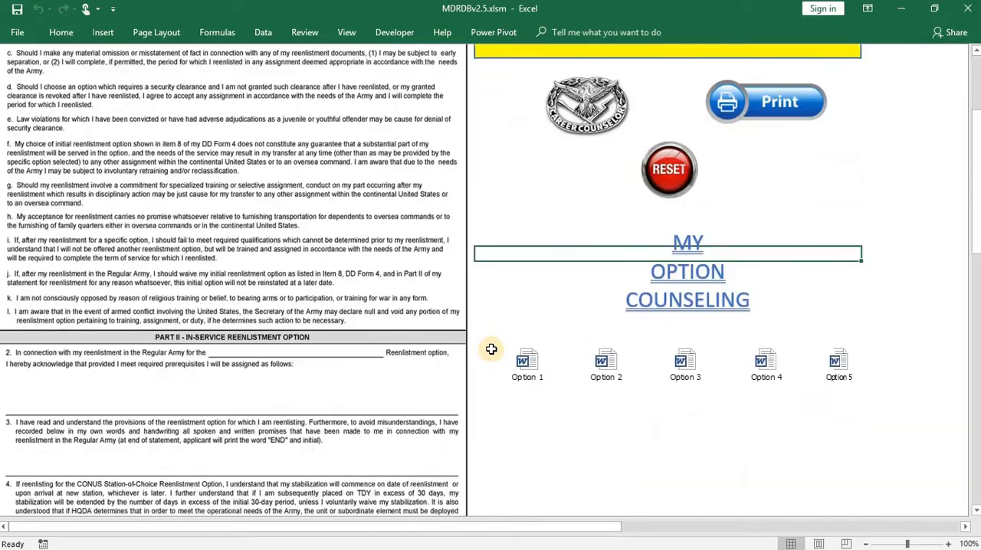
pyautogui.scroll(-20, 260, 329)
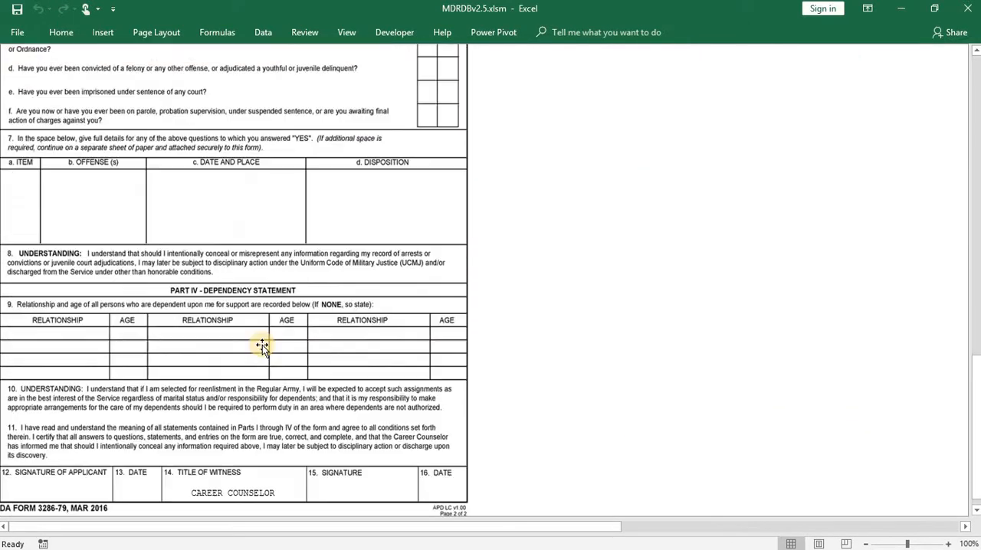
pyautogui.scroll(20, 262, 345)
# - Open the embedded Option 5 counseling document in Word and look through its CONUS Station-of-Choice reenlistment table
pyautogui.scroll(-4, 742, 300)
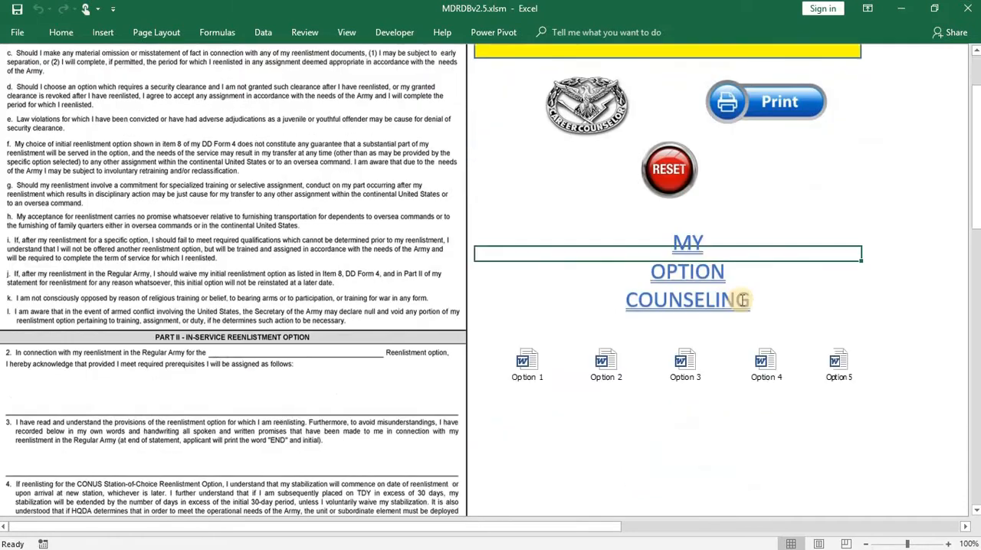
pyautogui.scroll(-3, 742, 300)
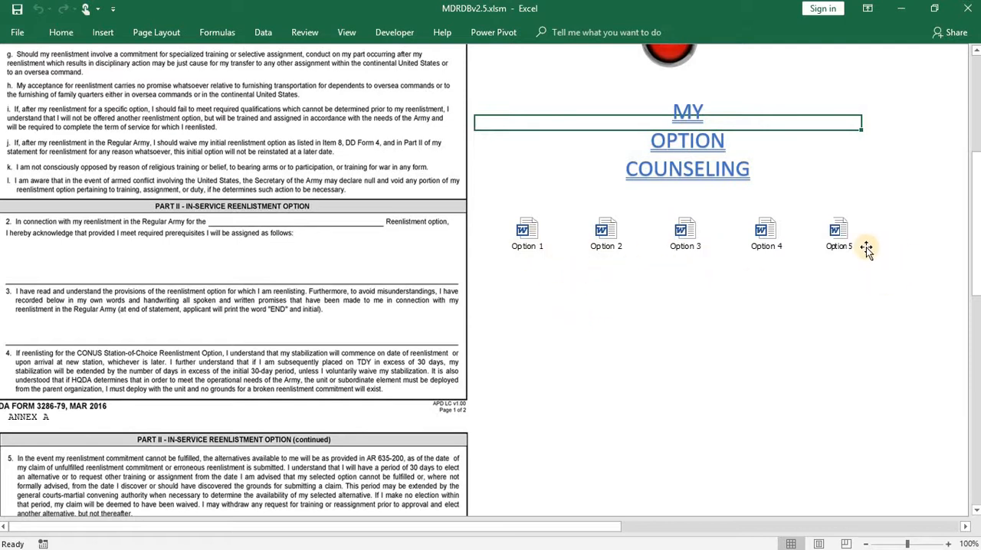
pyautogui.doubleClick(846, 237)
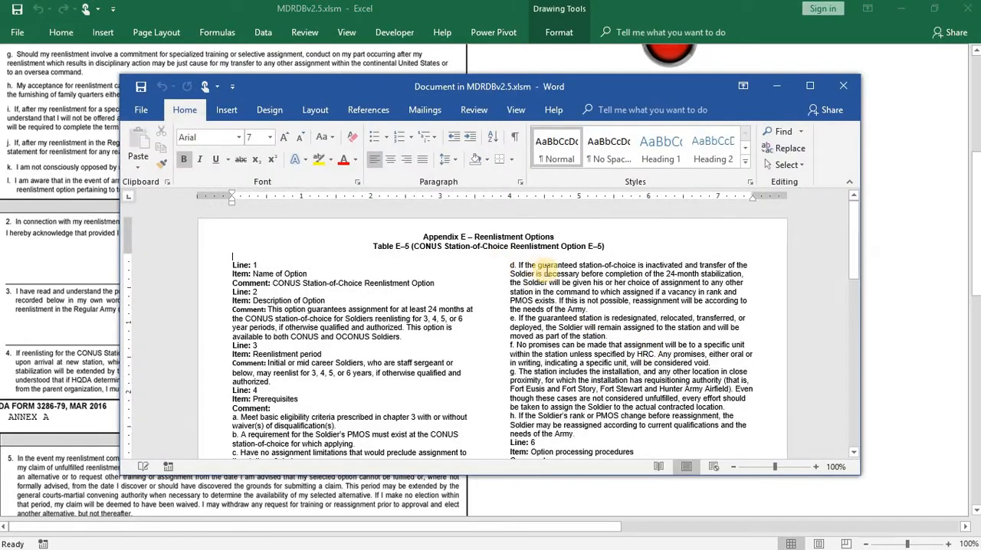
pyautogui.scroll(-3, 447, 312)
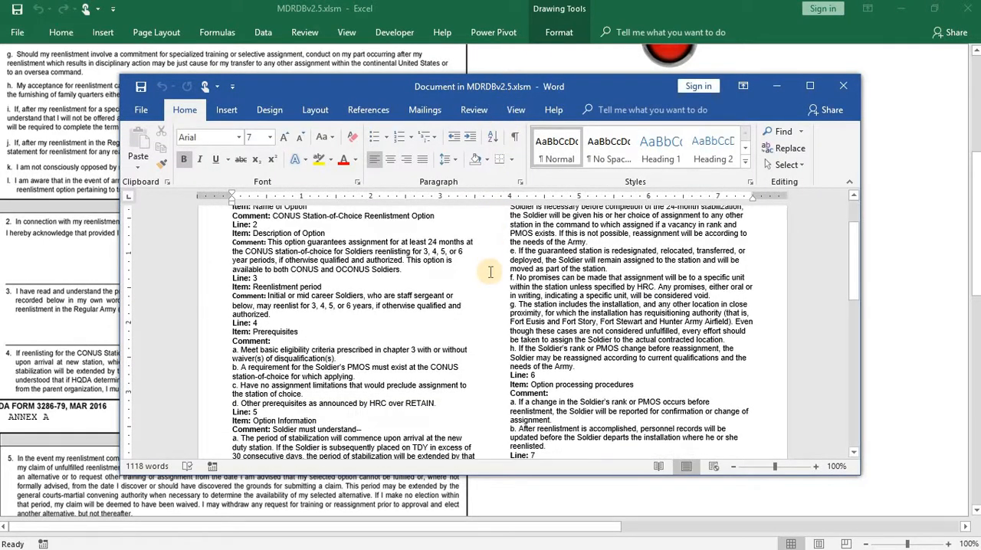
pyautogui.scroll(-1, 447, 313)
pyautogui.scroll(4, 444, 312)
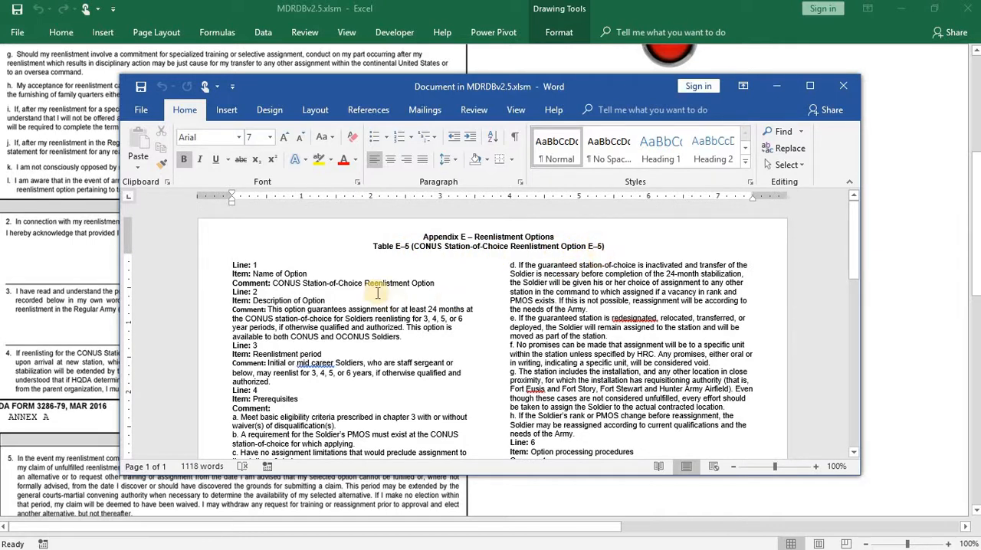
# - Read through the rest of the Option 5 counseling document, including the punitive articles and signature block, and close it
pyautogui.scroll(-2, 373, 286)
pyautogui.scroll(-8, 549, 308)
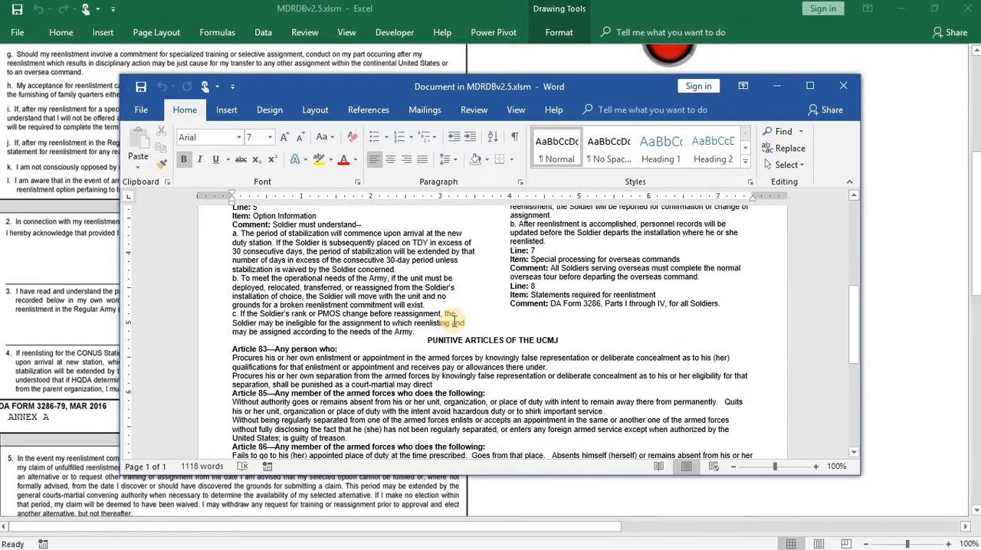
pyautogui.scroll(-3, 498, 346)
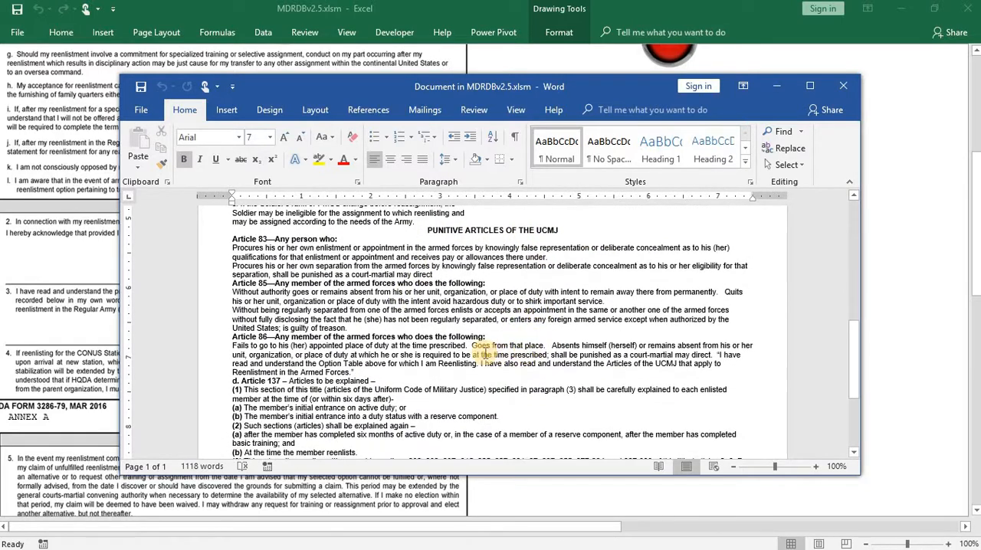
pyautogui.scroll(-3, 465, 352)
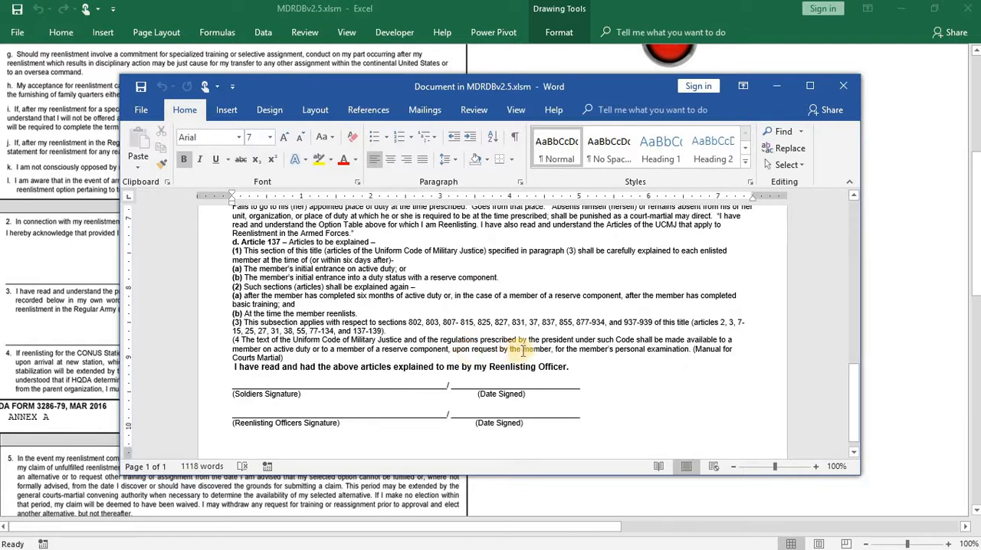
pyautogui.scroll(4, 550, 351)
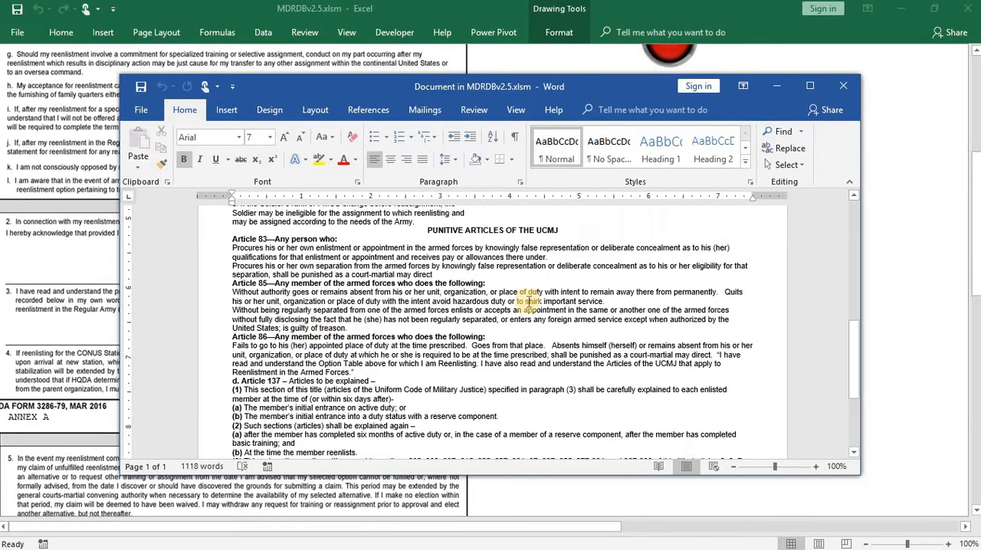
pyautogui.scroll(4, 528, 298)
pyautogui.click(843, 86)
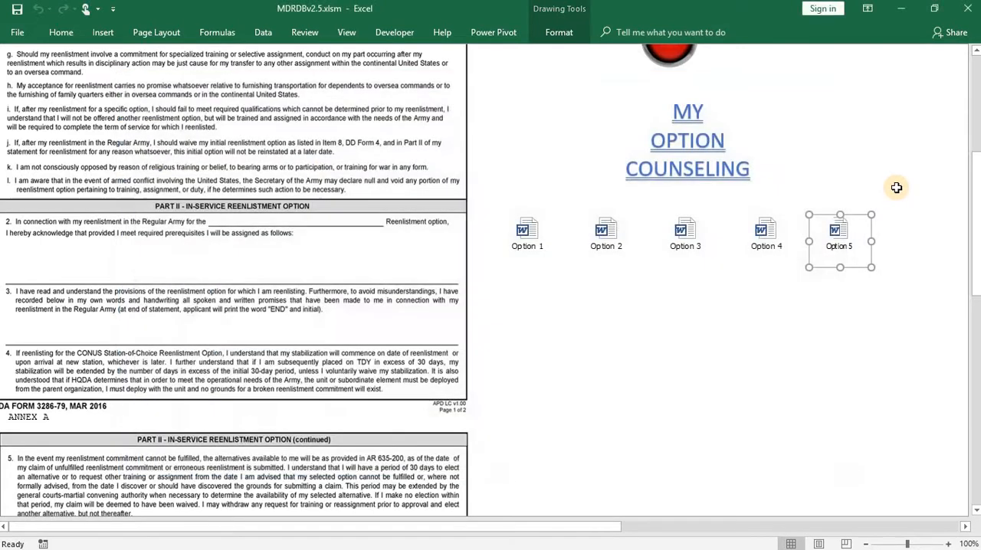
# - Return from the 3286 form to the My Data Report main menu and open the 4591 Retention Data Worksheet
pyautogui.click(895, 187)
pyautogui.scroll(3, 843, 321)
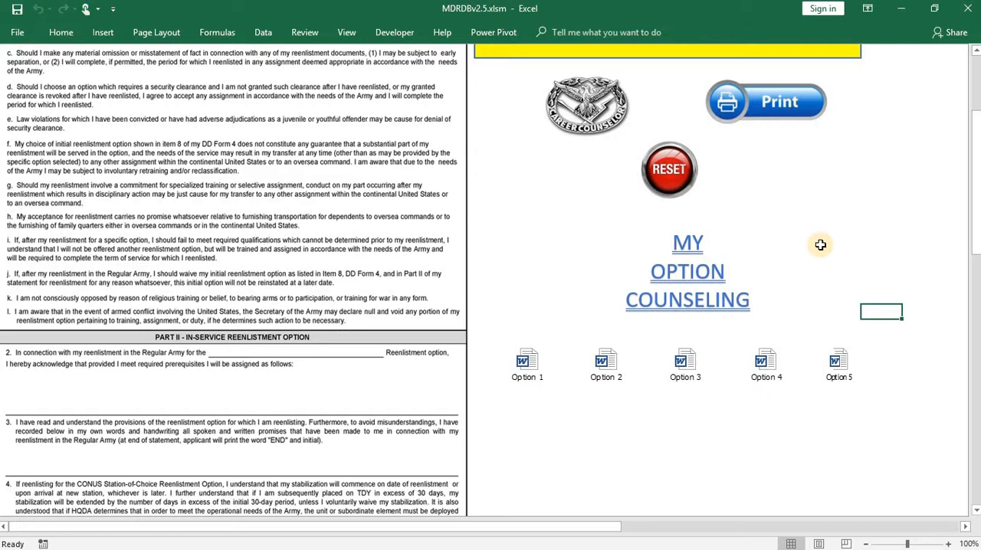
pyautogui.scroll(3, 854, 242)
pyautogui.scroll(1, 890, 257)
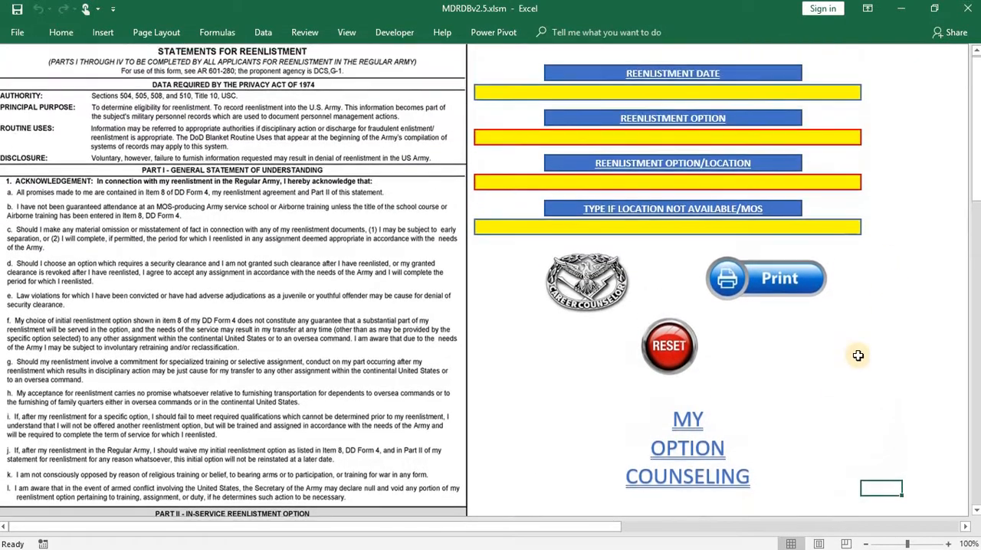
pyautogui.click(596, 285)
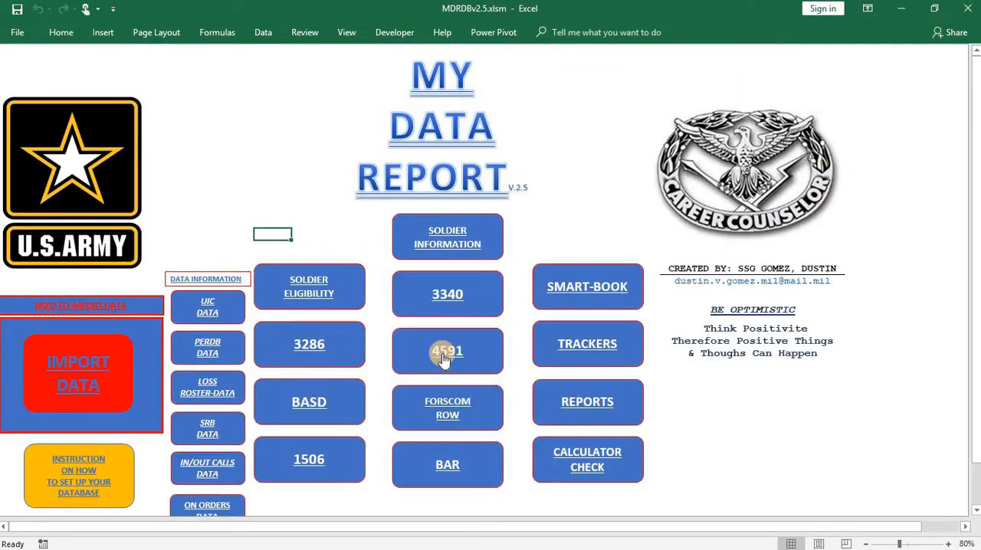
pyautogui.click(468, 368)
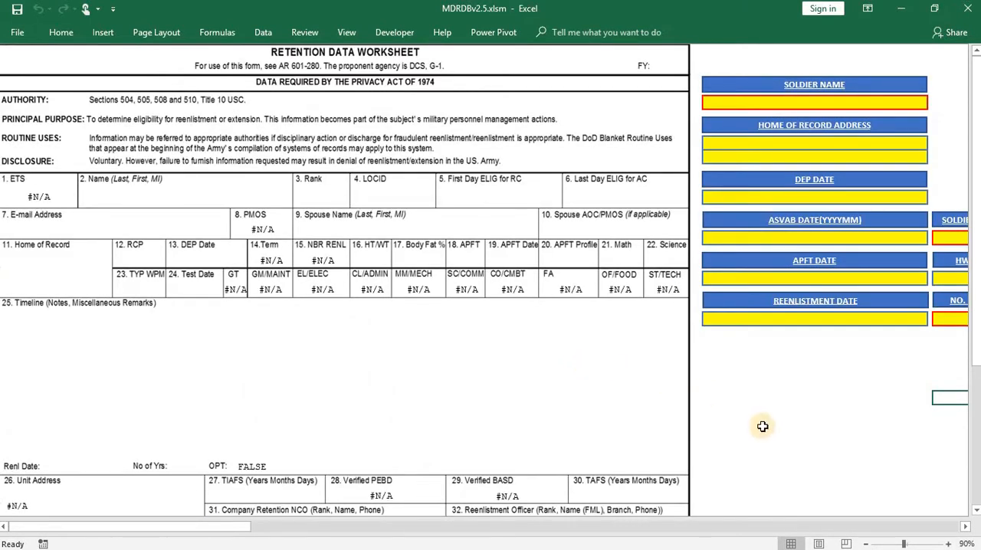
# - Look over the blank 4591 form, from its header and input fields down to the signature blocks
pyautogui.moveTo(223, 529); pyautogui.dragTo(157, 531)
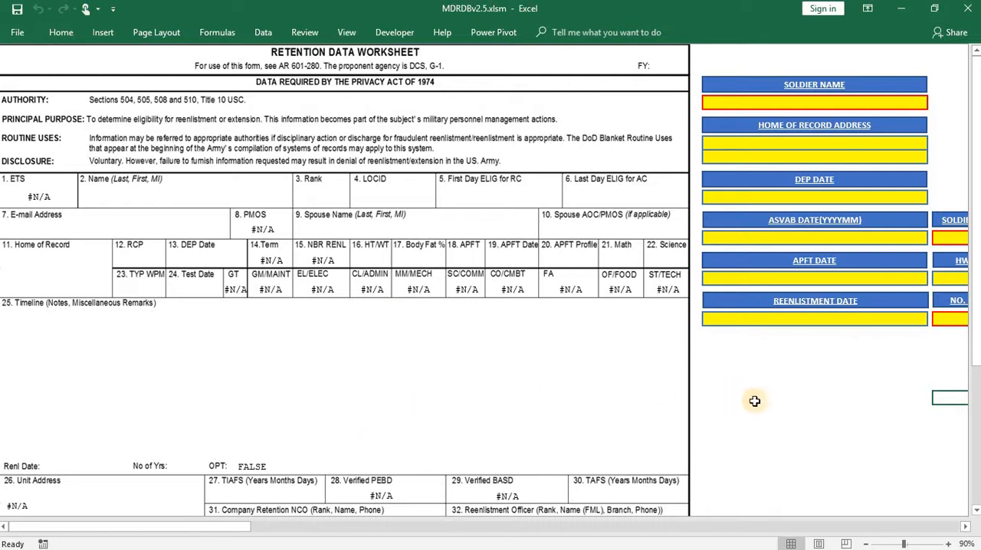
pyautogui.scroll(-1, 752, 407)
pyautogui.scroll(1, 559, 408)
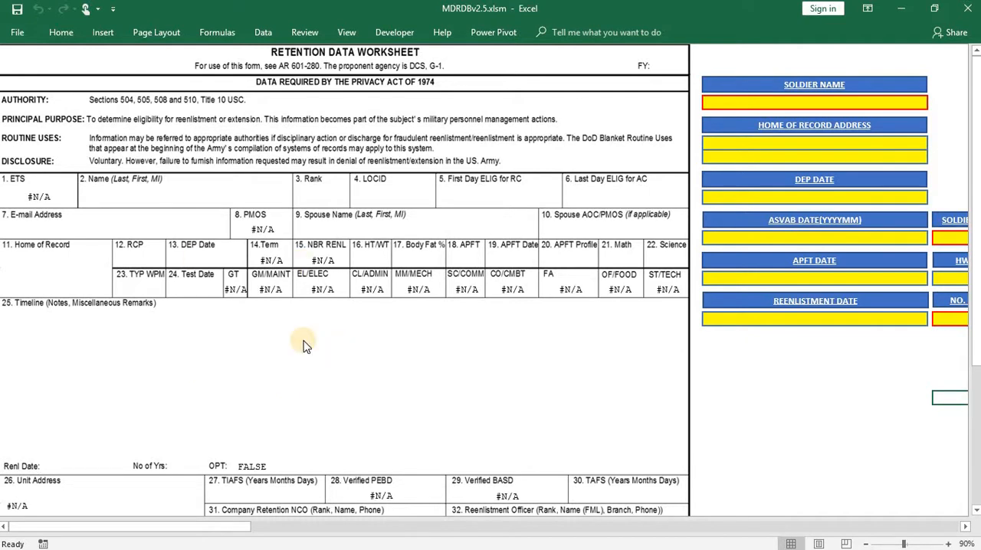
pyautogui.scroll(-3, 736, 406)
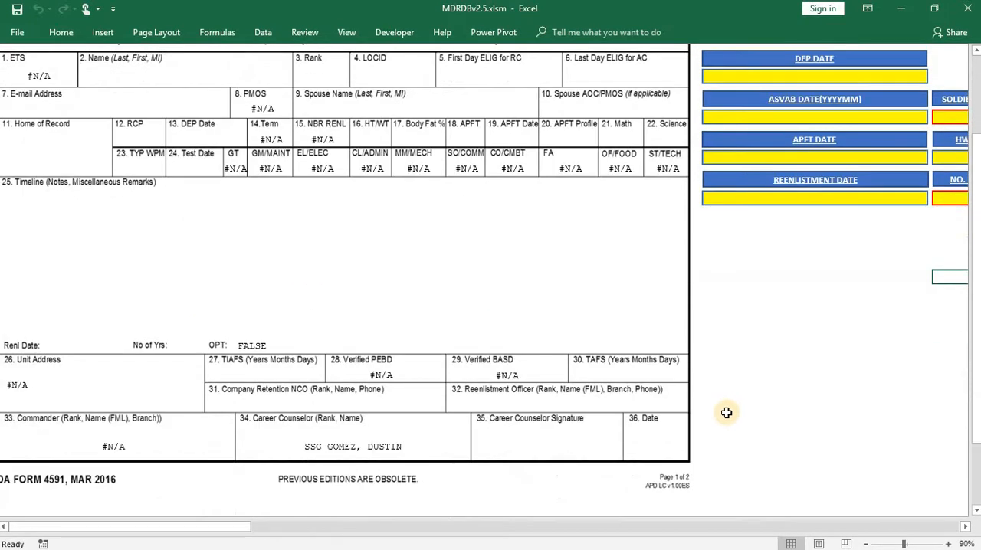
pyautogui.scroll(3, 727, 410)
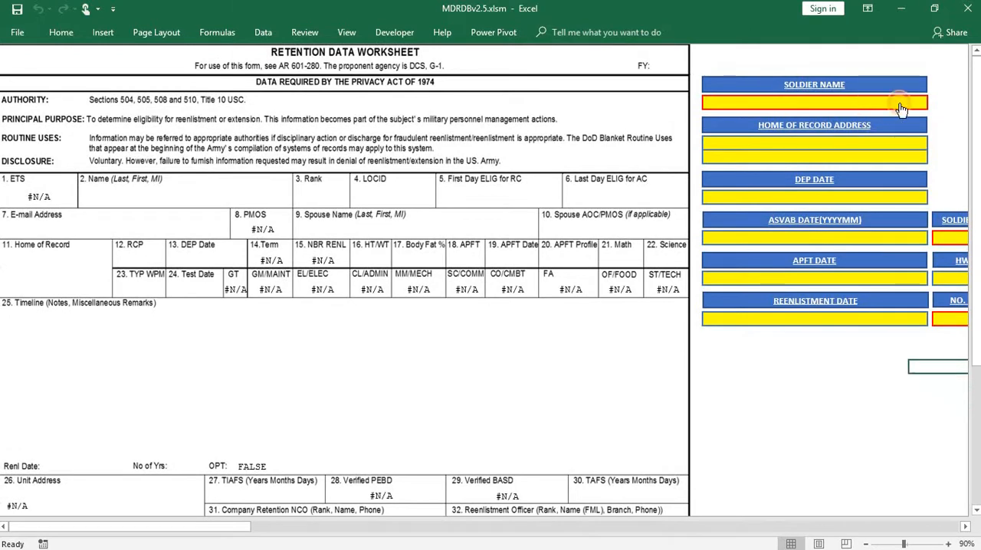
# - Choose the first soldier in the Soldier Name list to fill the 4591 form with that soldier's data
pyautogui.click(900, 105)
pyautogui.click(933, 103)
pyautogui.moveTo(932, 160); pyautogui.dragTo(933, 118)
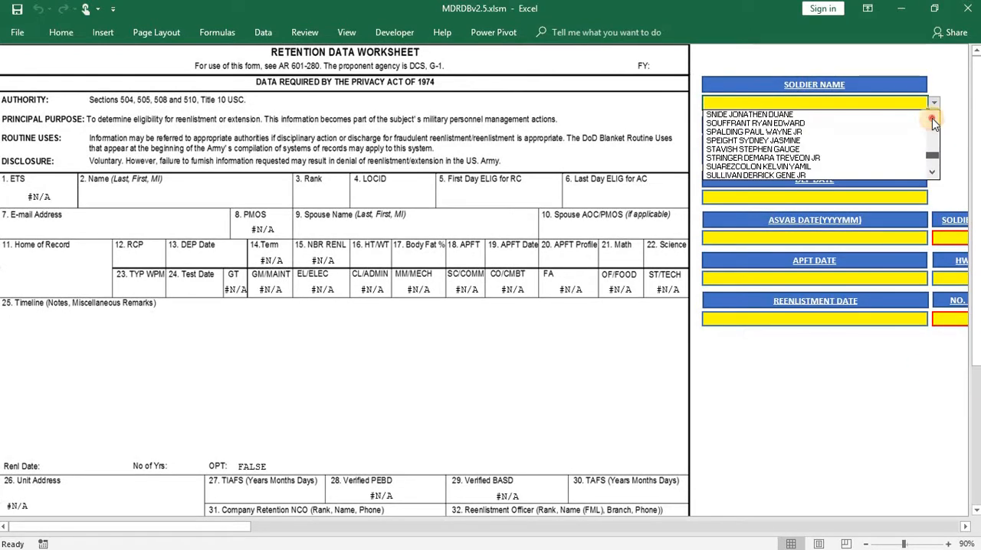
pyautogui.click(932, 118)
pyautogui.click(812, 114)
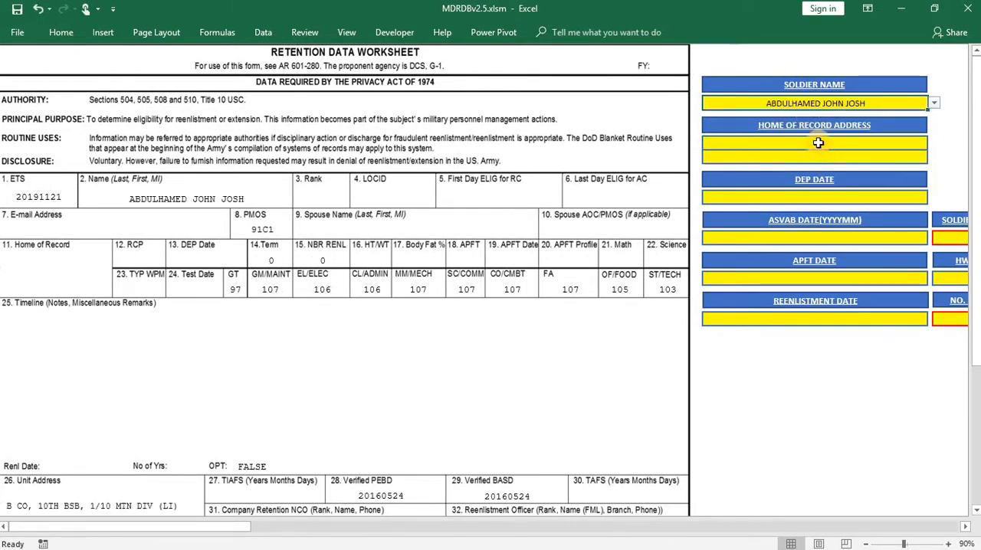
# - Fill in both lines of the soldier's home of record address with the street, city, state and ZIP code
pyautogui.click(818, 142)
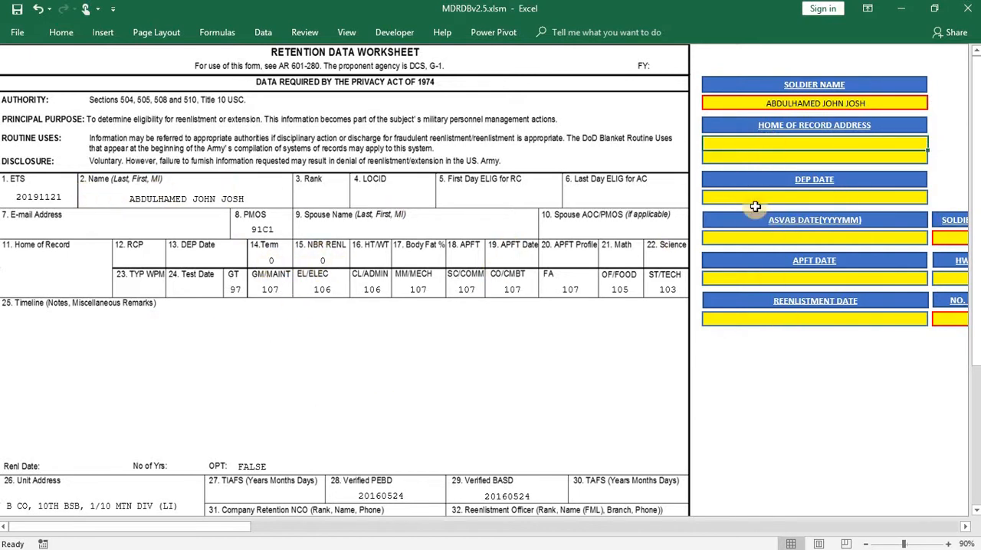
pyautogui.click(762, 157)
pyautogui.click(759, 142)
pyautogui.write('123 S')
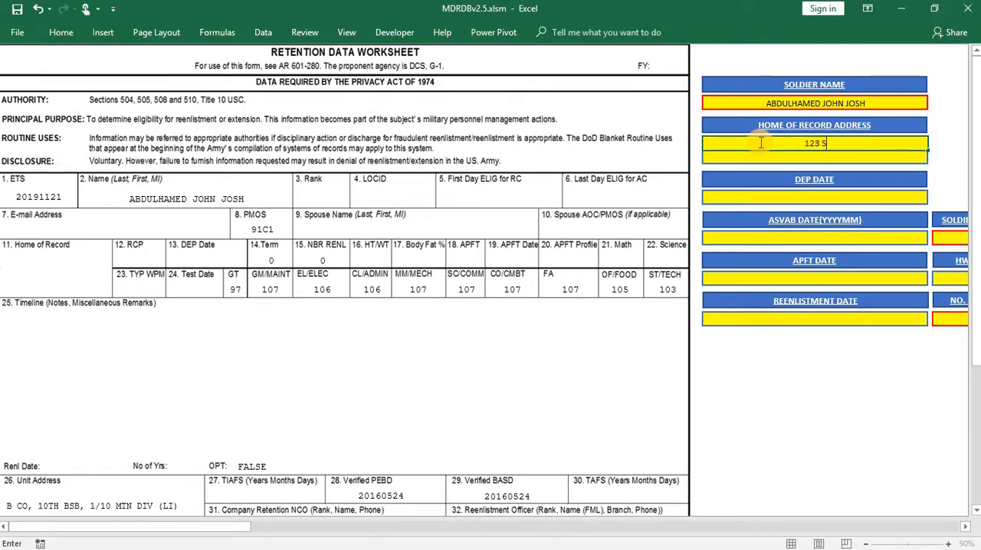
pyautogui.write('TREET')
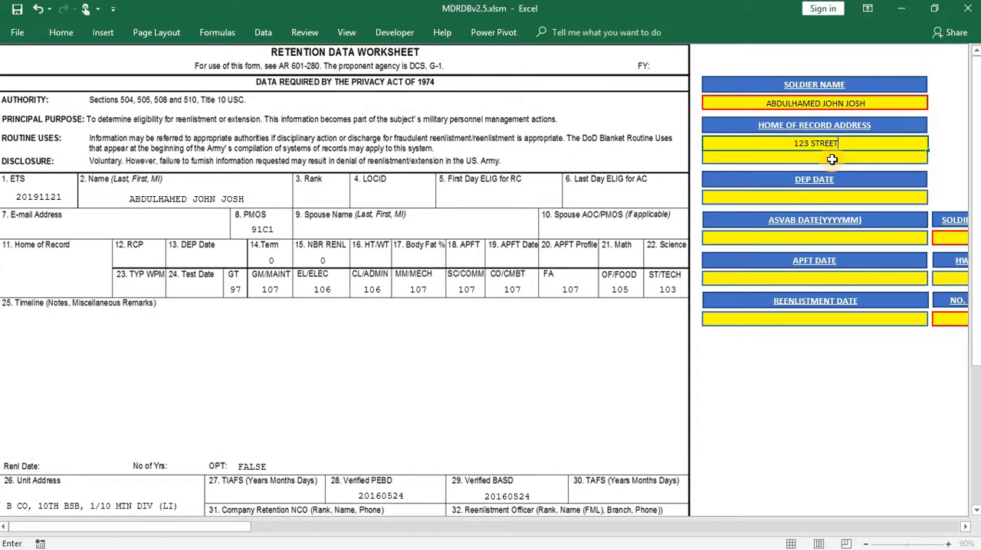
pyautogui.press('Return')
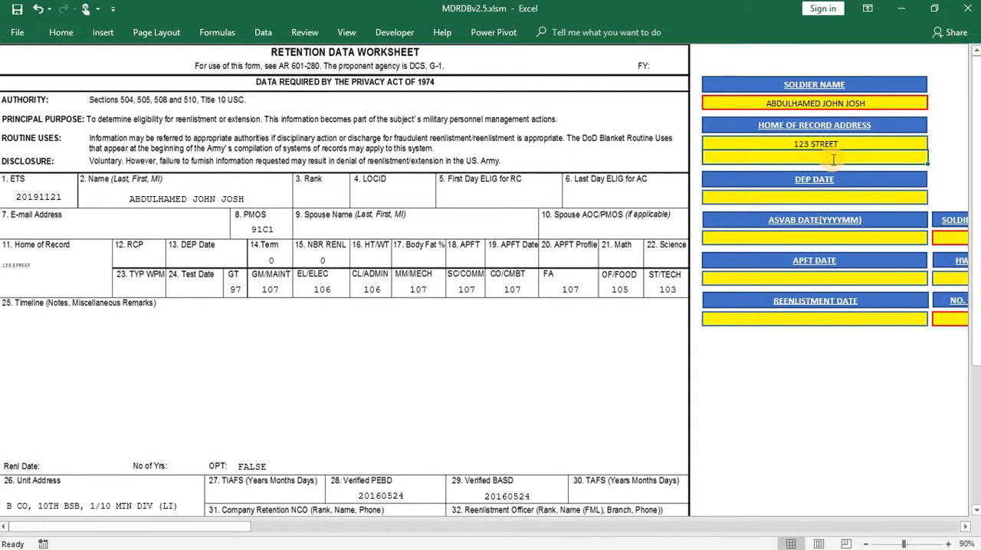
pyautogui.write('CITY, S')
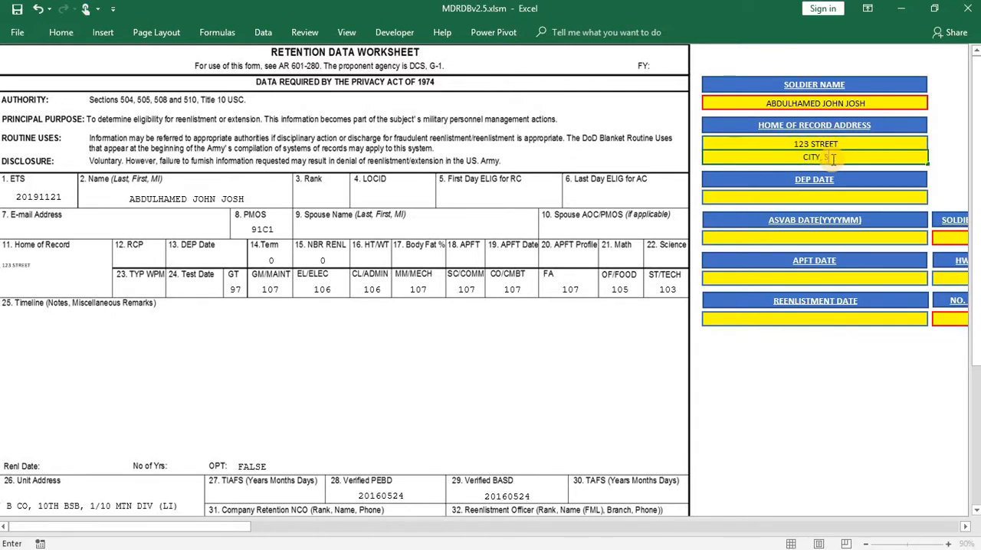
pyautogui.write('TATE 12345')
pyautogui.click(896, 360)
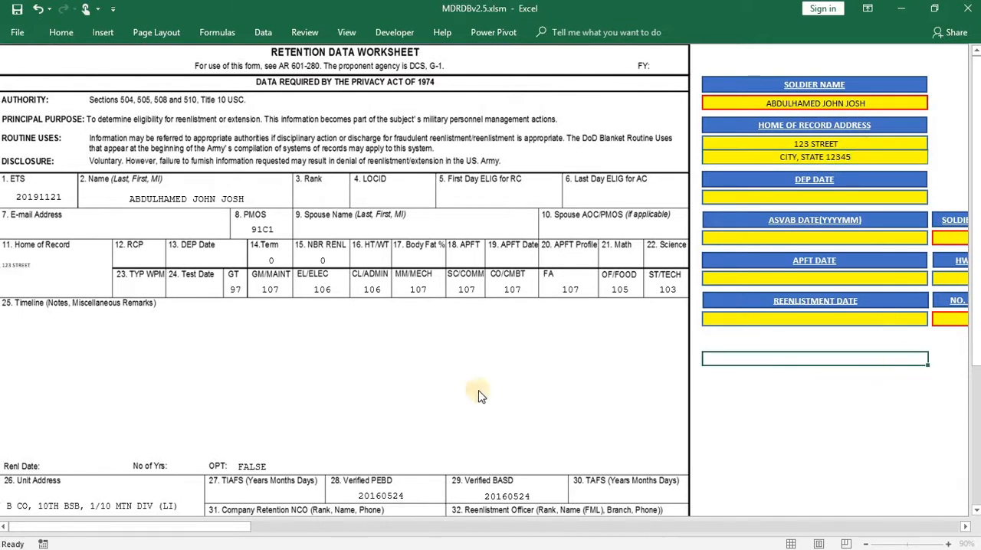
# - Set the DEP date to 20160320 for the selected soldier
pyautogui.click(859, 201)
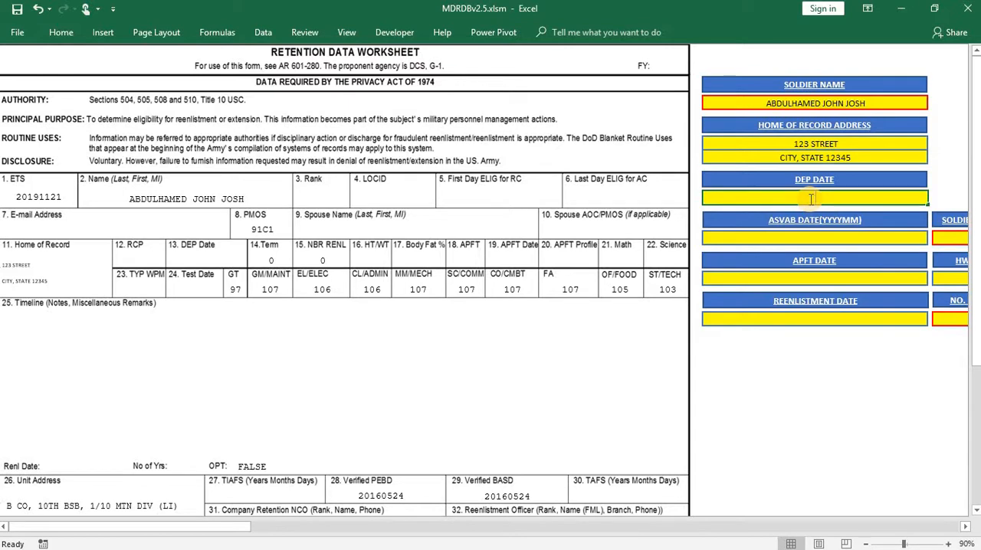
pyautogui.write('20160320')
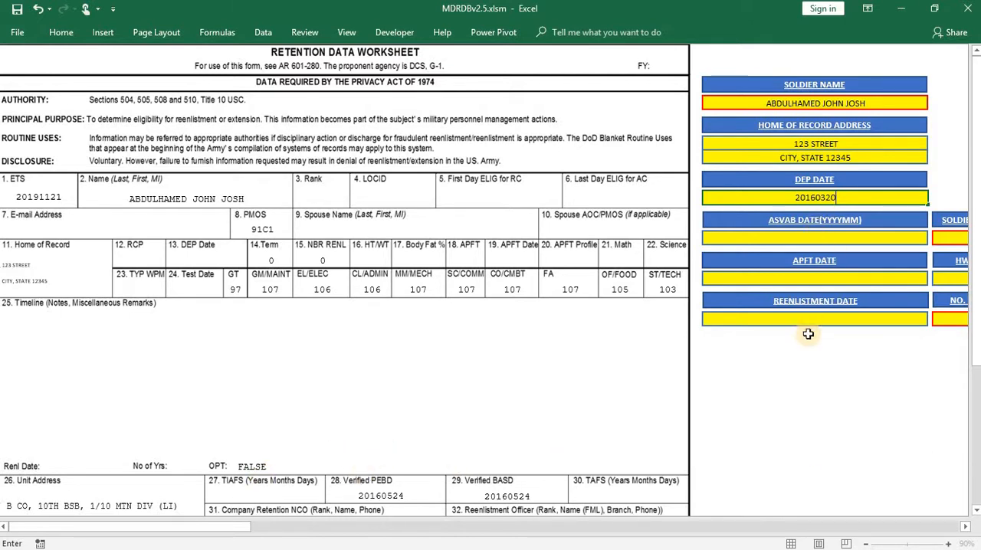
pyautogui.click(730, 370)
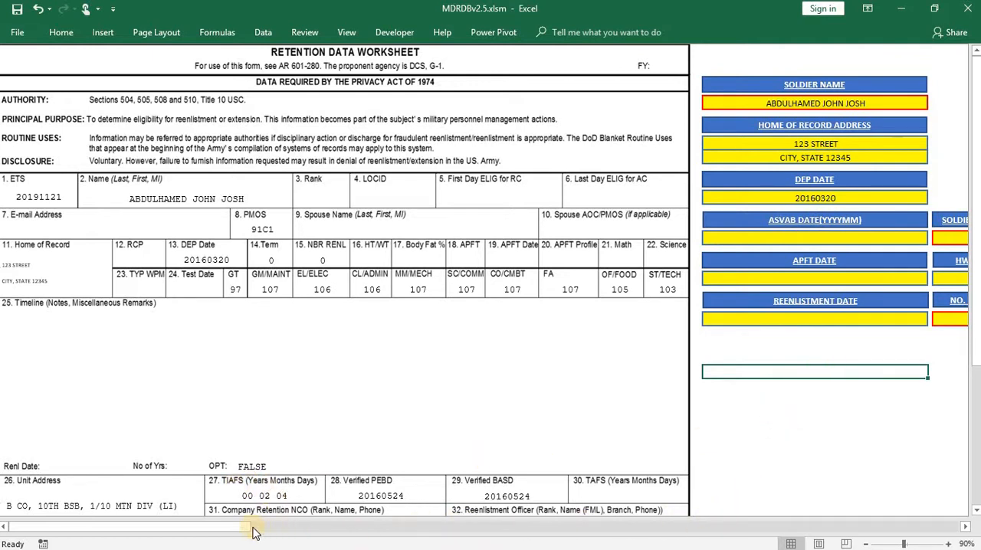
# - Set the ASVAB date to 201603 in YYYYMM format
pyautogui.moveTo(255, 532); pyautogui.dragTo(186, 526)
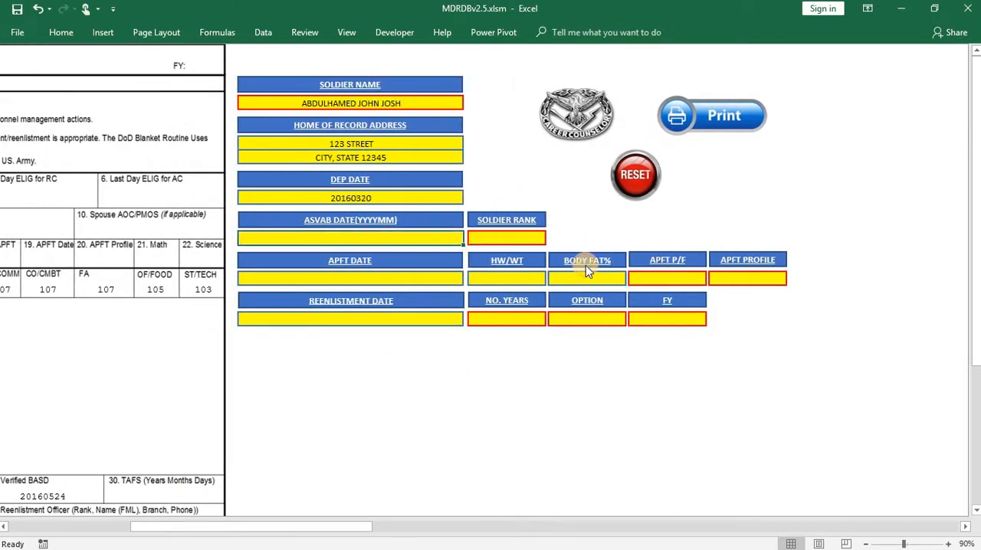
pyautogui.write('2016')
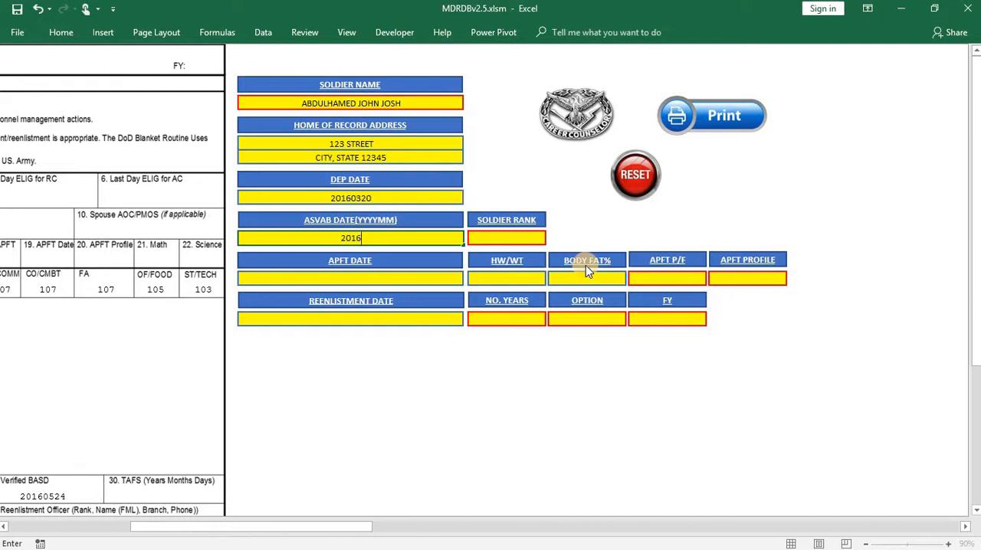
pyautogui.write('03')
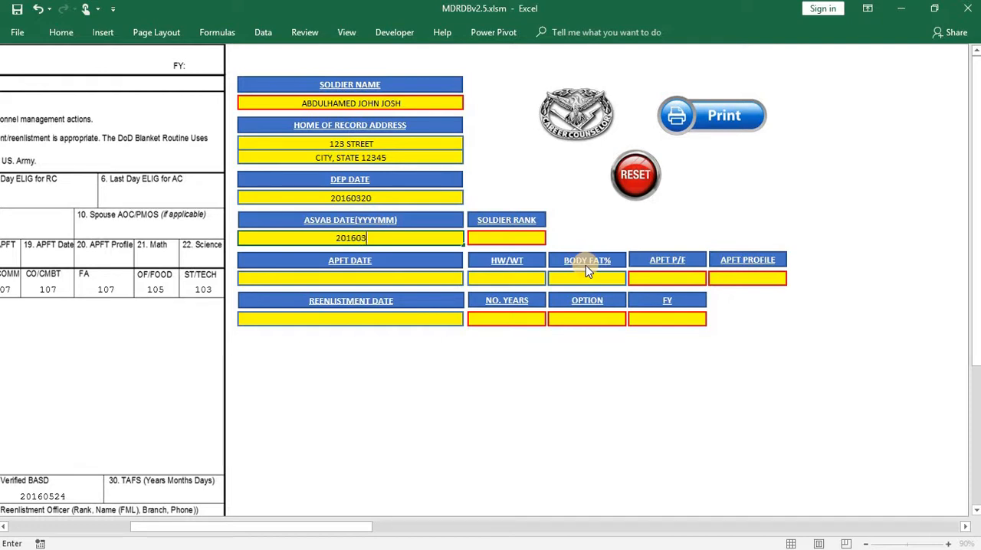
# - Set the soldier rank to E4: SPC / CPL (P)
pyautogui.click(494, 240)
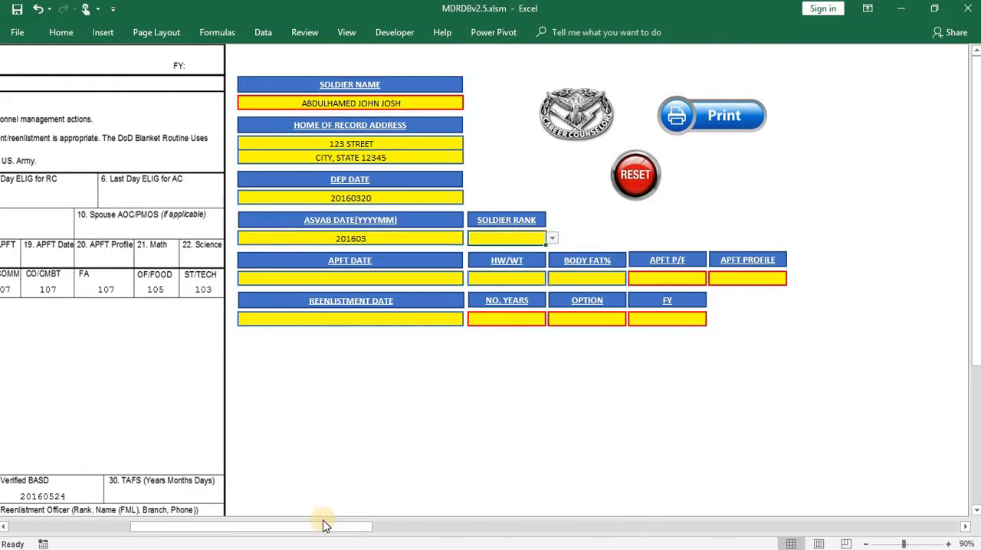
pyautogui.moveTo(236, 528); pyautogui.dragTo(280, 530)
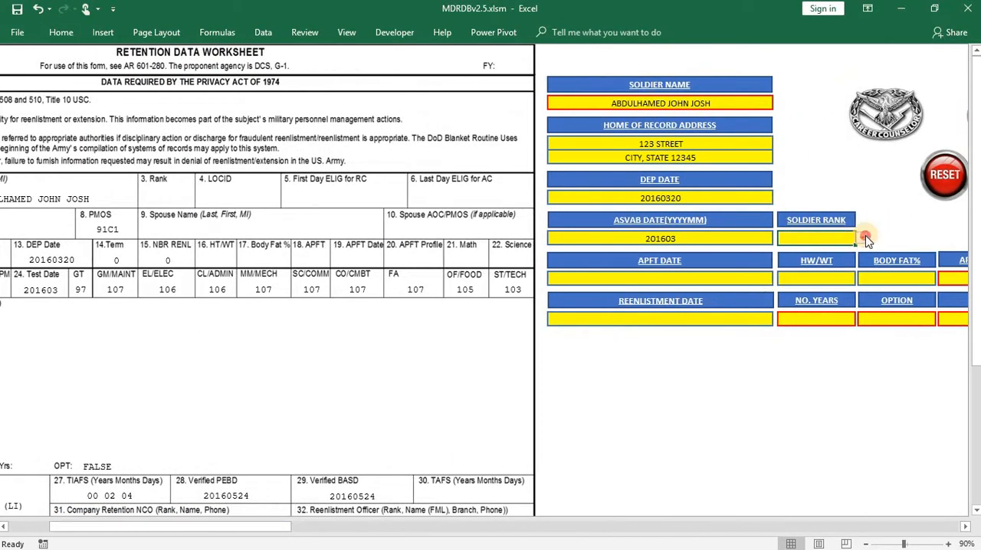
pyautogui.click(863, 239)
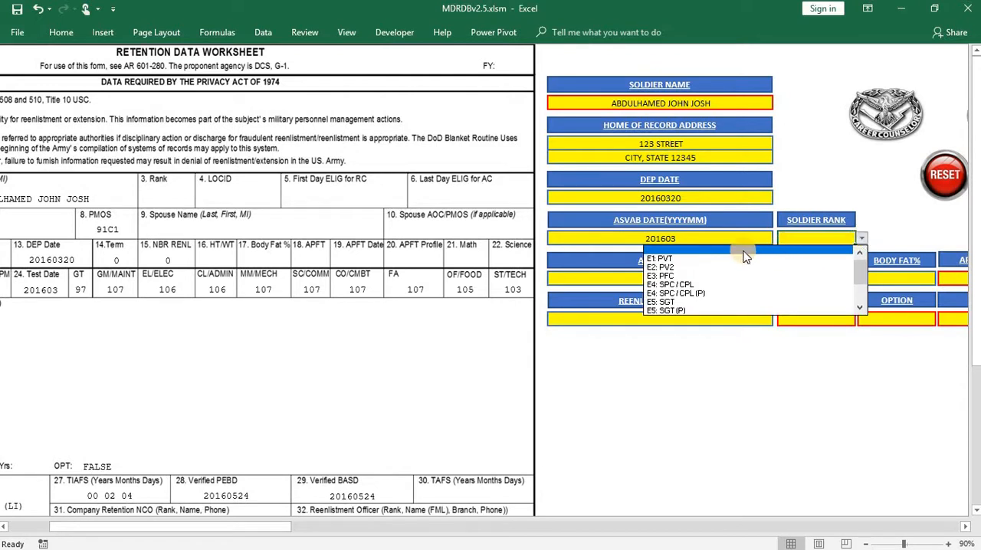
pyautogui.click(695, 296)
pyautogui.click(676, 436)
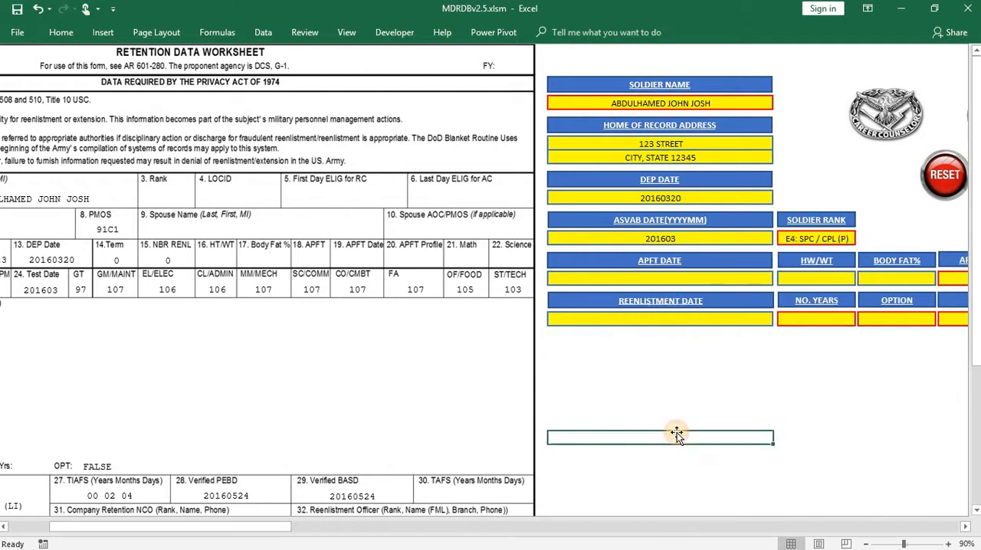
# - Set the soldier's APFT date to 201803 on the retention data worksheet
pyautogui.scroll(-1, 673, 369)
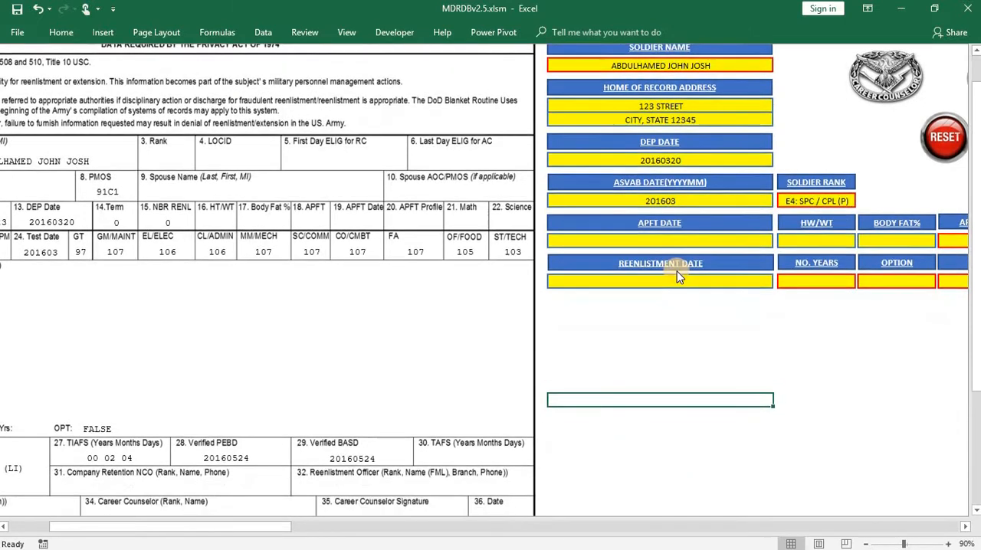
pyautogui.click(671, 240)
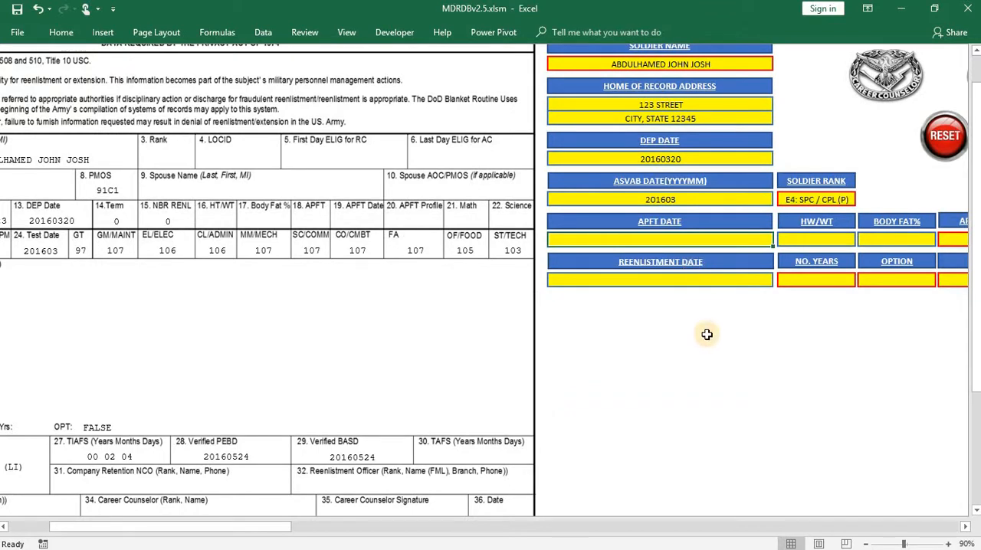
pyautogui.scroll(1, 707, 335)
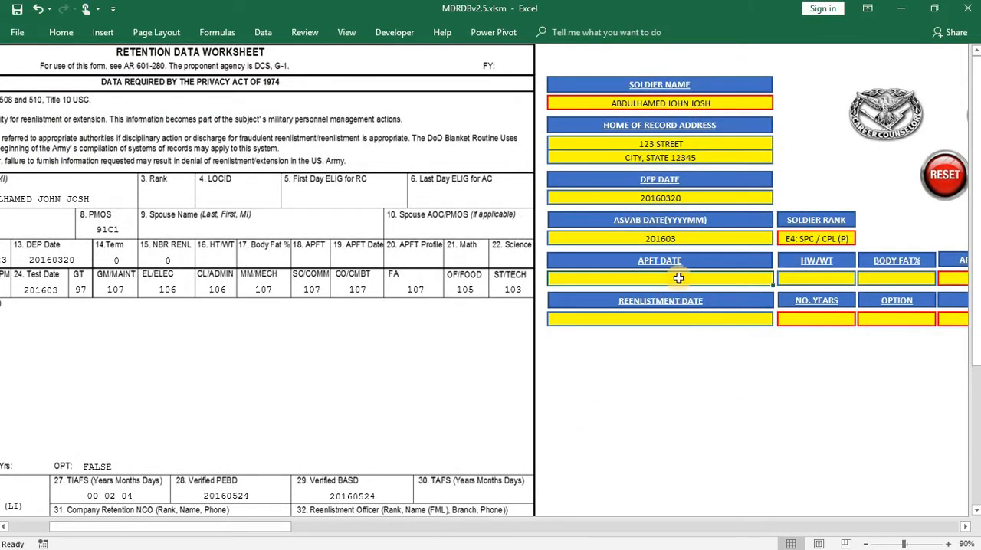
pyautogui.write('20180')
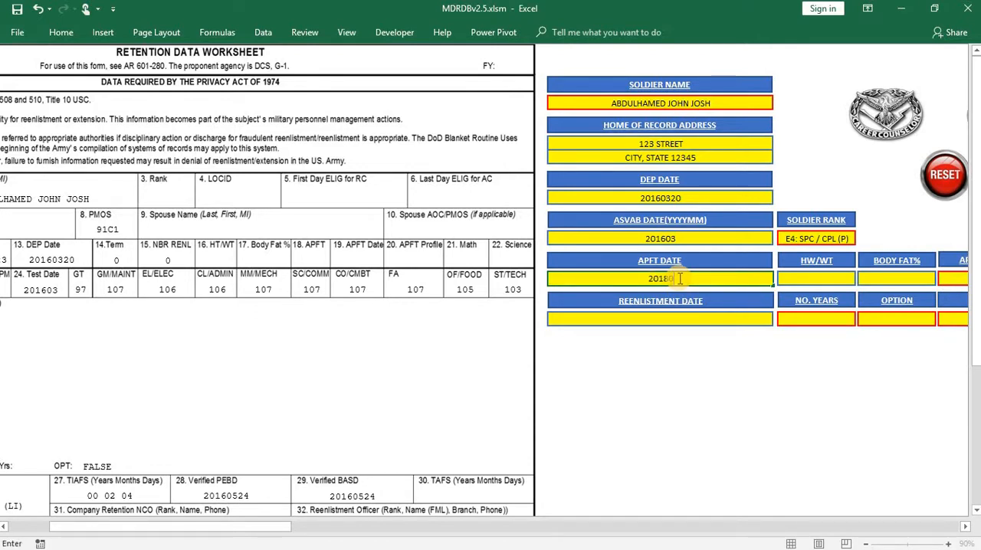
pyautogui.write('3')
# - Enter the soldier's height and weight as 72/150 and the body fat as 0%
pyautogui.click(819, 277)
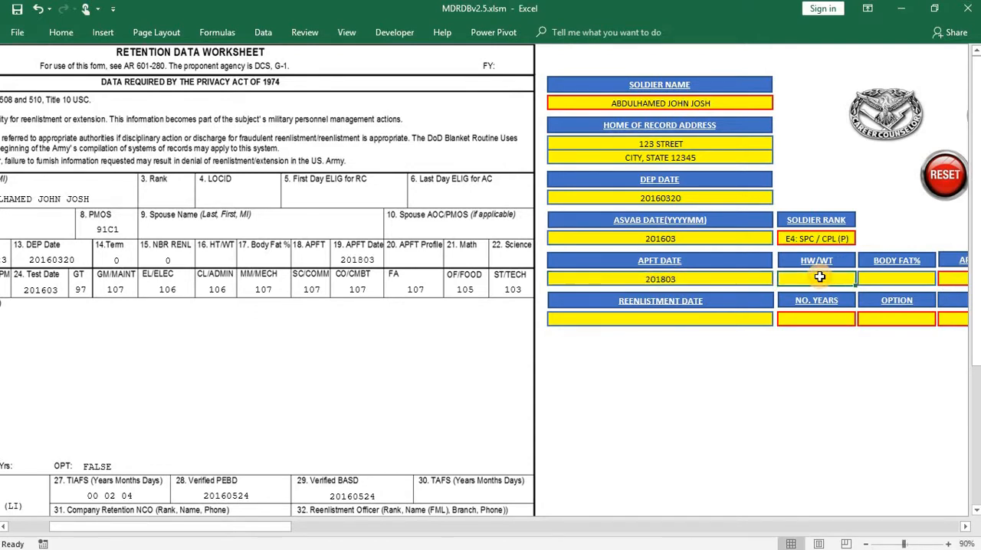
pyautogui.write('7')
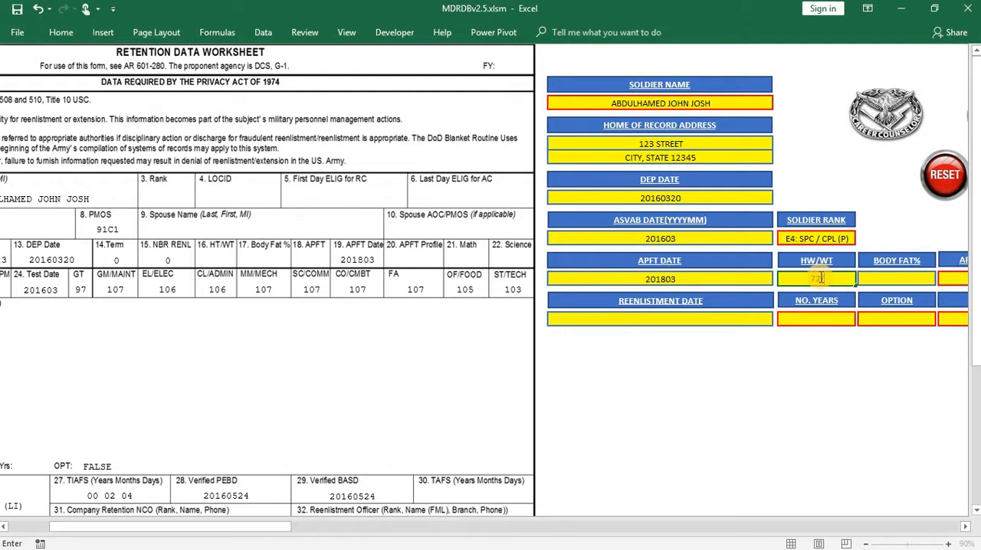
pyautogui.write('2/150')
pyautogui.click(885, 280)
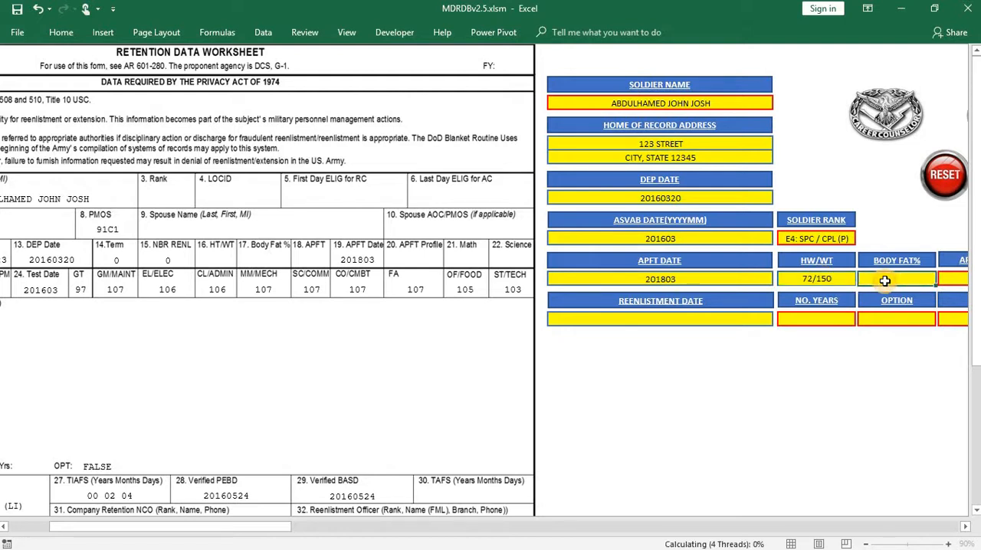
pyautogui.write('0')
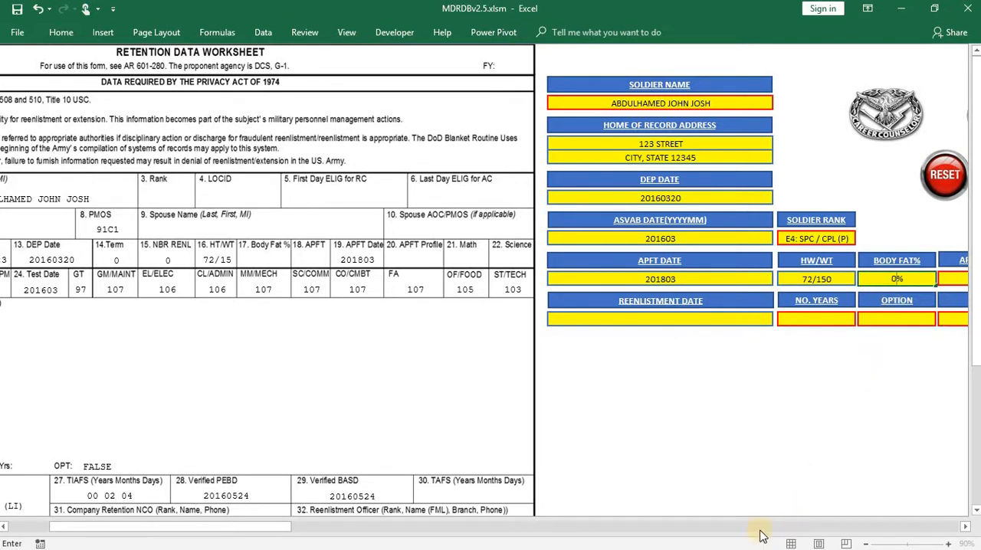
# - Set the APFT pass/fail result to PASS and the APFT profile to NONE
pyautogui.moveTo(250, 527); pyautogui.dragTo(331, 527)
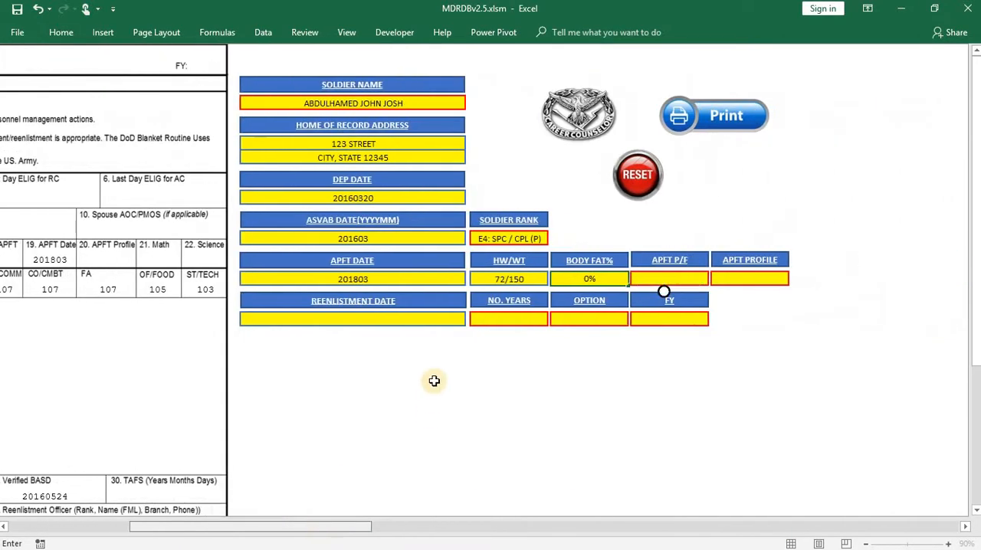
pyautogui.click(651, 279)
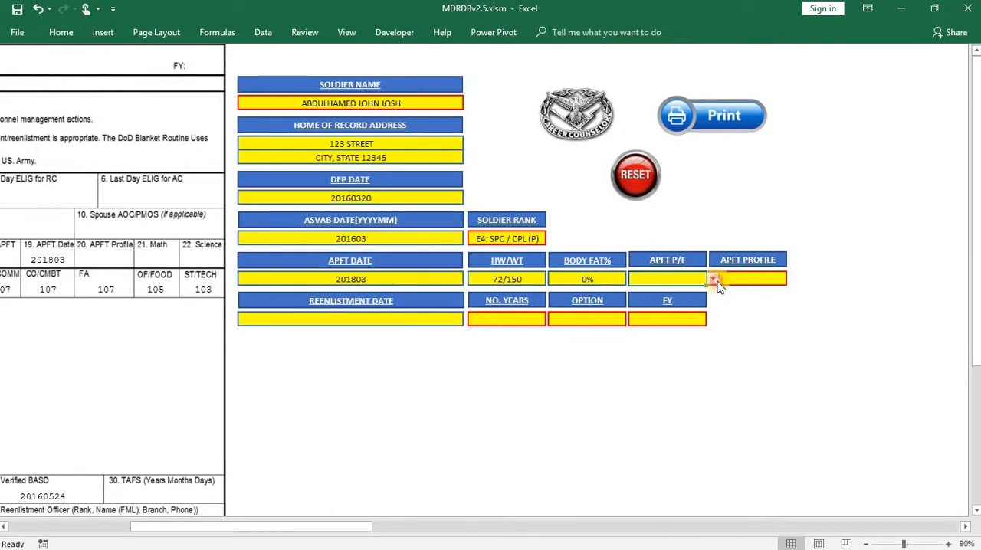
pyautogui.click(712, 279)
pyautogui.click(537, 299)
pyautogui.click(771, 278)
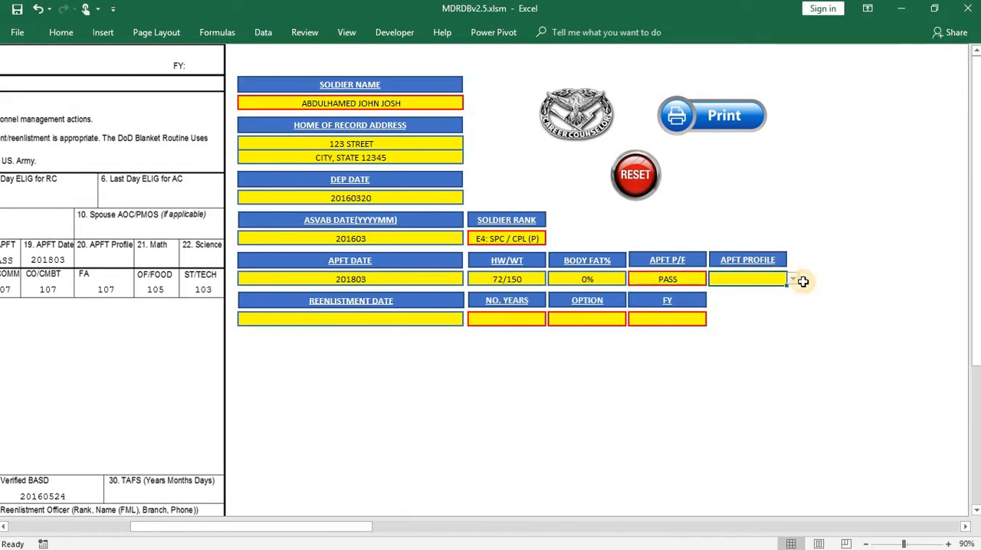
pyautogui.click(792, 279)
pyautogui.click(612, 307)
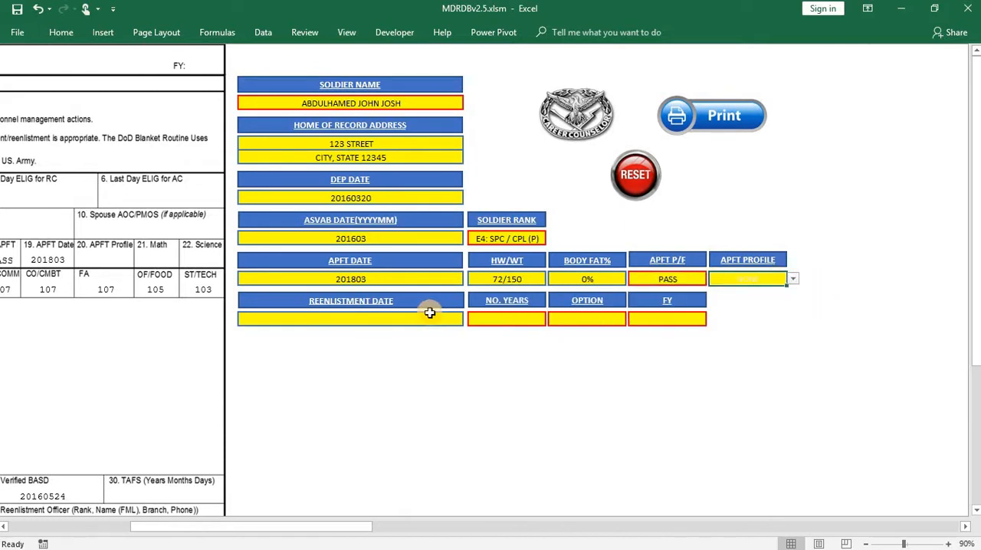
# - Set the reenlistment date to 20180529 and the number of years to 4
pyautogui.click(431, 316)
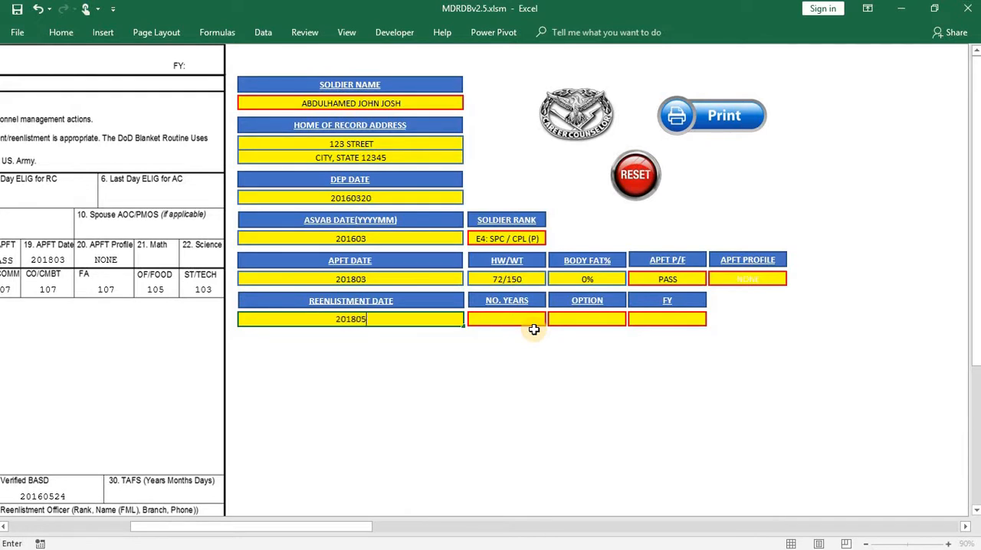
pyautogui.click(536, 320)
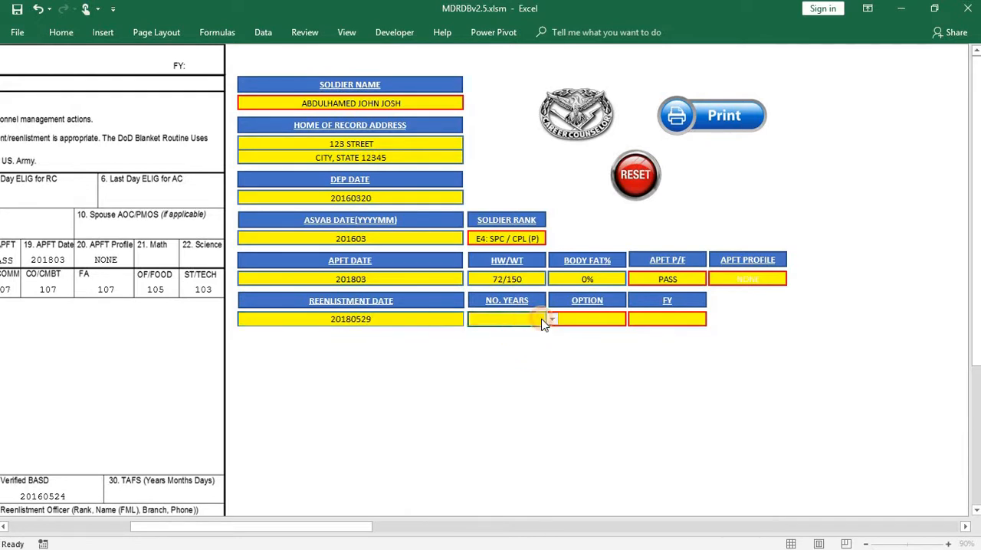
pyautogui.click(550, 322)
pyautogui.click(550, 322)
pyautogui.click(550, 322)
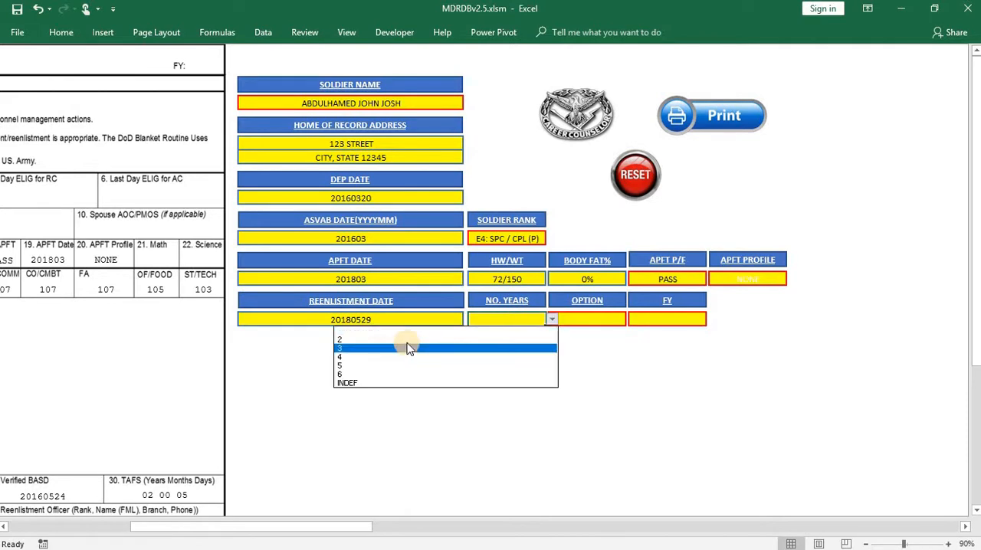
pyautogui.click(397, 357)
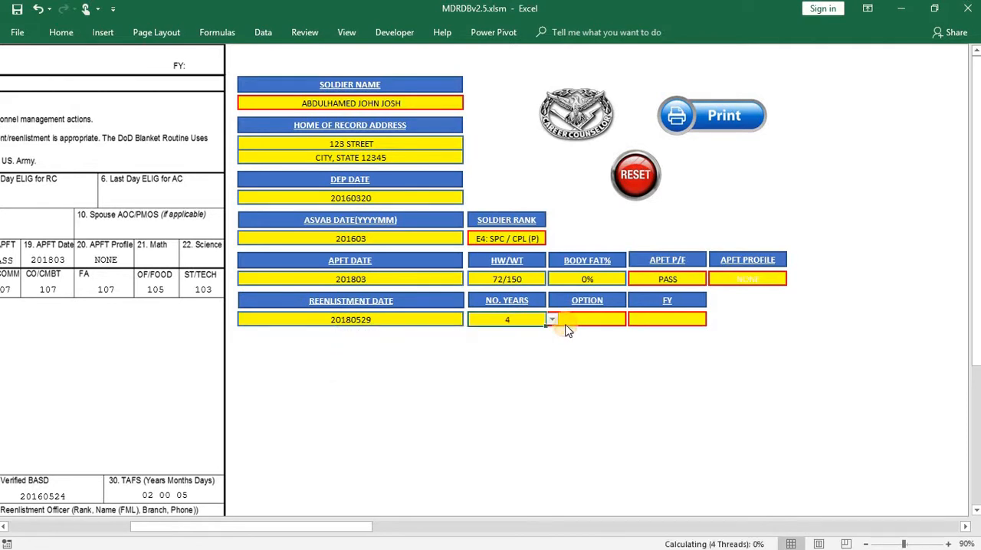
# - Set the reenlistment option to E-5 and the fiscal year to 19
pyautogui.click(628, 325)
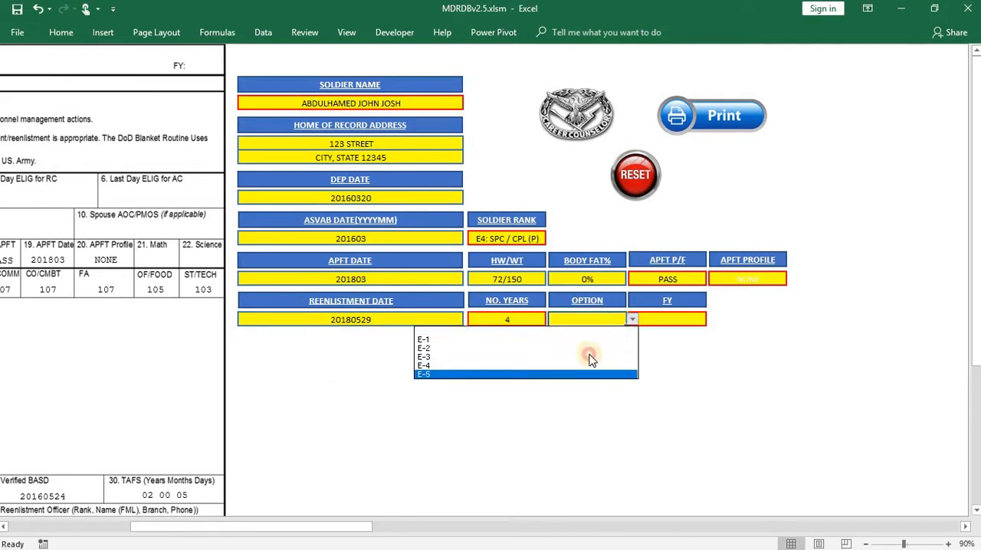
pyautogui.click(590, 375)
pyautogui.click(713, 320)
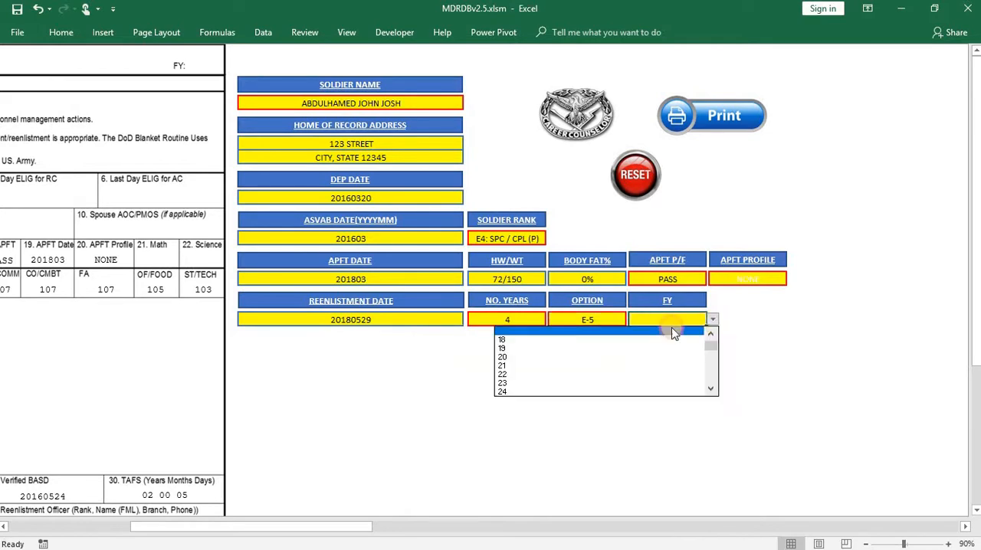
pyautogui.click(587, 347)
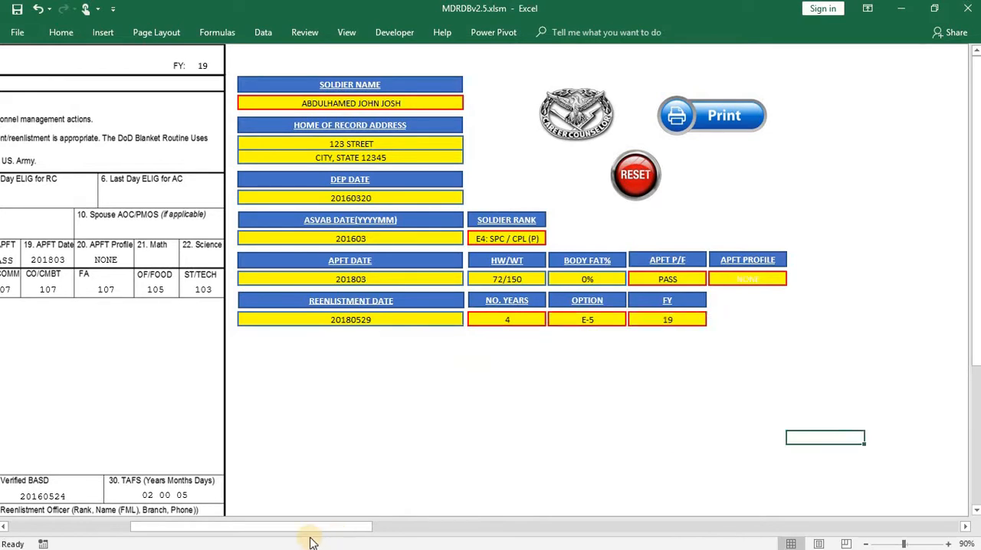
# - Examine the filled-in retention data worksheet from the header fields down to the career counselor block
pyautogui.moveTo(310, 539); pyautogui.dragTo(72, 519)
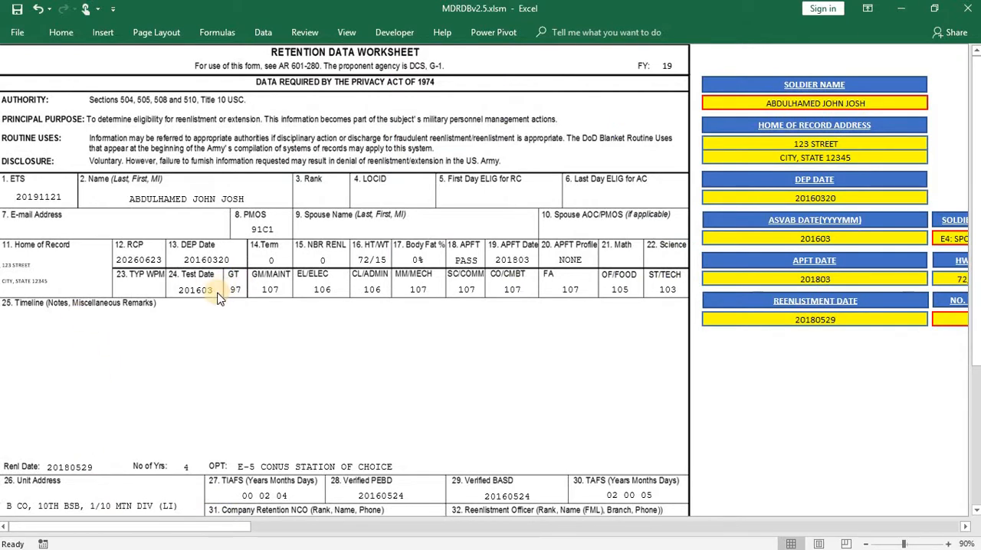
pyautogui.scroll(-2, 228, 298)
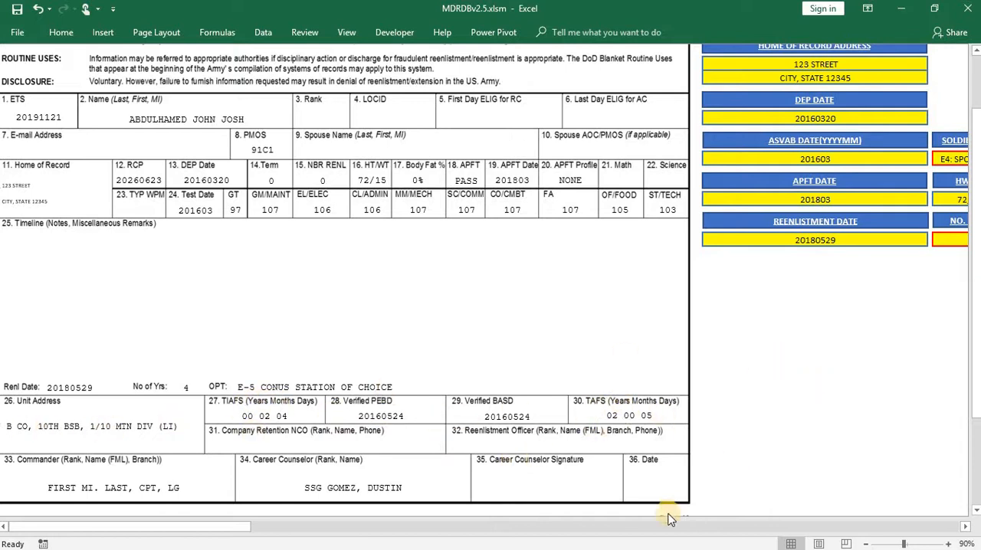
pyautogui.moveTo(222, 527); pyautogui.dragTo(334, 527)
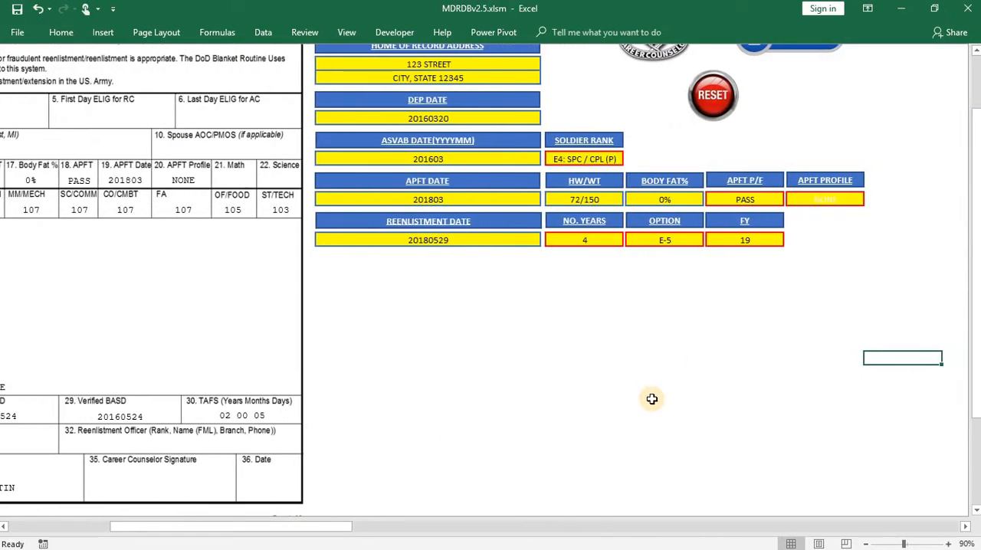
# - Reset the retention data worksheet's entry fields and return to the My Data Report main menu
pyautogui.scroll(1, 652, 401)
pyautogui.scroll(1, 655, 404)
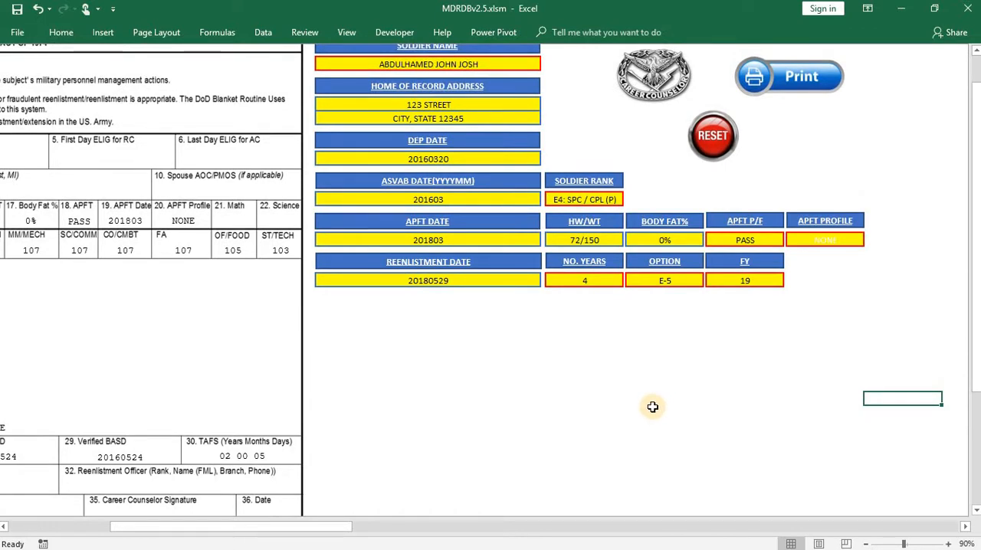
pyautogui.scroll(2, 652, 407)
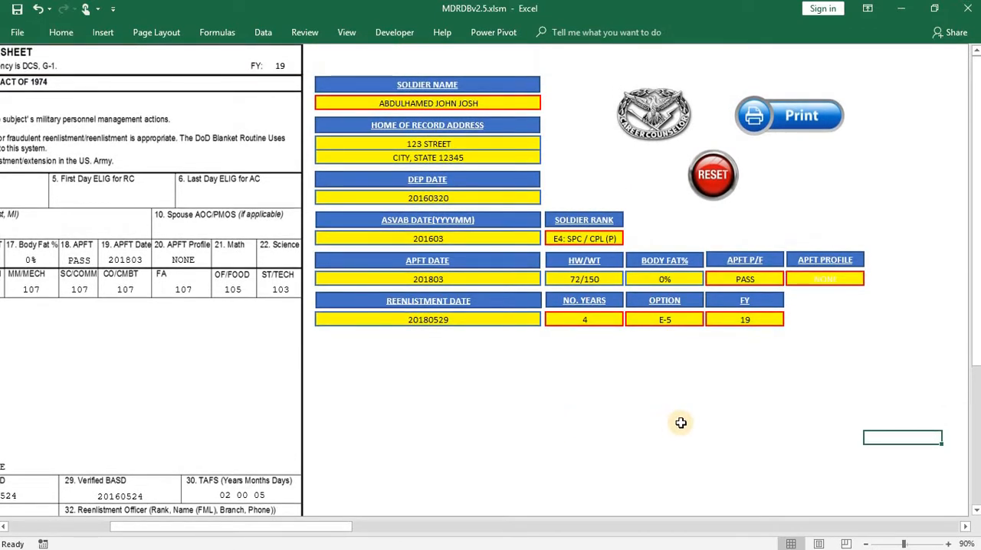
pyautogui.click(712, 175)
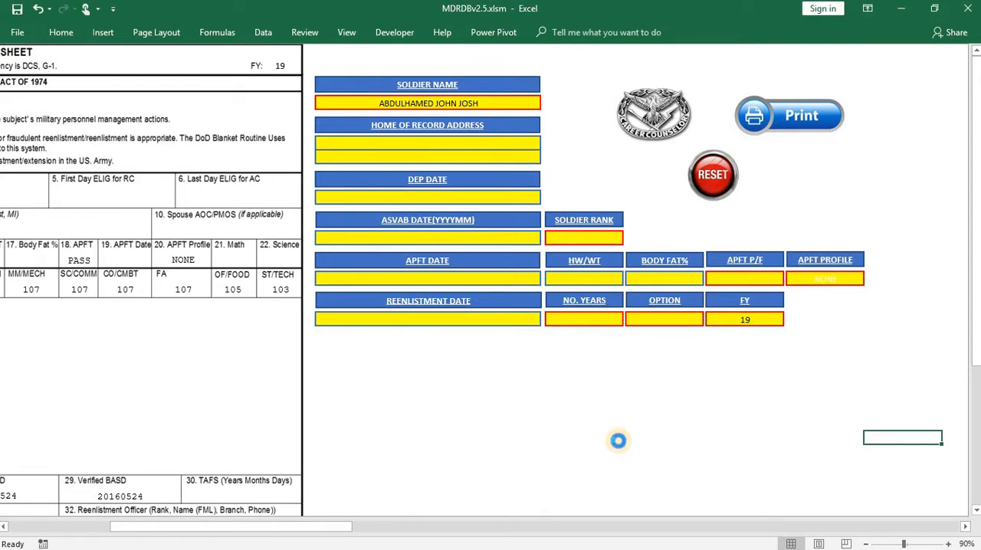
pyautogui.click(648, 127)
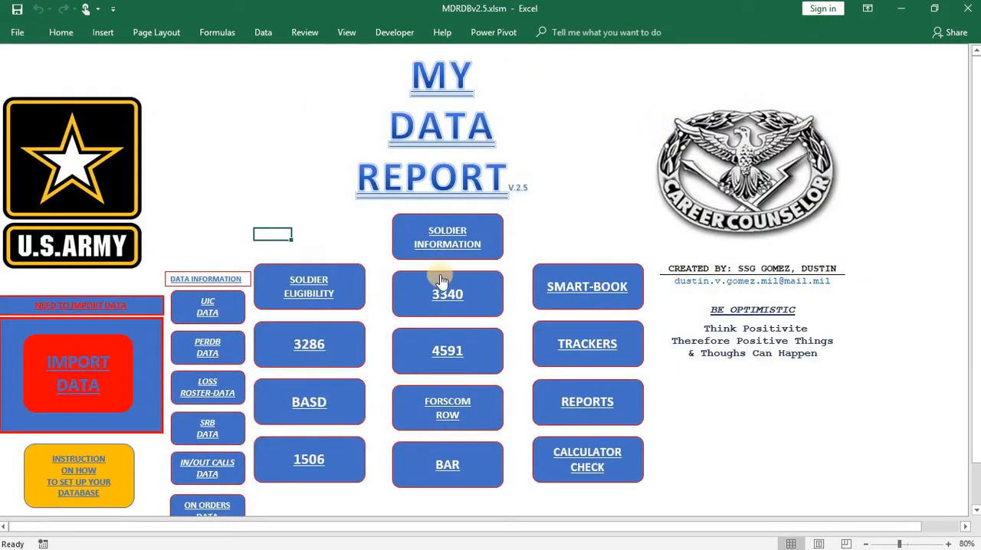
pyautogui.click(333, 395)
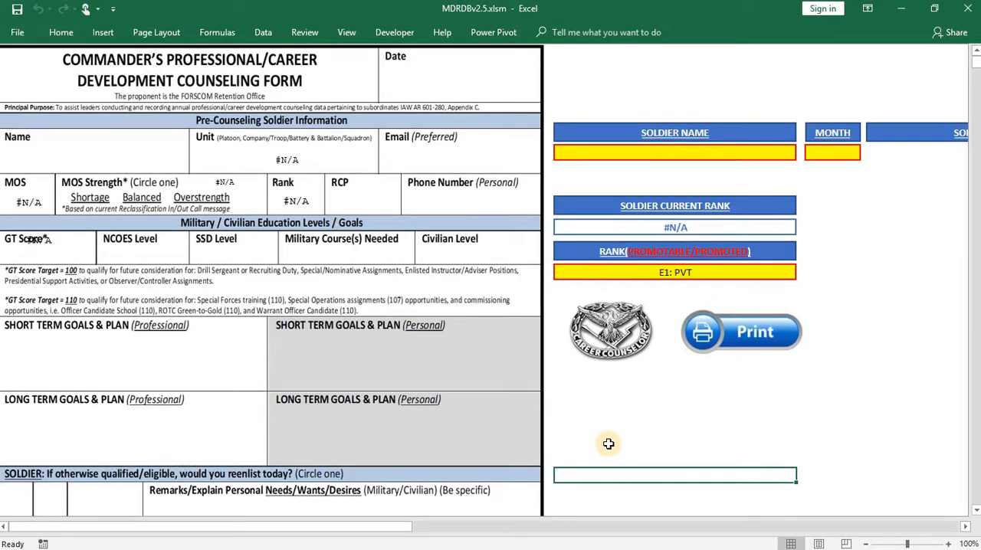
pyautogui.moveTo(179, 526); pyautogui.dragTo(131, 531)
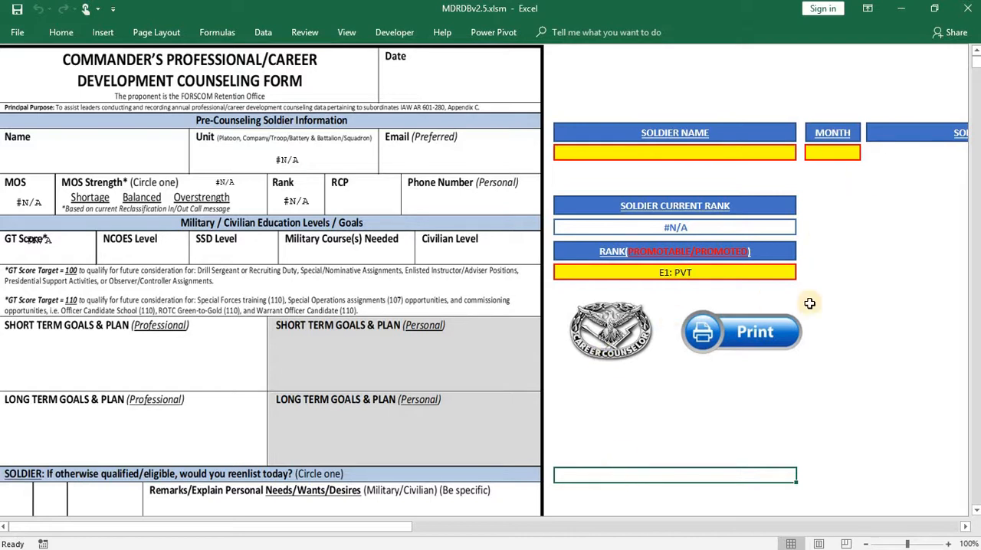
pyautogui.click(620, 345)
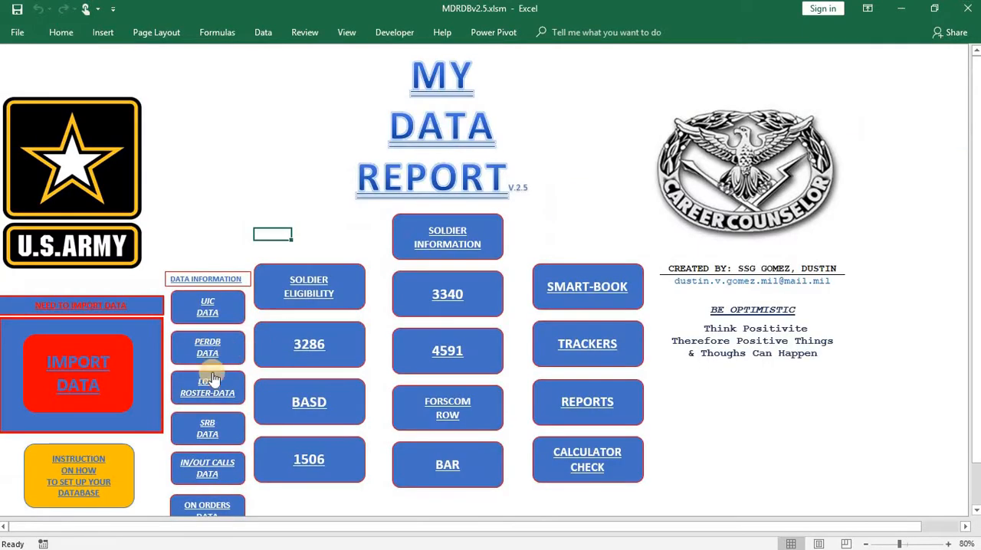
# - Open the BASD career development counseling form and set the month to Jan to list that month's soldiers
pyautogui.click(290, 398)
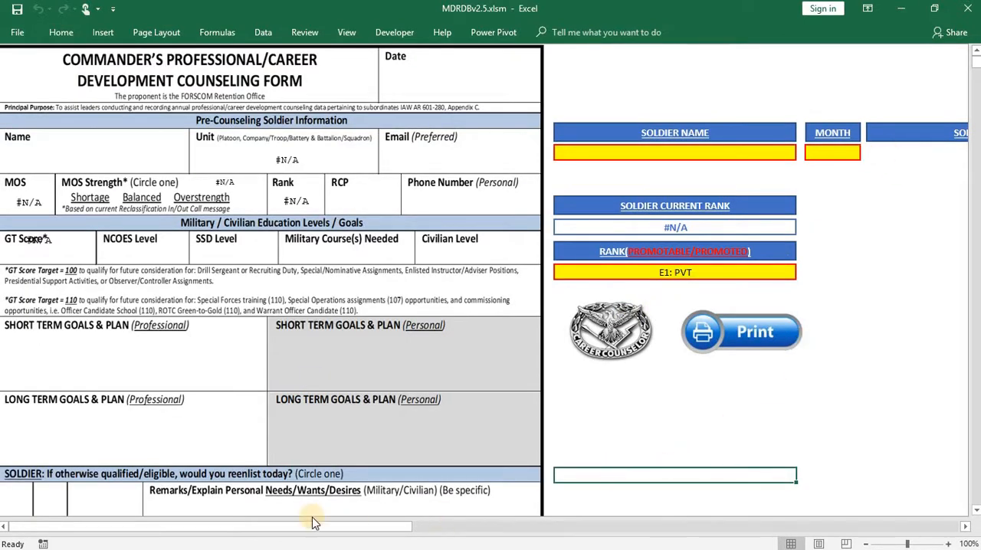
pyautogui.moveTo(165, 529); pyautogui.dragTo(250, 537)
pyautogui.click(621, 157)
pyautogui.click(637, 156)
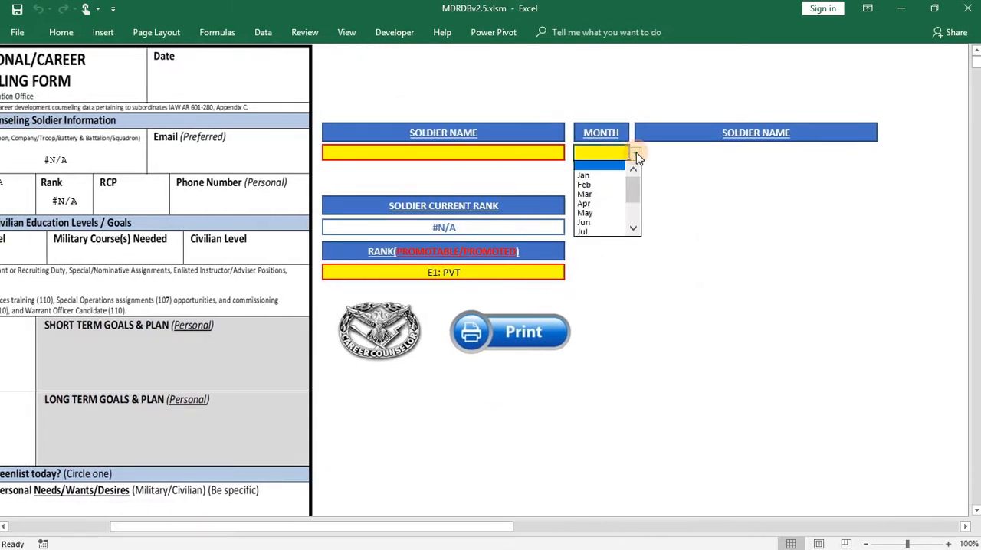
pyautogui.click(587, 177)
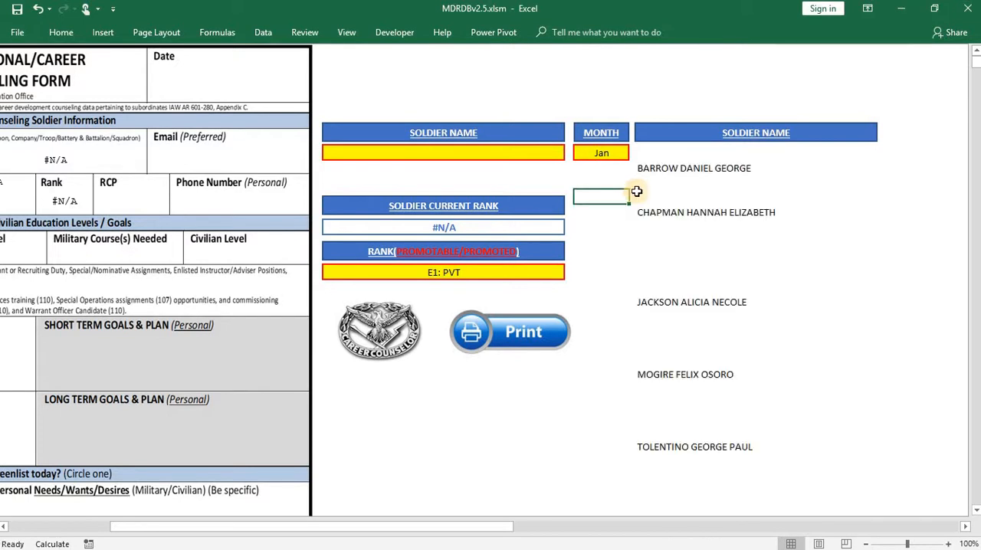
pyautogui.scroll(-5, 666, 227)
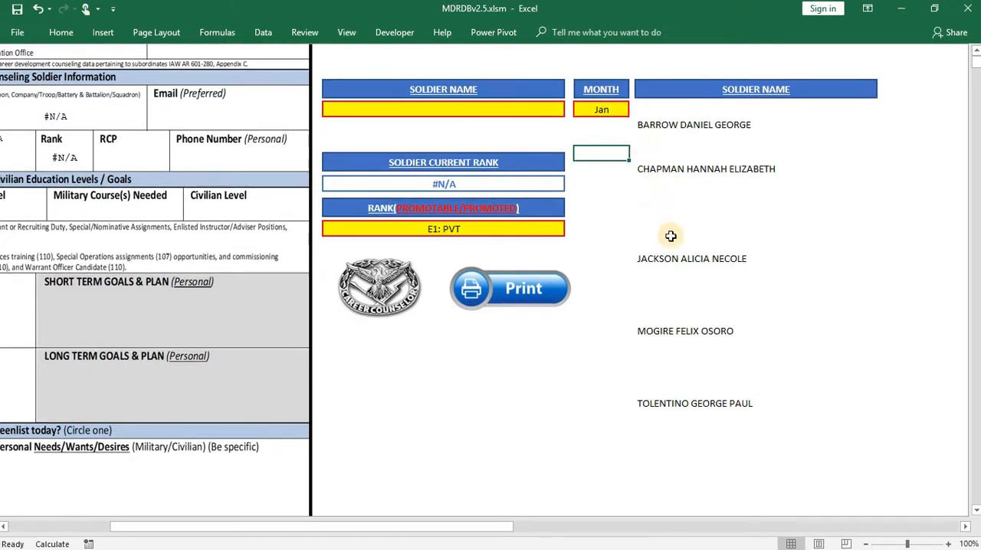
pyautogui.scroll(5, 671, 244)
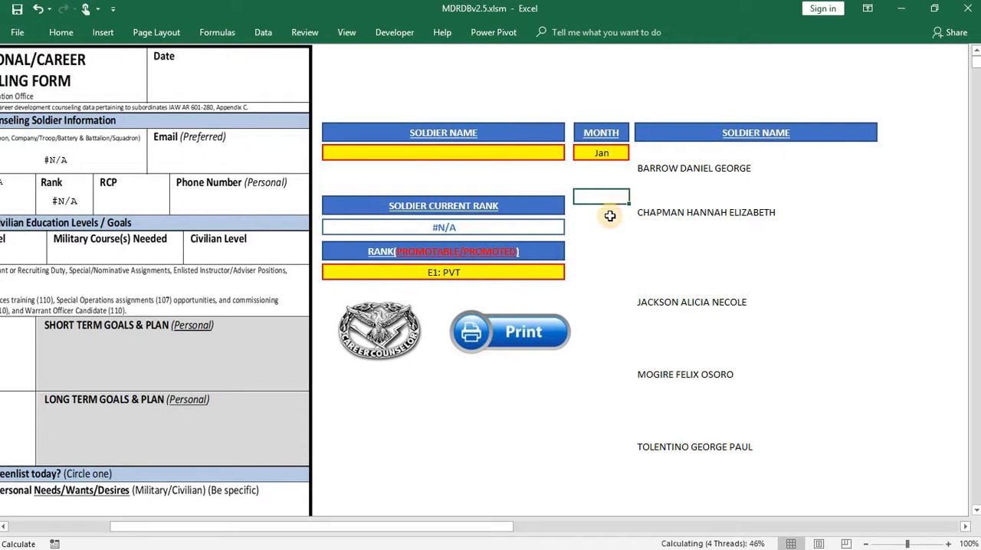
pyautogui.click(610, 216)
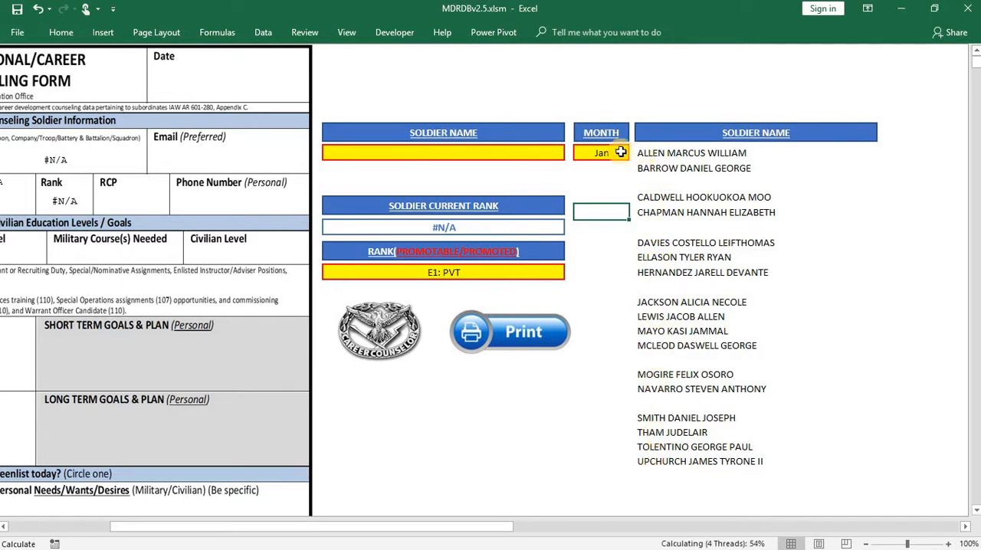
# - Choose the first soldier from the January list as the soldier name for the counseling form
pyautogui.click(537, 157)
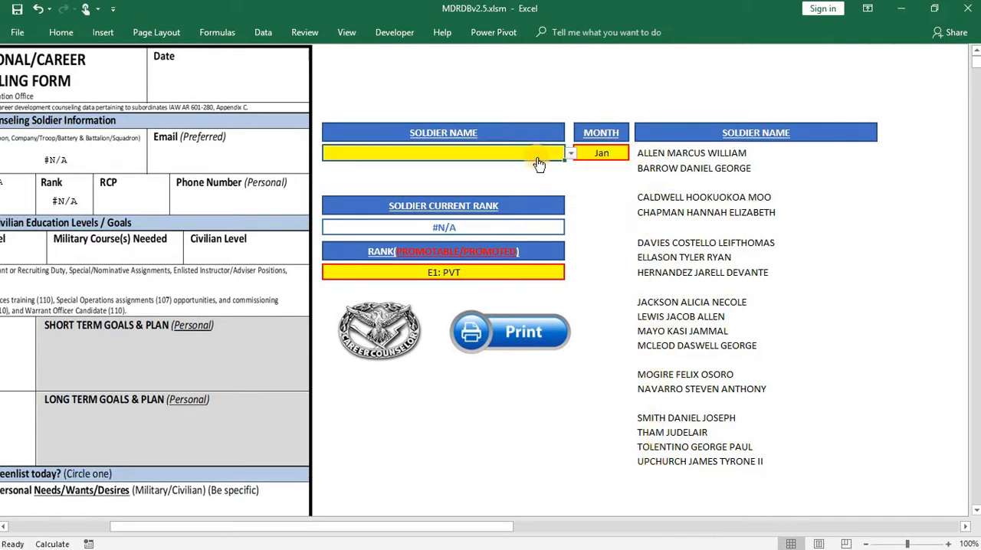
pyautogui.click(570, 155)
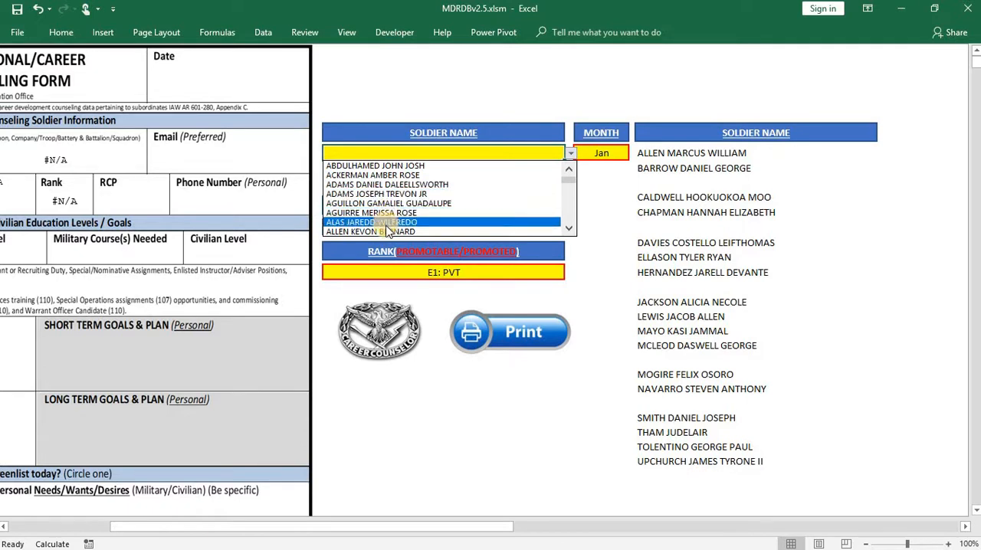
pyautogui.click(569, 227)
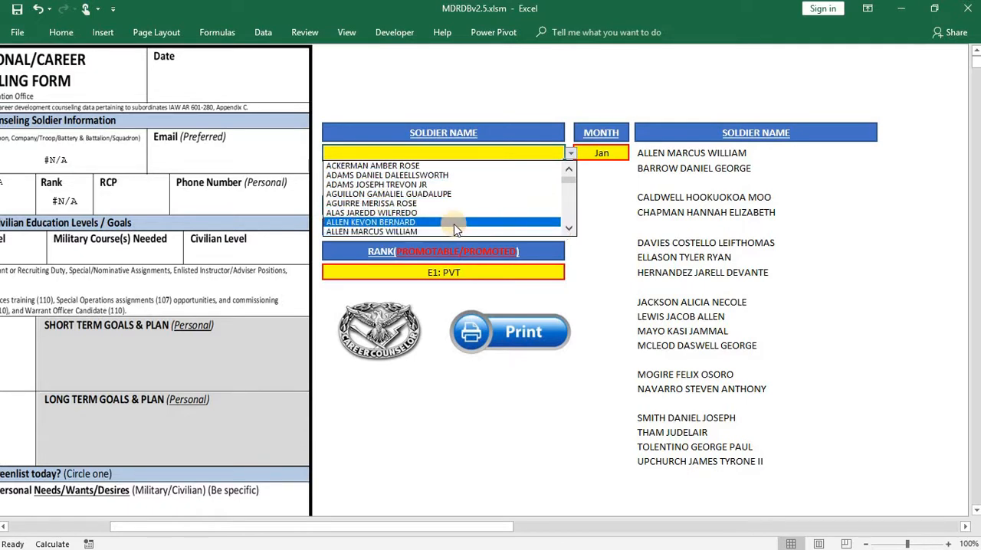
pyautogui.click(387, 231)
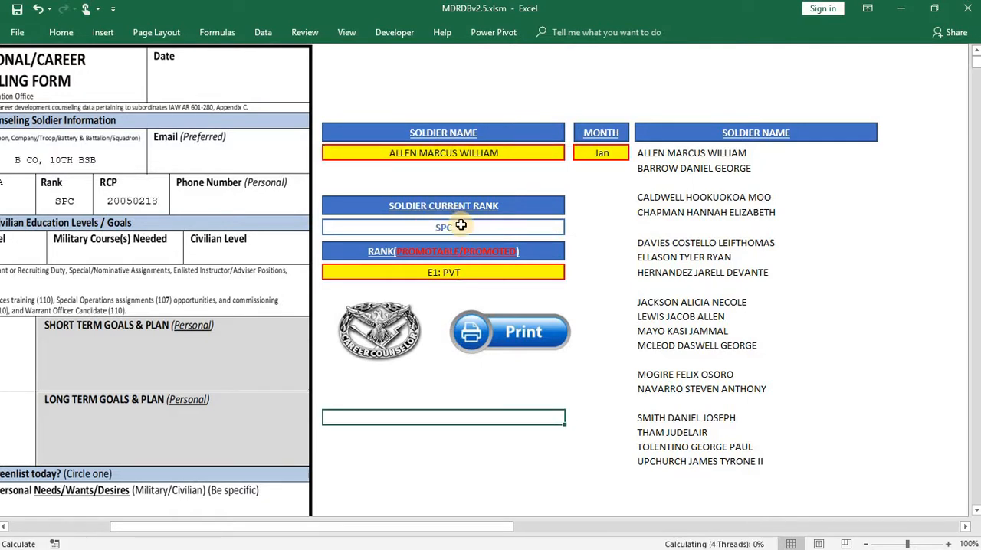
# - Set the soldier's promotable/promoted rank to E4: SPC / CPL
pyautogui.click(558, 274)
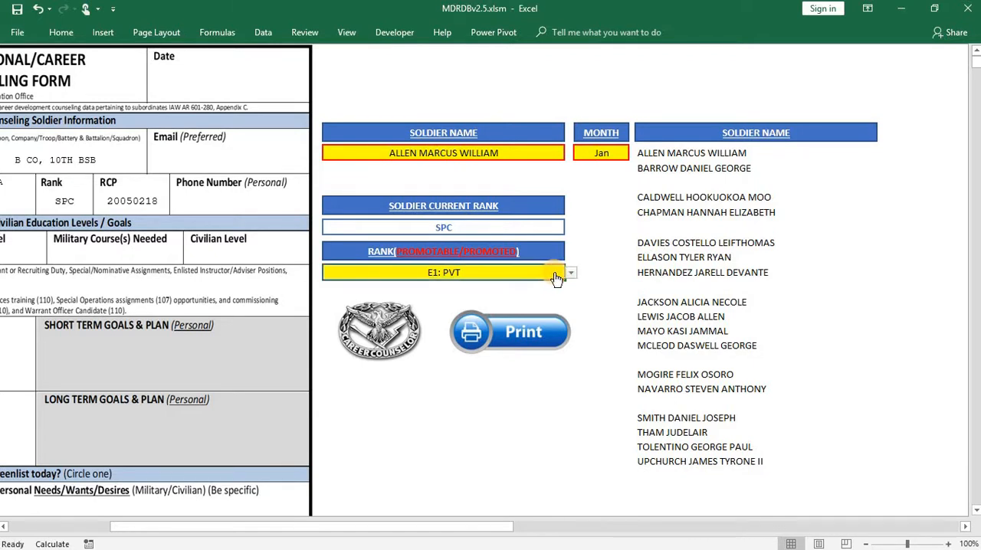
pyautogui.click(569, 274)
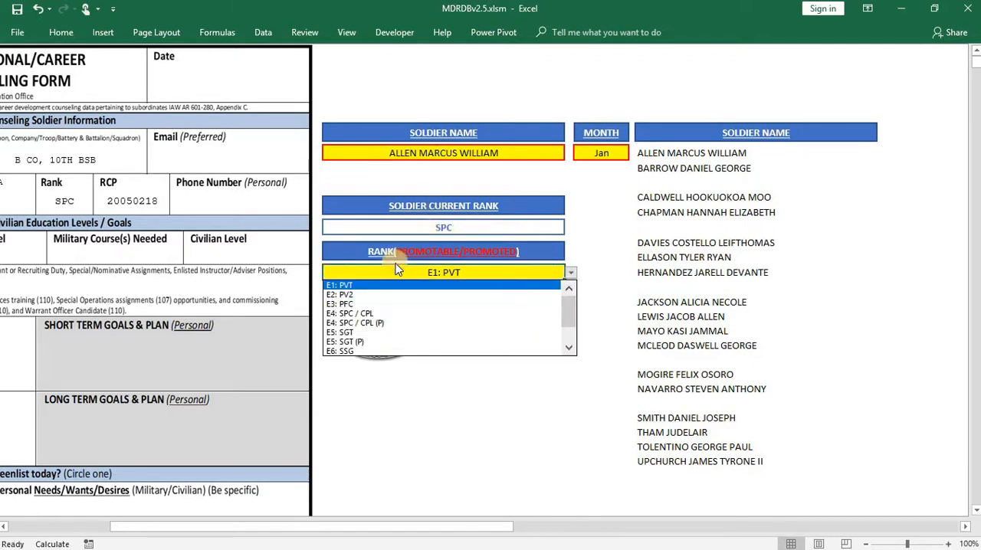
pyautogui.click(366, 314)
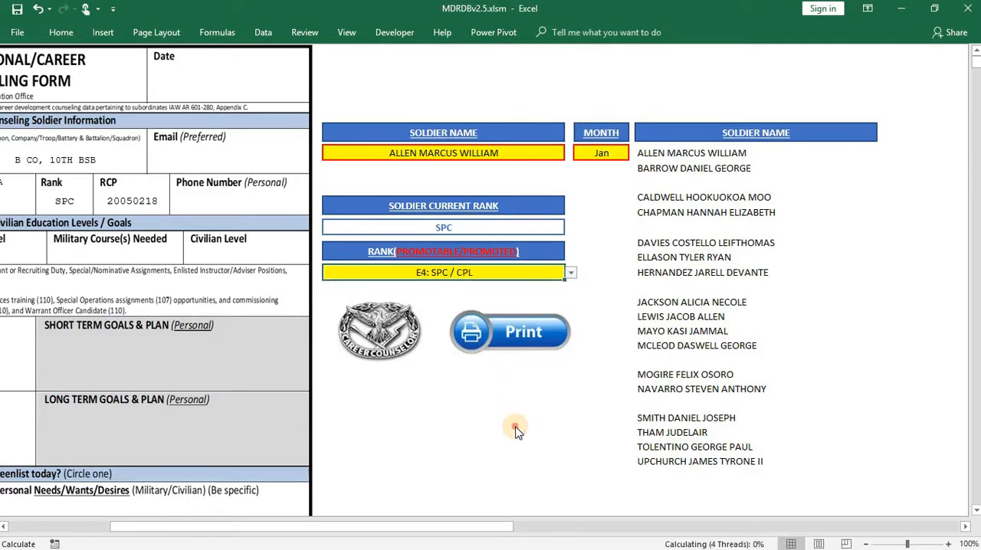
# - Review the pre-counseling soldier information on the counseling form and return to the My Data Report main menu
pyautogui.moveTo(468, 531); pyautogui.dragTo(356, 527)
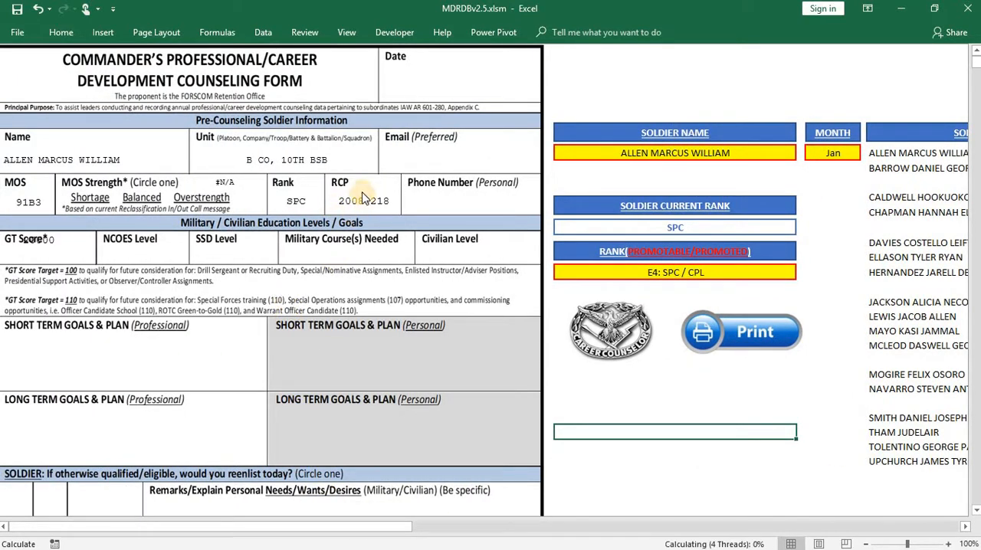
pyautogui.click(650, 462)
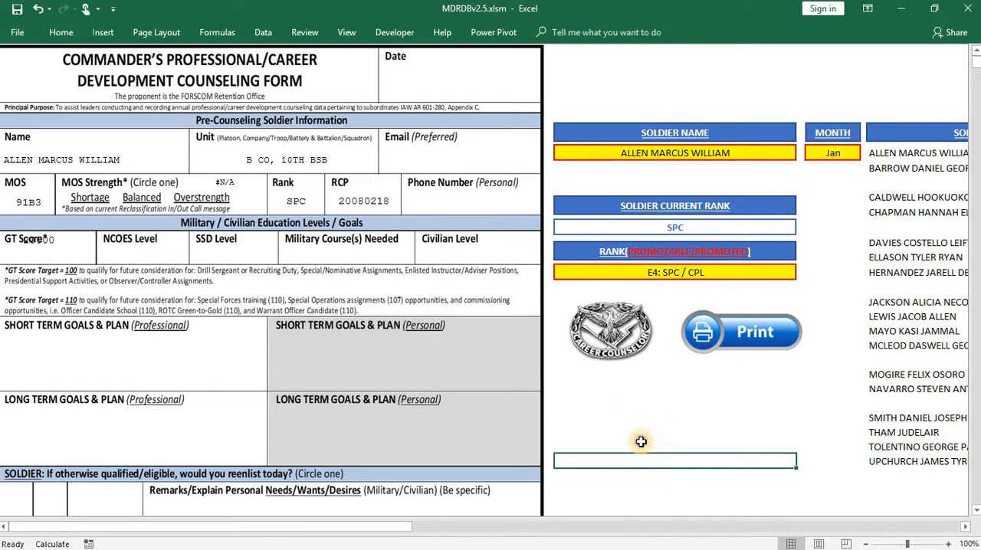
pyautogui.click(641, 441)
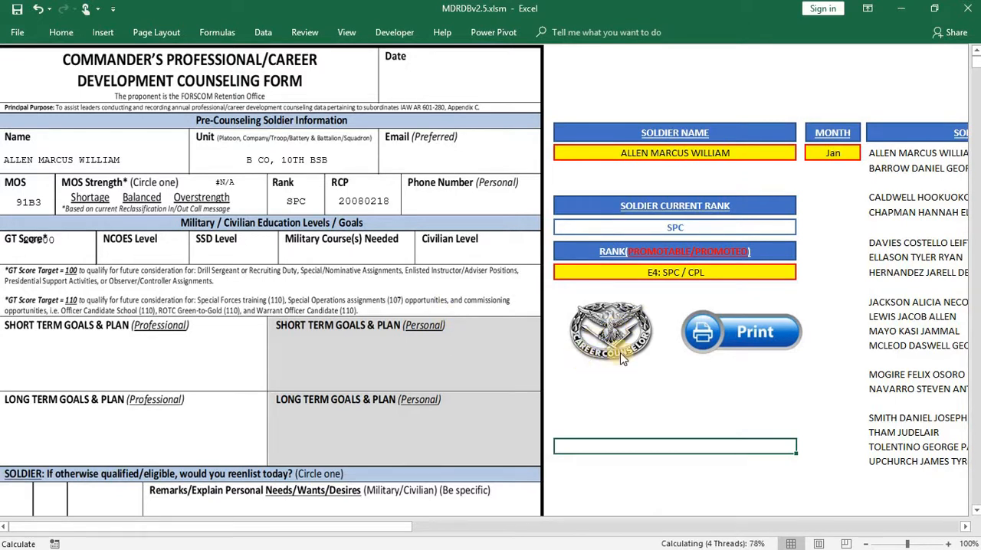
pyautogui.moveTo(335, 529); pyautogui.dragTo(424, 526)
pyautogui.click(438, 358)
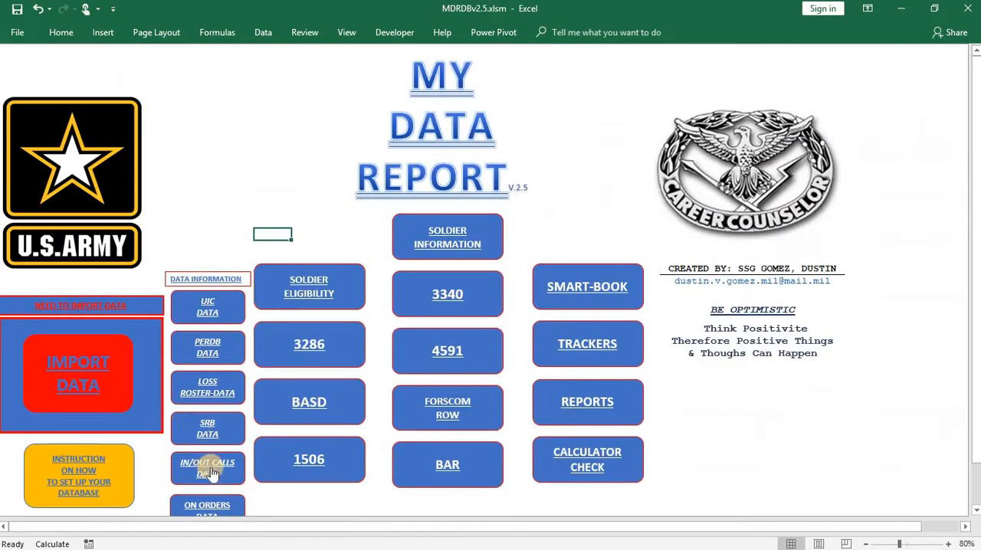
# - View the In/Out Calls data sheet and return to the main menu
pyautogui.scroll(-1, 219, 438)
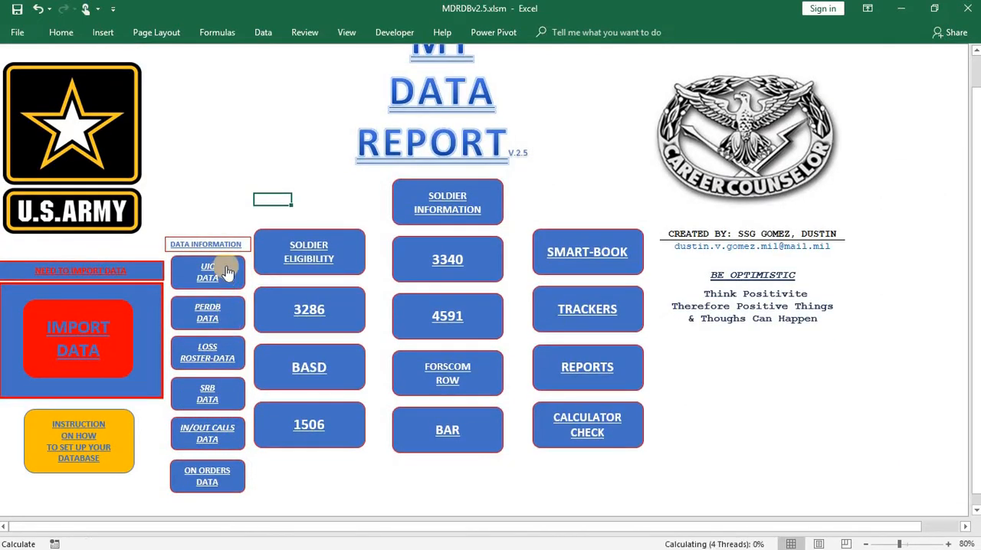
pyautogui.click(219, 422)
pyautogui.click(109, 105)
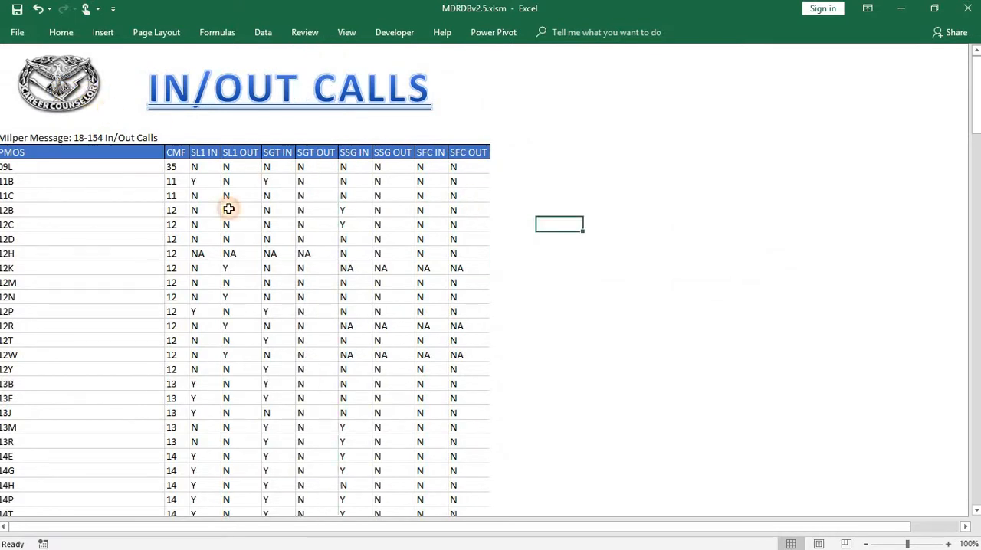
# - Look through the soldier records on the PERDB data sheet and go back to the main menu
pyautogui.click(228, 321)
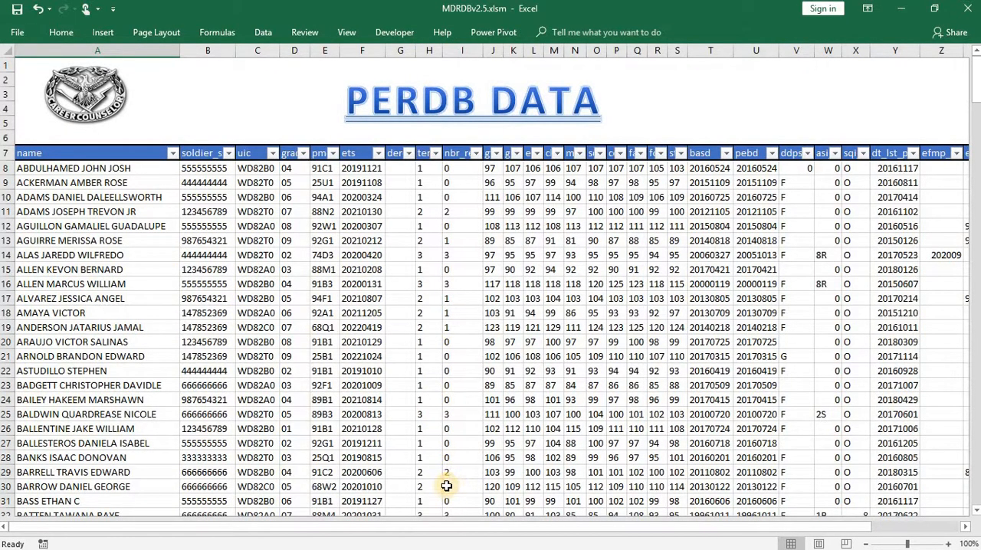
pyautogui.scroll(-1, 366, 407)
pyautogui.scroll(1, 345, 375)
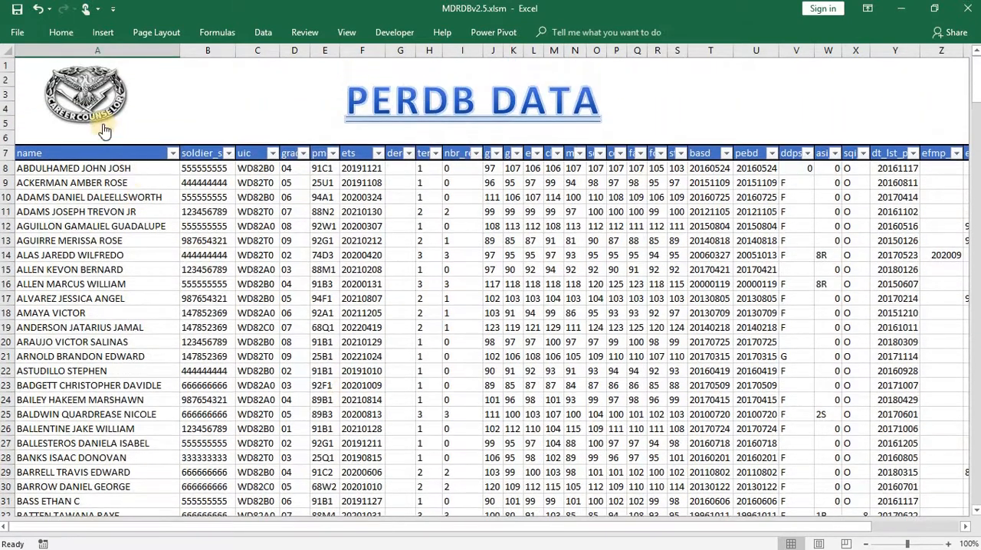
pyautogui.click(105, 131)
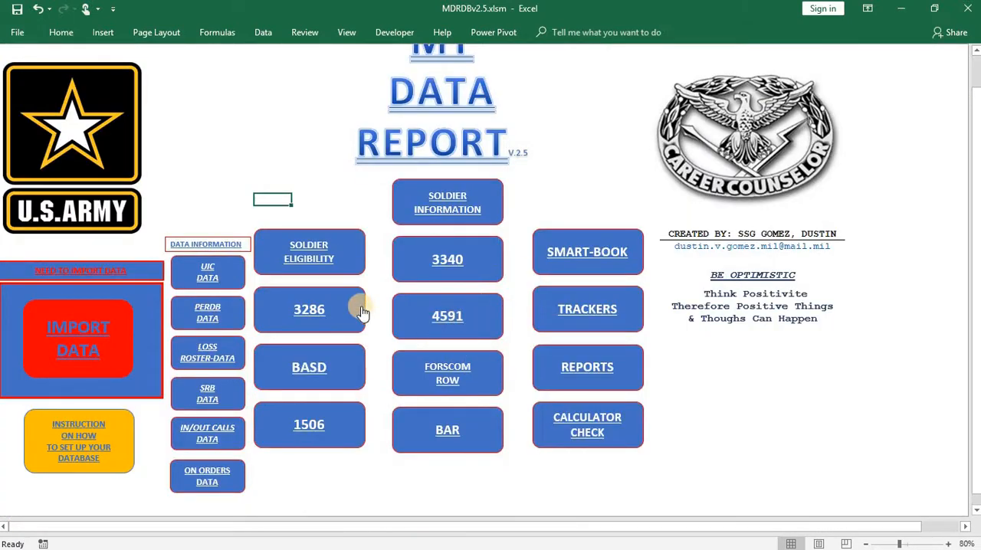
# - Reopen the BASD counseling form and check the MOS strength entry in the pre-counseling soldier information
pyautogui.click(362, 311)
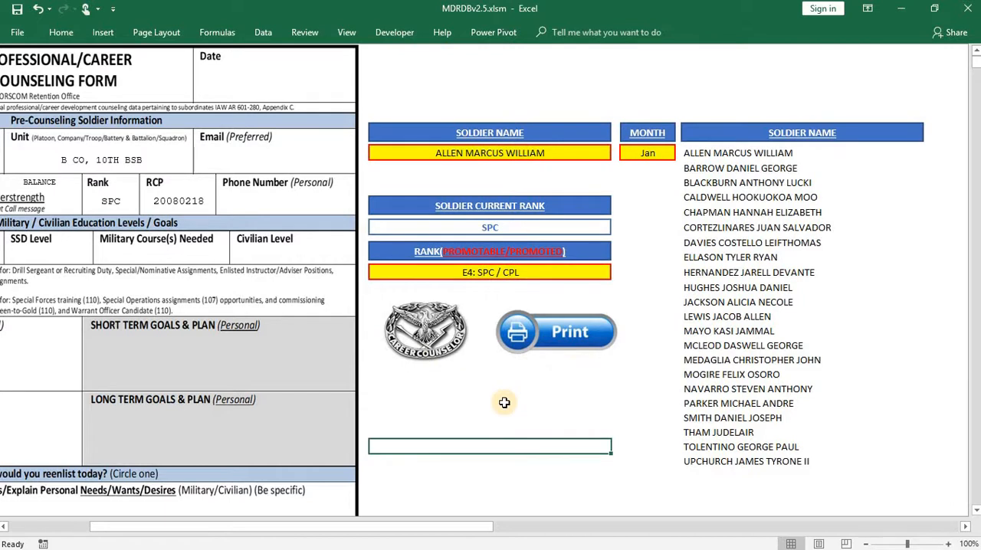
pyautogui.click(505, 403)
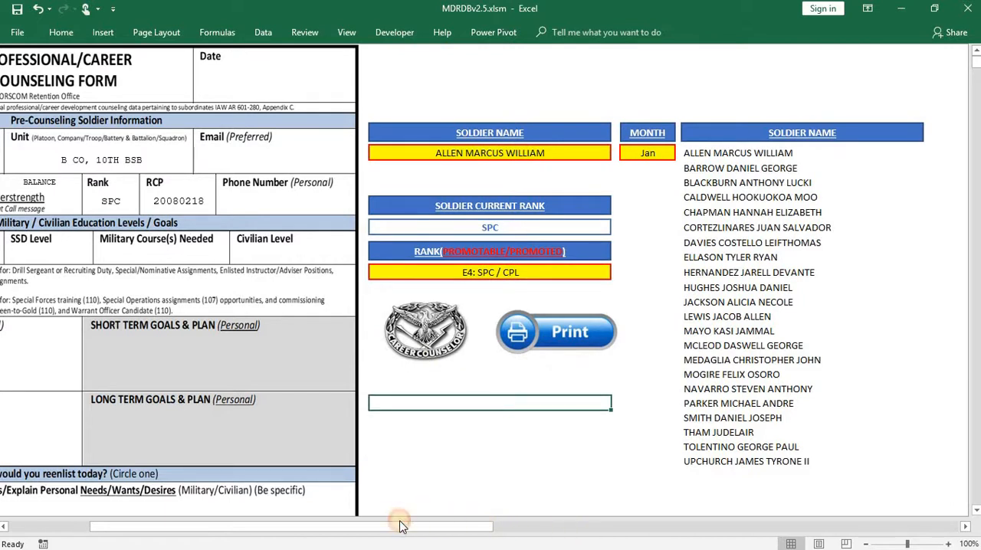
pyautogui.moveTo(361, 519); pyautogui.dragTo(256, 526)
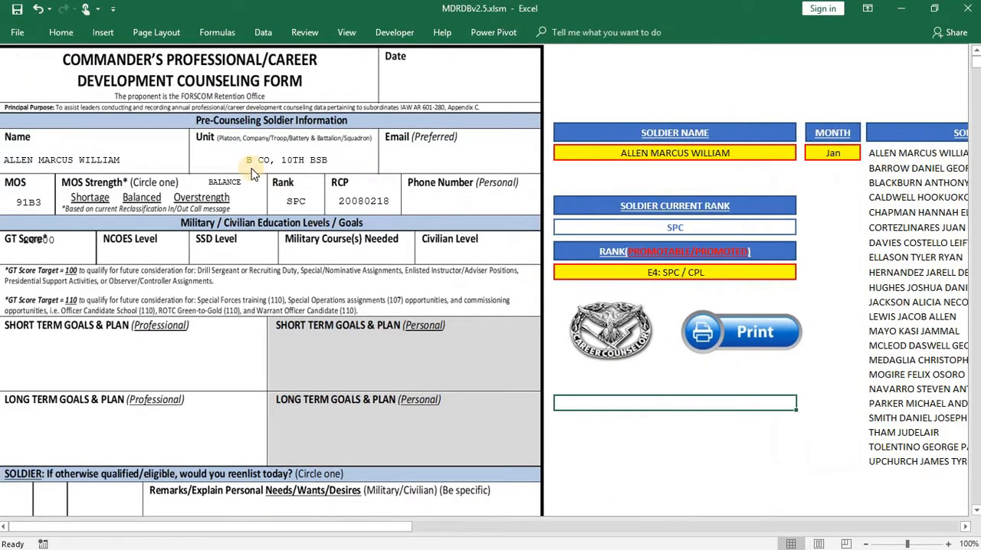
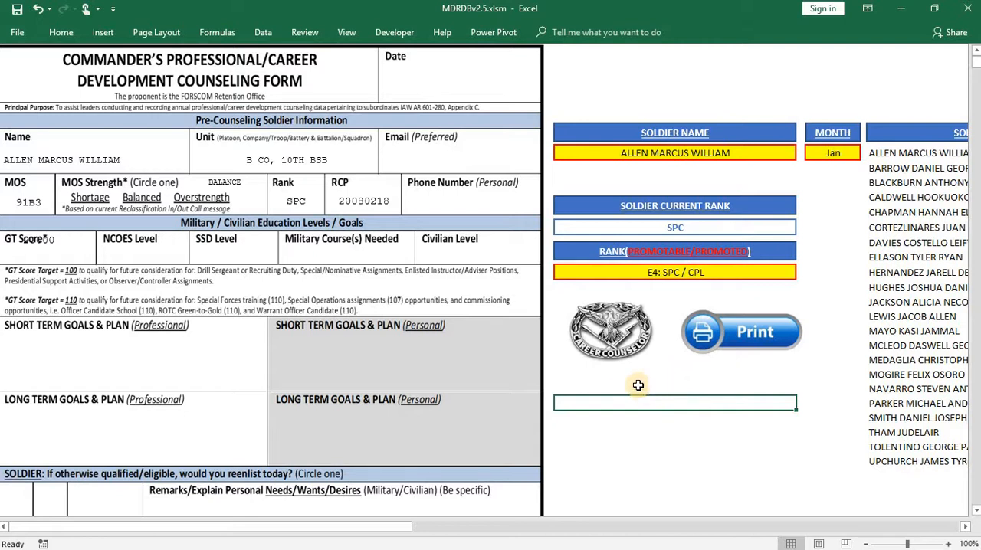
# - Go back to the main menu, reopen the BASD counseling form for a look, and return to the main menu
pyautogui.click(613, 356)
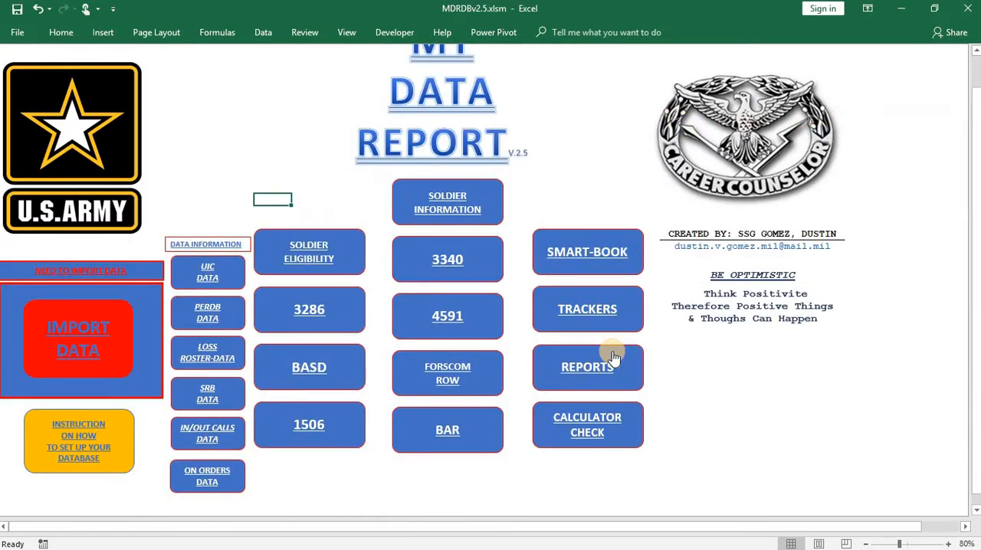
pyautogui.click(355, 373)
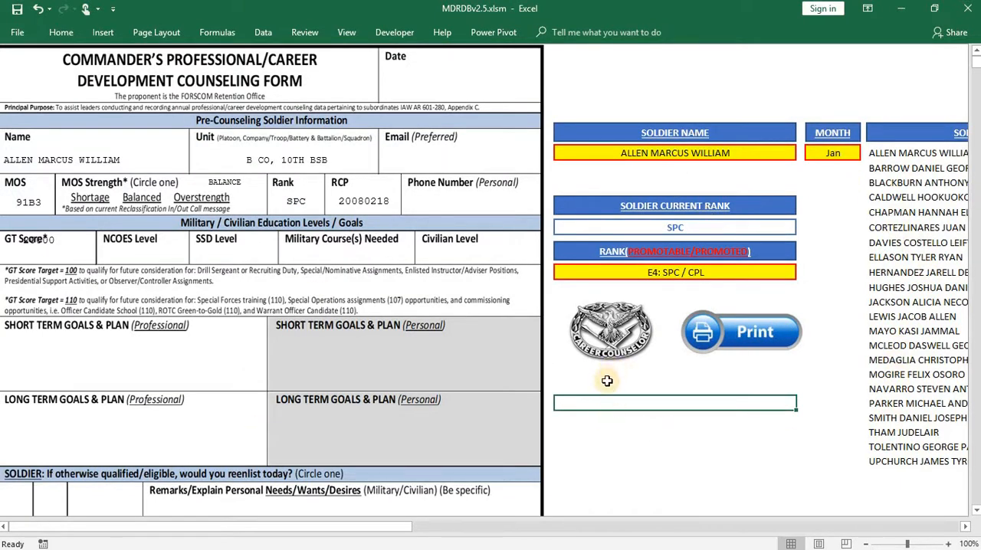
pyautogui.click(618, 340)
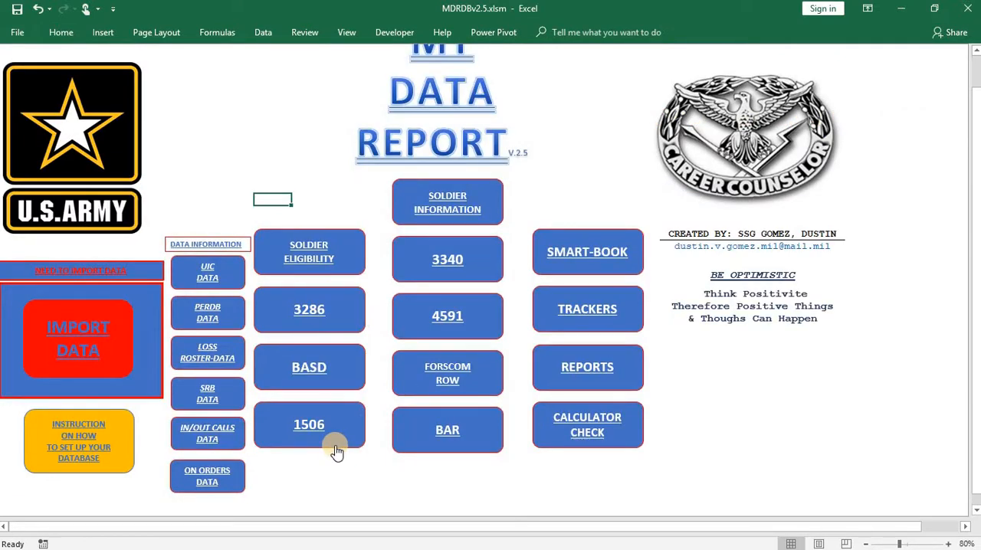
# - Open the FORSCOM ROW retention options counseling form and look through its sections down to the signature blocks
pyautogui.click(400, 385)
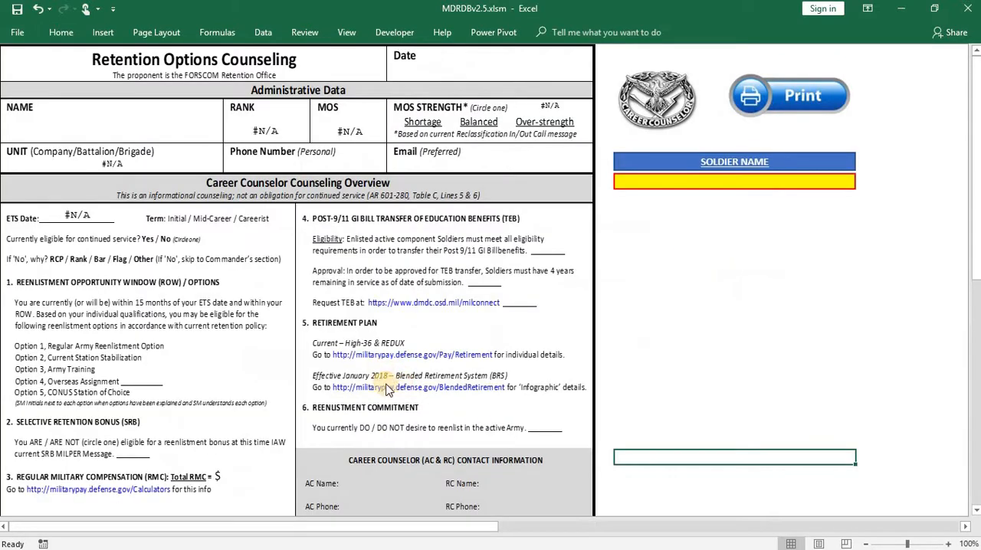
pyautogui.scroll(-10, 387, 389)
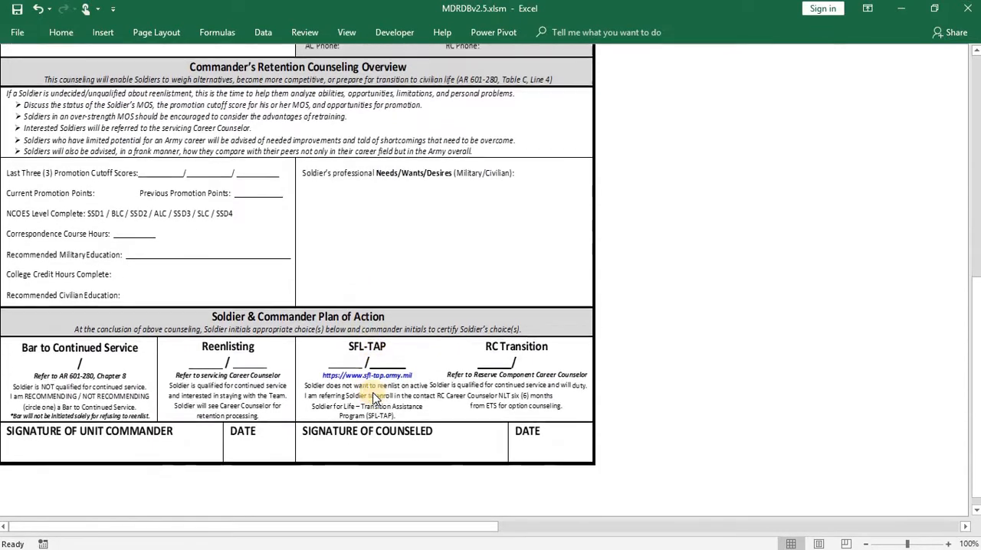
pyautogui.scroll(10, 374, 396)
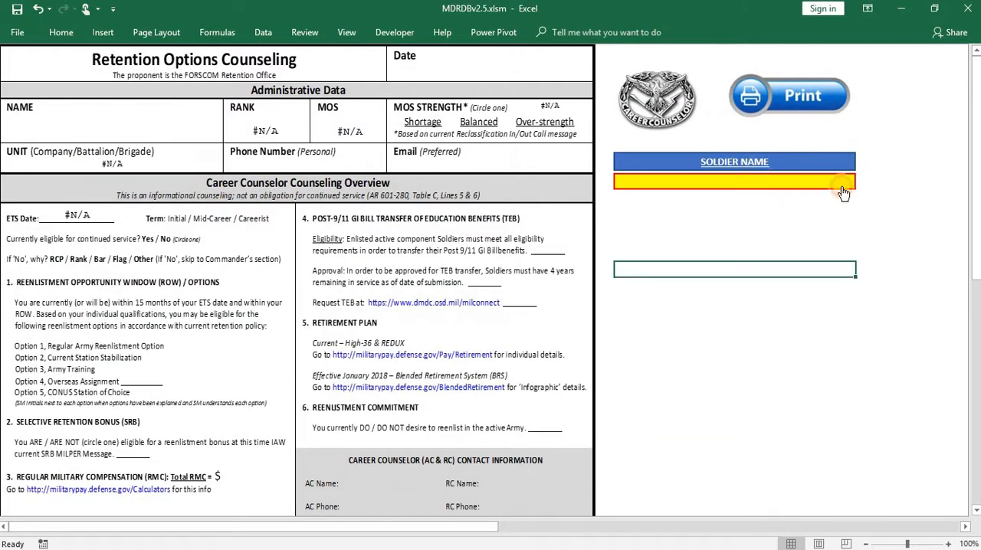
# - Select the first soldier in the soldier name list to populate the retention options counseling form
pyautogui.click(843, 187)
pyautogui.click(863, 183)
pyautogui.click(861, 198)
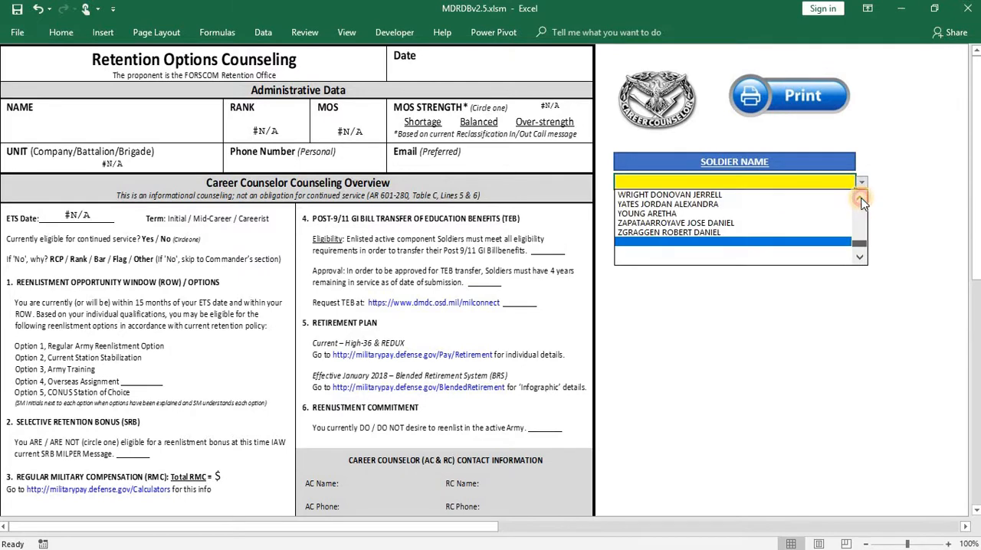
pyautogui.scroll(10, 860, 201)
pyautogui.click(727, 194)
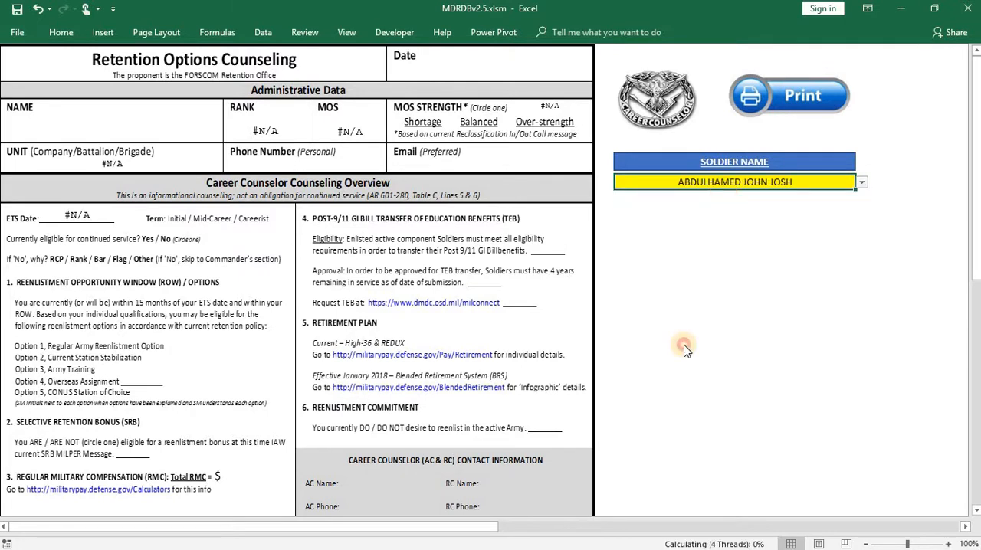
pyautogui.click(684, 345)
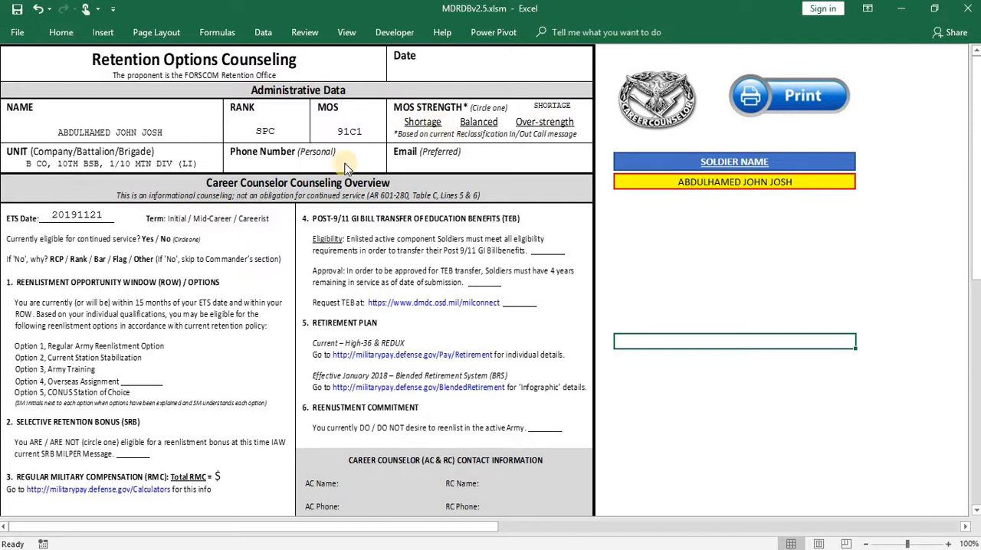
# - Review the populated retention options counseling form from administrative data to the commander's overview and return to the main menu
pyautogui.scroll(-2, 301, 261)
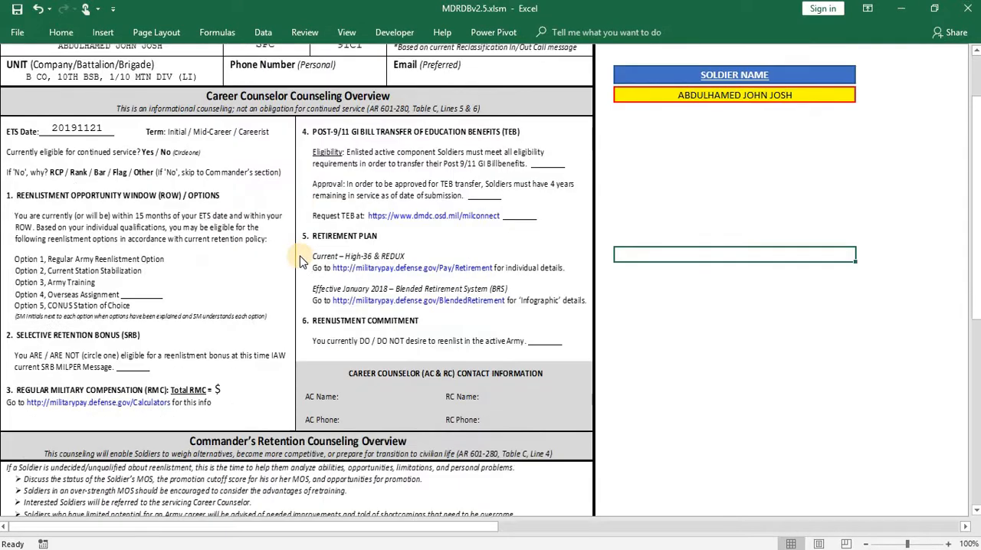
pyautogui.scroll(-3, 300, 261)
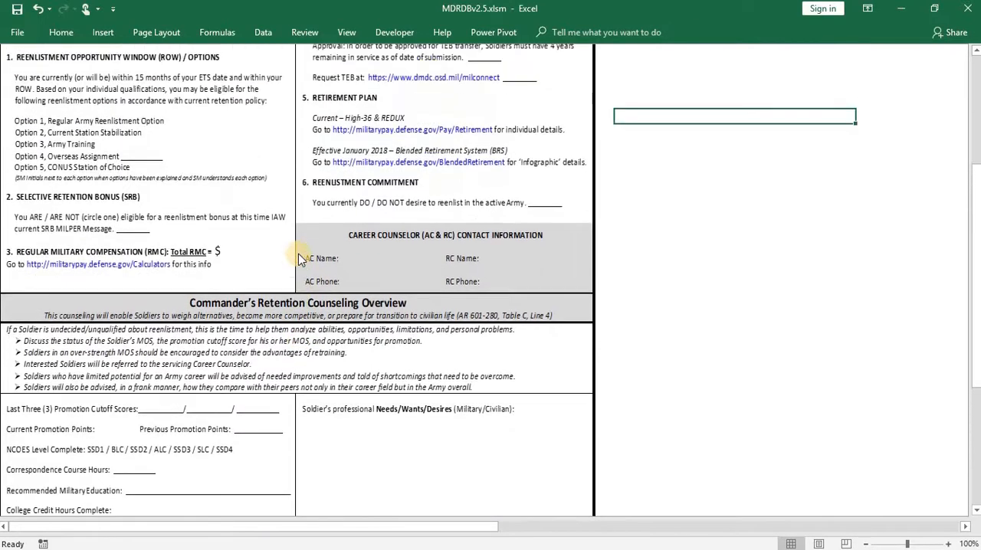
pyautogui.scroll(5, 298, 259)
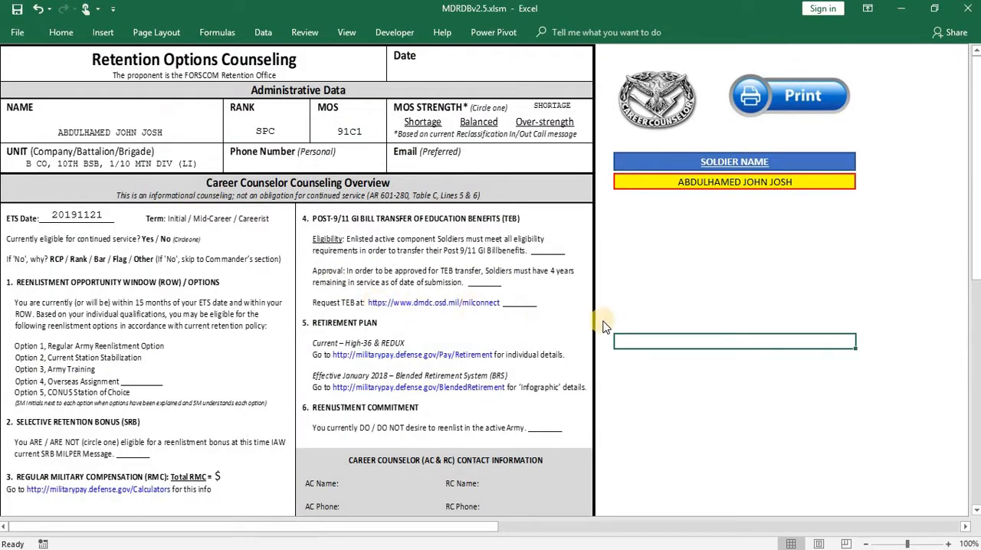
pyautogui.scroll(-3, 605, 320)
pyautogui.scroll(3, 605, 320)
pyautogui.click(664, 128)
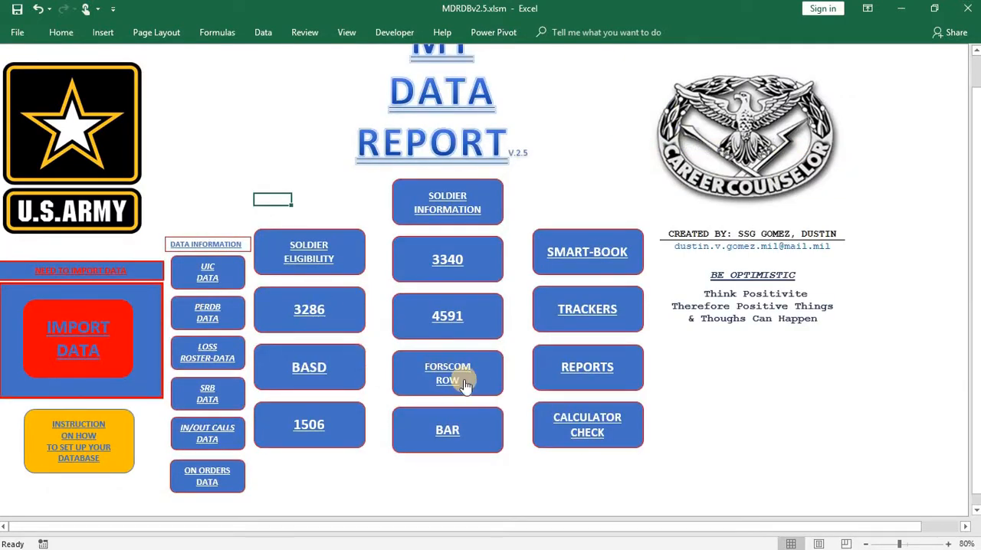
# - Open the 1506 statement of service form and look over its entry tables and the printable form
pyautogui.click(317, 416)
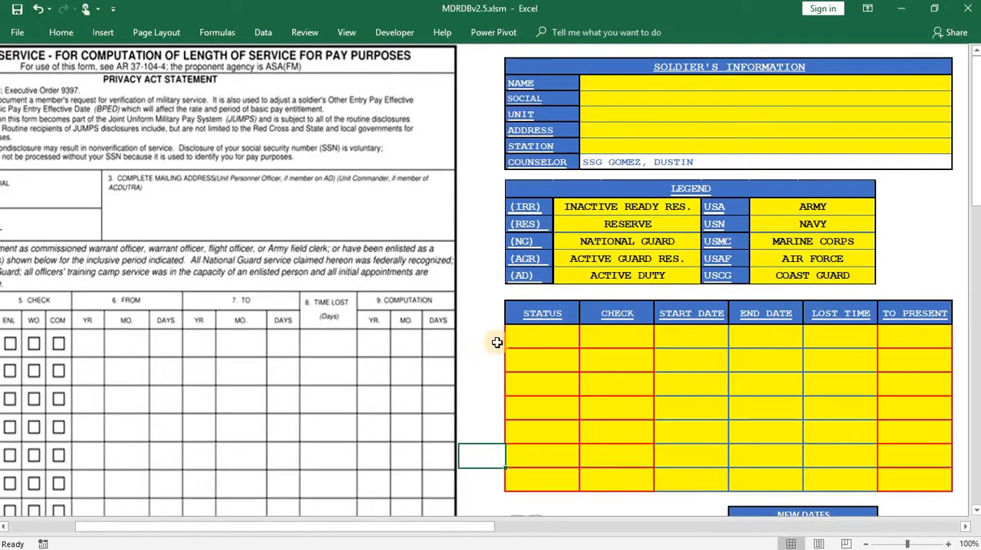
pyautogui.scroll(-5, 480, 343)
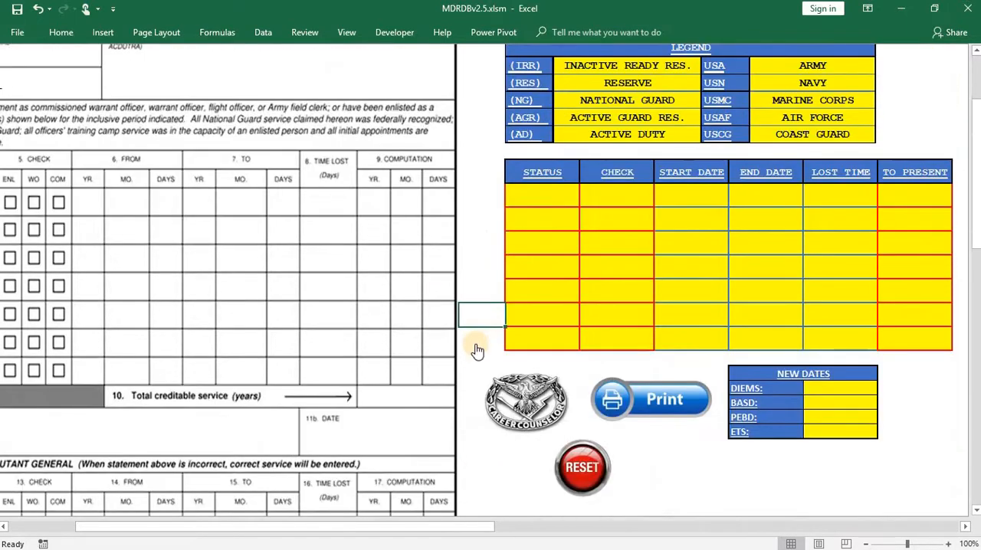
pyautogui.scroll(2, 475, 345)
pyautogui.scroll(3, 475, 345)
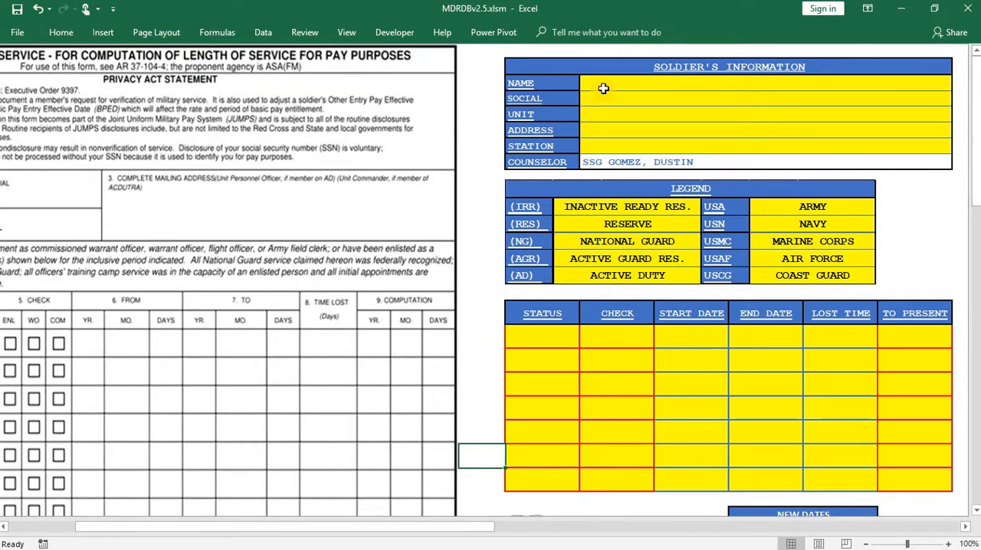
pyautogui.moveTo(360, 526); pyautogui.dragTo(276, 526)
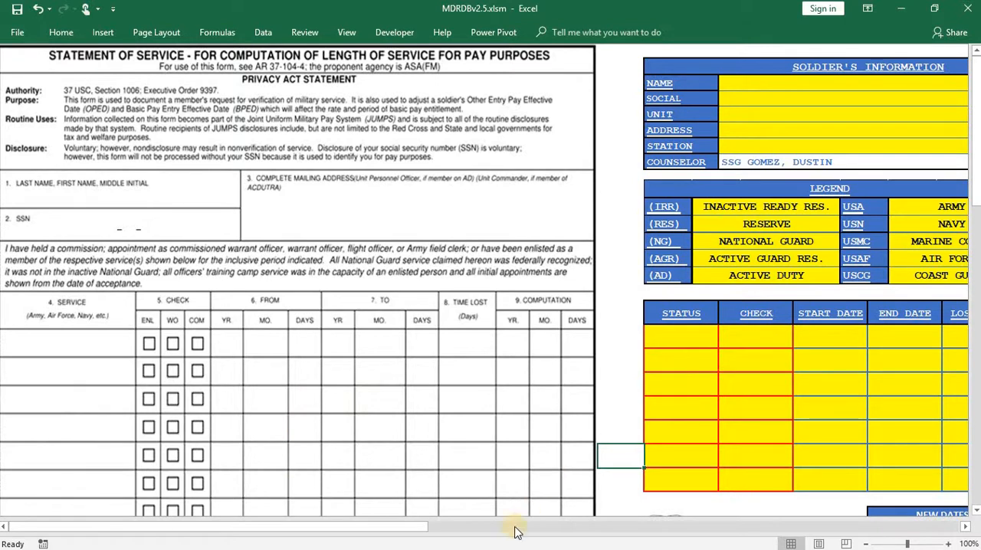
# - Fill in the soldier's name as the placeholder LAST, FIRST MI and enter the social security number
pyautogui.click(754, 85)
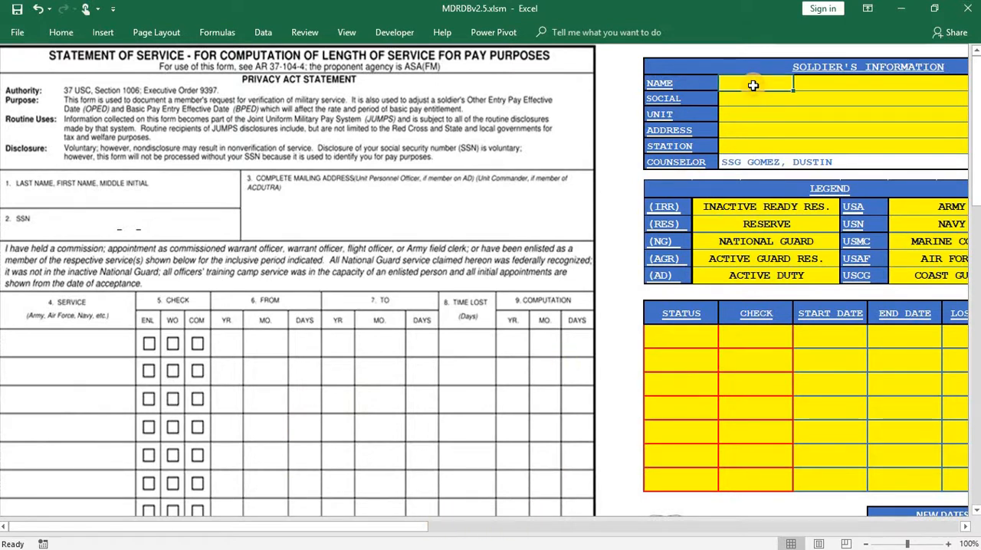
pyautogui.write('FIRST MI')
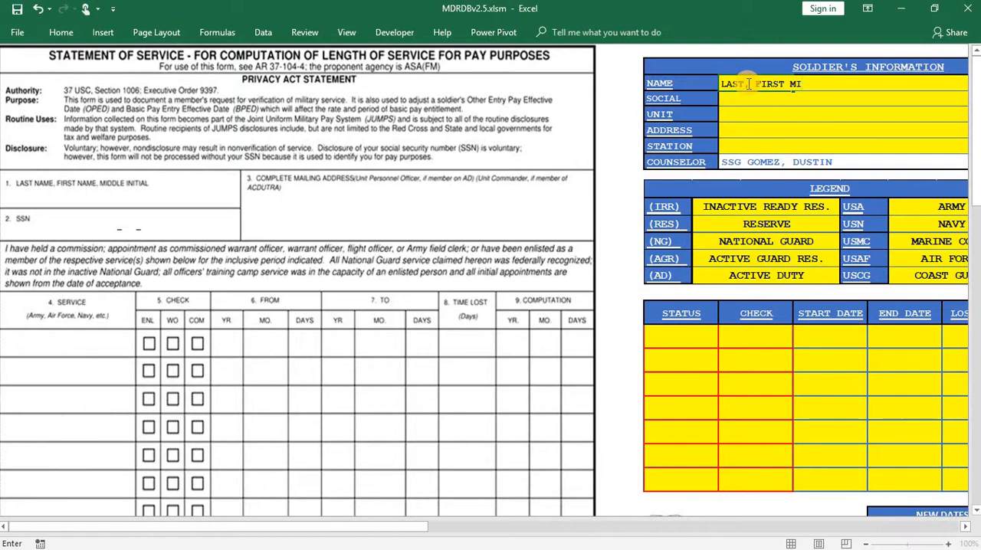
pyautogui.press('Return')
pyautogui.write('12')
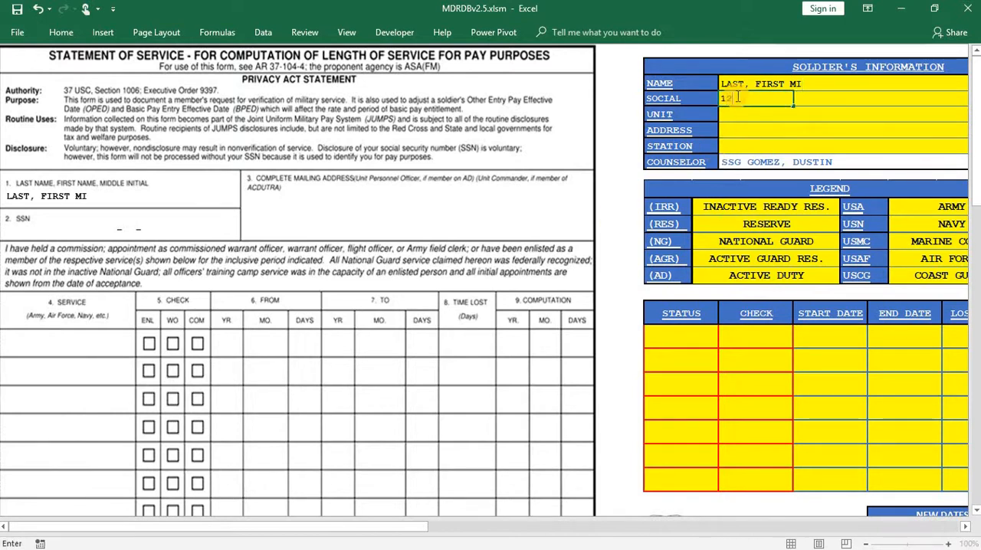
pyautogui.write('3456789')
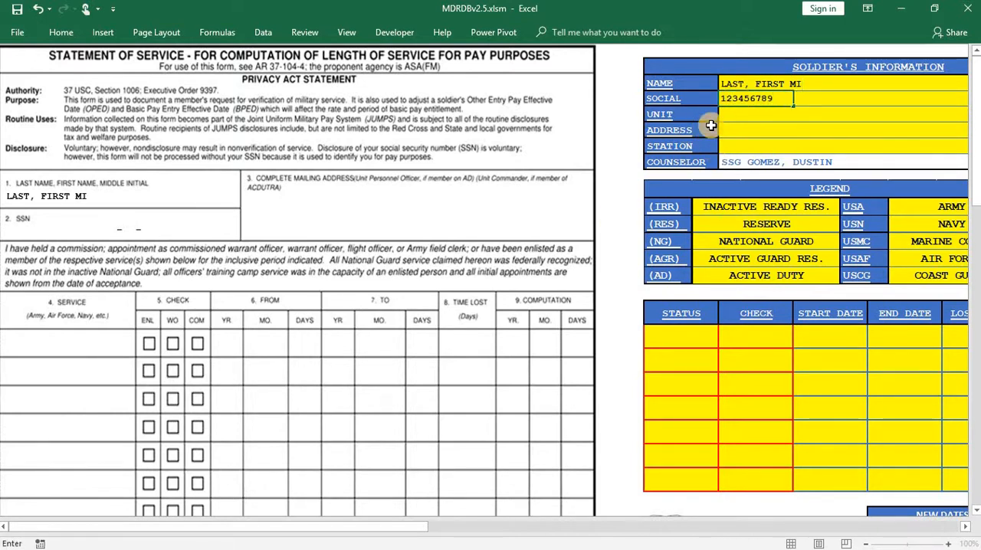
pyautogui.press('Return')
# - Set the unit to 1 BCT and fill in the soldier's street address and the station with its ZIP code
pyautogui.write('1')
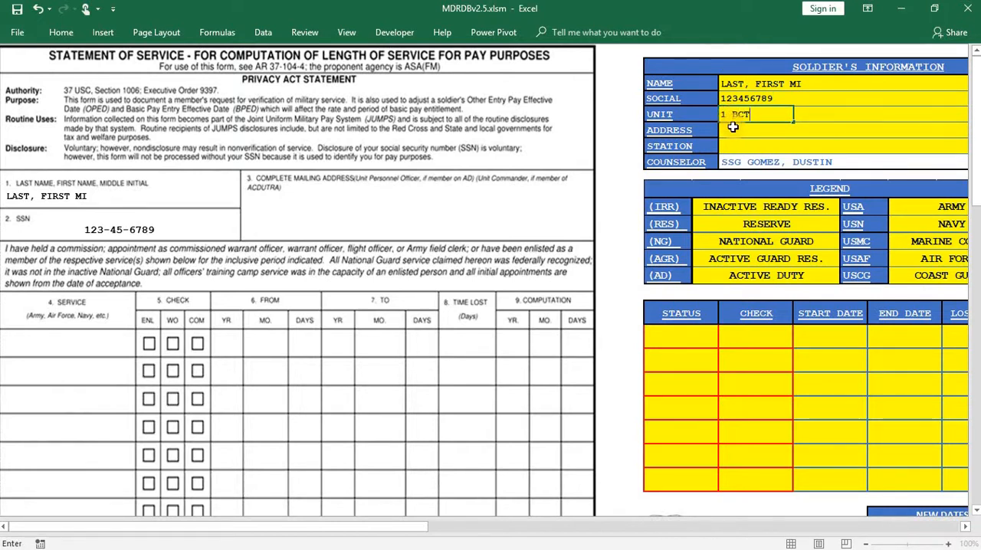
pyautogui.write(' BCT')
pyautogui.press('Return')
pyautogui.write('123')
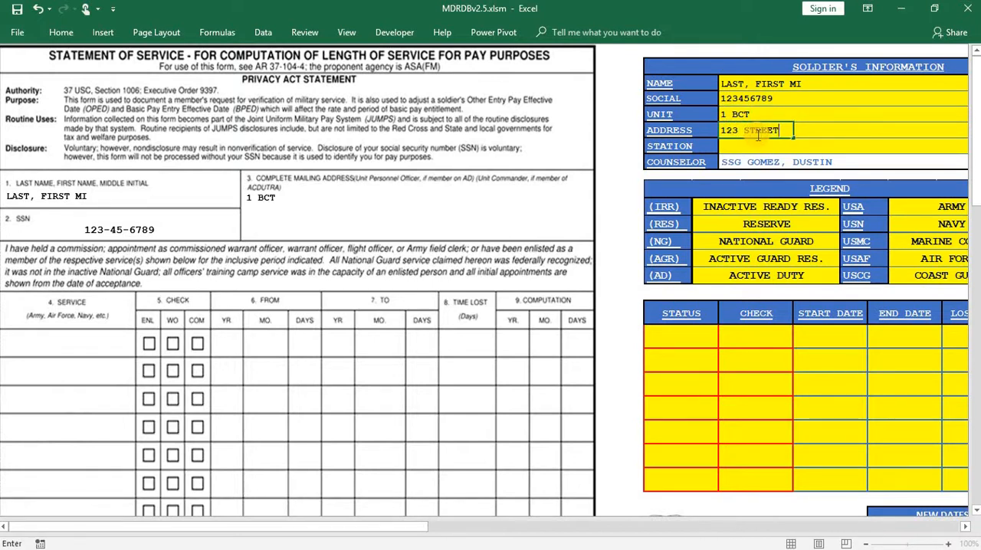
pyautogui.write(' STREET')
pyautogui.press('Return')
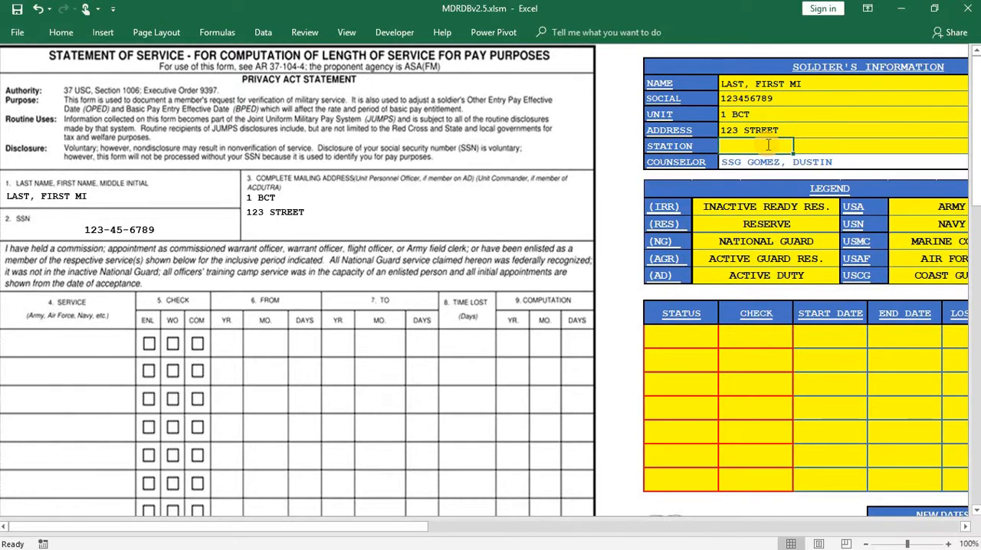
pyautogui.write('FORT DRUM, NY 1363')
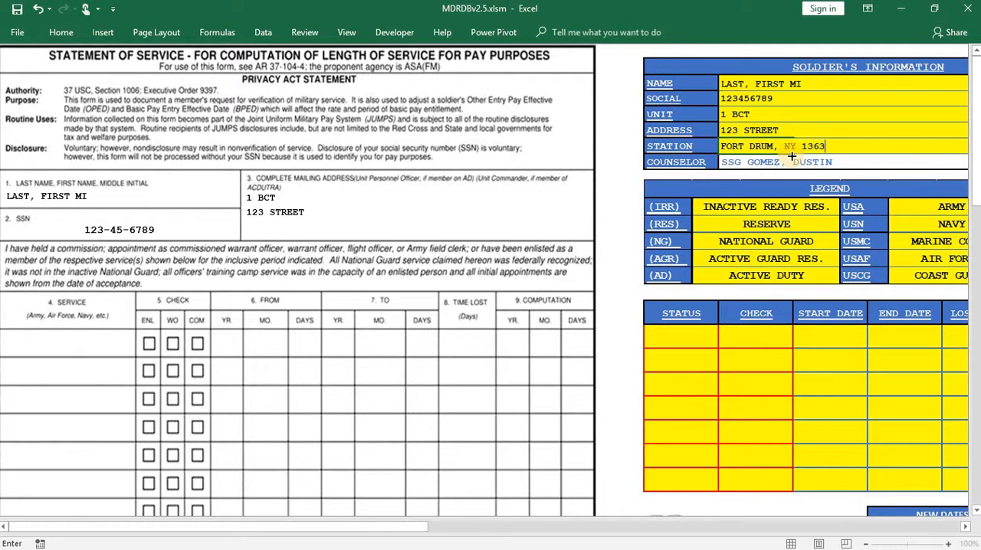
pyautogui.write('7')
pyautogui.click(624, 144)
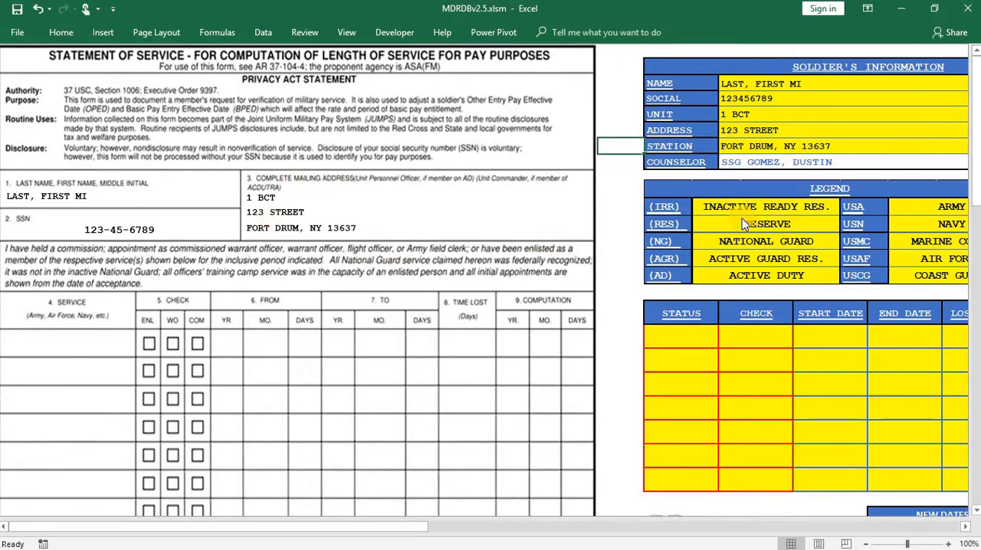
# - Set the first service row's status to (NG) USA and its check to ENLISTED
pyautogui.scroll(-1, 742, 219)
pyautogui.moveTo(428, 531); pyautogui.dragTo(529, 475)
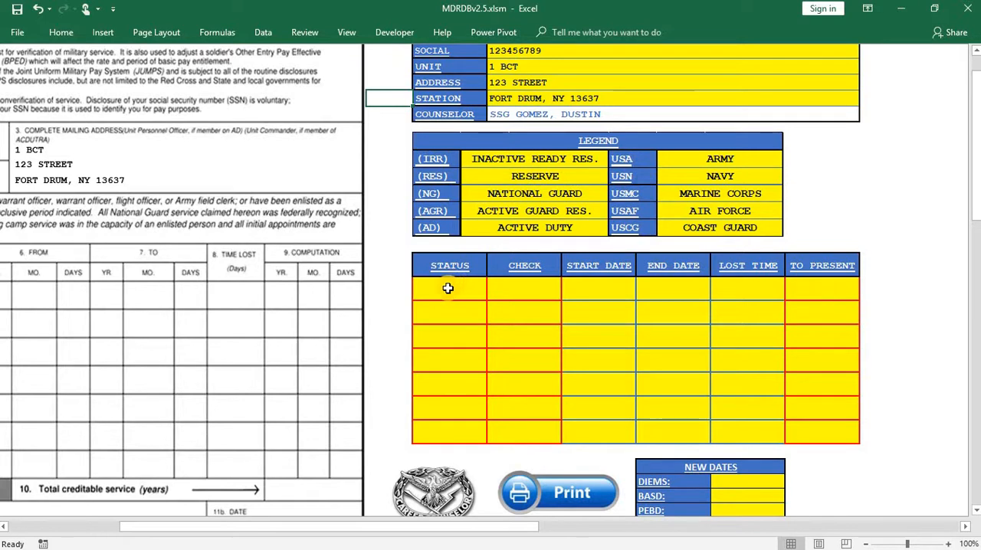
pyautogui.click(476, 285)
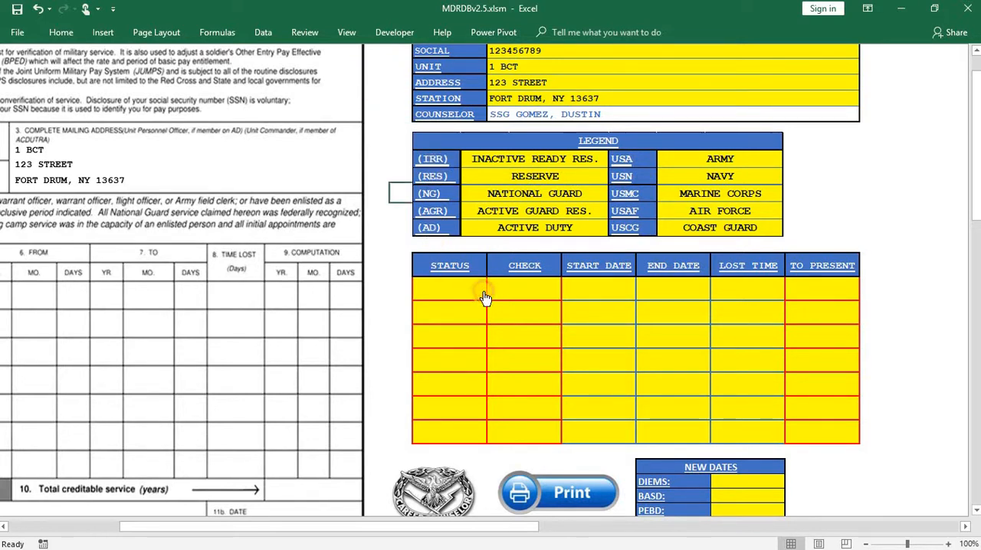
pyautogui.click(493, 293)
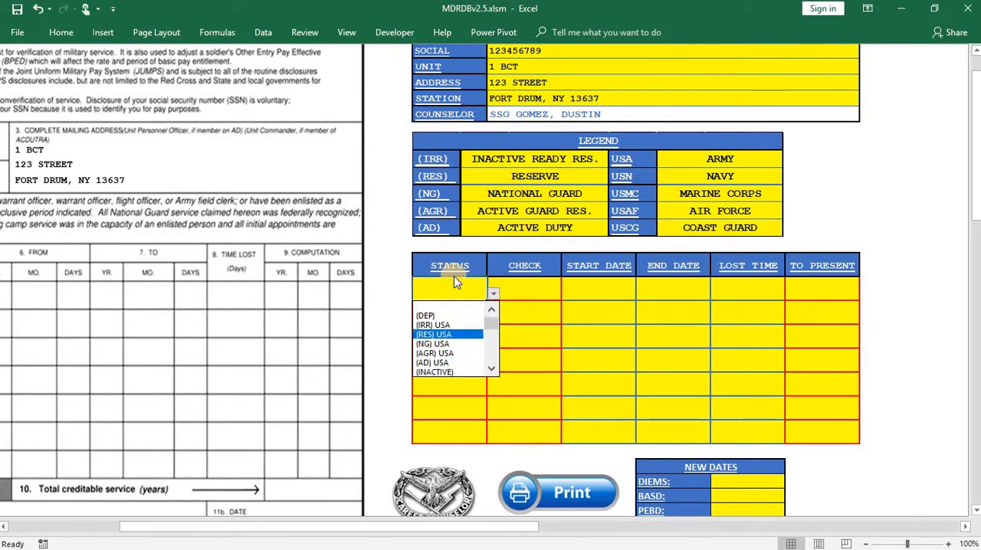
pyautogui.click(459, 343)
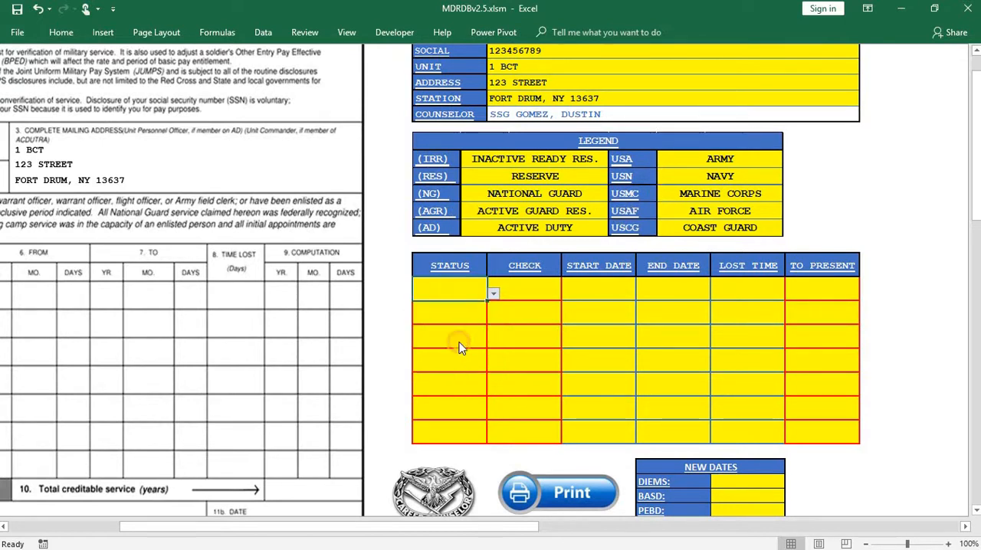
pyautogui.click(541, 299)
pyautogui.click(567, 293)
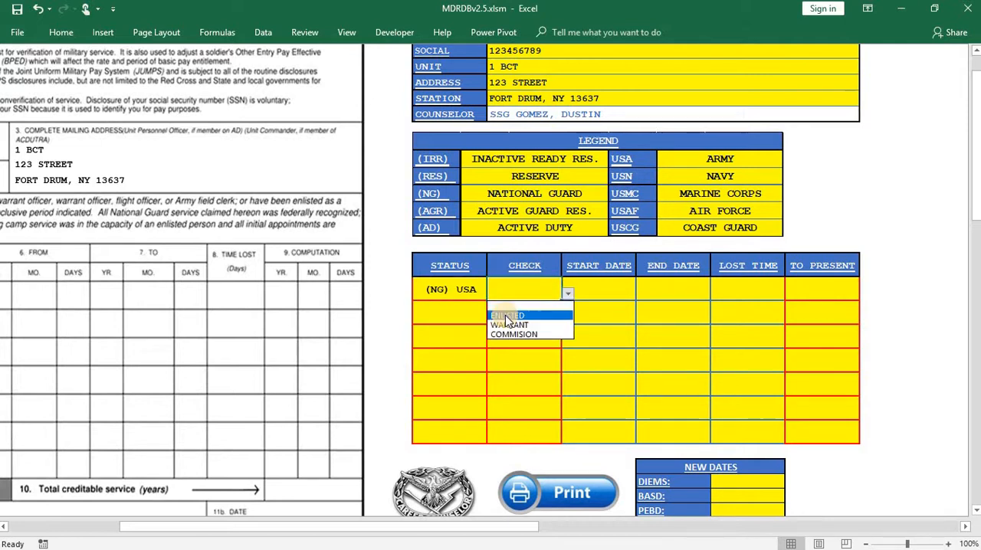
pyautogui.click(505, 315)
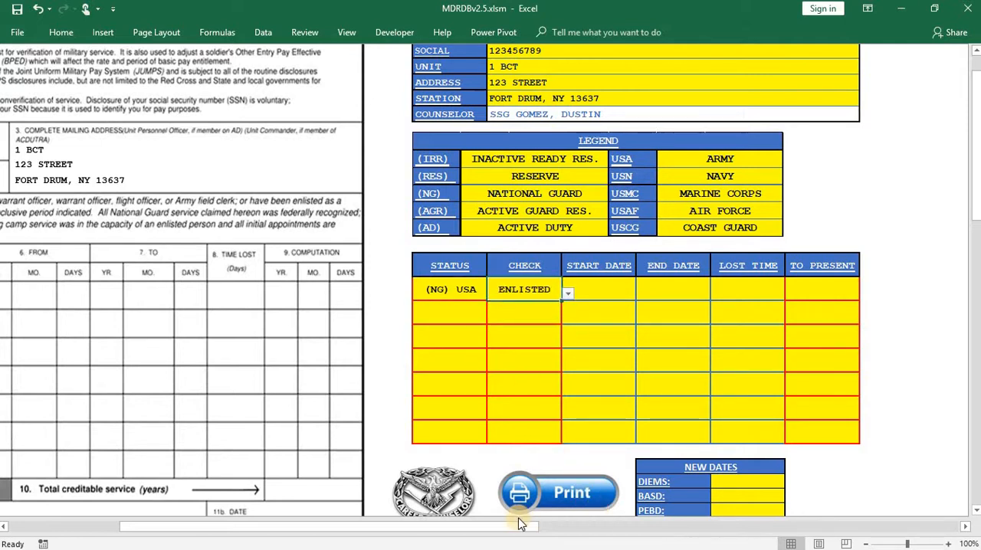
# - Change the first service row's check to WARRANT and then to COMMISION, comparing the marked box on the form
pyautogui.moveTo(477, 529); pyautogui.dragTo(267, 525)
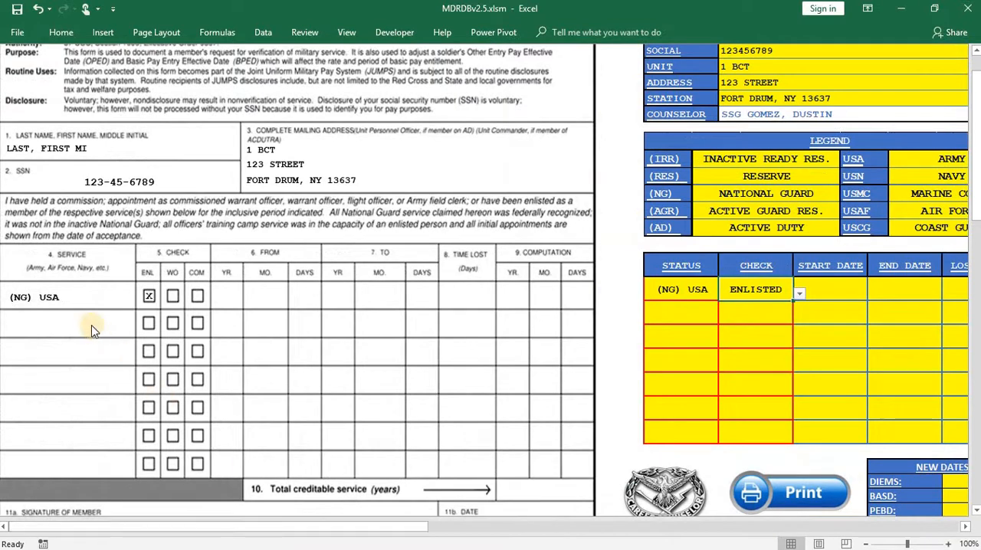
pyautogui.click(799, 293)
pyautogui.click(769, 325)
pyautogui.click(800, 294)
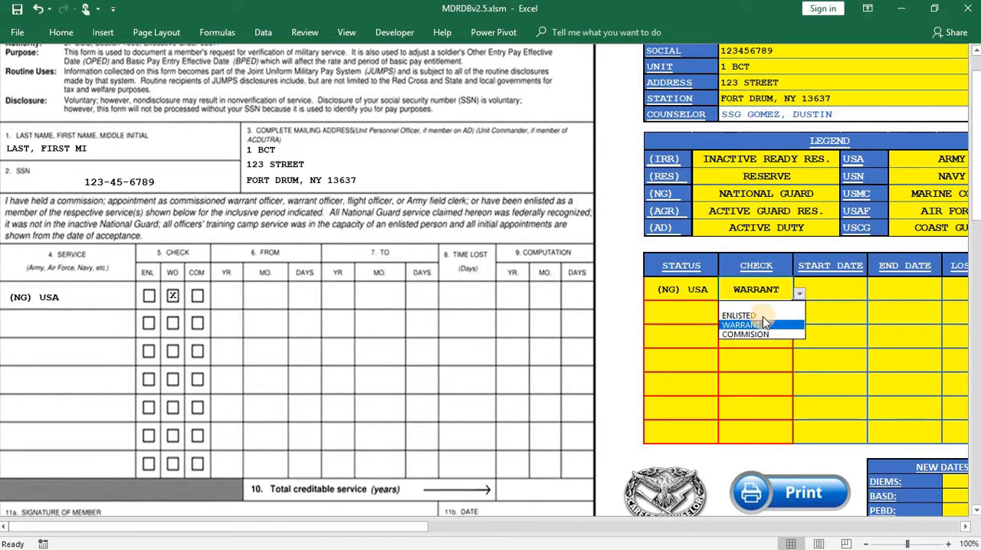
pyautogui.click(727, 335)
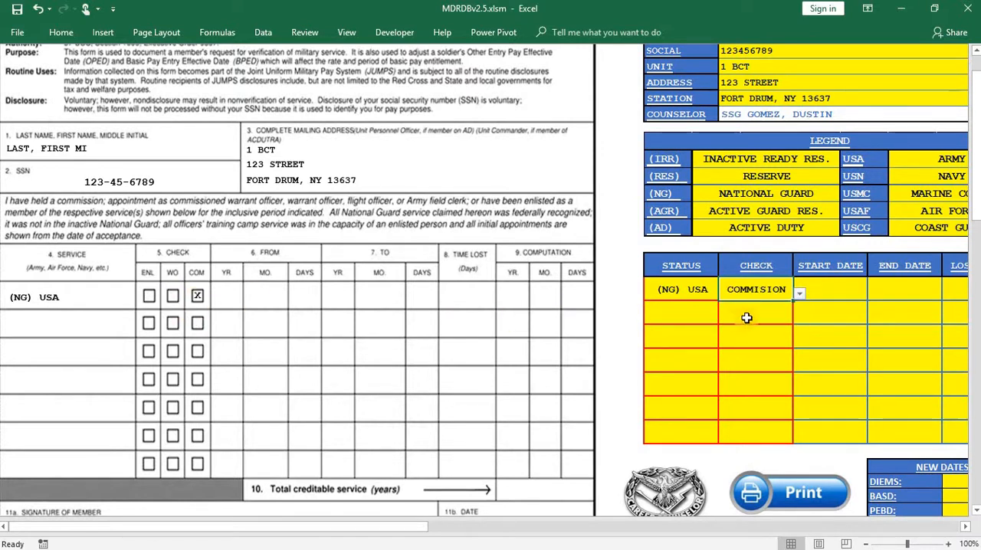
# - Set the first service row's check to ENLISTED and its start date to 20160527
pyautogui.click(799, 294)
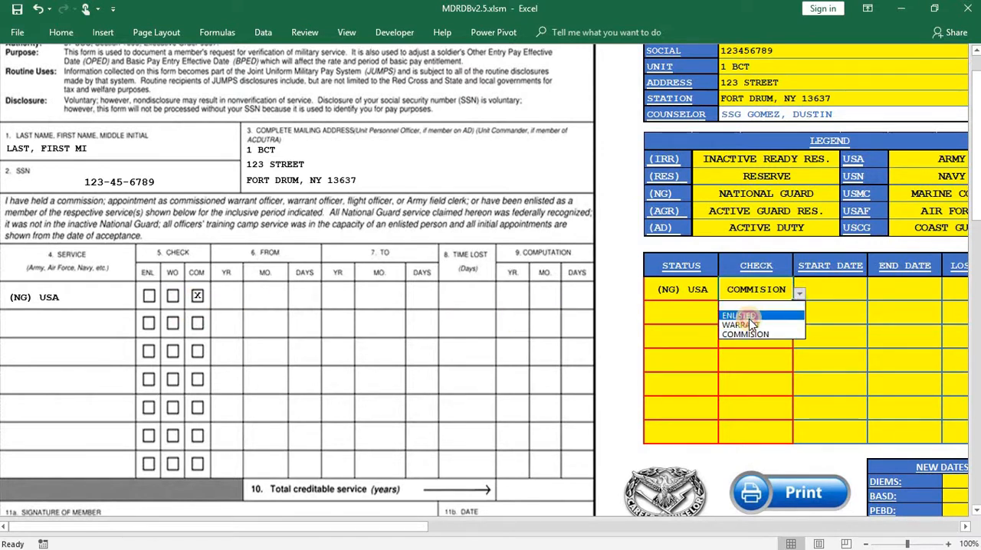
pyautogui.click(747, 313)
pyautogui.moveTo(355, 525); pyautogui.dragTo(451, 526)
pyautogui.click(668, 290)
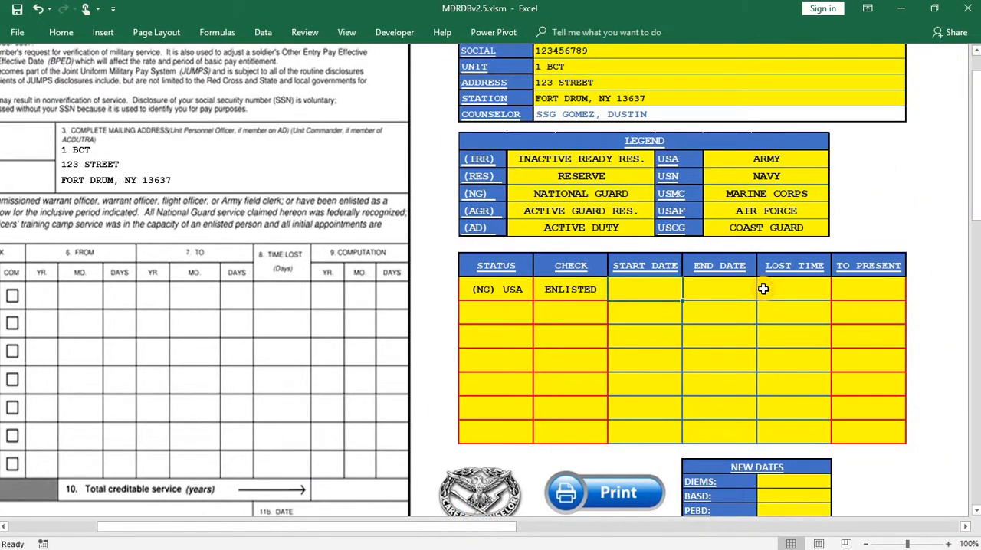
pyautogui.write('2016')
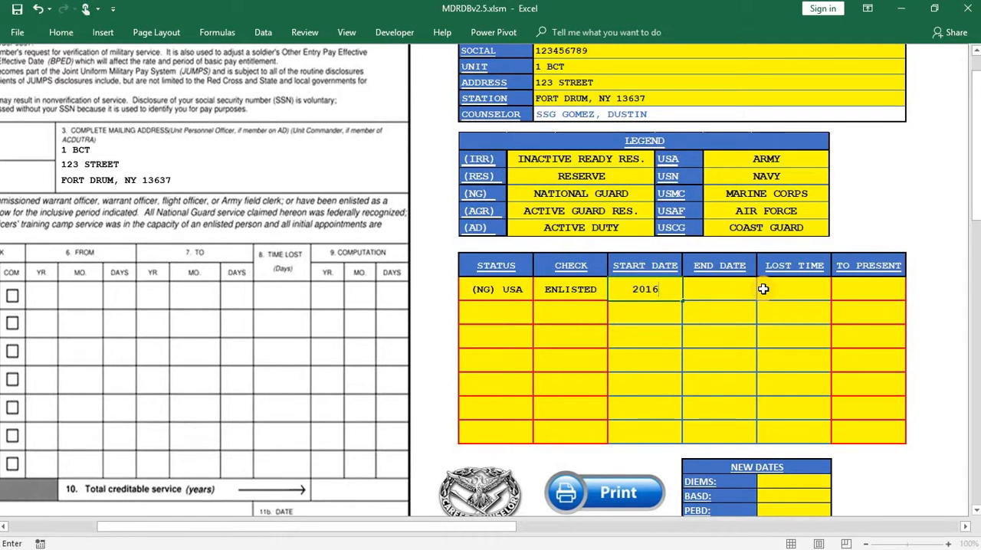
pyautogui.write('0527')
# - Set the first service row's end date to 20160528
pyautogui.click(737, 290)
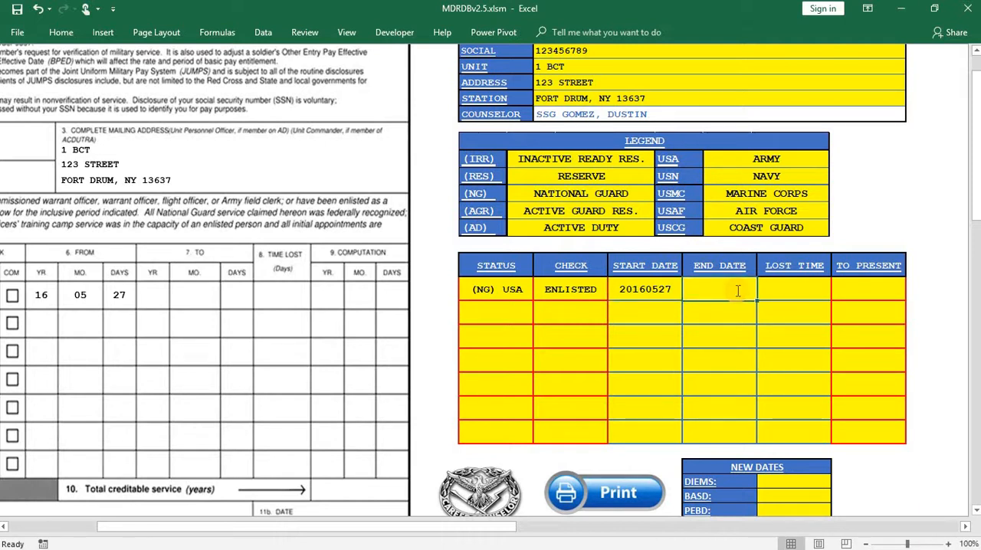
pyautogui.write('20')
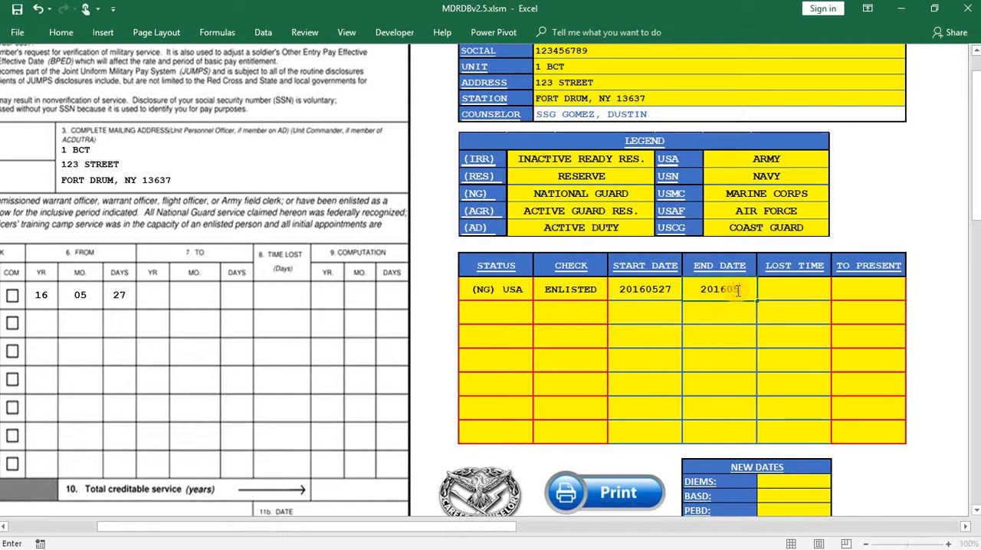
pyautogui.write('160528')
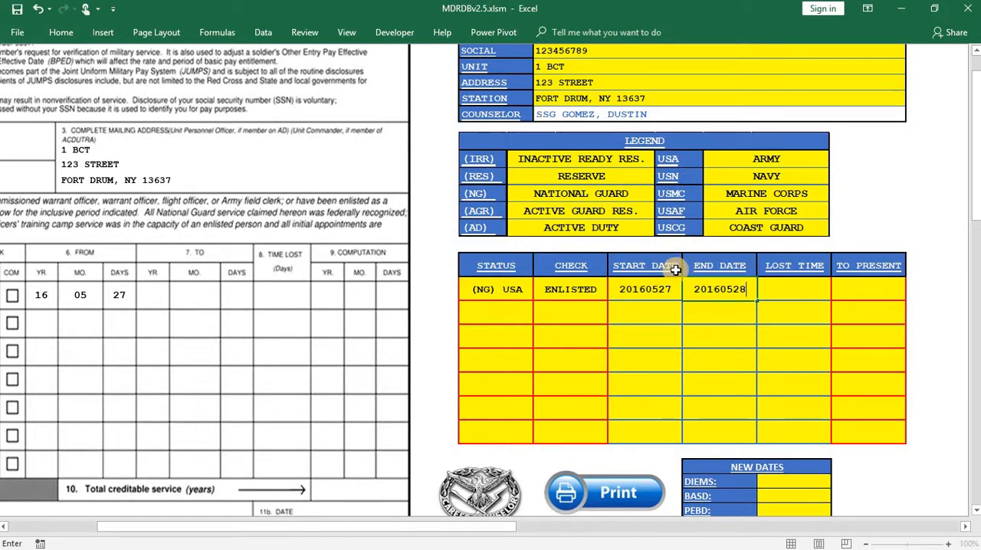
pyautogui.click(428, 260)
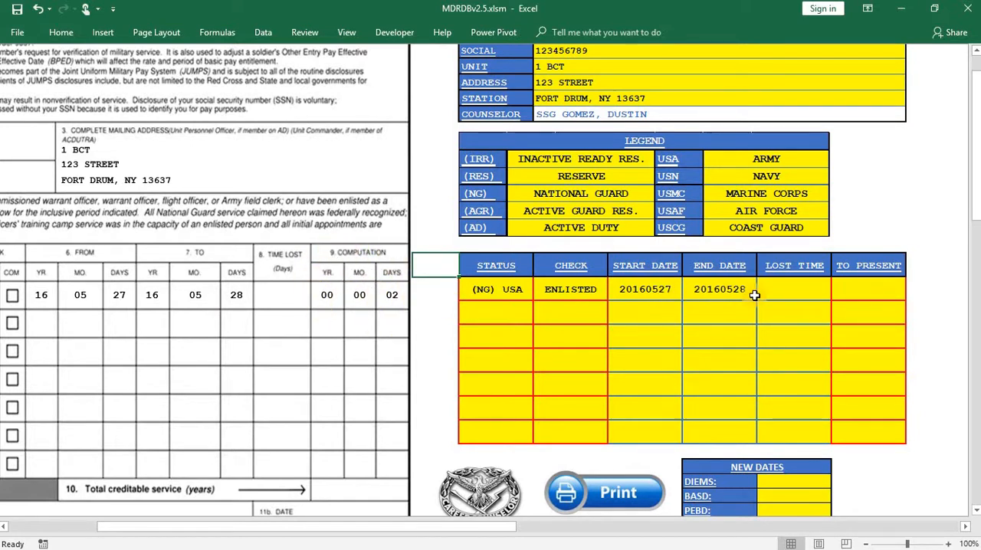
# - Try a lost time of 1 day in the first service row, compare the form's computation, and clear the entry
pyautogui.click(794, 291)
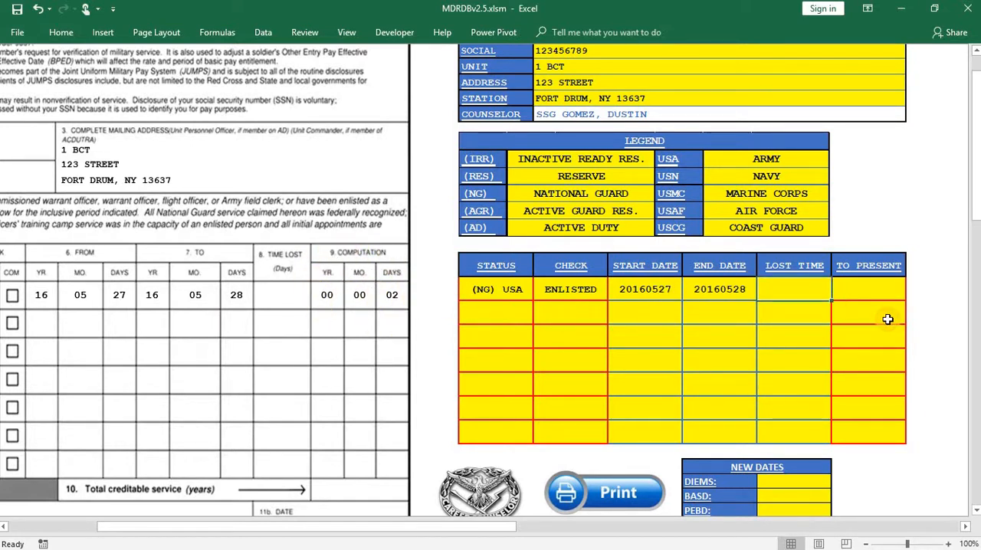
pyautogui.write('1')
pyautogui.click(888, 217)
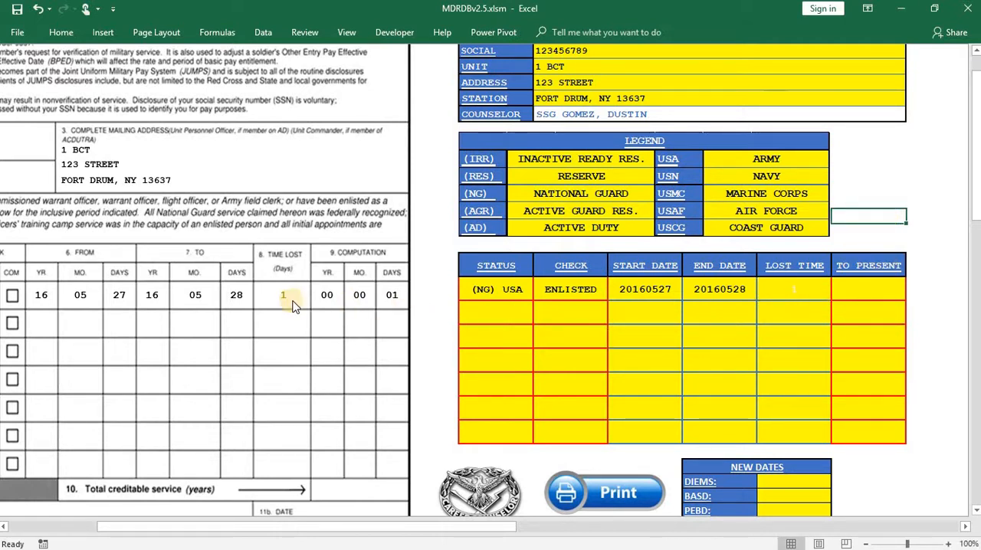
pyautogui.click(808, 292)
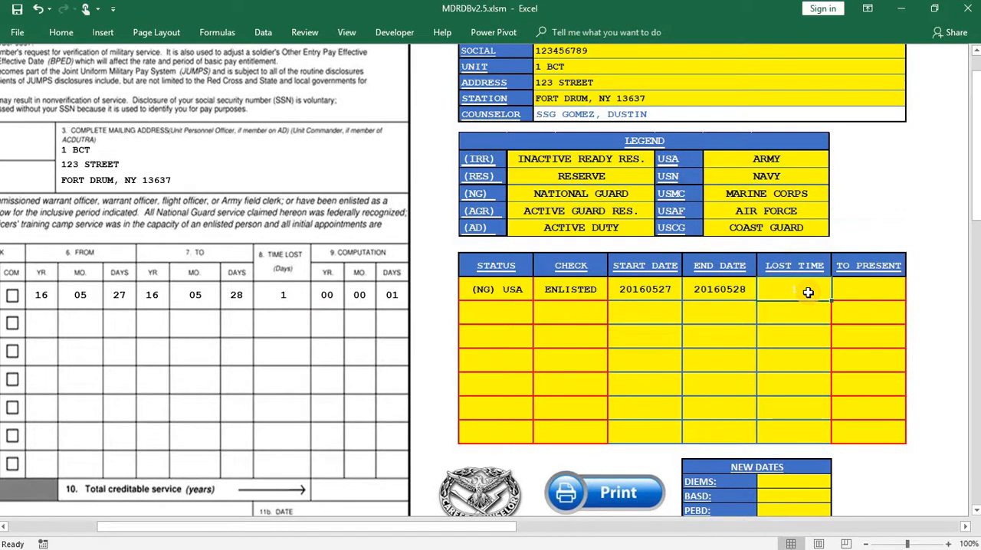
pyautogui.click(928, 172)
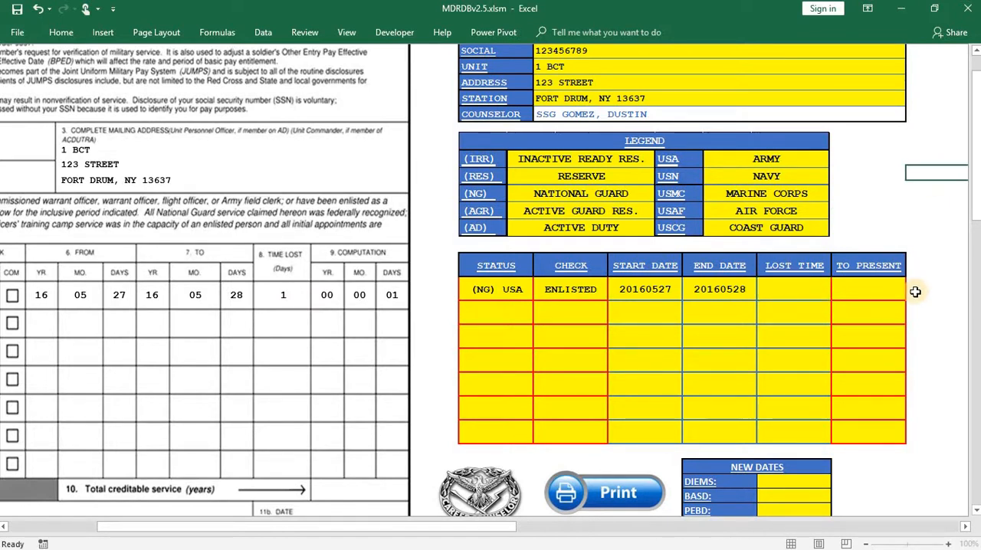
# - Set the second service row's status to (AD) USA and its check to ENLISTED
pyautogui.click(507, 315)
pyautogui.click(541, 316)
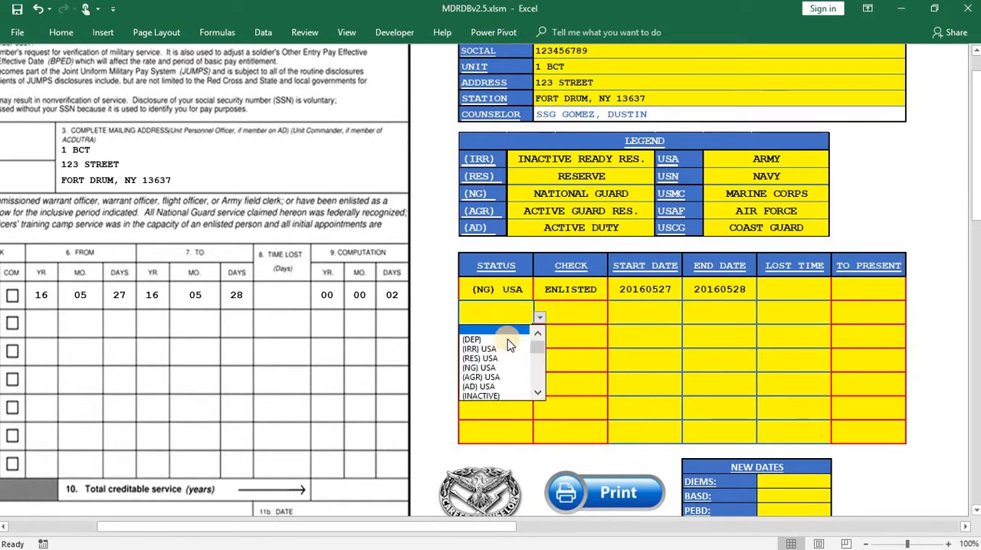
pyautogui.click(490, 387)
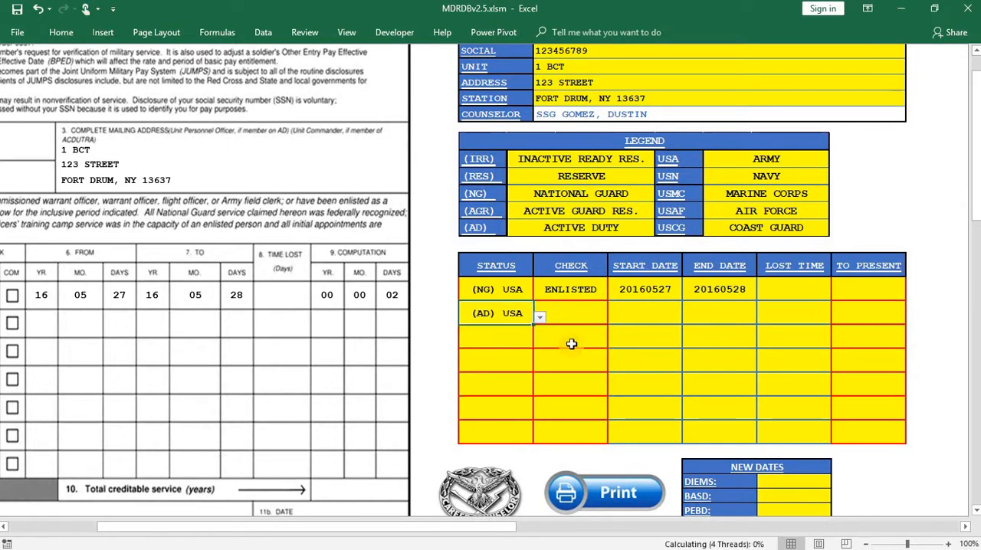
pyautogui.click(571, 326)
pyautogui.click(614, 318)
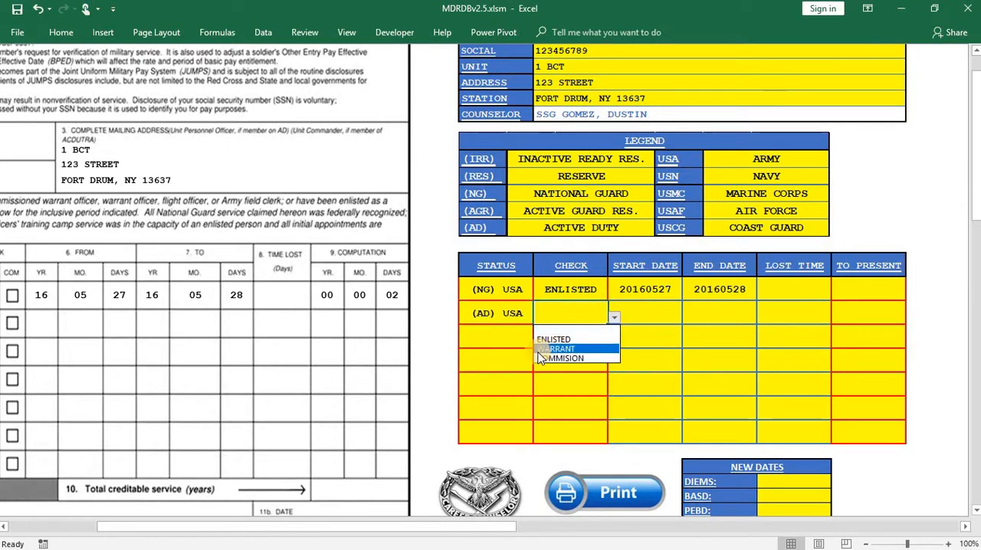
pyautogui.click(564, 340)
# - Enter 20160529 as the second service row's start date
pyautogui.click(646, 309)
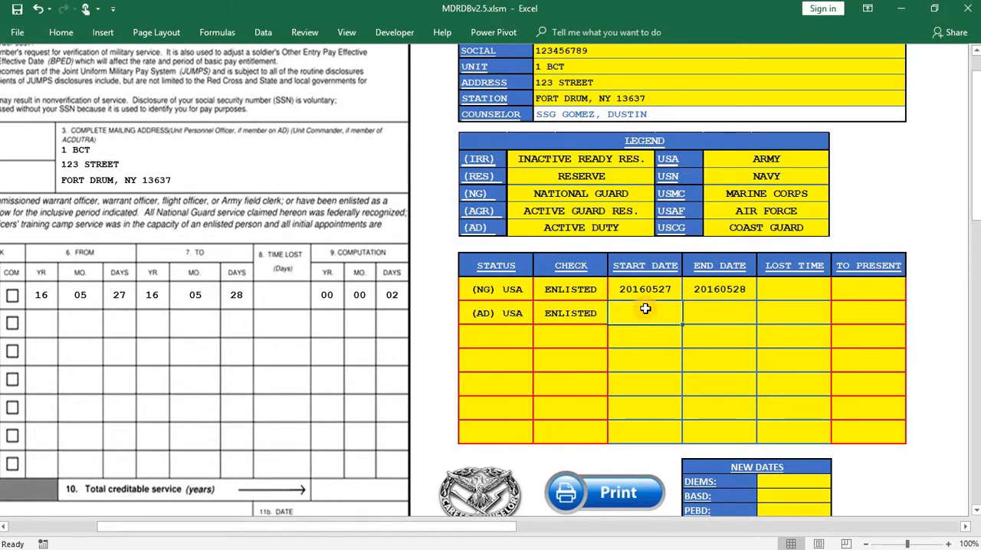
pyautogui.write('201605')
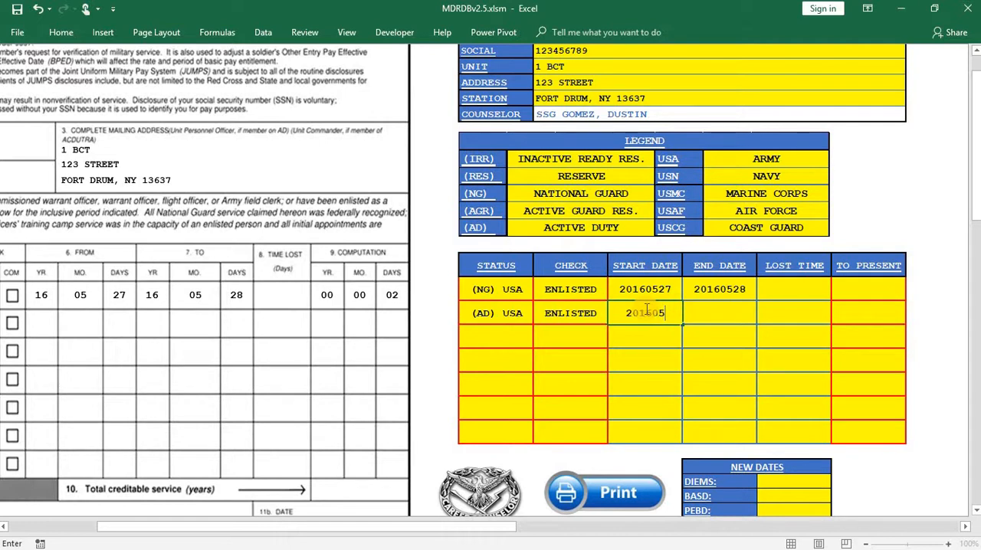
pyautogui.write('29')
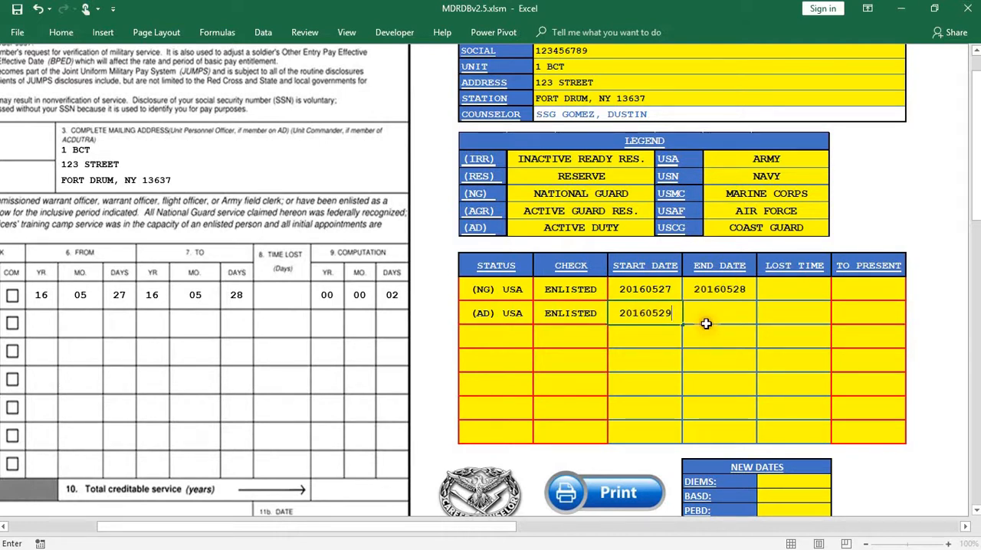
# - Try 20160714 as the second service row's end date, compare the form's computation, and clear the entry
pyautogui.click(706, 323)
pyautogui.write('201607')
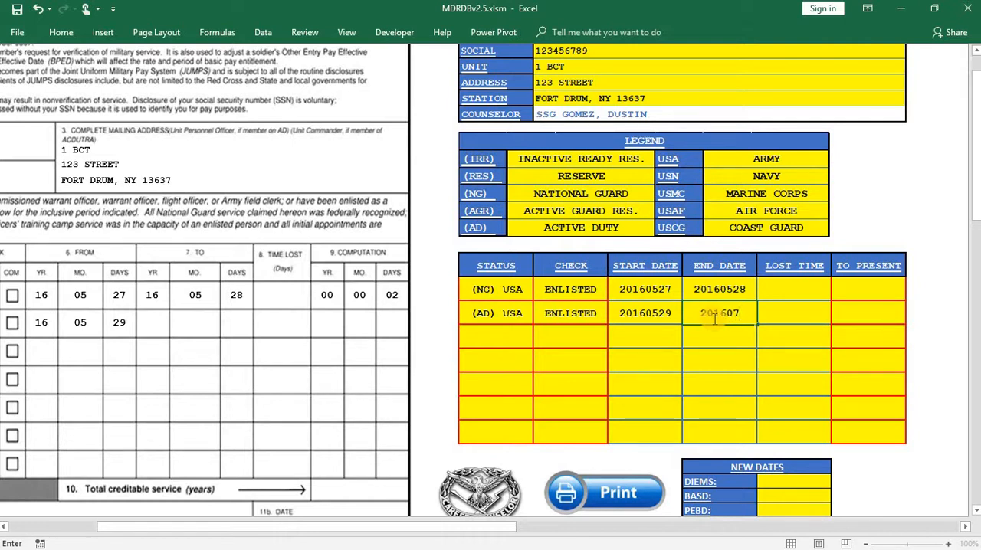
pyautogui.write('14')
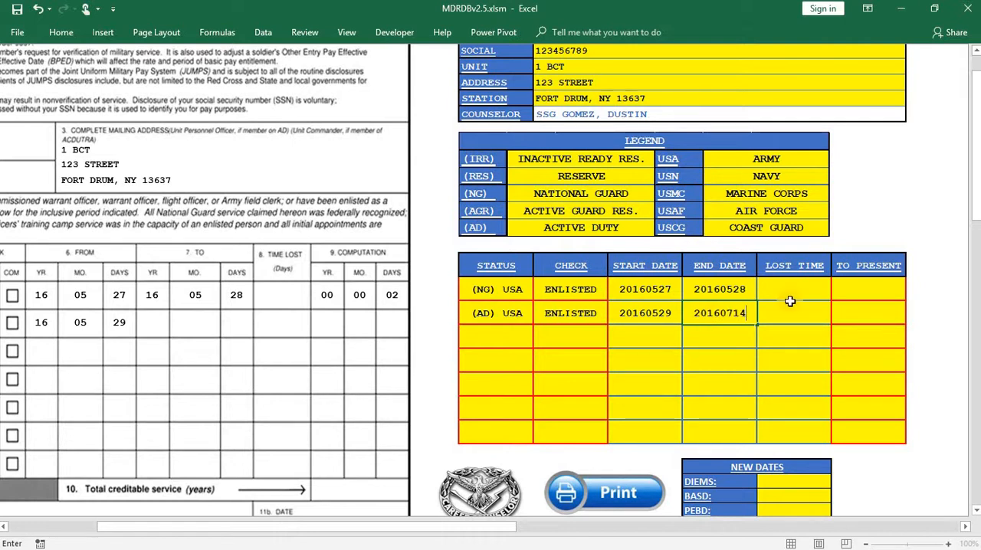
pyautogui.click(912, 246)
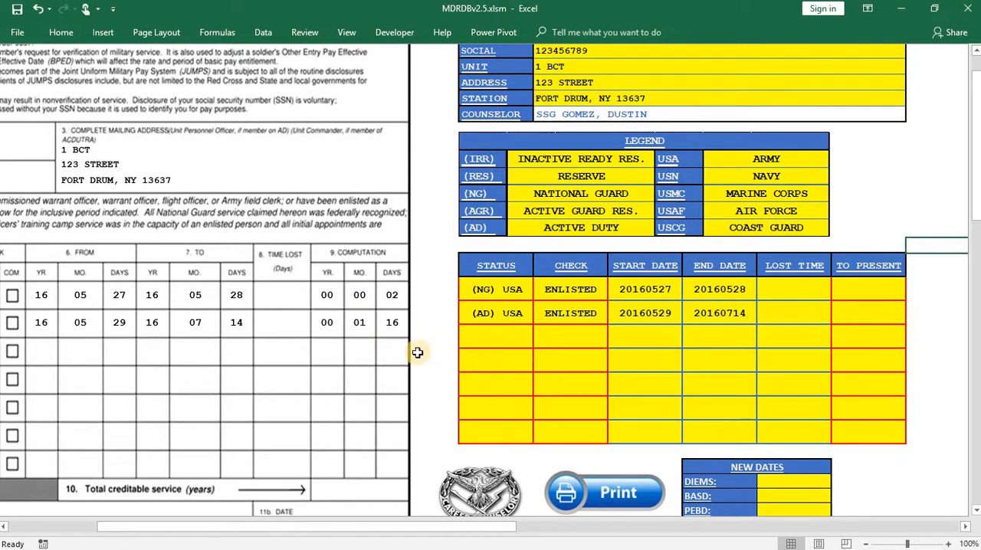
pyautogui.click(737, 315)
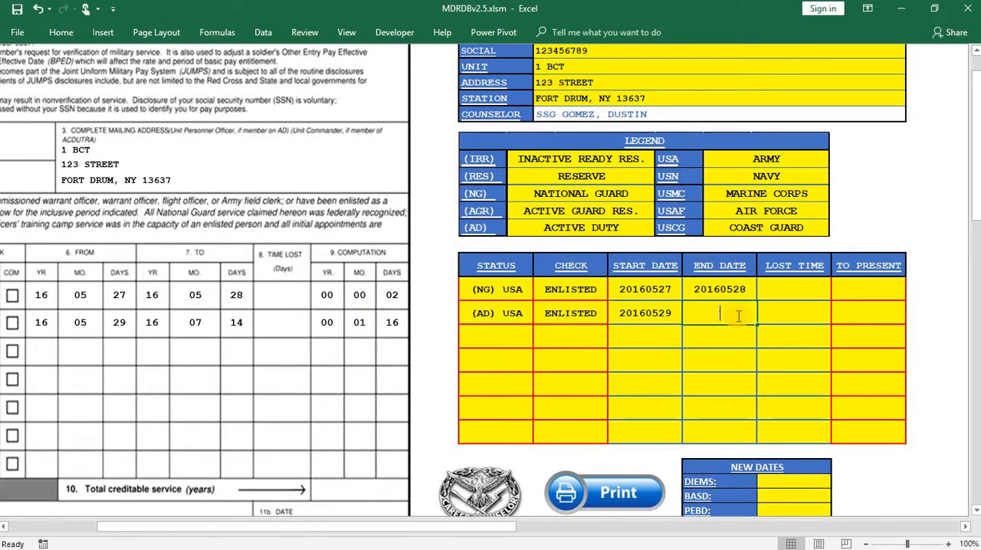
pyautogui.click(446, 338)
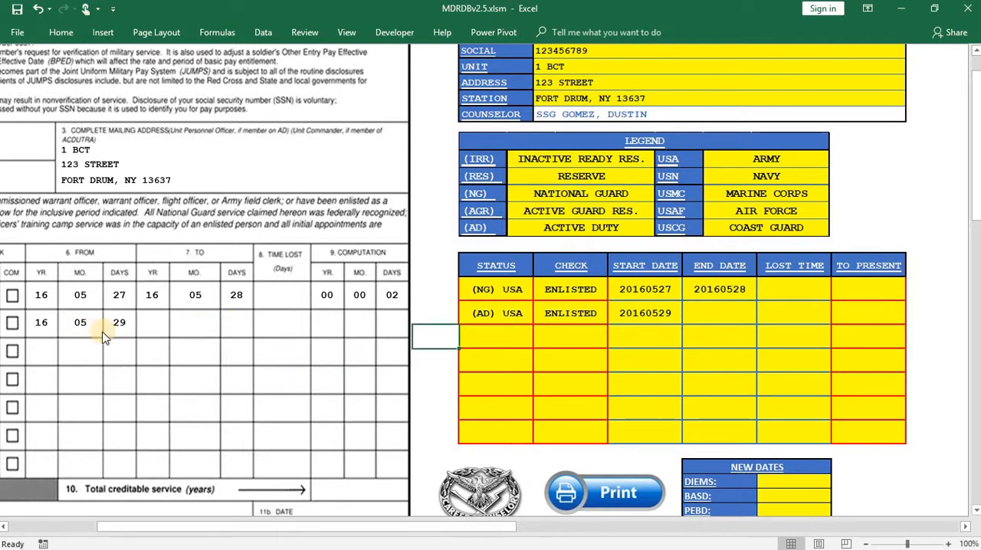
# - Mark the second service row as running to PRESENT
pyautogui.click(881, 315)
pyautogui.click(913, 316)
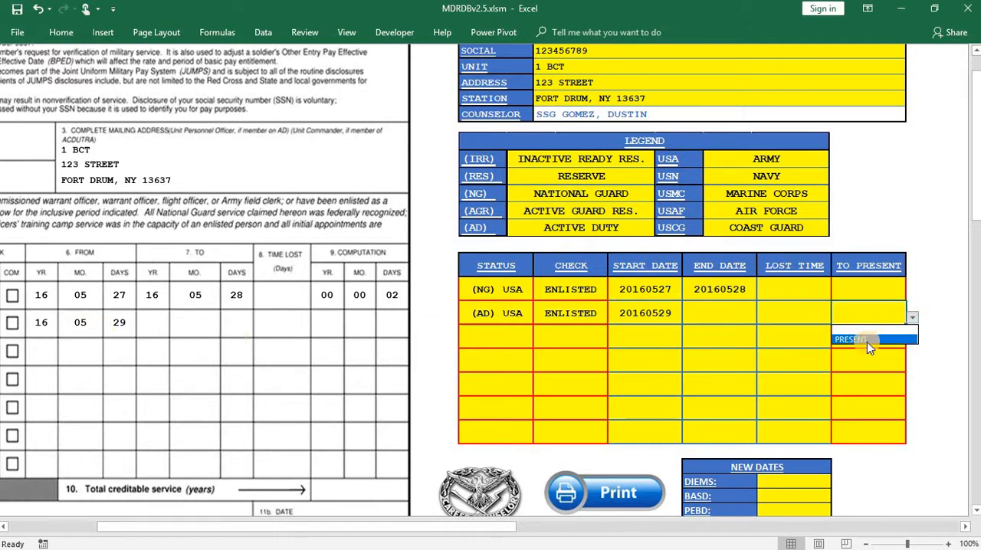
pyautogui.click(866, 340)
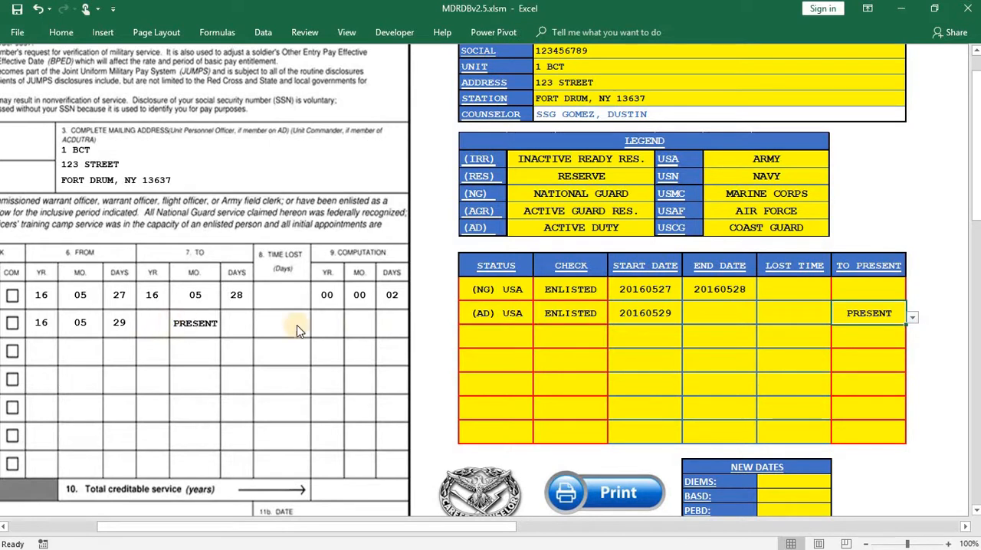
pyautogui.click(431, 335)
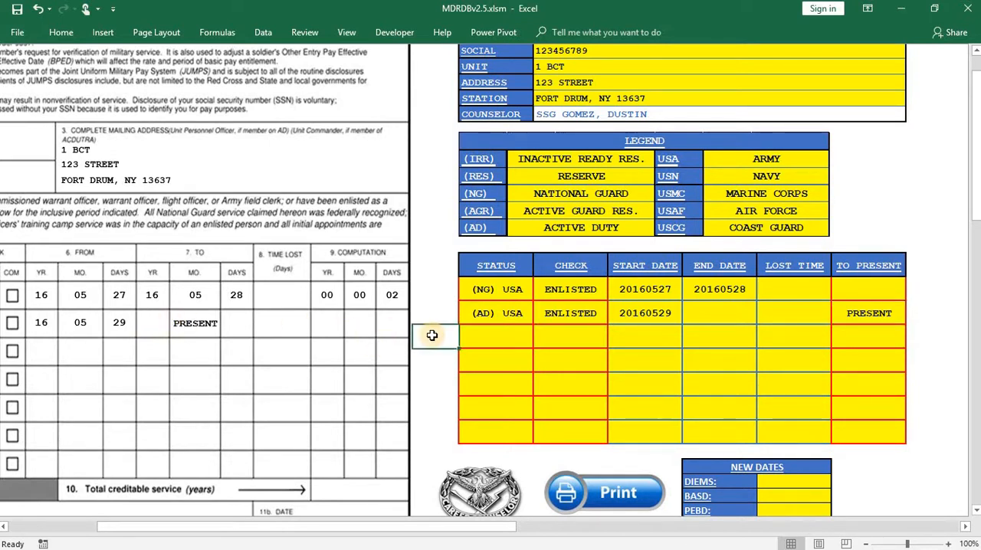
# - Review the filled-in form, from the member's service entries down to the Adjutant General section
pyautogui.scroll(-2, 432, 335)
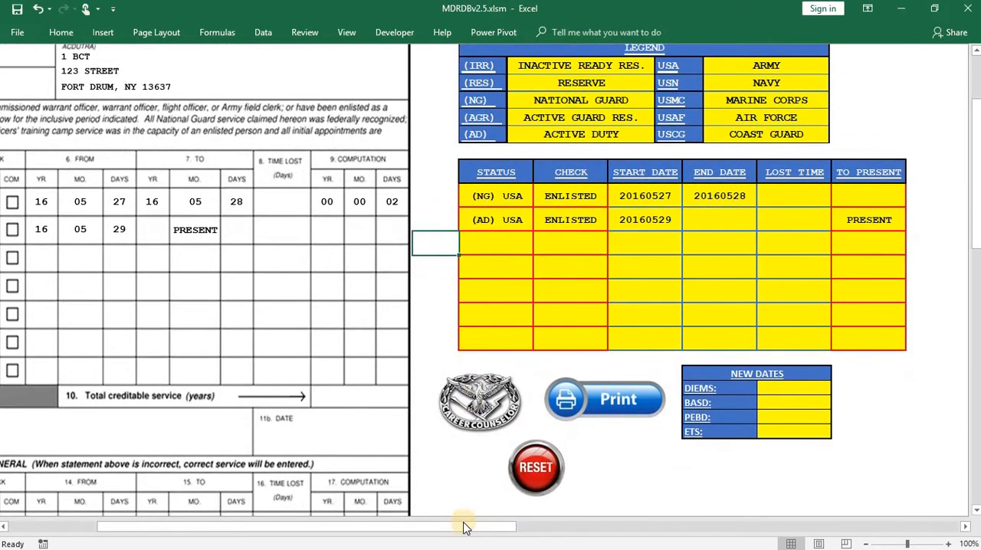
pyautogui.moveTo(410, 527); pyautogui.dragTo(329, 527)
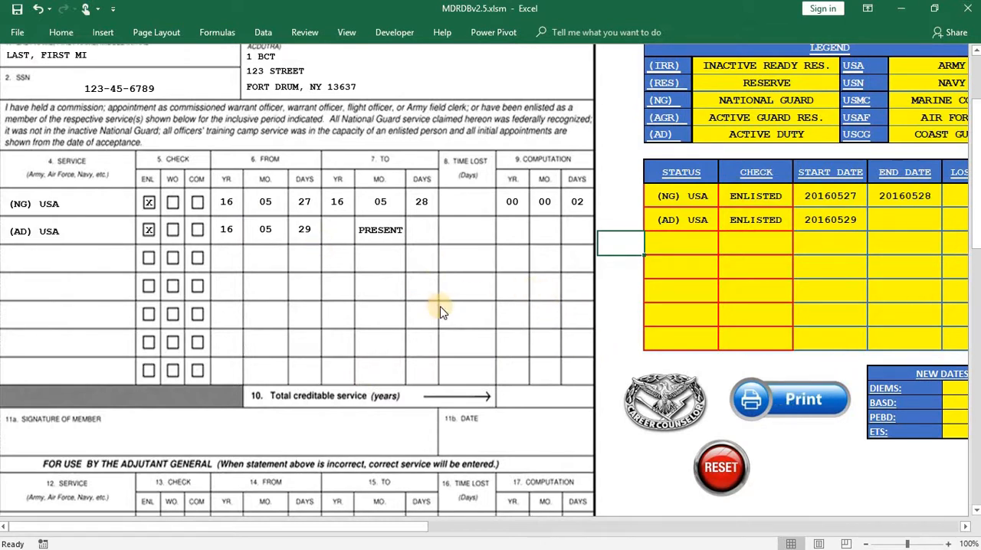
pyautogui.scroll(-1, 577, 493)
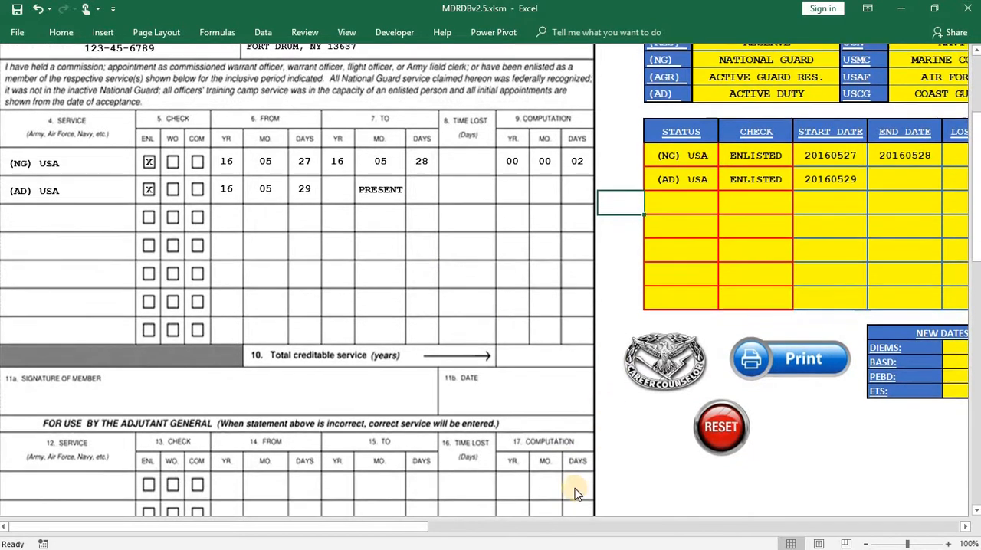
pyautogui.moveTo(418, 526); pyautogui.dragTo(276, 527)
pyautogui.scroll(-2, 76, 426)
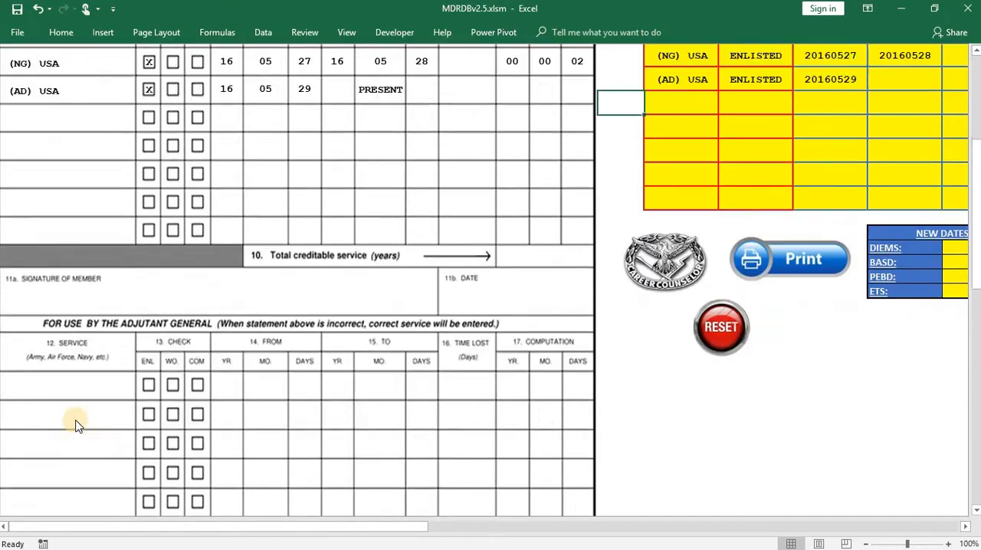
pyautogui.scroll(-2, 70, 406)
pyautogui.scroll(4, 486, 437)
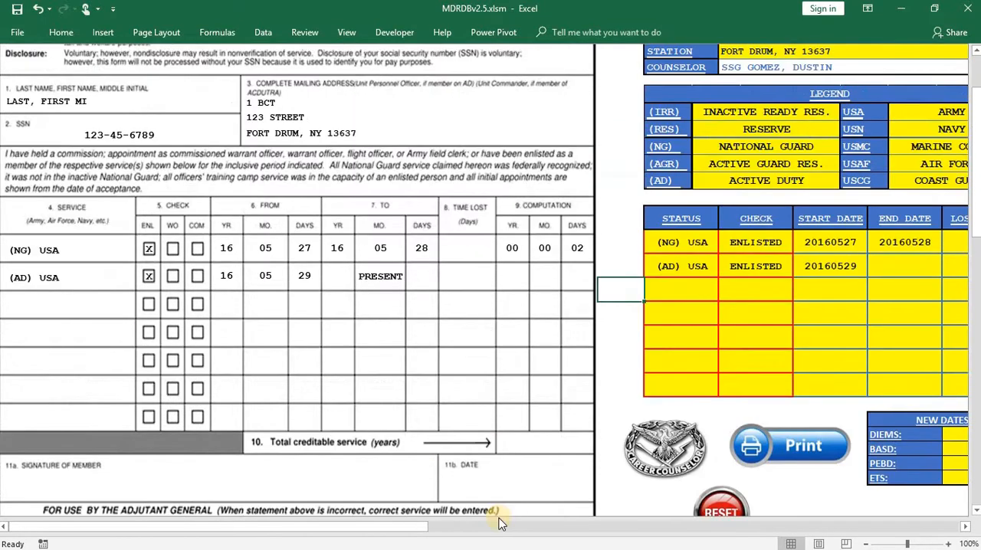
# - Set the DIEMS in the new dates block to 20160524
pyautogui.moveTo(438, 526); pyautogui.dragTo(635, 451)
pyautogui.scroll(-2, 636, 451)
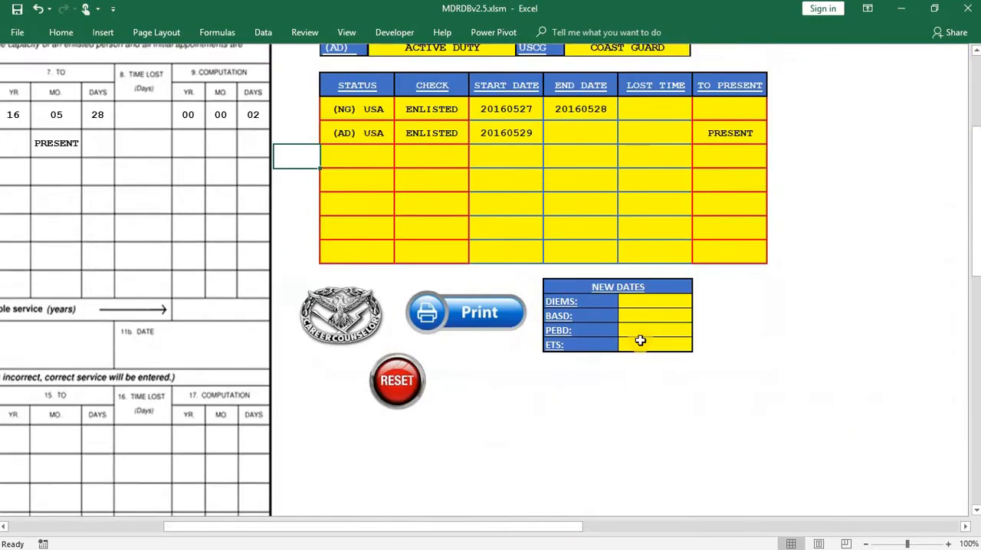
pyautogui.click(638, 304)
pyautogui.write('2')
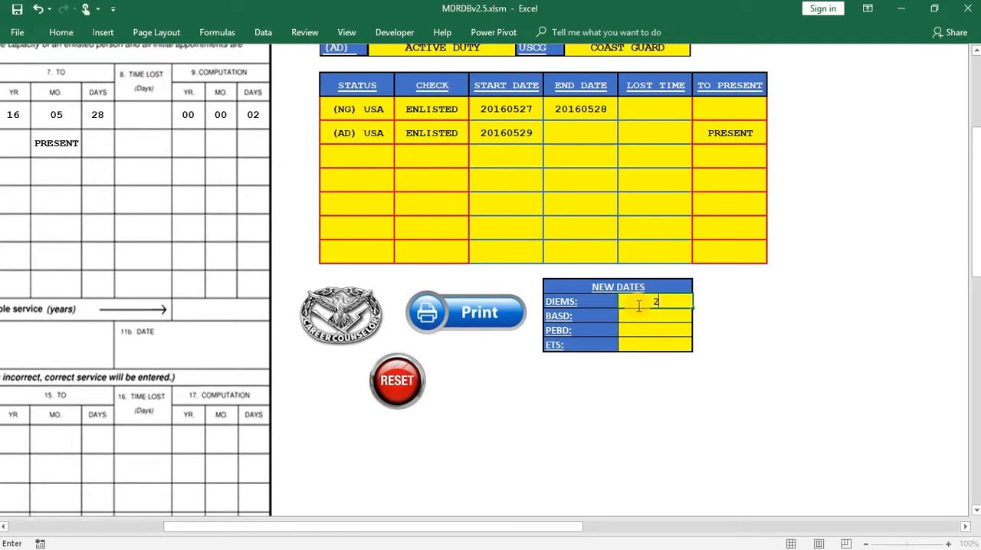
pyautogui.write('0160524')
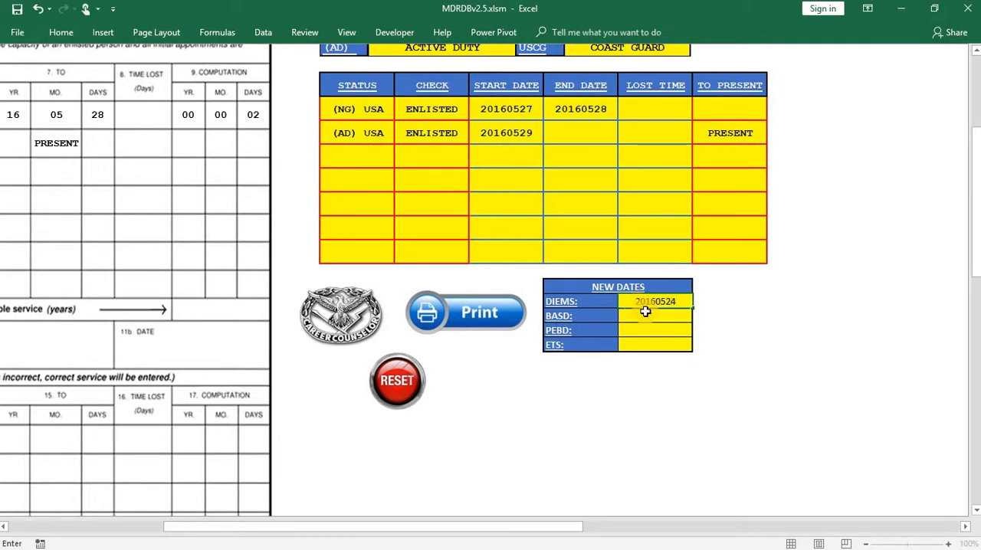
pyautogui.press('Return')
# - Set the new BASD to 20160527 and the new PEBD to 20150424
pyautogui.write('2016052')
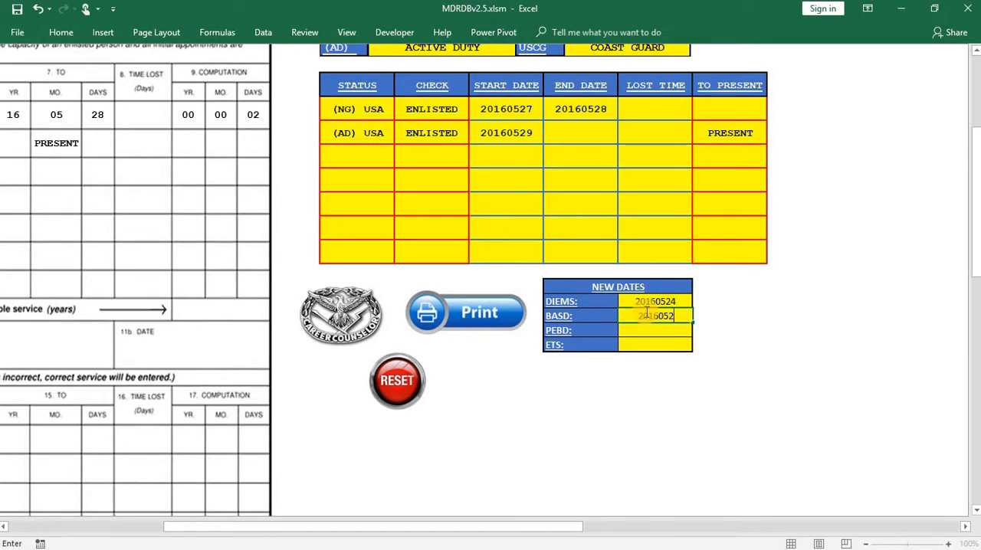
pyautogui.write('7')
pyautogui.press('Return')
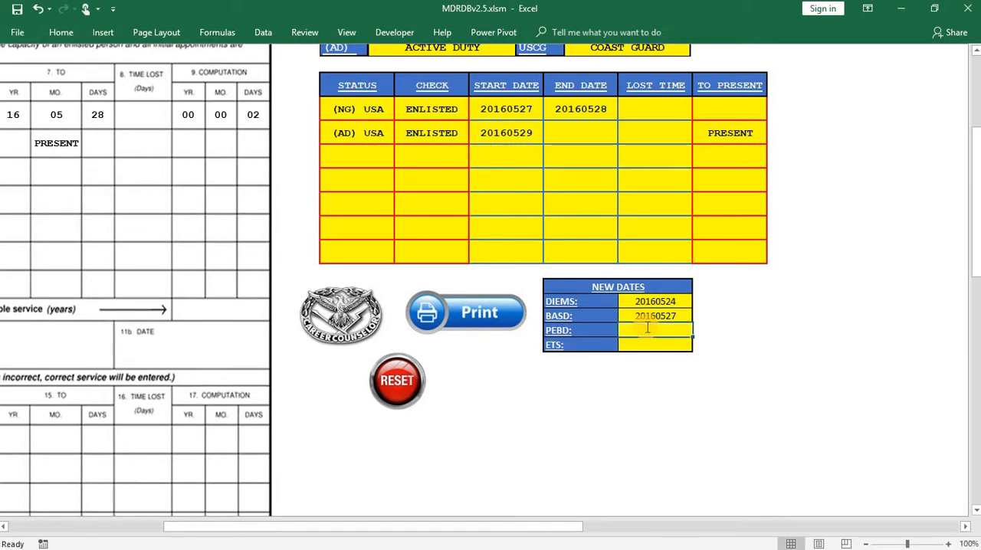
pyautogui.write('20150424')
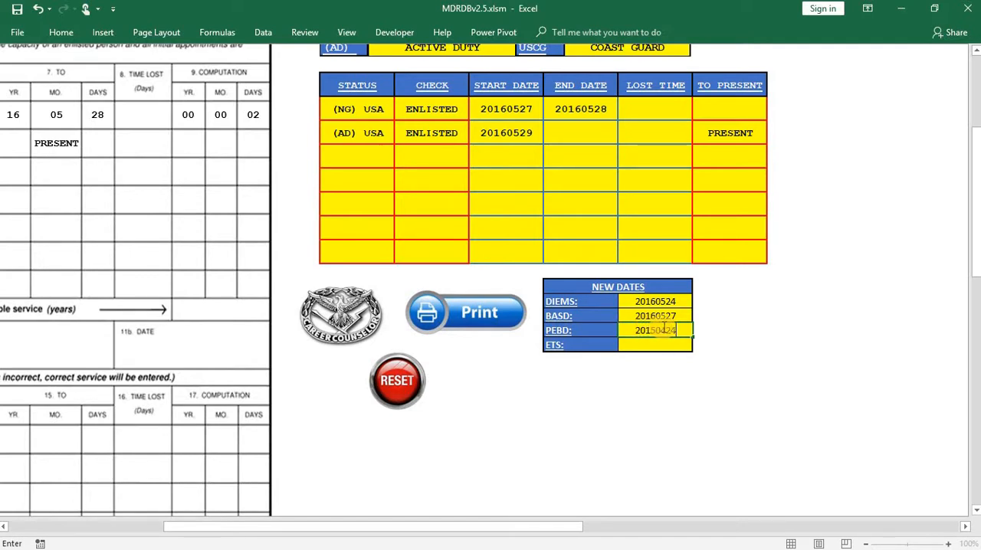
# - Set the ETS in the new dates block to 20210321 and check it in the form's Adjutant General section
pyautogui.press('Return')
pyautogui.write('20210321')
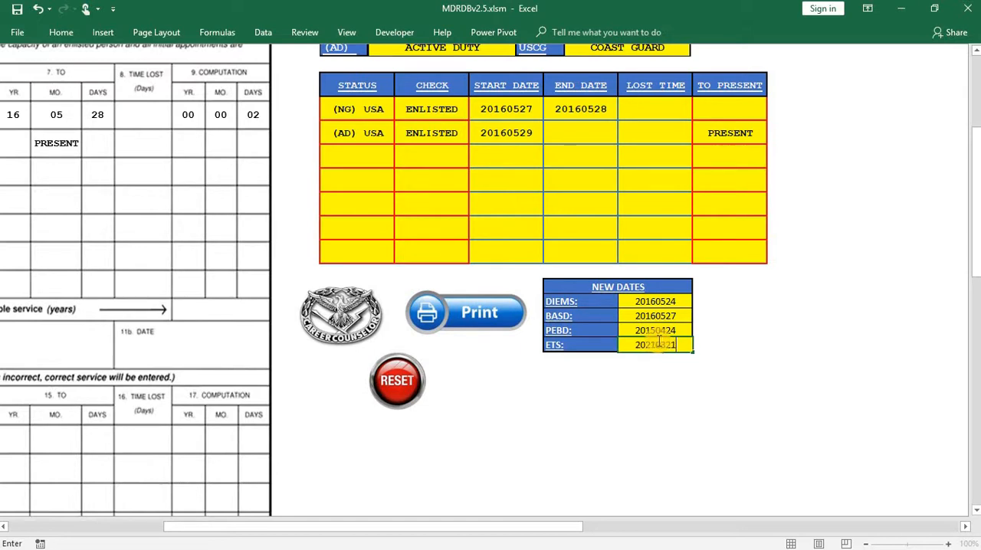
pyautogui.click(675, 431)
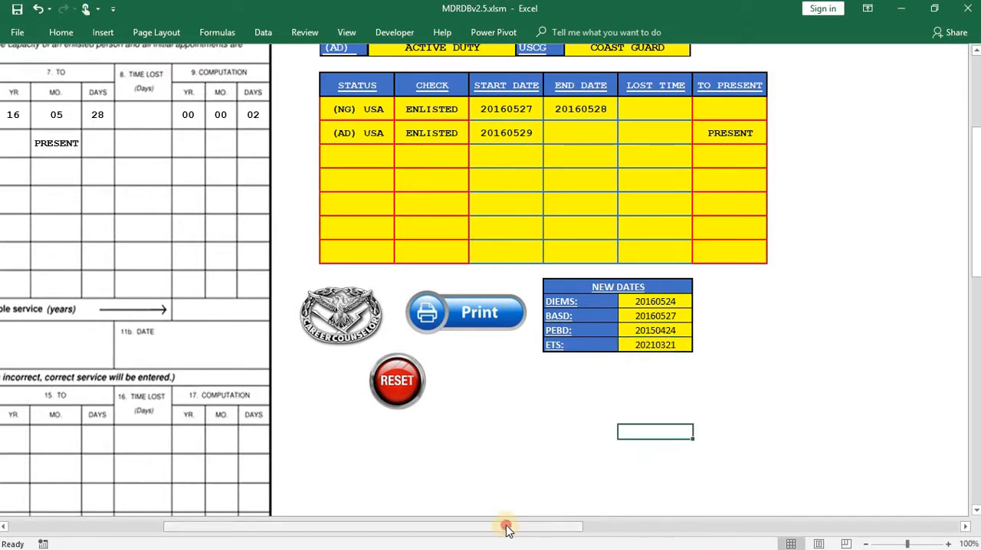
pyautogui.moveTo(506, 527); pyautogui.dragTo(263, 520)
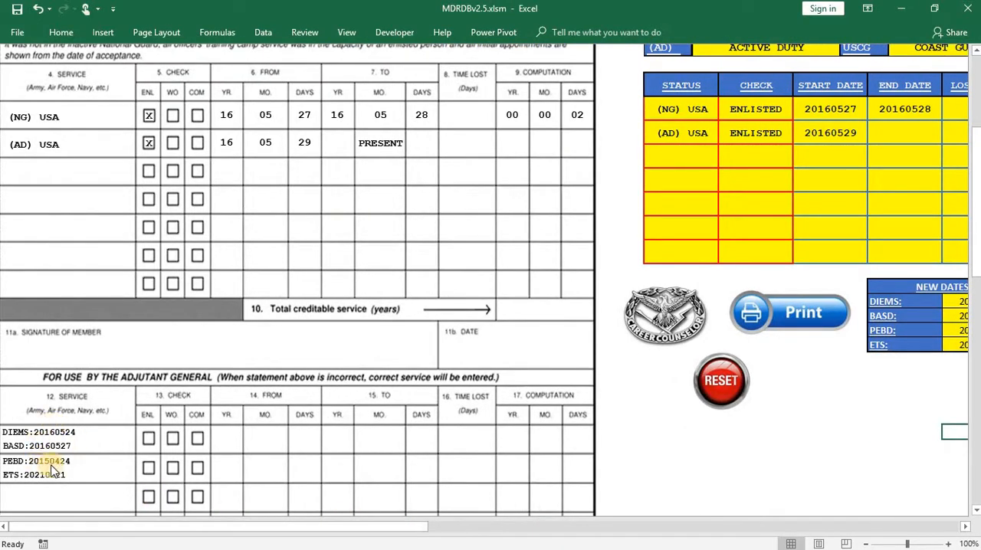
# - Clear the ETS from the new dates block and check the Adjutant General section of the form
pyautogui.click(961, 347)
pyautogui.press('BackSpace')
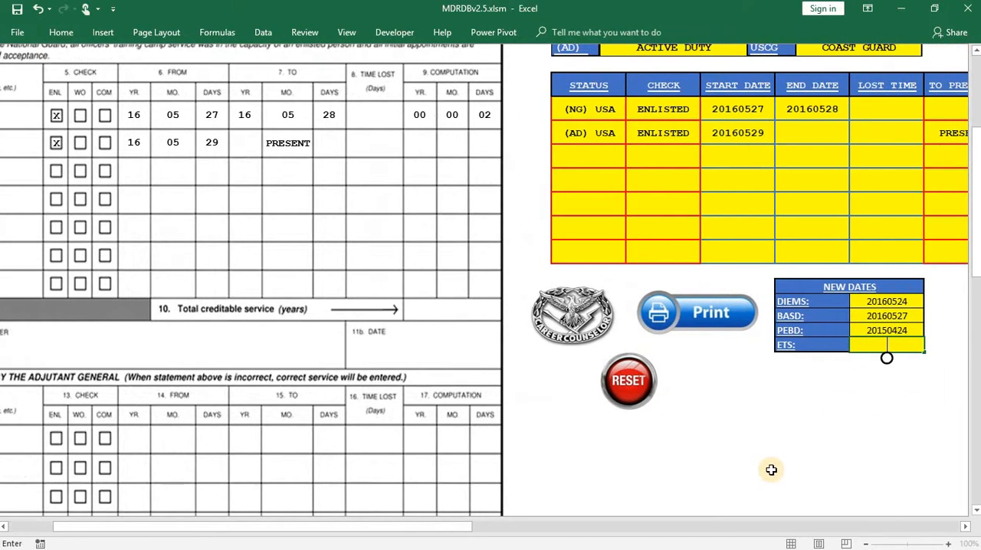
pyautogui.click(847, 445)
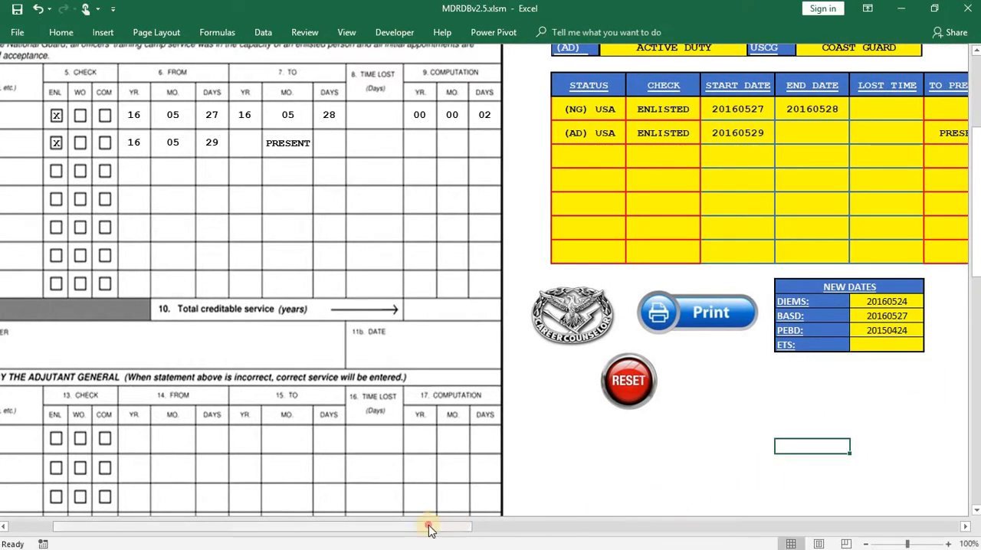
pyautogui.moveTo(429, 529); pyautogui.dragTo(414, 528)
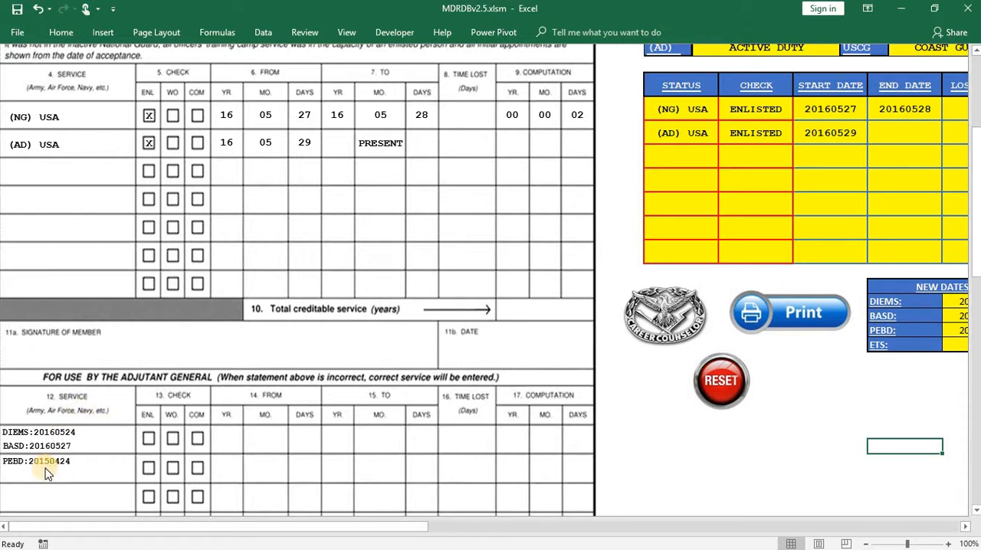
# - Try to reset the statement of service form and end the macro run
pyautogui.scroll(1, 230, 456)
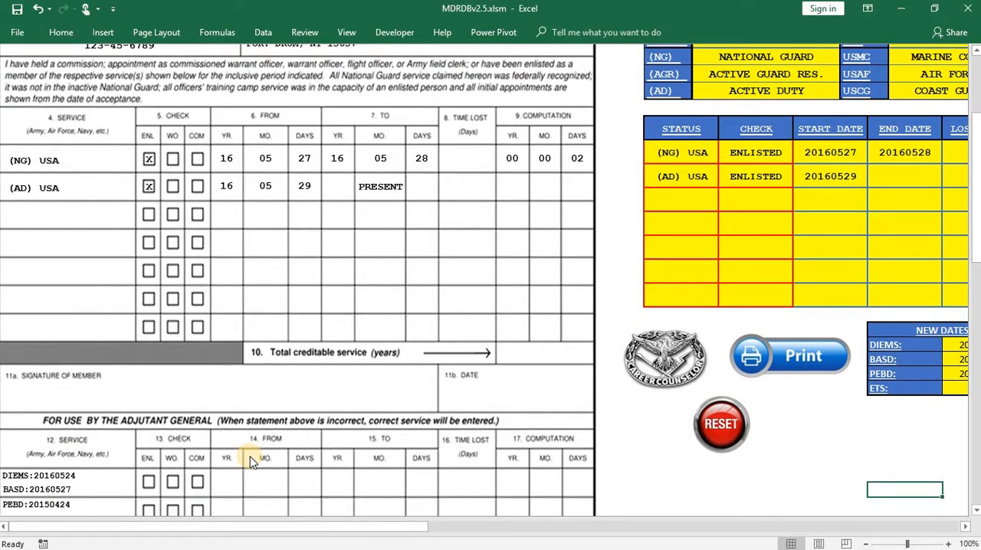
pyautogui.scroll(1, 253, 460)
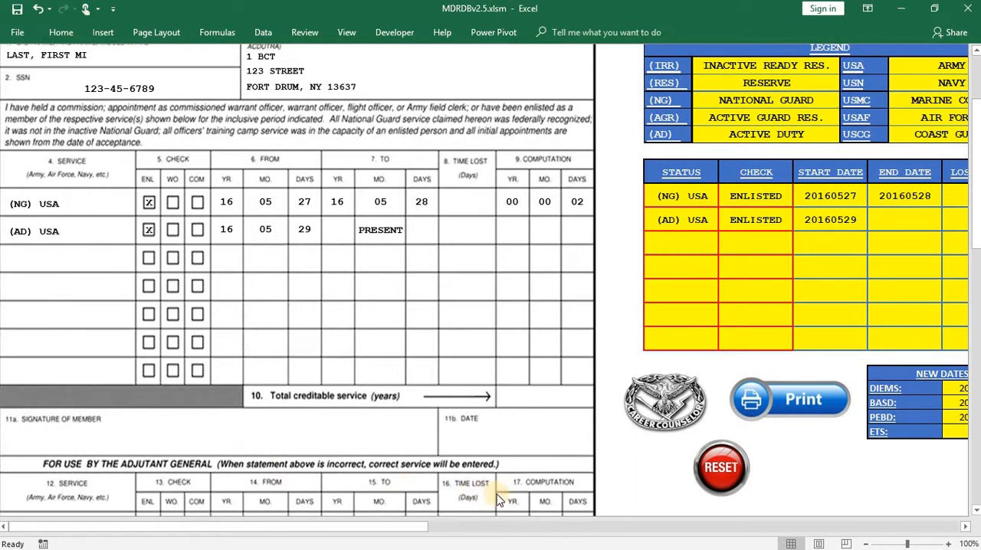
pyautogui.click(737, 473)
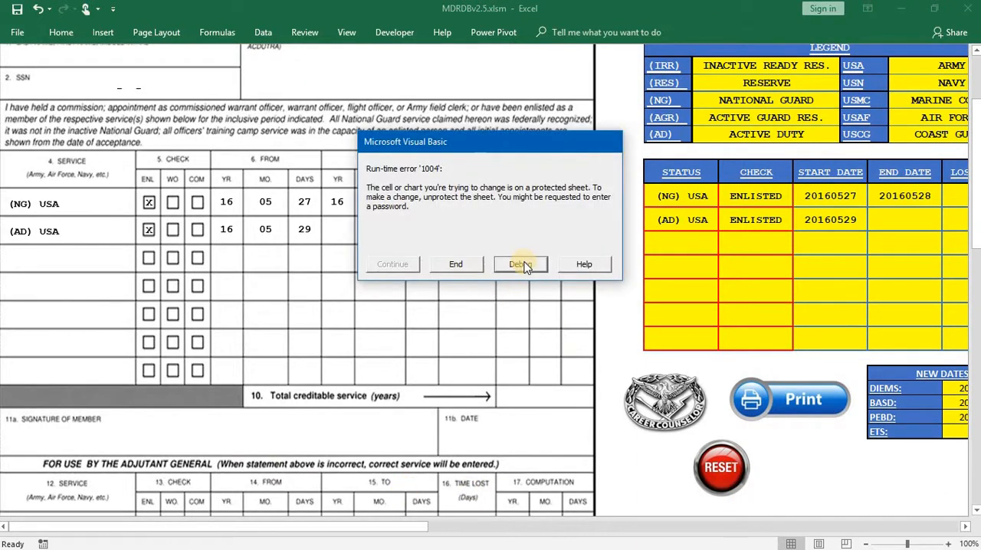
pyautogui.click(471, 266)
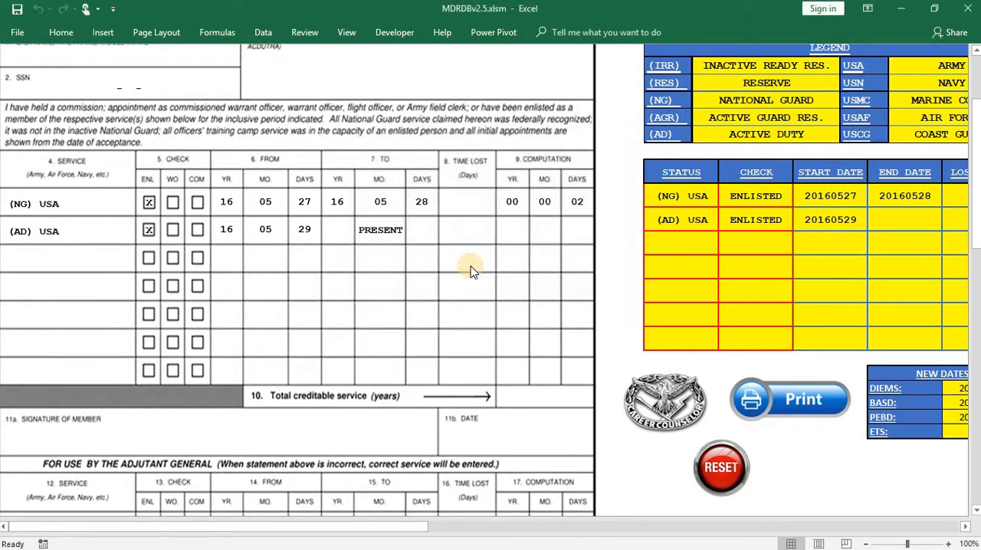
# - Examine the soldier's information, service entries and new dates on the statement of service form after the reset attempt
pyautogui.scroll(3, 626, 476)
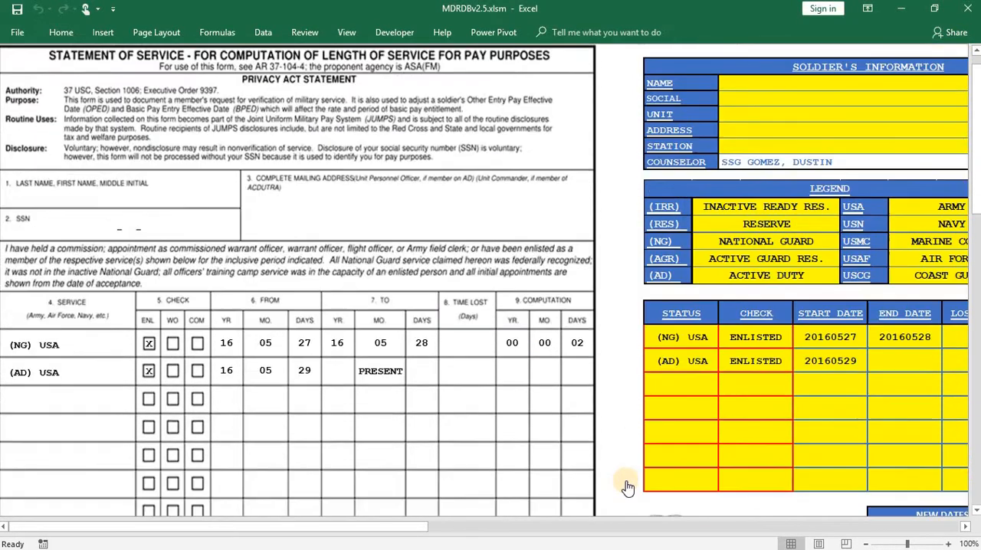
pyautogui.scroll(-2, 626, 478)
pyautogui.scroll(-3, 628, 477)
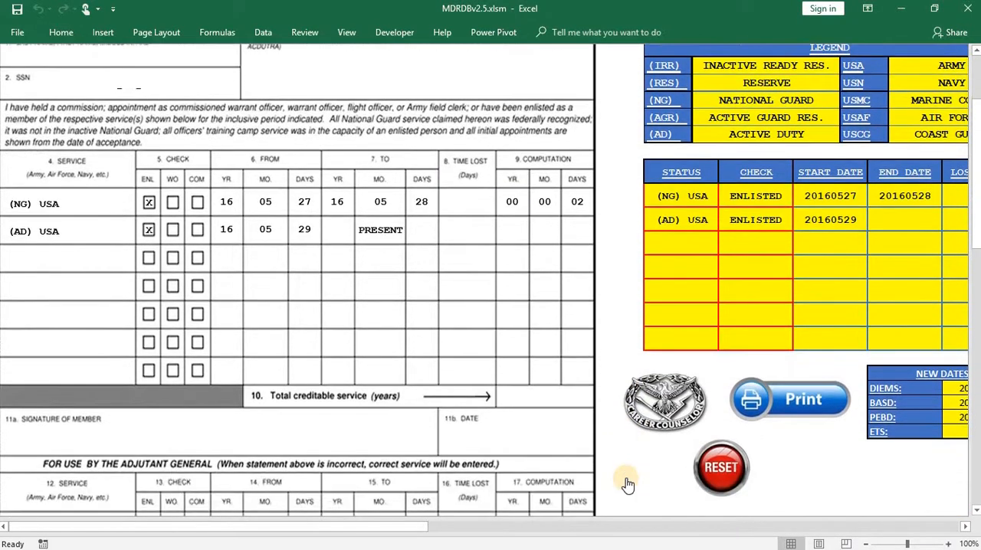
pyautogui.scroll(2, 628, 480)
pyautogui.scroll(-2, 763, 69)
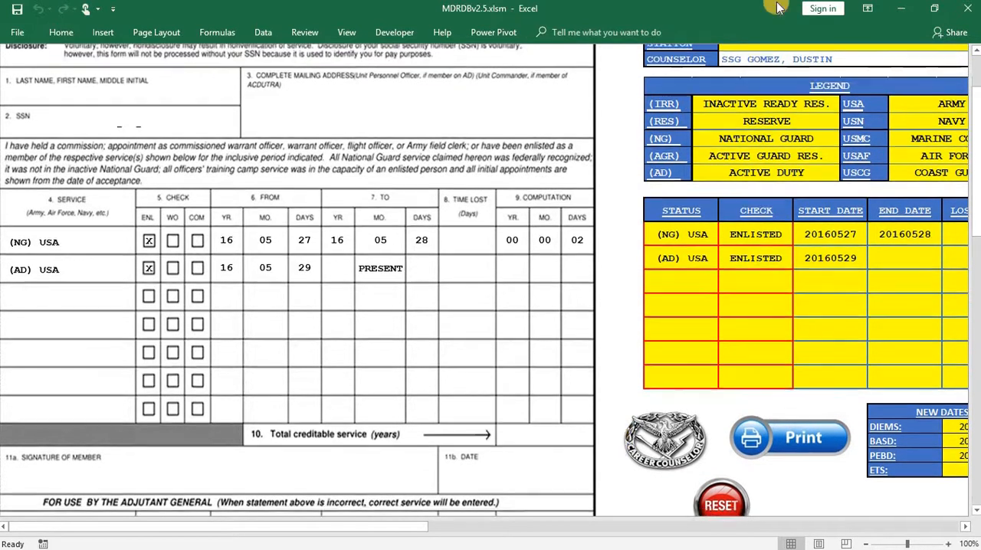
pyautogui.scroll(4, 774, 134)
pyautogui.scroll(-4, 688, 358)
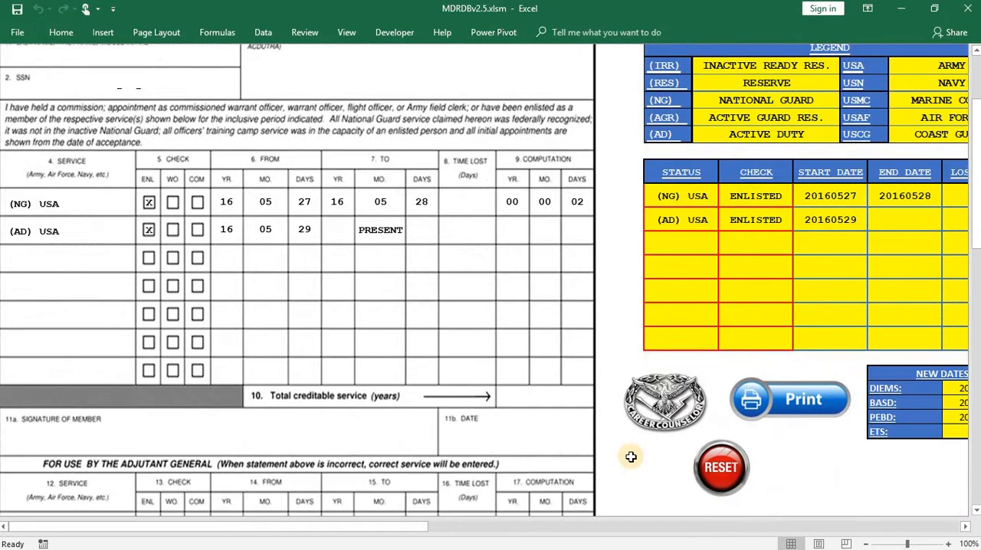
pyautogui.scroll(6, 510, 431)
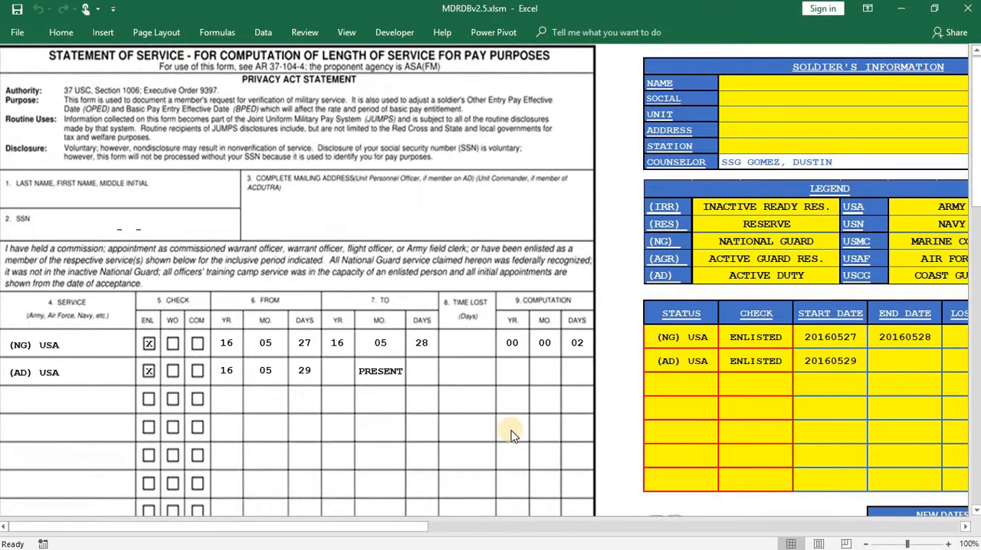
pyautogui.scroll(-1, 581, 437)
pyautogui.scroll(-6, 581, 437)
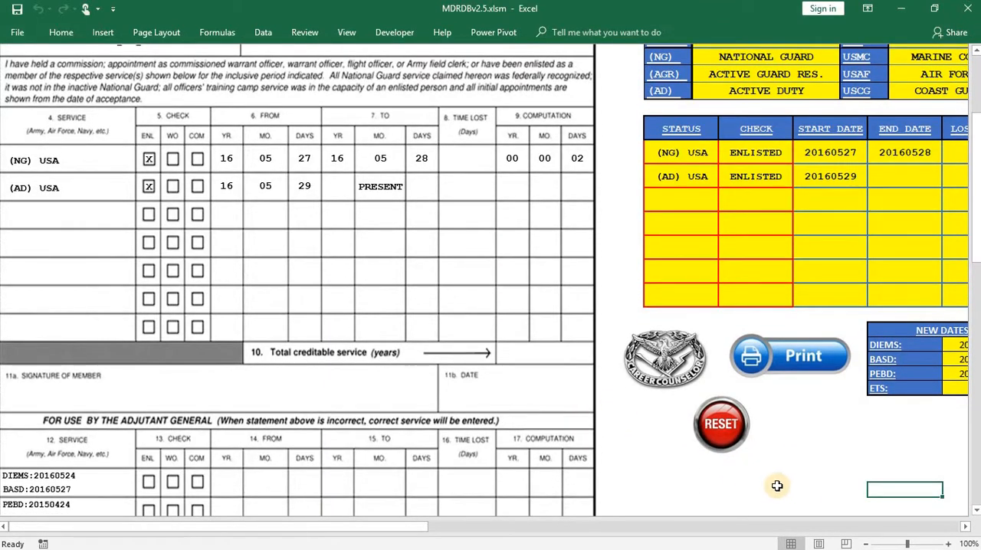
pyautogui.scroll(-2, 767, 487)
pyautogui.scroll(1, 764, 492)
pyautogui.scroll(8, 764, 491)
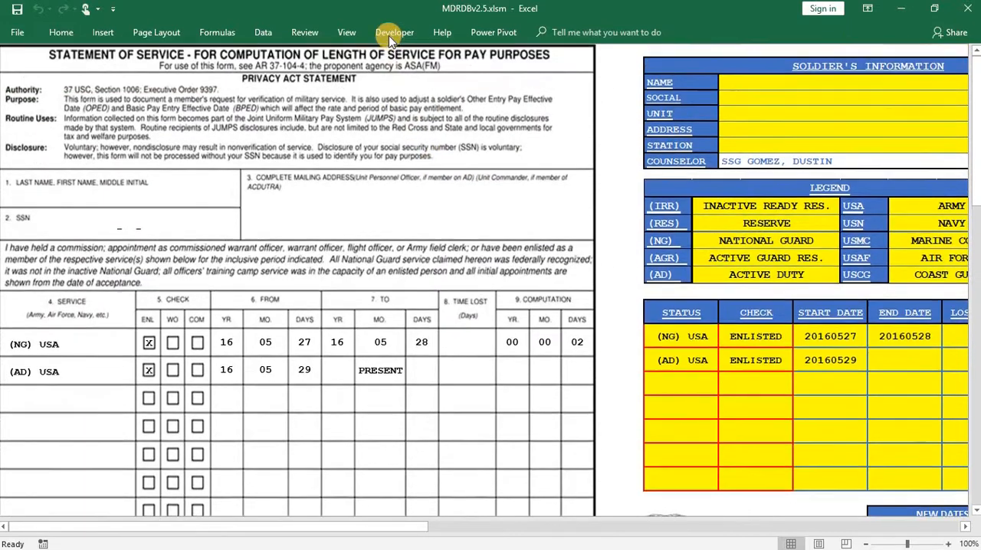
pyautogui.click(393, 34)
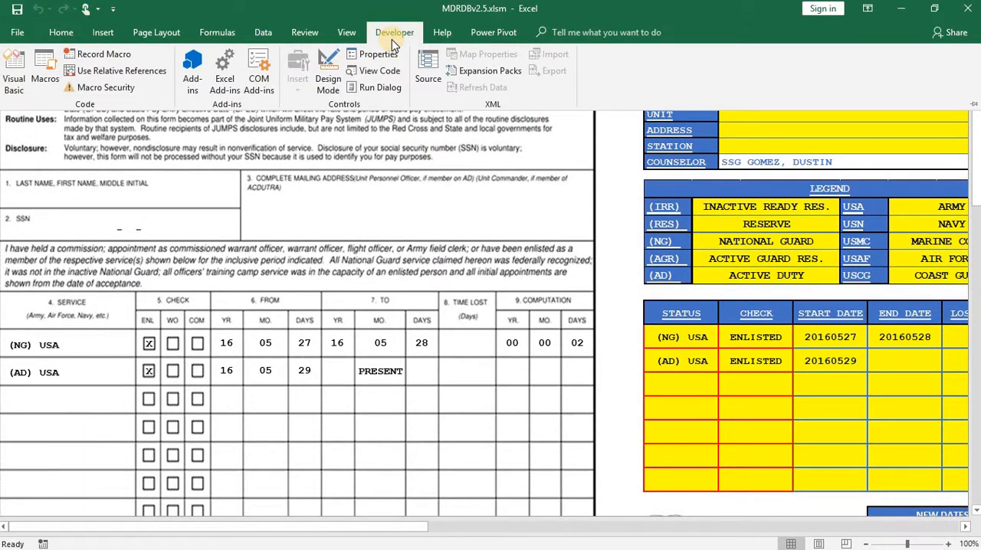
pyautogui.click(626, 217)
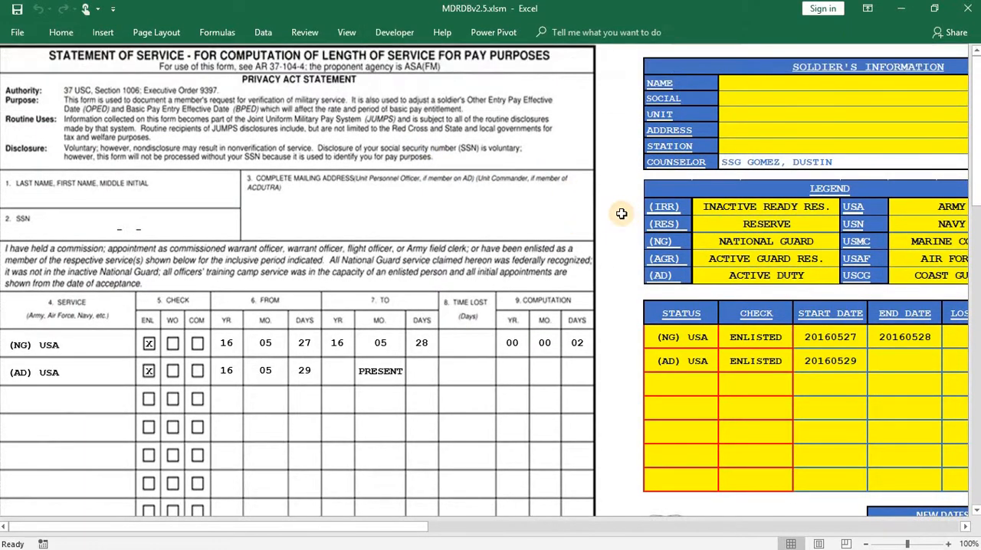
# - Recheck the form's service rows, the dates in the Adjutant General section and the soldier's information block
pyautogui.scroll(-9, 625, 230)
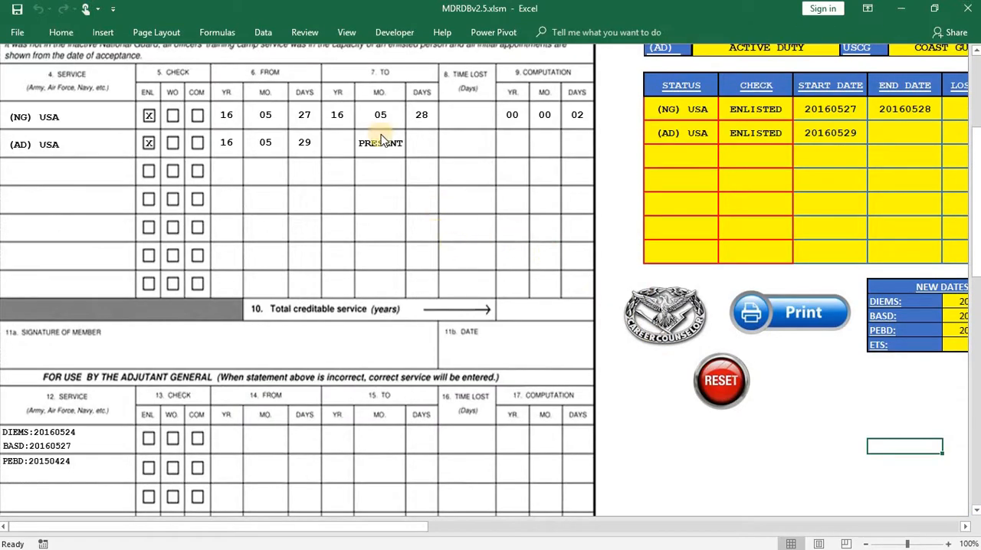
pyautogui.scroll(1, 637, 379)
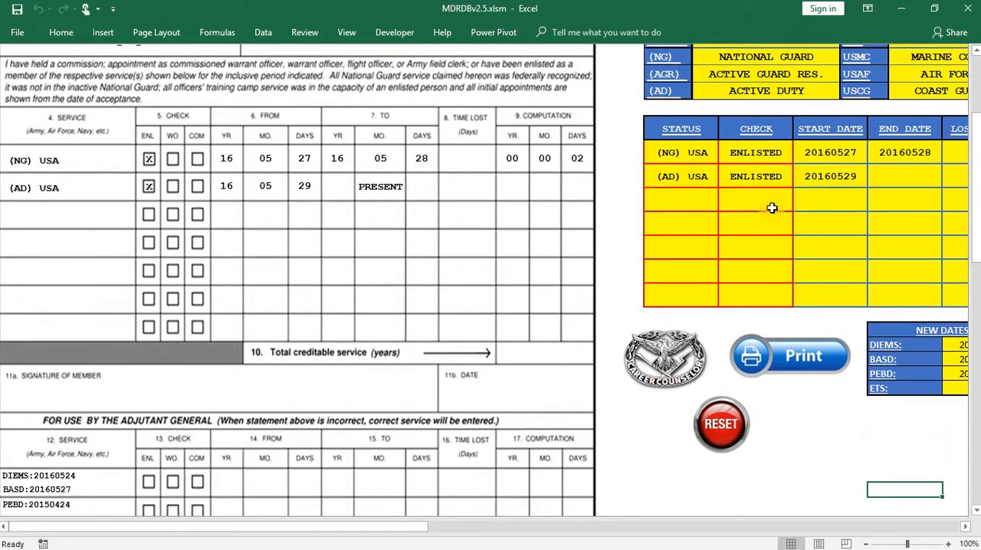
pyautogui.scroll(1, 747, 196)
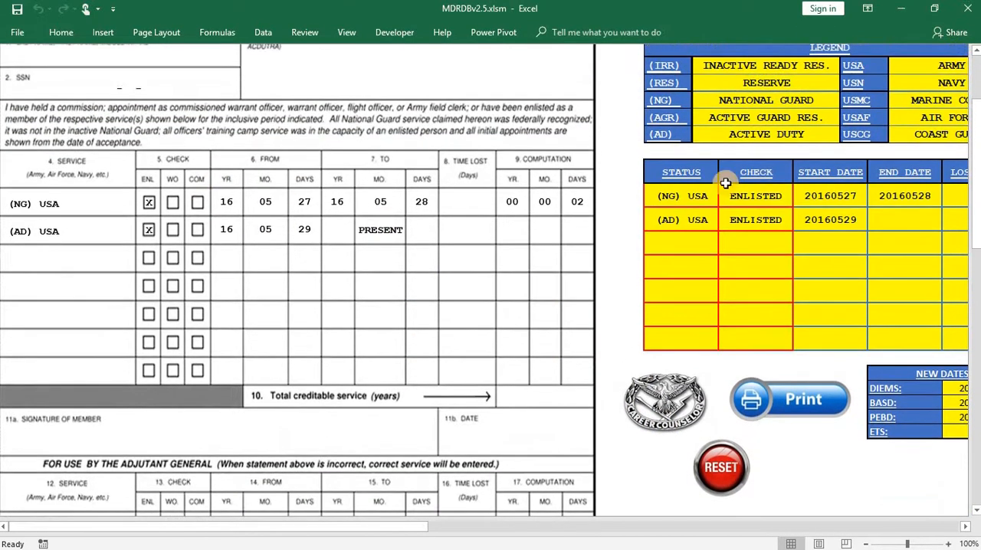
pyautogui.doubleClick(612, 334)
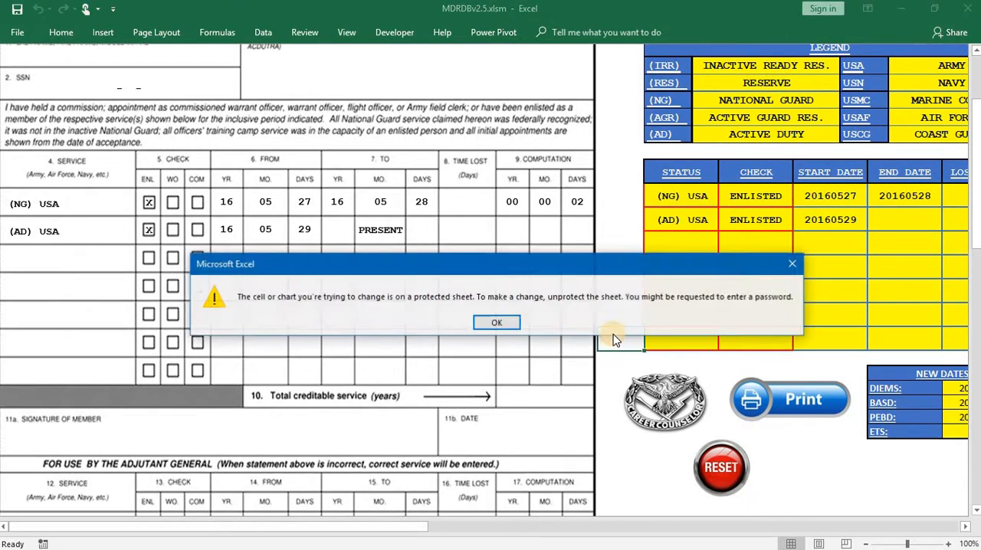
pyautogui.click(494, 323)
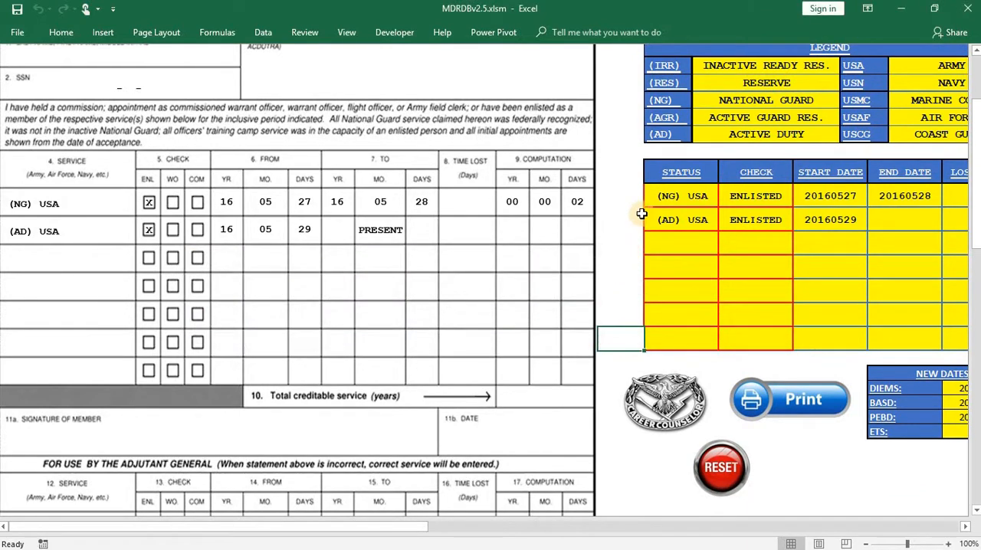
pyautogui.scroll(-3, 626, 215)
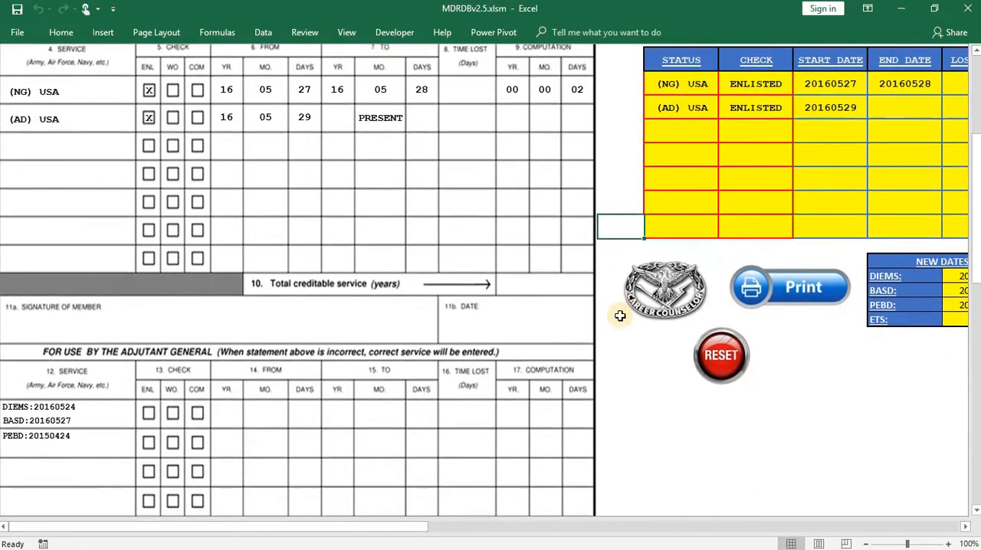
pyautogui.scroll(3, 629, 198)
pyautogui.scroll(3, 628, 197)
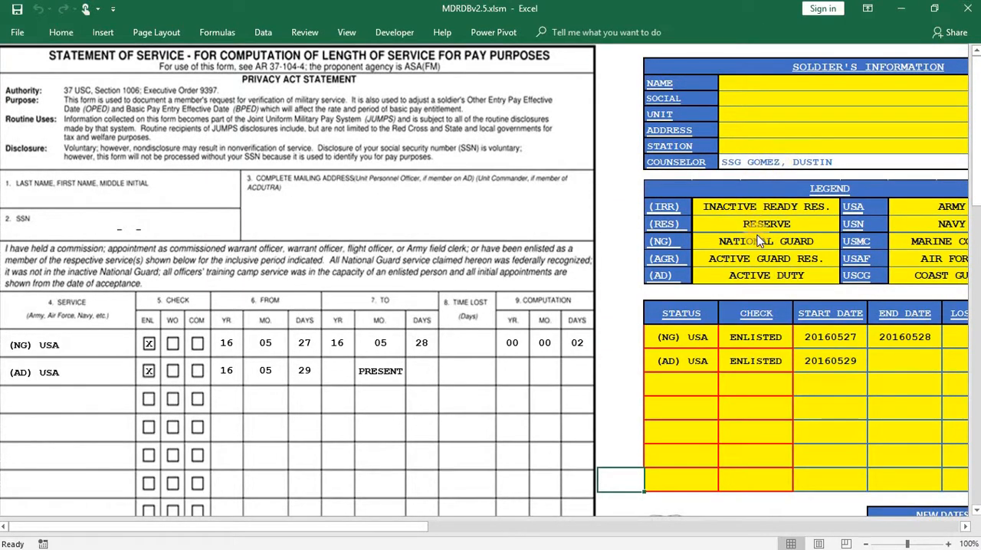
# - Leave the form for the main menu, look at the UIC Data sheet, and return to the main menu
pyautogui.scroll(-4, 752, 368)
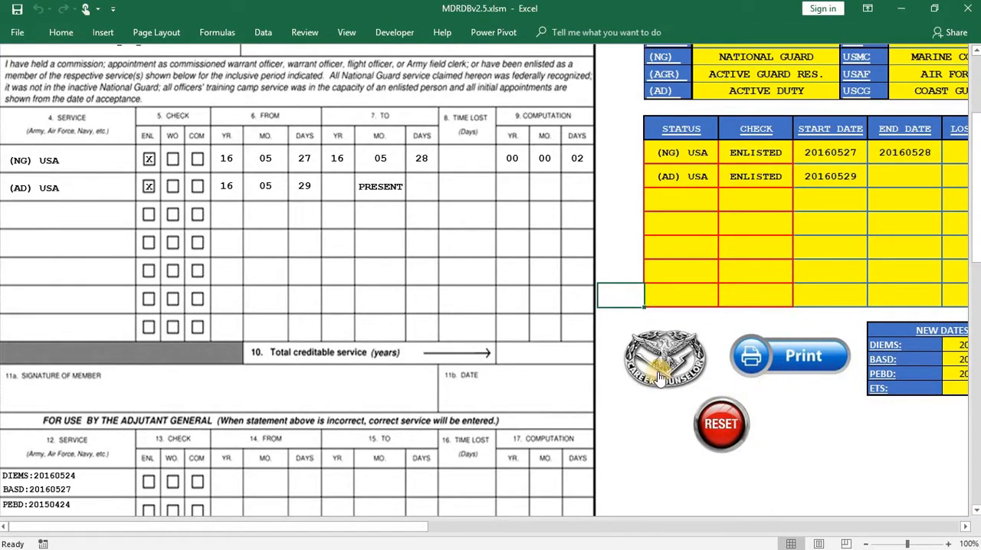
pyautogui.click(659, 377)
pyautogui.click(240, 277)
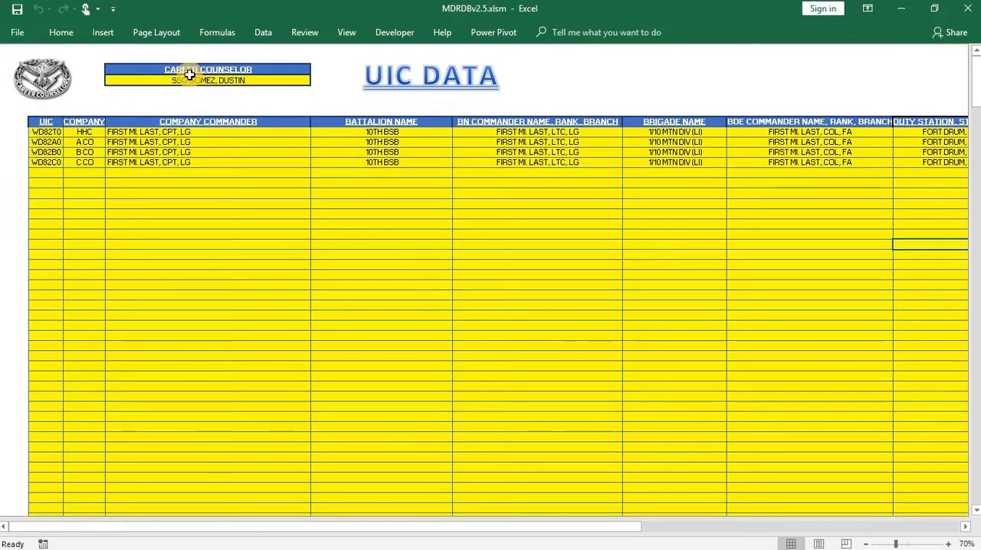
pyautogui.click(54, 84)
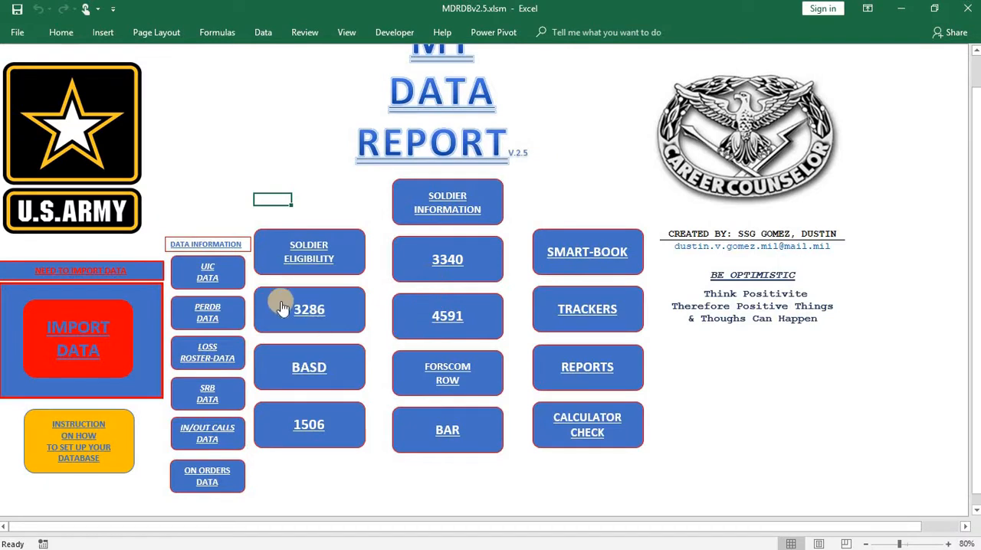
# - On the BAR form, set Battalion or Brigade Bar to BATTALION and return to the main menu
pyautogui.click(424, 433)
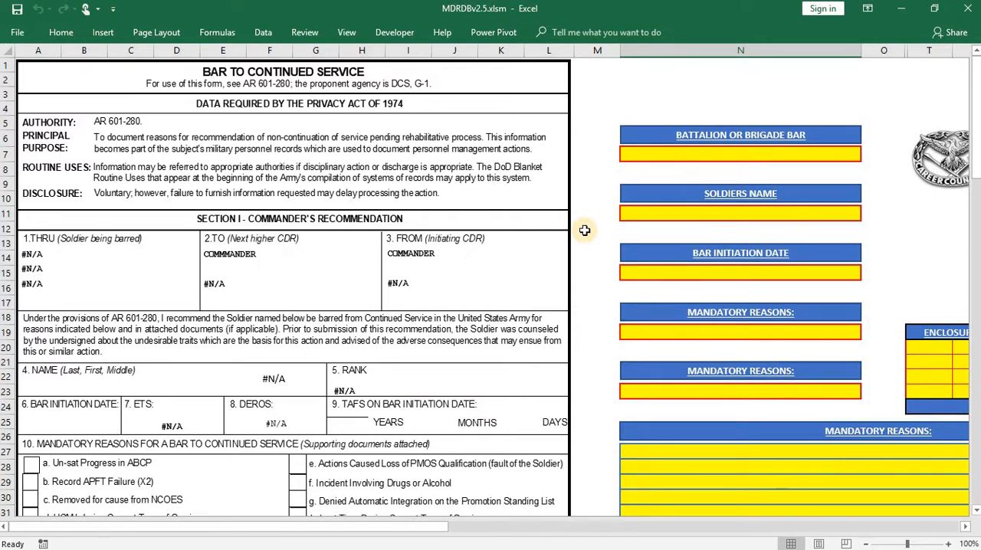
pyautogui.click(787, 159)
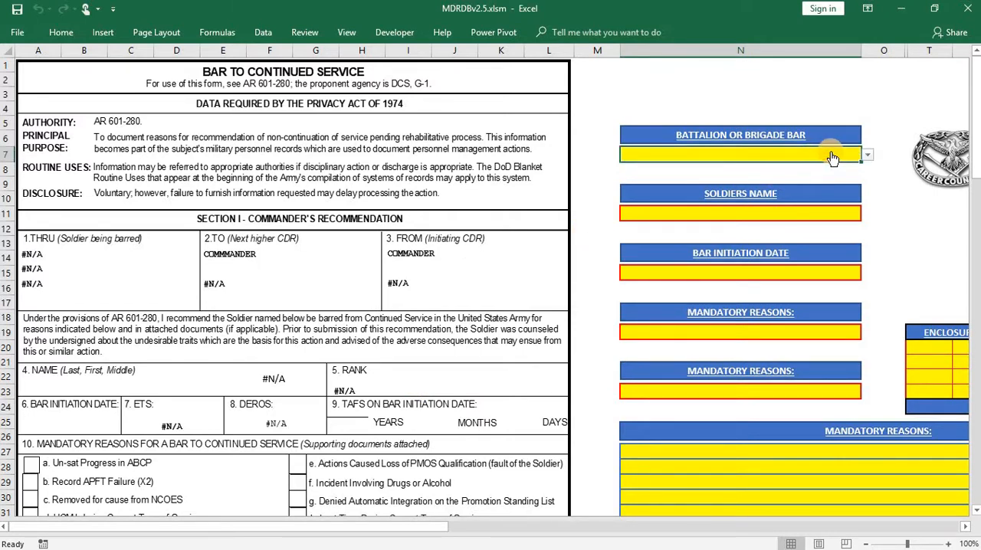
pyautogui.click(867, 155)
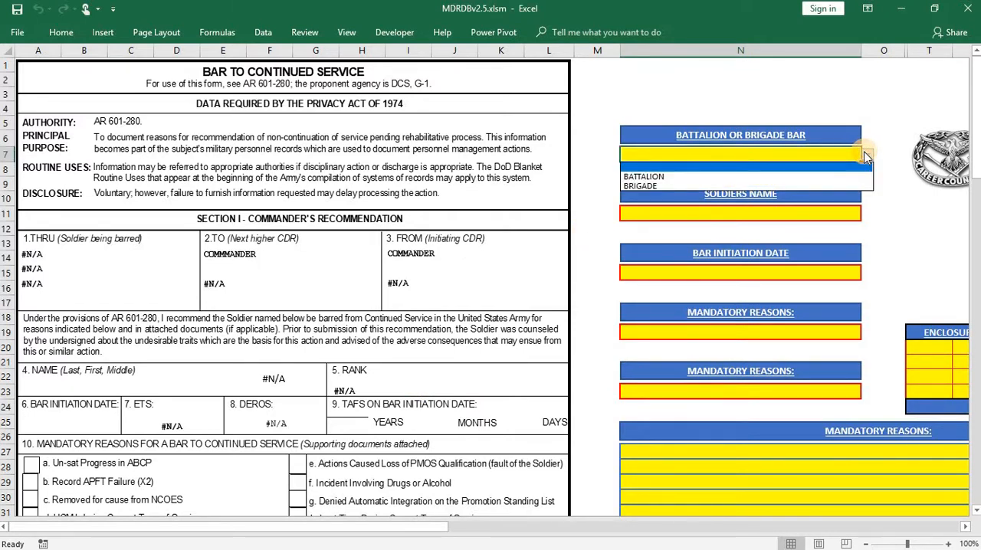
pyautogui.click(661, 178)
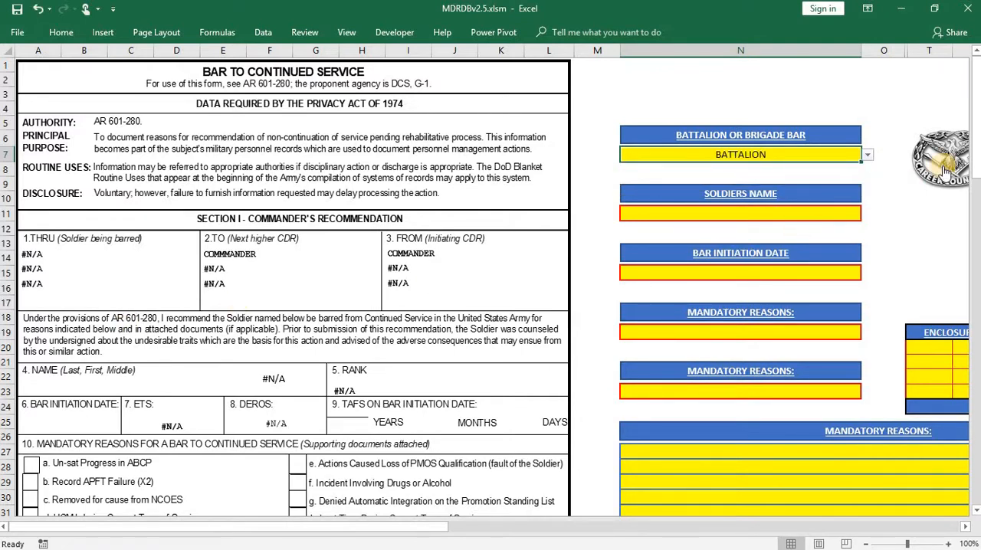
pyautogui.click(884, 200)
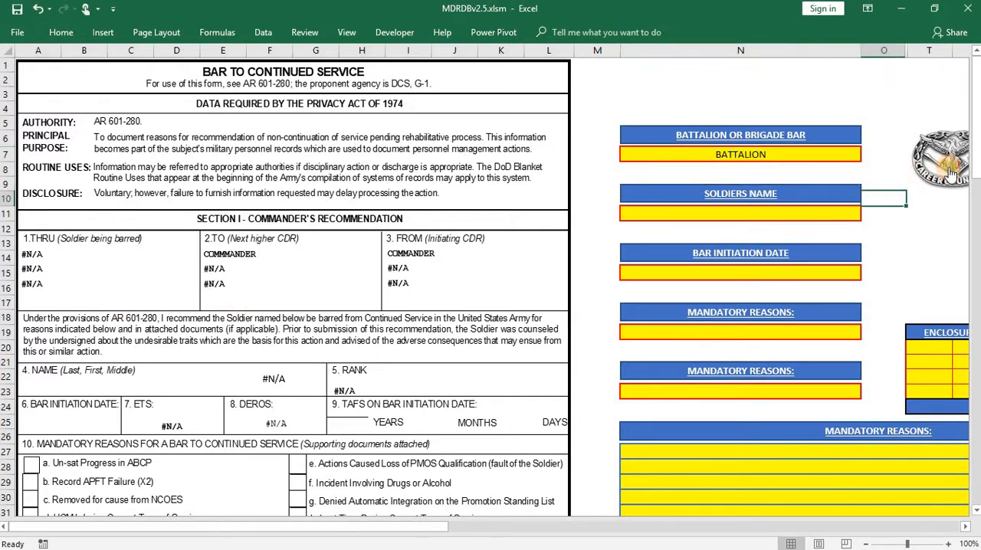
pyautogui.click(829, 206)
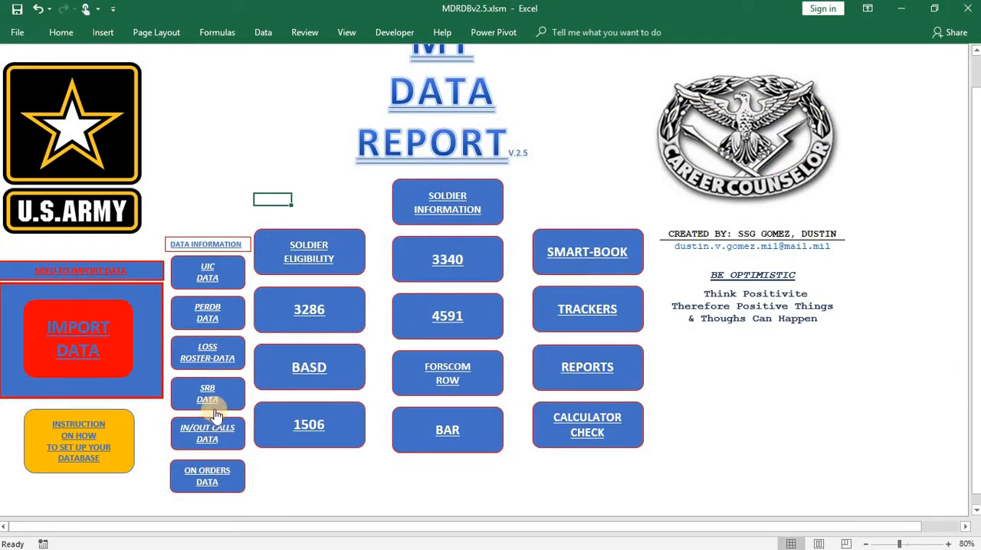
# - Look over the UIC Data sheet and reopen the BAR form from the main menu
pyautogui.click(211, 274)
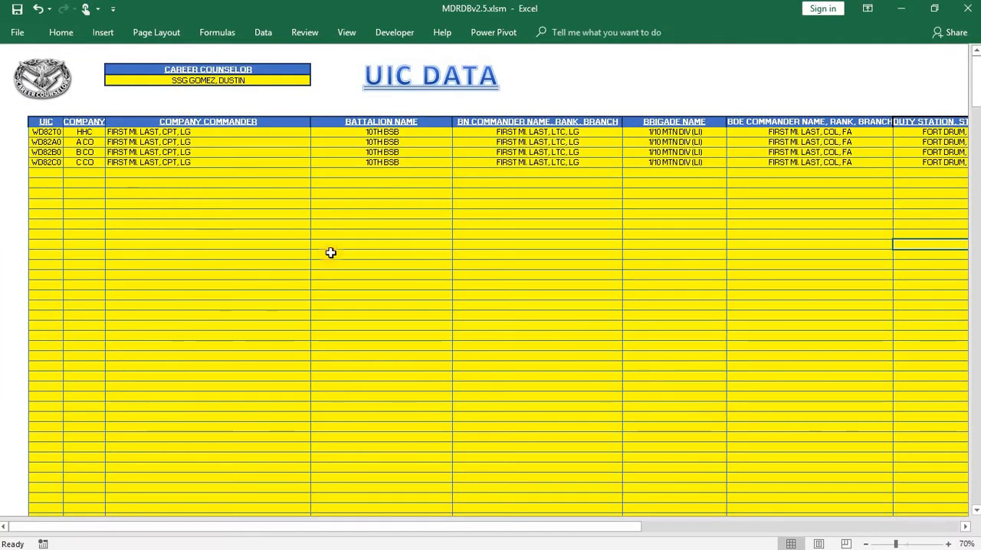
pyautogui.click(34, 89)
pyautogui.click(432, 434)
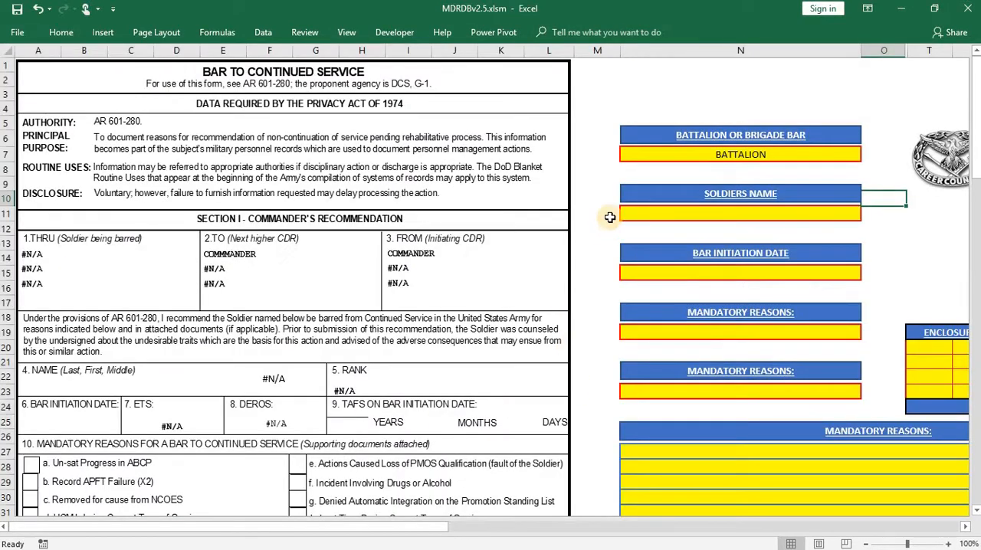
# - Switch Battalion or Brigade Bar to BRIGADE and back to BATTALION
pyautogui.click(857, 158)
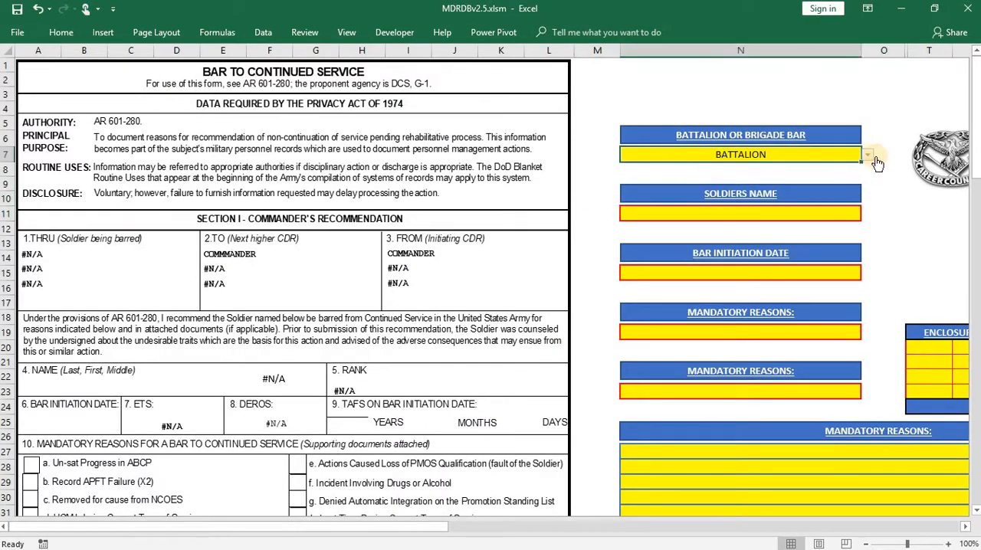
pyautogui.click(871, 157)
pyautogui.click(730, 188)
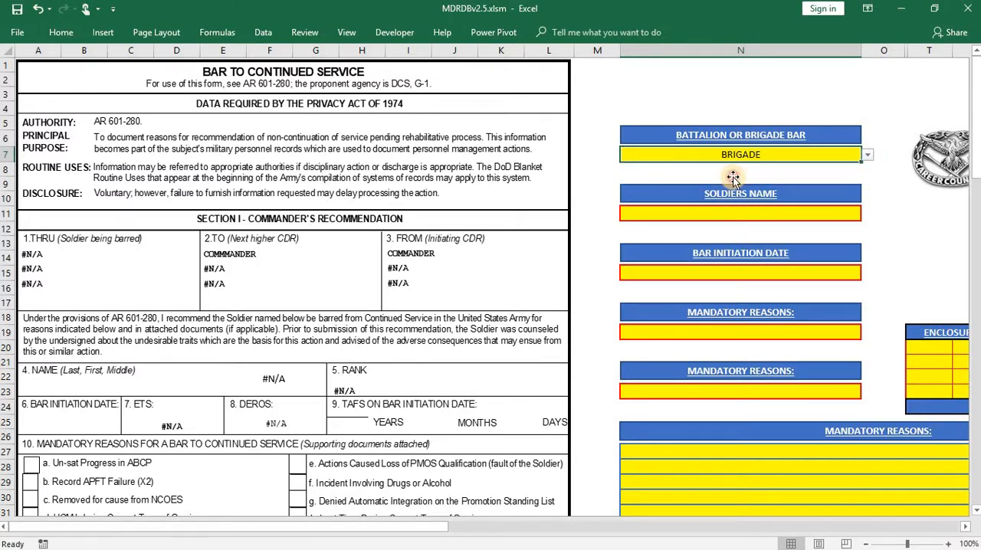
pyautogui.click(867, 155)
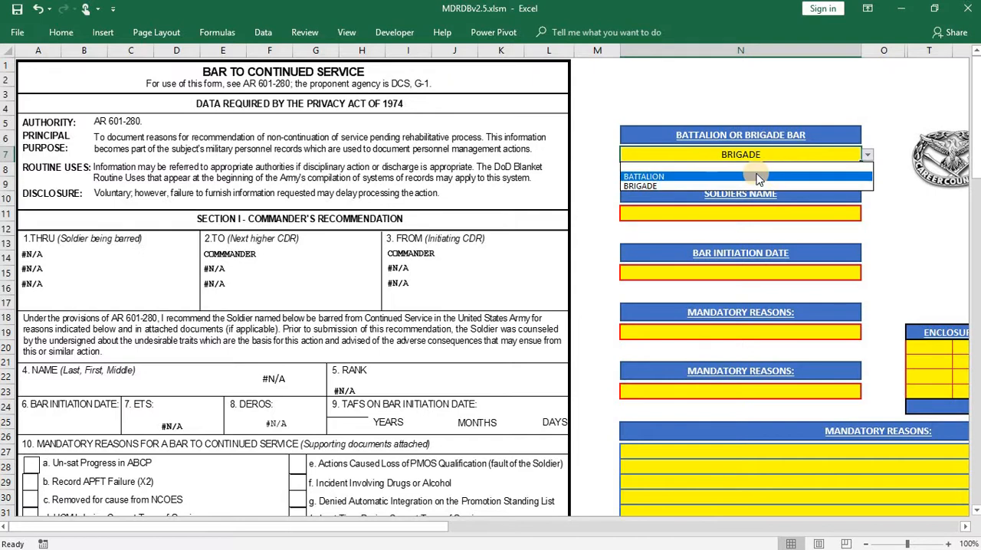
pyautogui.click(759, 177)
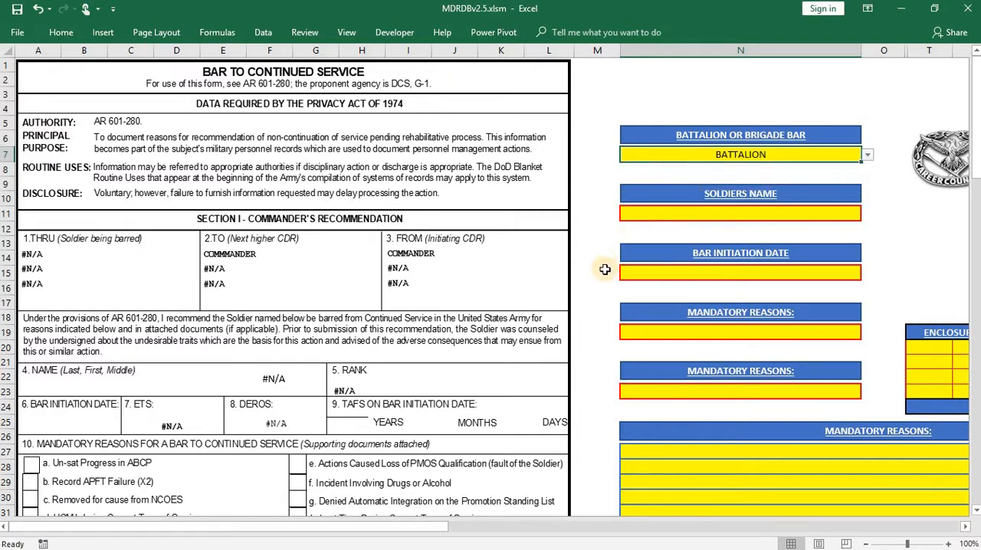
# - Fill in Soldiers Name on the BAR form with the first soldier in the list of names
pyautogui.click(782, 215)
pyautogui.click(867, 213)
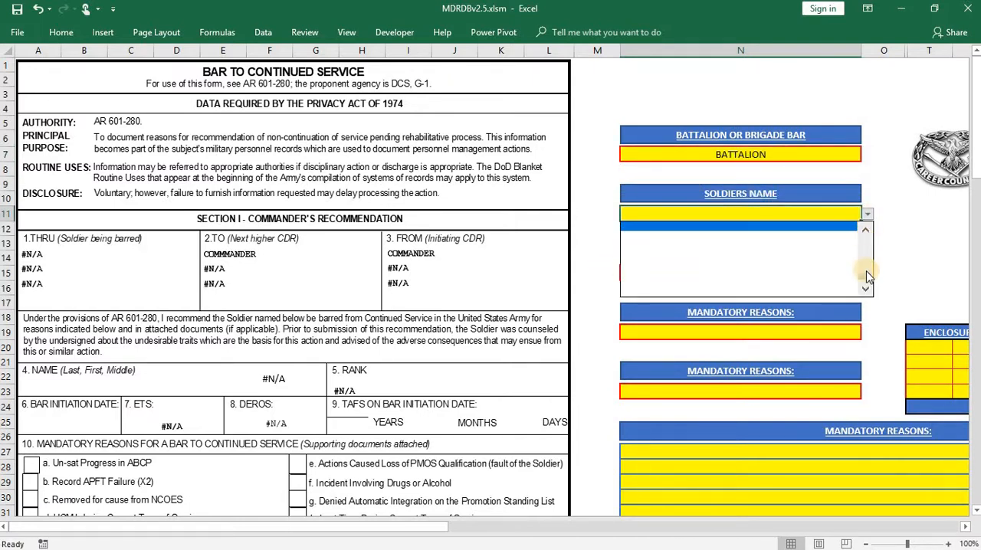
pyautogui.click(866, 229)
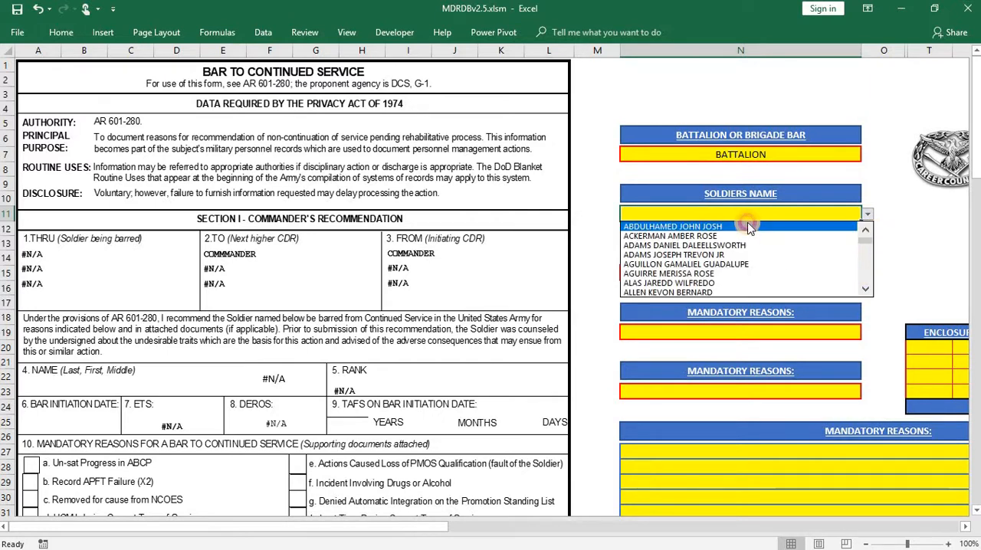
pyautogui.click(748, 227)
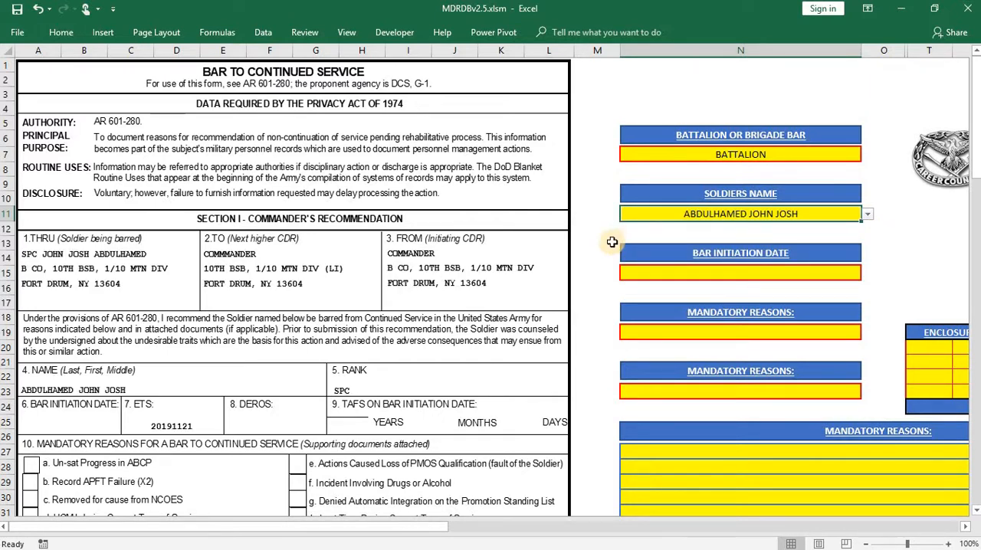
pyautogui.click(746, 159)
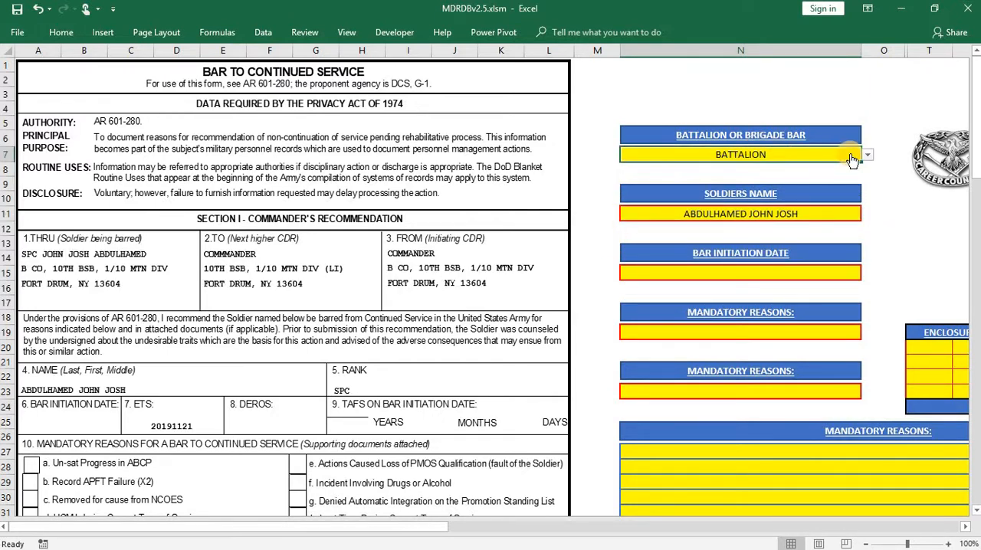
pyautogui.click(867, 155)
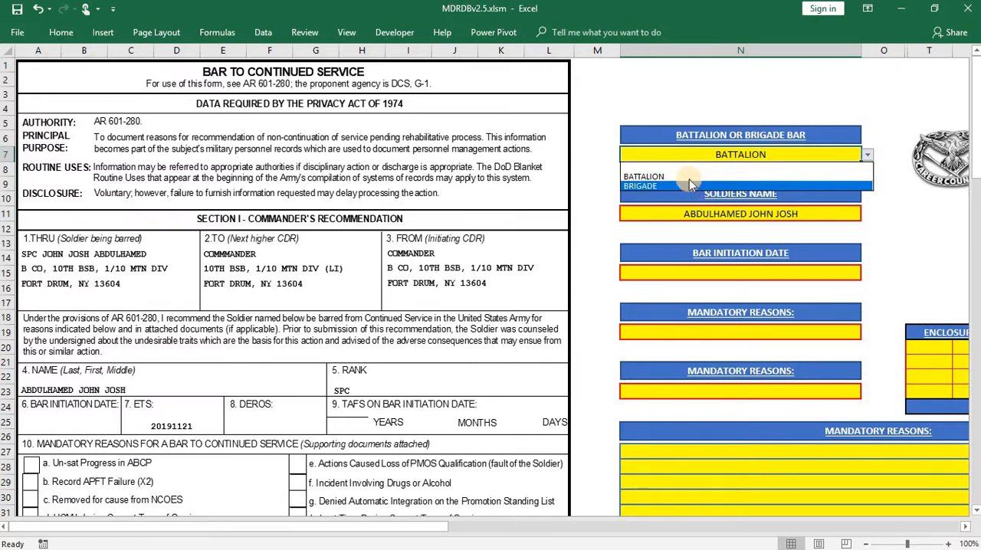
pyautogui.click(585, 206)
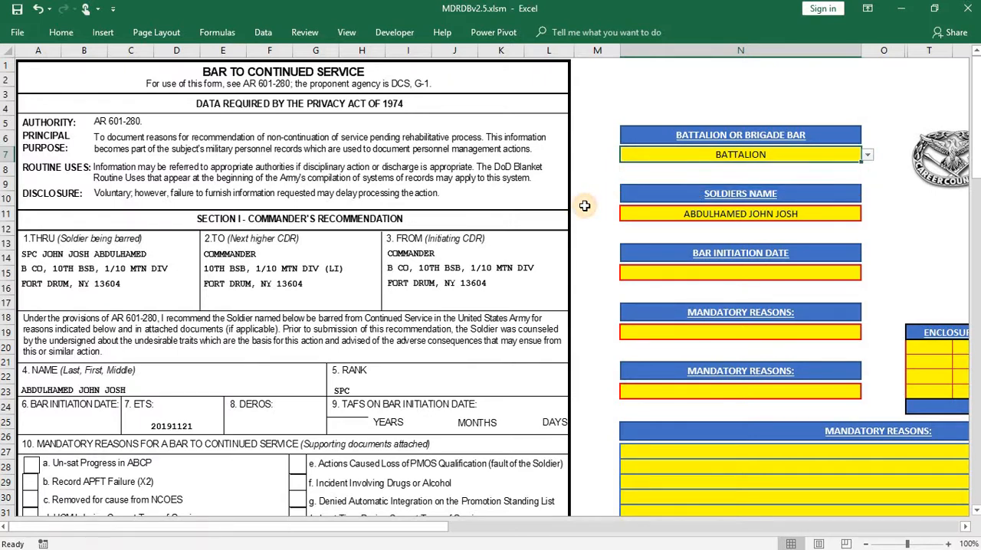
pyautogui.click(585, 205)
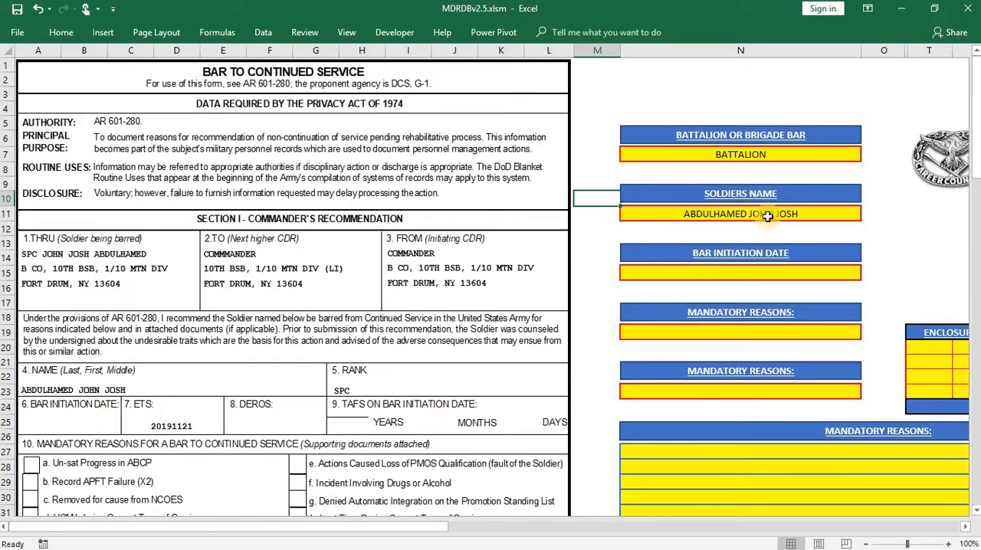
# - Set the bar type to BRIGADE to compare the form's To and From blocks, and return it to BATTALION
pyautogui.click(815, 157)
pyautogui.click(867, 155)
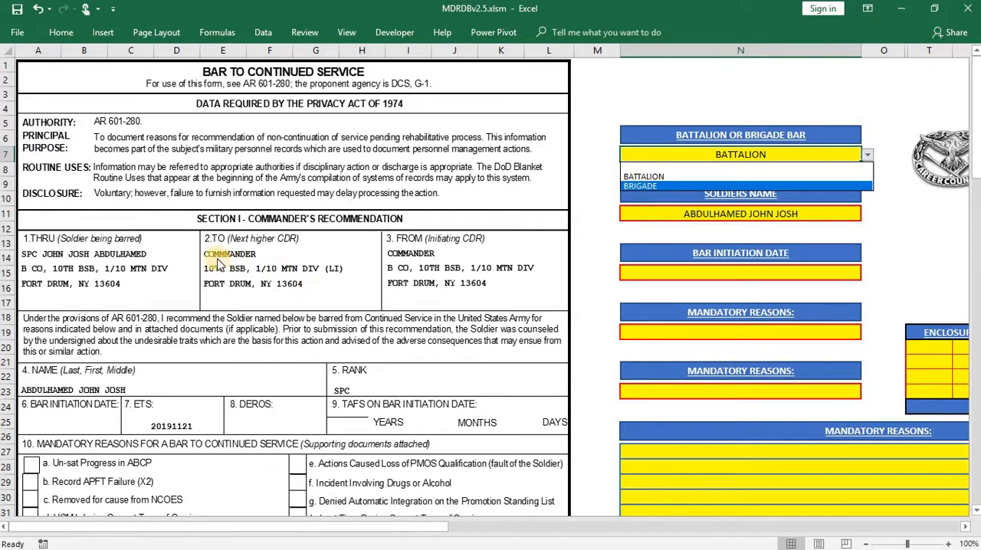
pyautogui.click(645, 186)
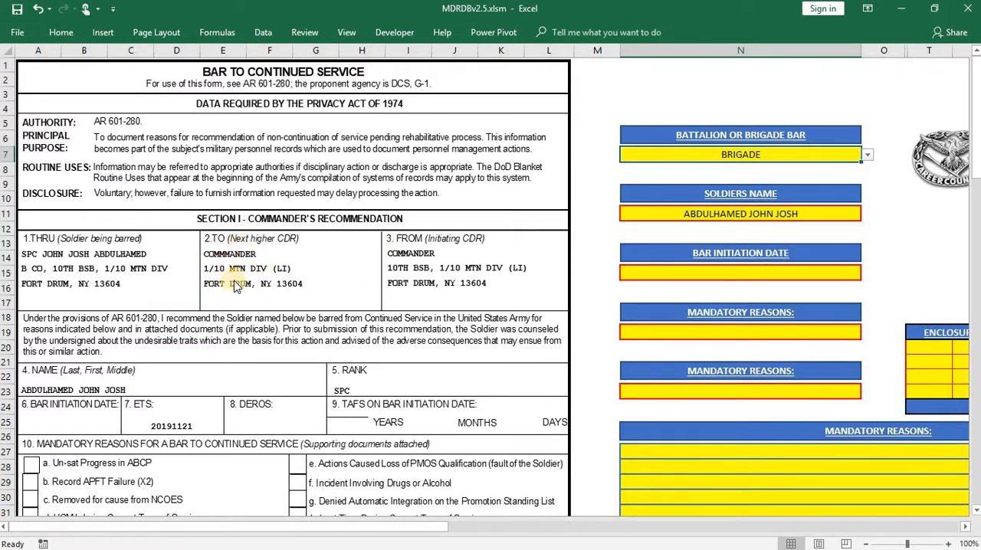
pyautogui.click(865, 155)
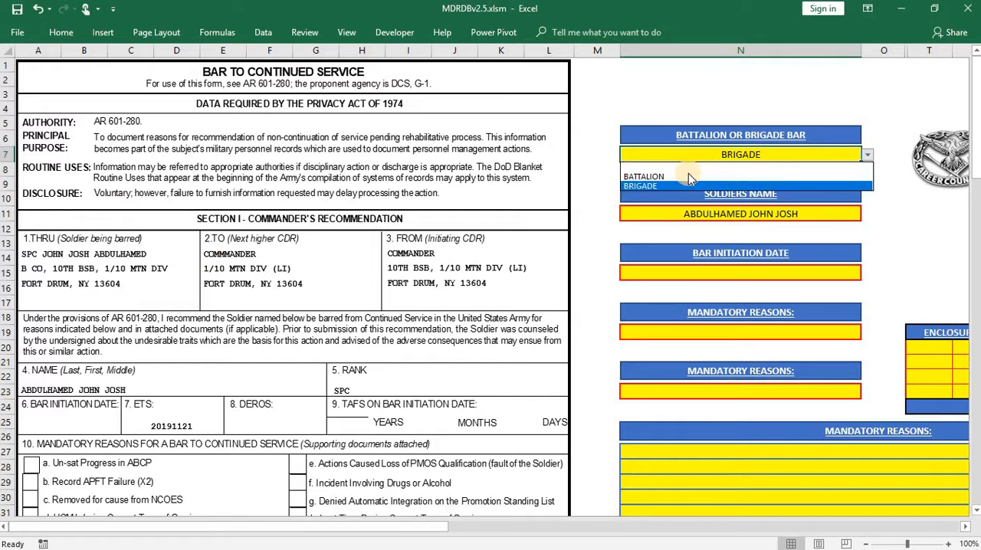
pyautogui.click(688, 174)
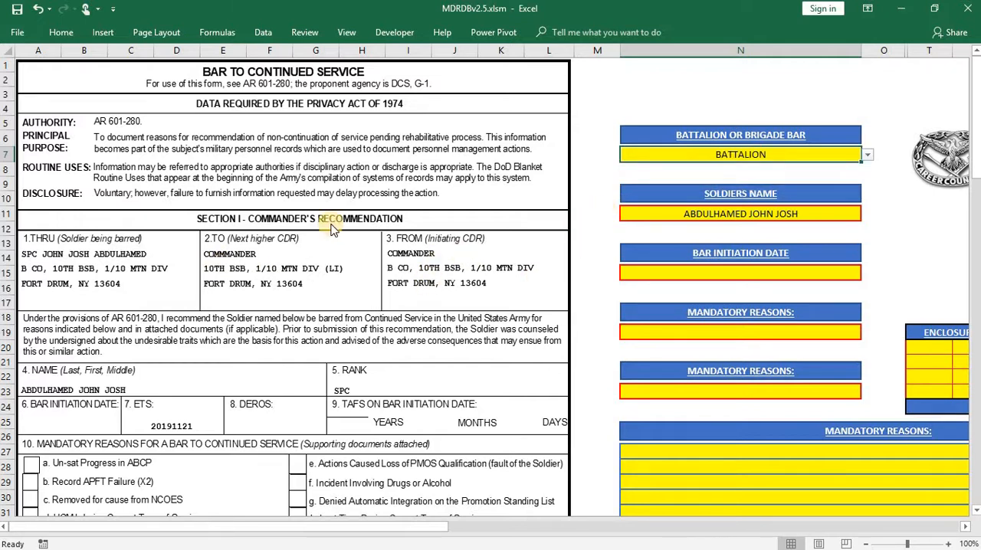
# - Enter 20180529 as the Bar Initiation Date
pyautogui.click(699, 276)
pyautogui.write('20180529')
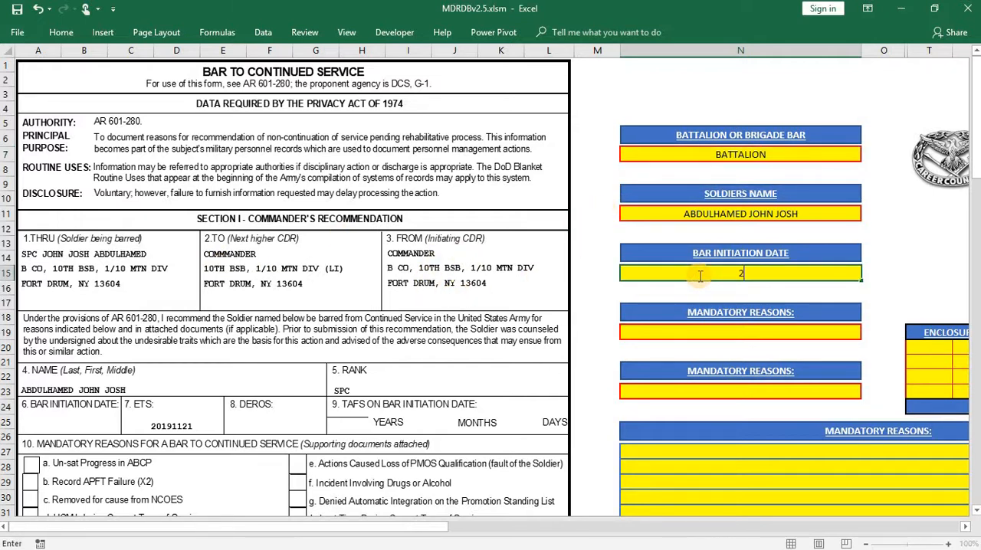
pyautogui.click(597, 317)
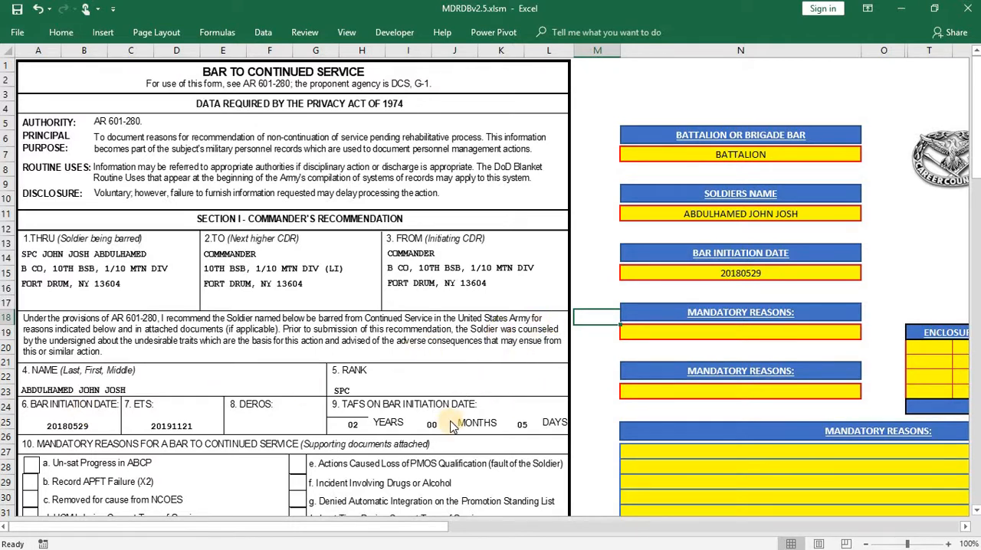
# - Choose RECORD APFT FAILURE (X2) in the first Mandatory Reasons field below the Bar Initiation Date
pyautogui.scroll(-2, 605, 323)
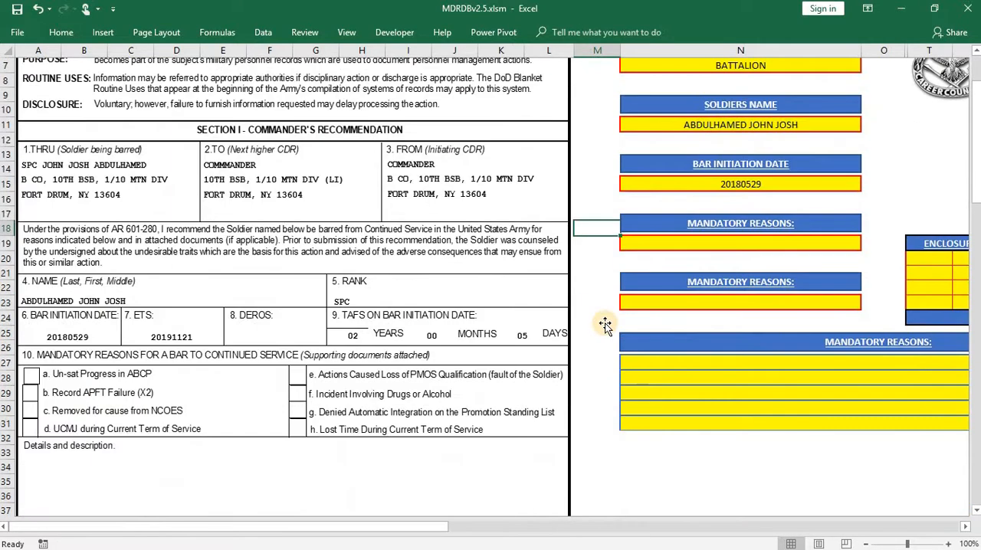
pyautogui.scroll(-1, 605, 325)
pyautogui.click(864, 201)
pyautogui.click(866, 201)
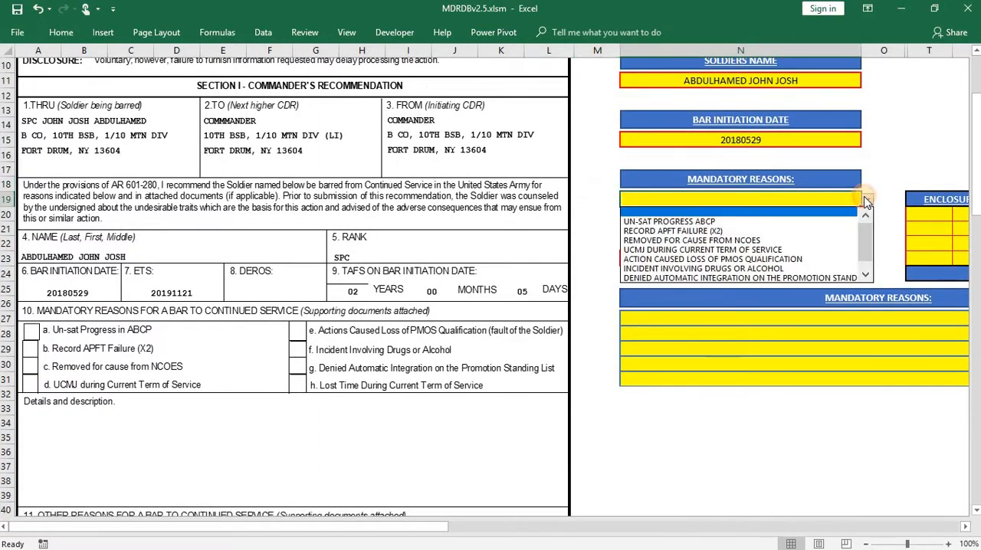
pyautogui.click(692, 230)
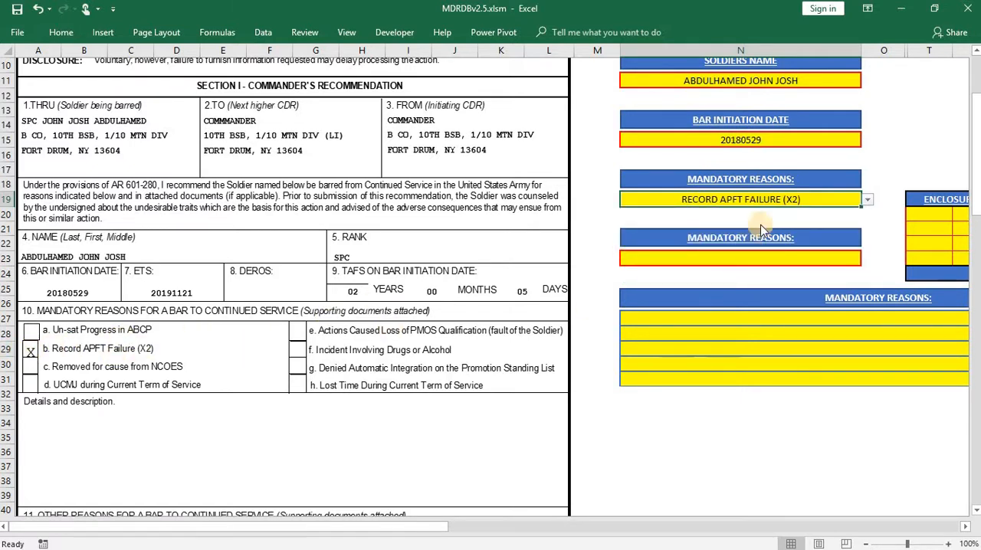
# - Try UN-SAT PROGRESS ABCP and LOST TIME DURING CURRENT TERM OF SERVICE as the first mandatory reason, and clear the field
pyautogui.click(866, 199)
pyautogui.click(692, 213)
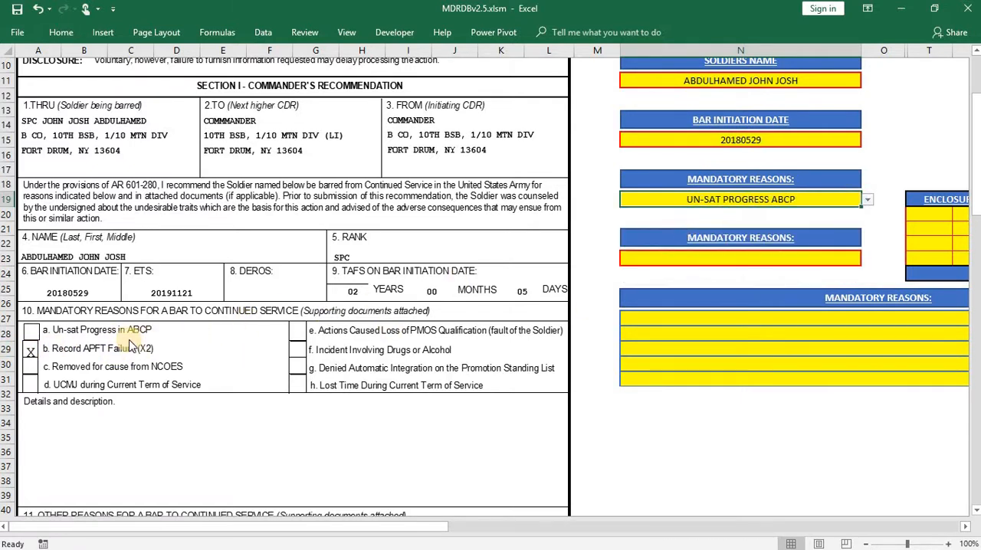
pyautogui.click(867, 201)
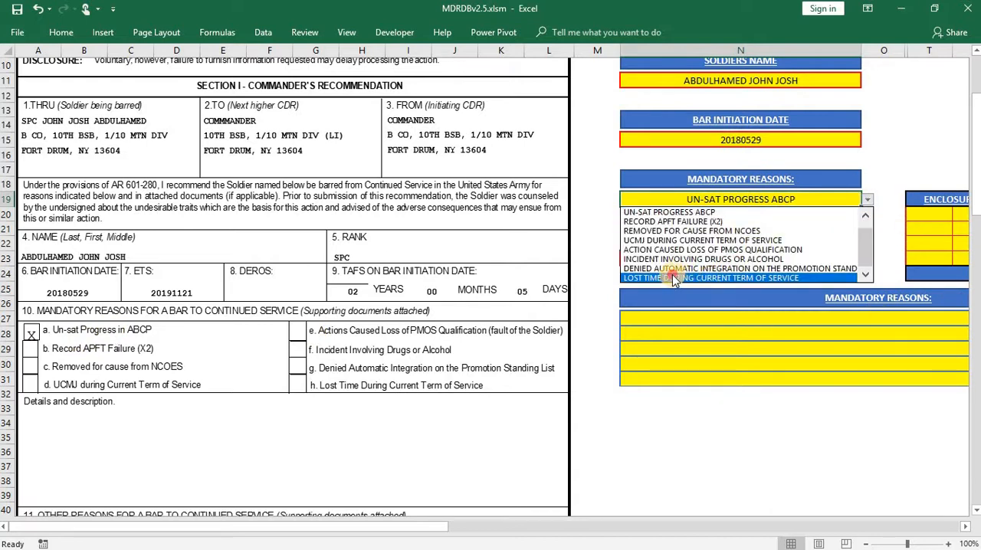
pyautogui.click(672, 278)
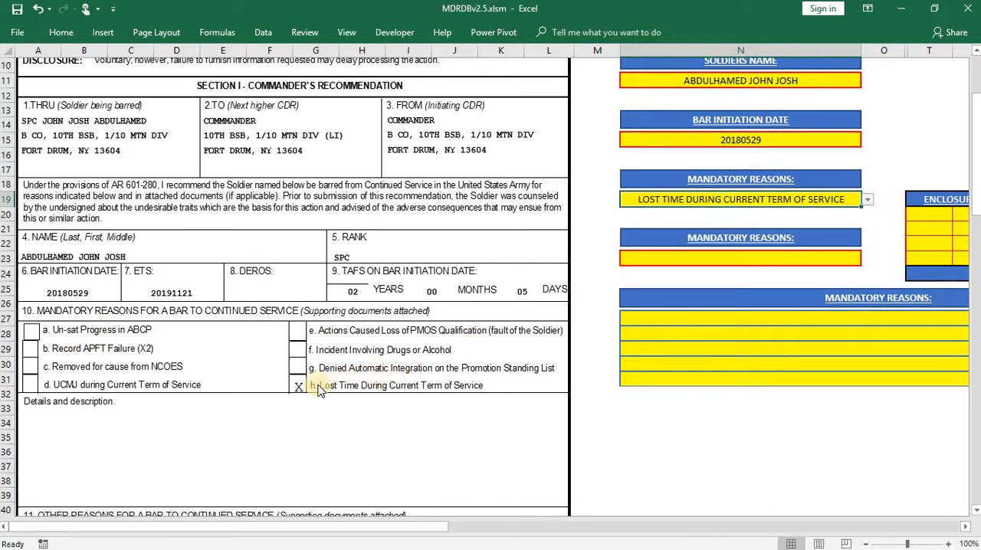
pyautogui.click(869, 199)
pyautogui.click(865, 215)
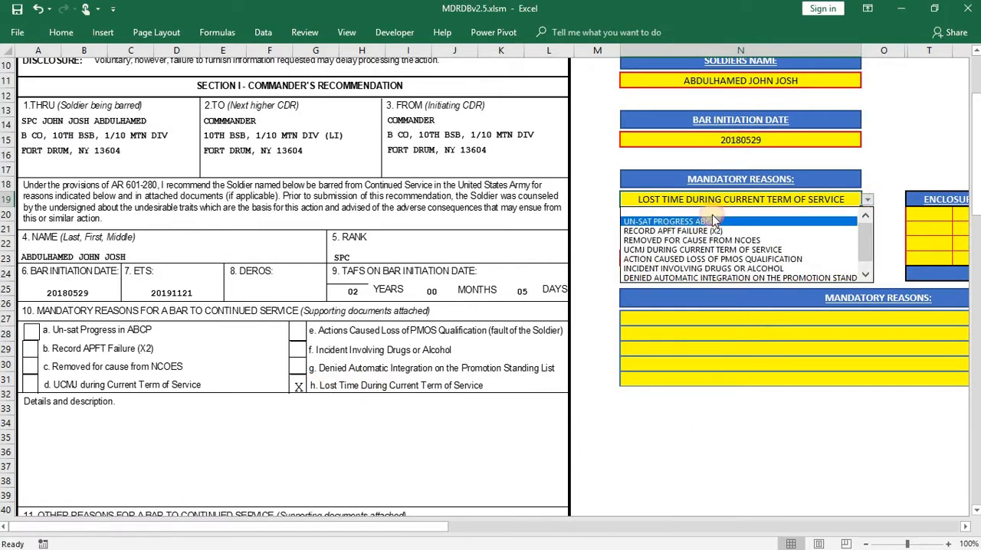
pyautogui.click(704, 212)
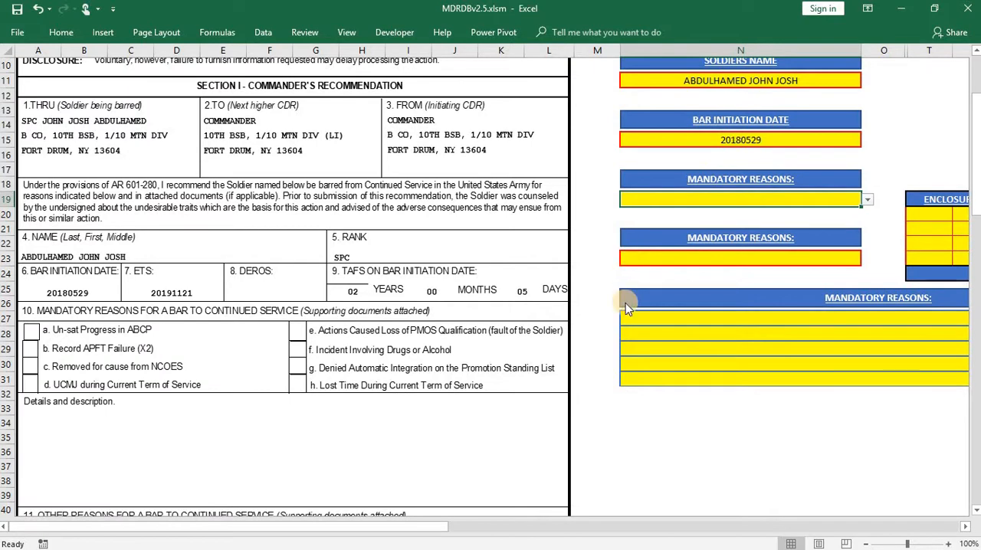
# - Set the emptied first Mandatory Reasons field to RECORD APFT FAILURE (X2)
pyautogui.click(711, 260)
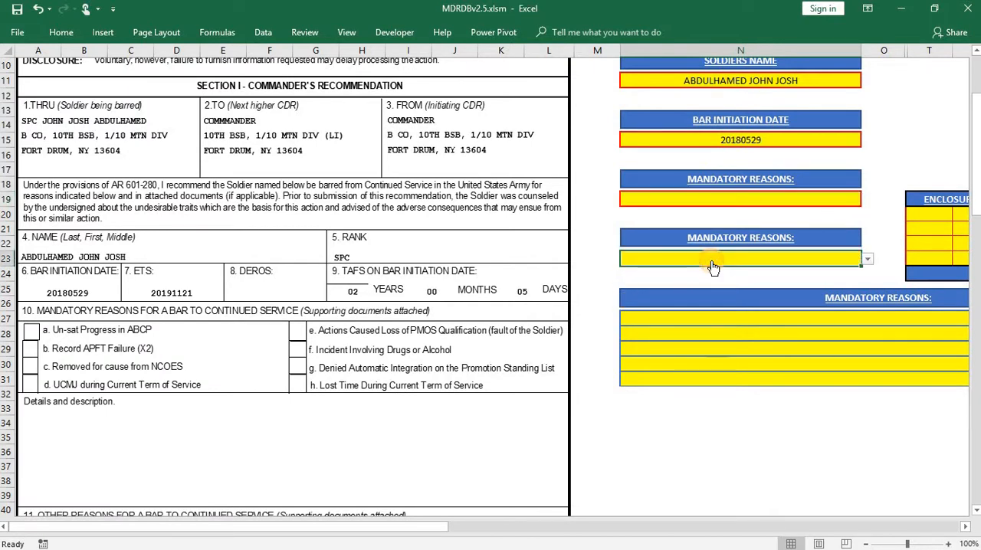
pyautogui.click(859, 199)
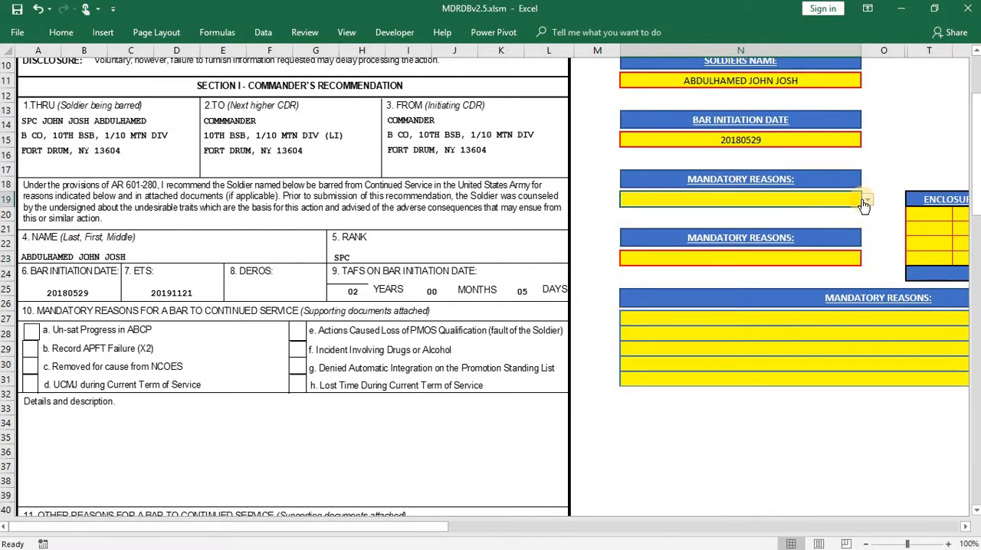
pyautogui.click(868, 199)
pyautogui.click(738, 231)
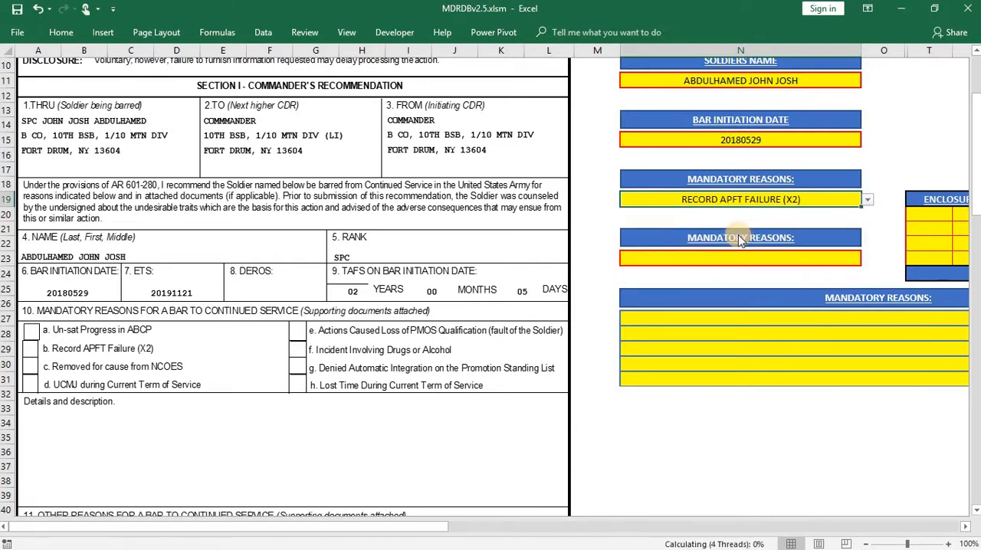
# - Set the second Mandatory Reasons field to MANDATORY REASONS
pyautogui.click(731, 260)
pyautogui.click(867, 259)
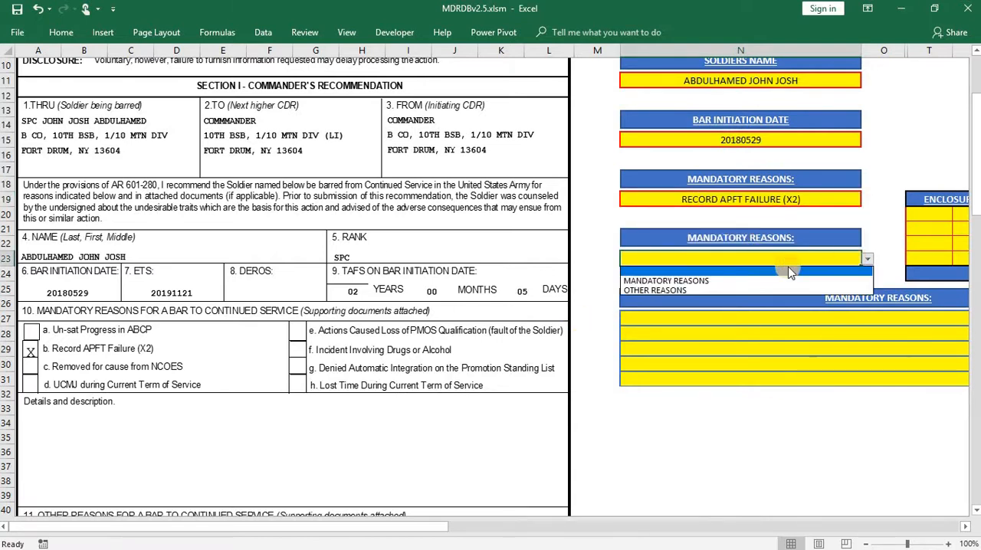
pyautogui.click(699, 282)
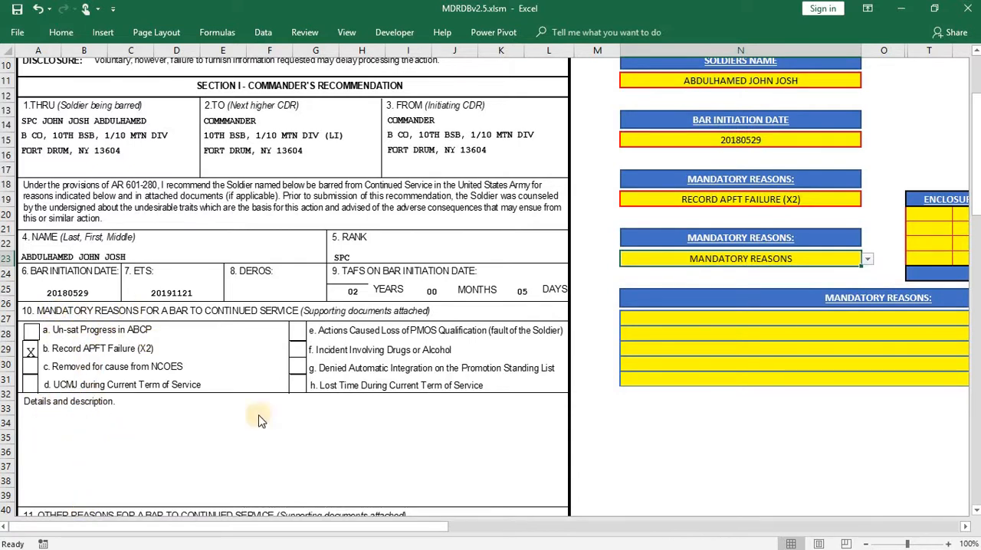
# - Enter "SOLDIER APFT ON THIS DATE AND THIS DATE" in the first row of the Mandatory Reasons details table
pyautogui.click(643, 321)
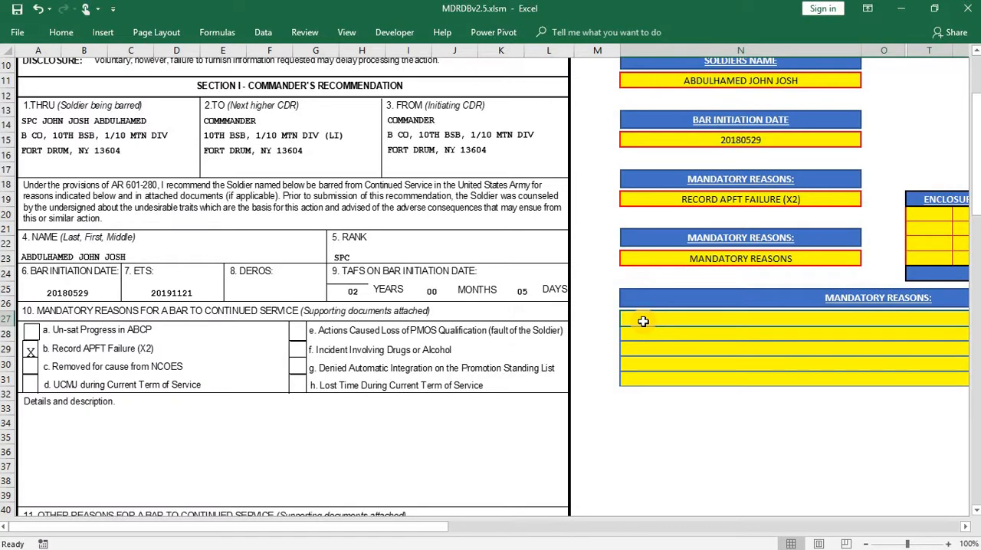
pyautogui.write('D')
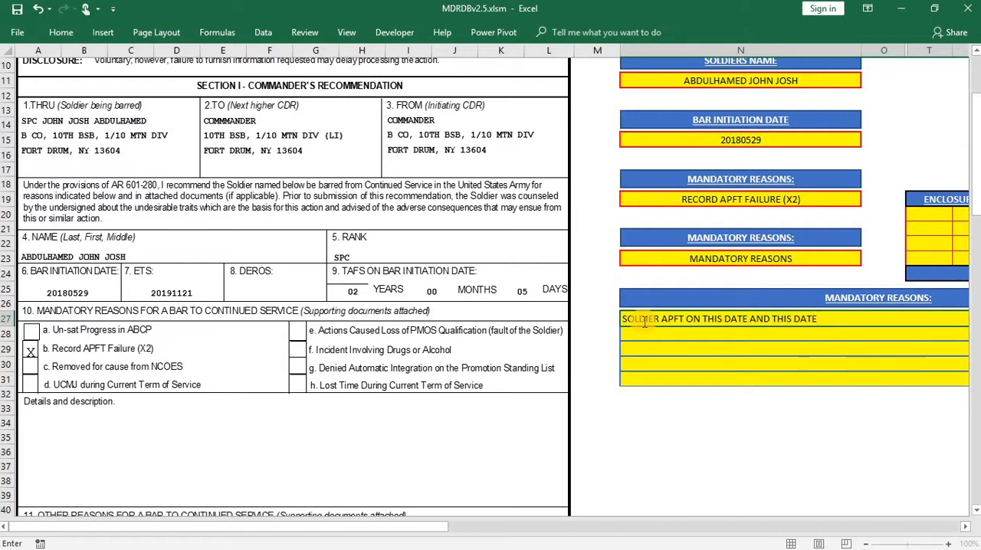
pyautogui.click(593, 362)
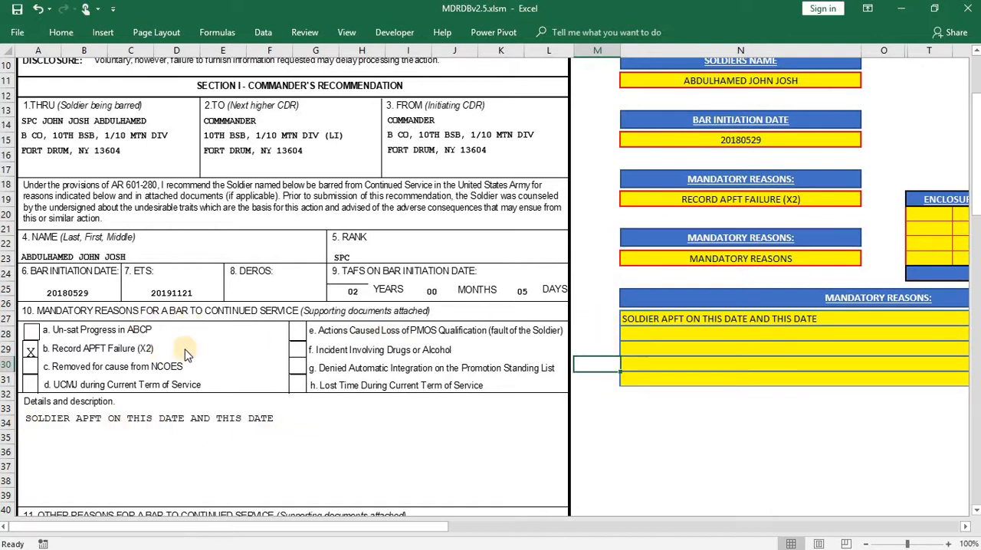
# - Try OTHER REASONS in the second Mandatory Reasons field to move the details text to section 11 of the form
pyautogui.scroll(-3, 242, 368)
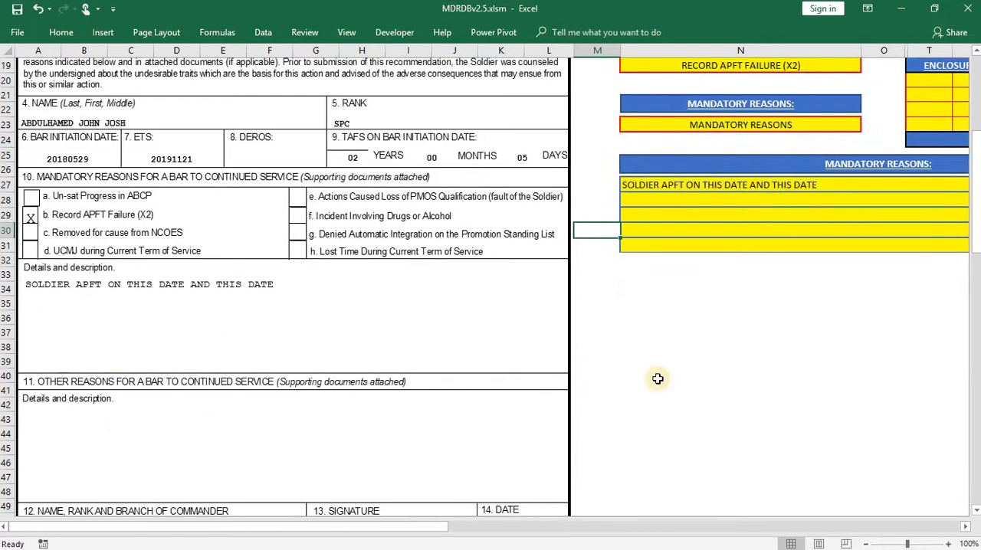
pyautogui.scroll(1, 658, 379)
pyautogui.click(855, 170)
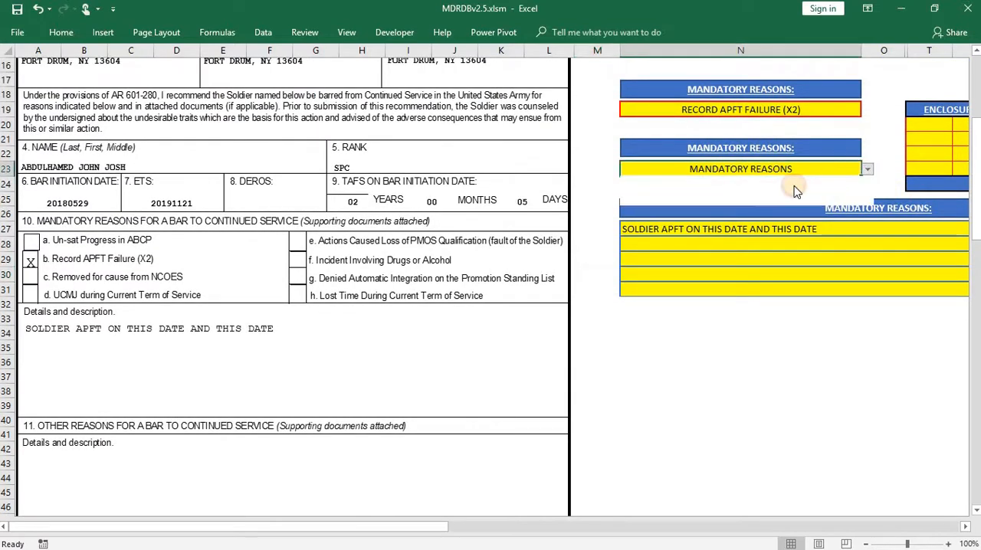
pyautogui.click(682, 201)
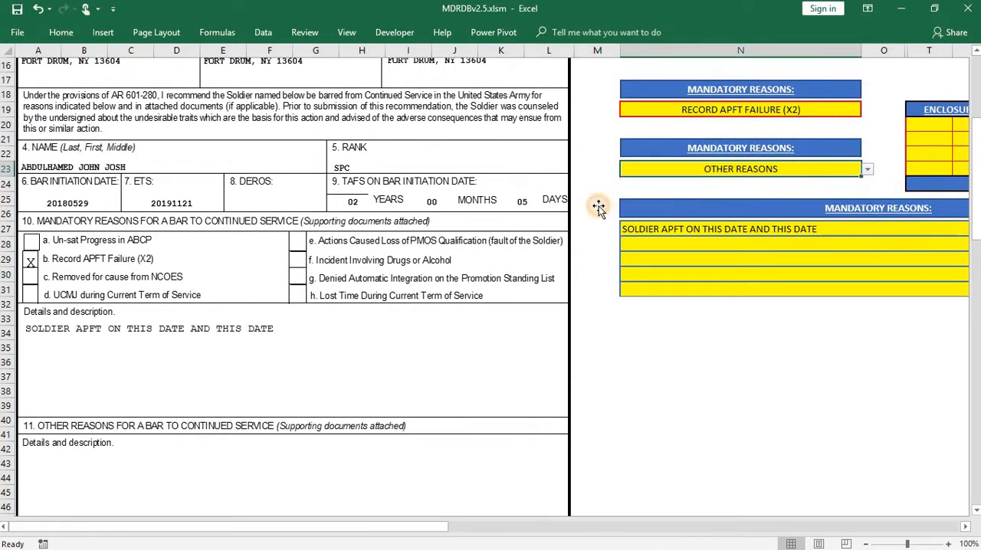
pyautogui.click(598, 202)
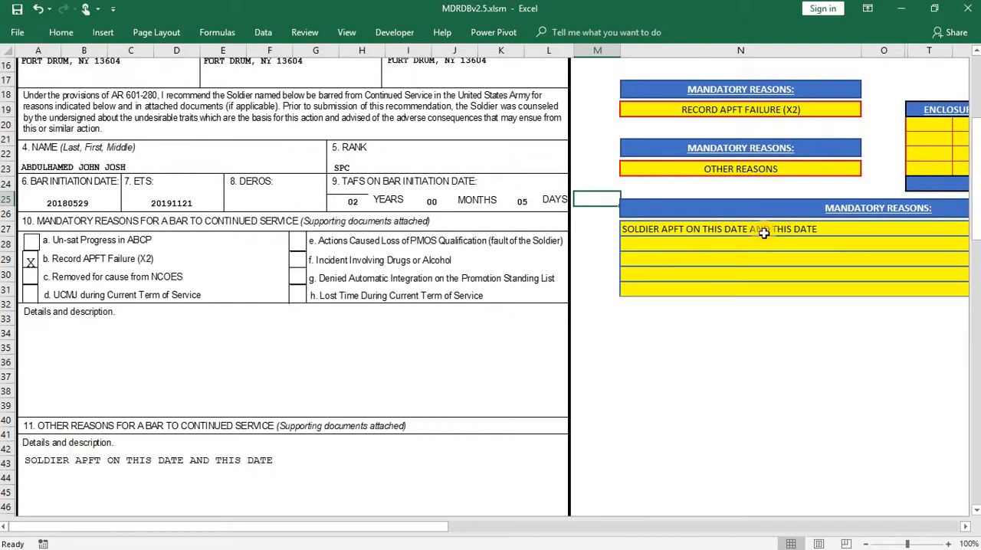
# - Set the second Mandatory Reasons field back to MANDATORY REASONS
pyautogui.click(851, 171)
pyautogui.click(867, 172)
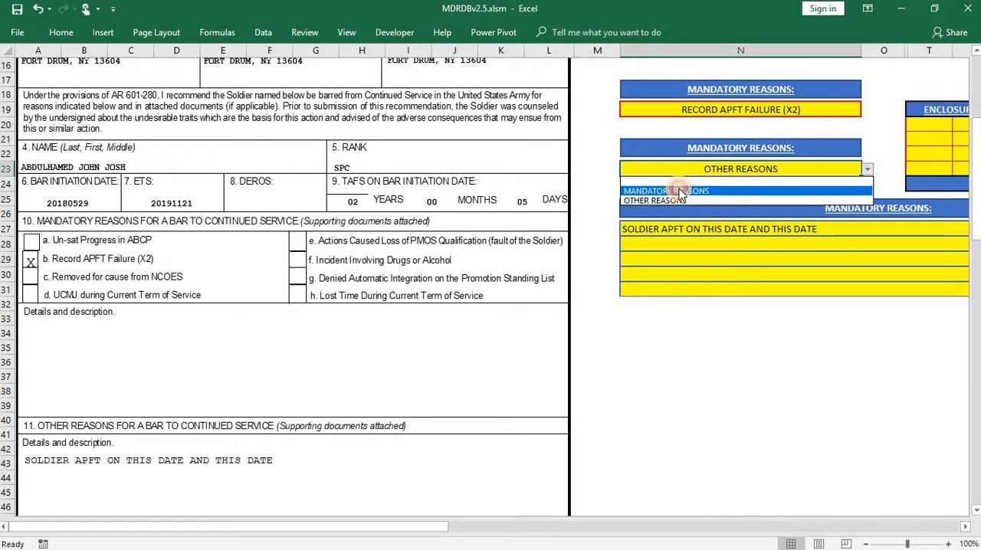
pyautogui.click(675, 188)
pyautogui.click(589, 305)
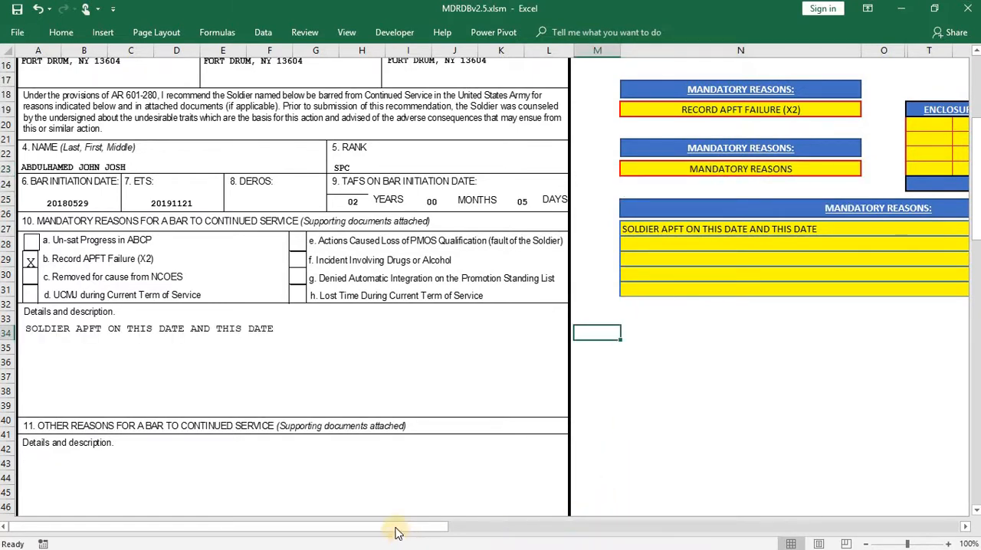
# - Choose SRB as the first entry of the Enclosures table
pyautogui.moveTo(397, 531); pyautogui.dragTo(535, 527)
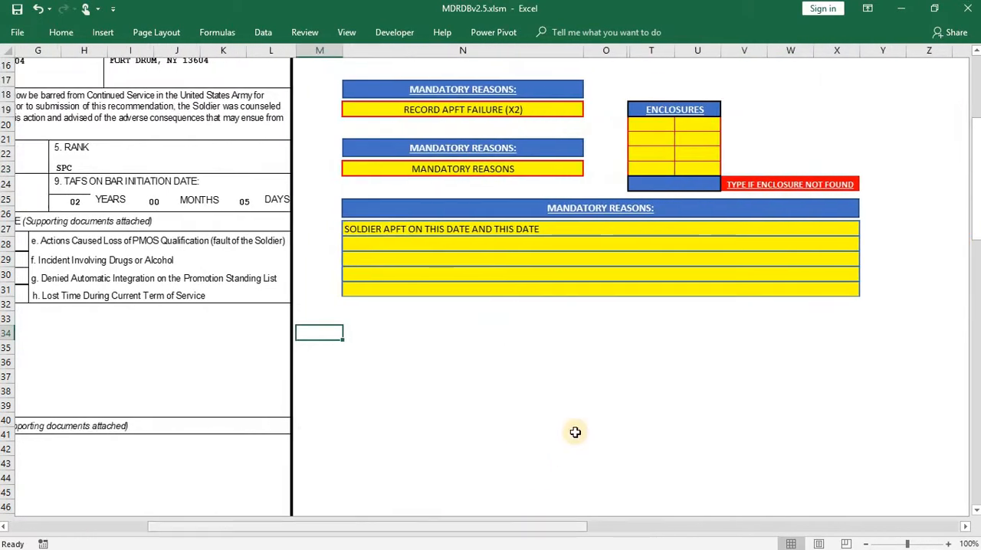
pyautogui.scroll(2, 575, 432)
pyautogui.click(663, 220)
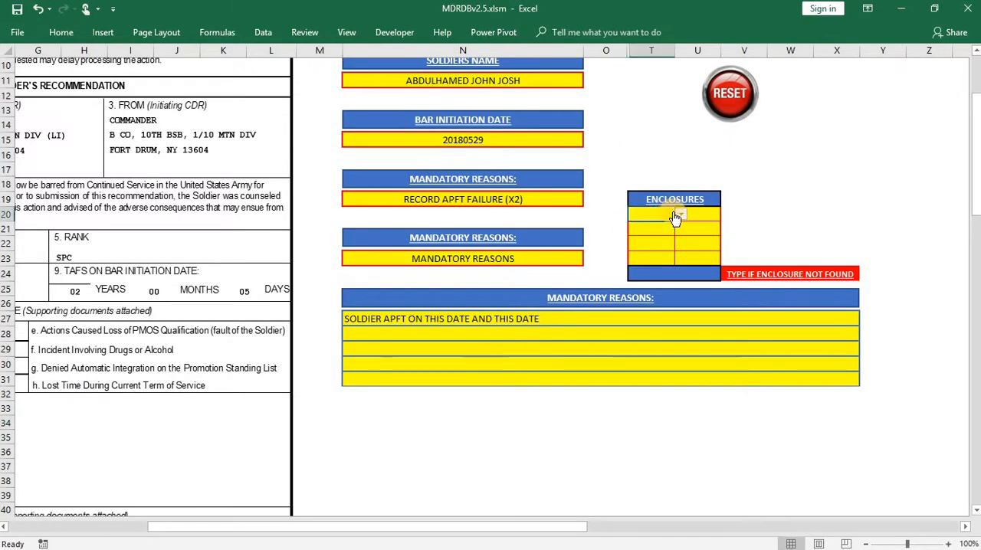
pyautogui.click(682, 219)
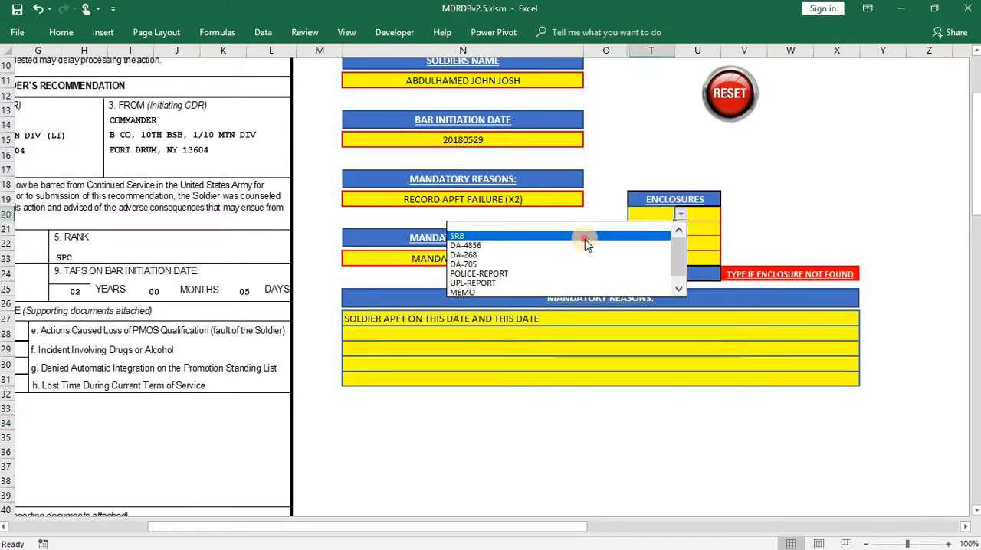
pyautogui.click(585, 237)
# - Set the second entry in the first column of the Enclosures table to DA-4856
pyautogui.click(662, 231)
pyautogui.click(683, 230)
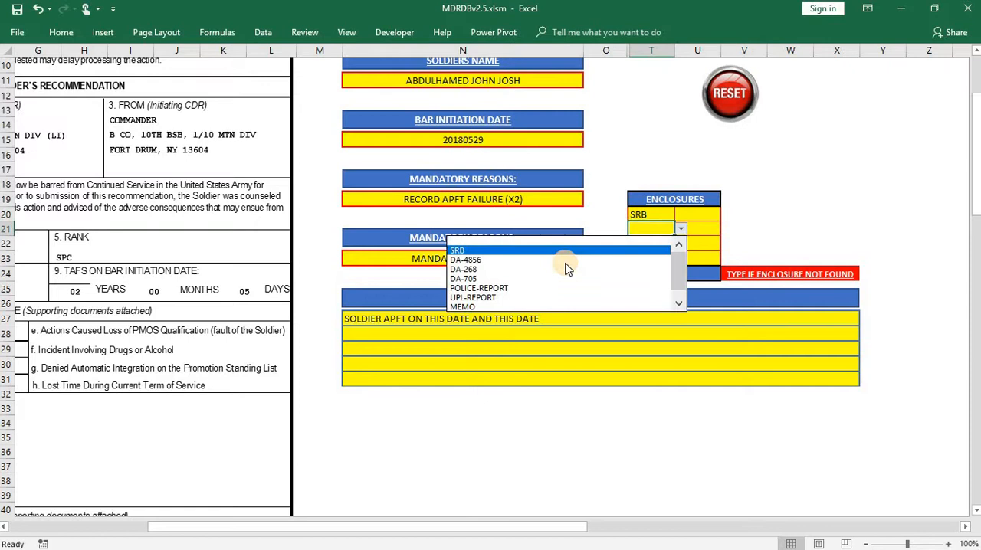
pyautogui.click(655, 260)
pyautogui.click(681, 229)
pyautogui.click(650, 243)
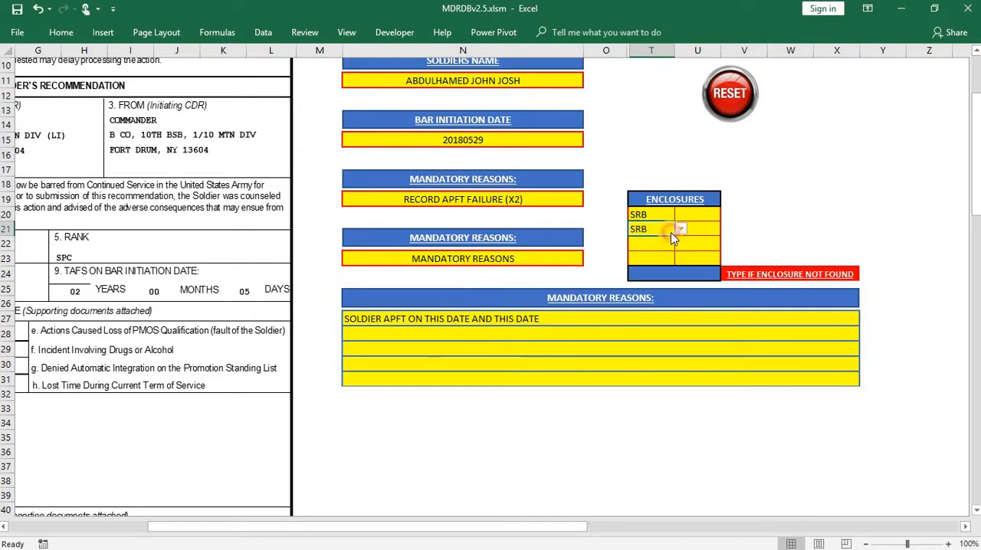
pyautogui.click(679, 231)
pyautogui.click(627, 250)
# - Choose DA-268 as the third enclosure and check block 15, Enclosures, on the form
pyautogui.click(655, 245)
pyautogui.click(678, 245)
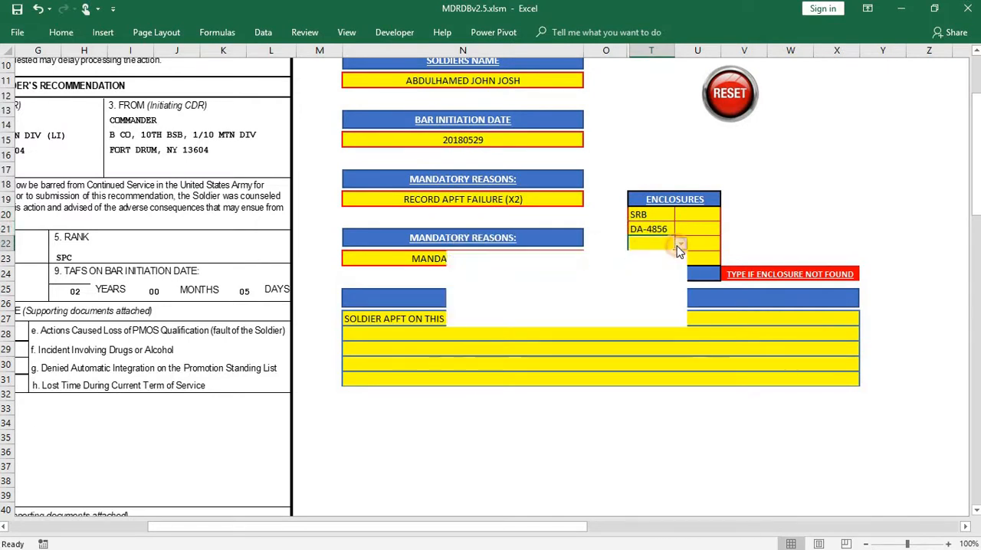
pyautogui.click(587, 278)
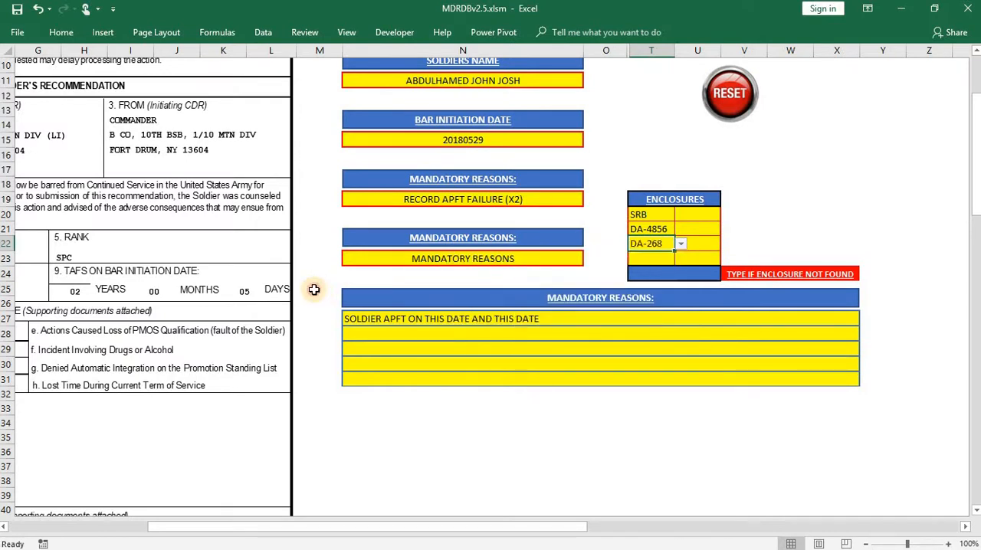
pyautogui.click(314, 289)
pyautogui.scroll(-1, 368, 398)
pyautogui.moveTo(269, 526); pyautogui.dragTo(118, 504)
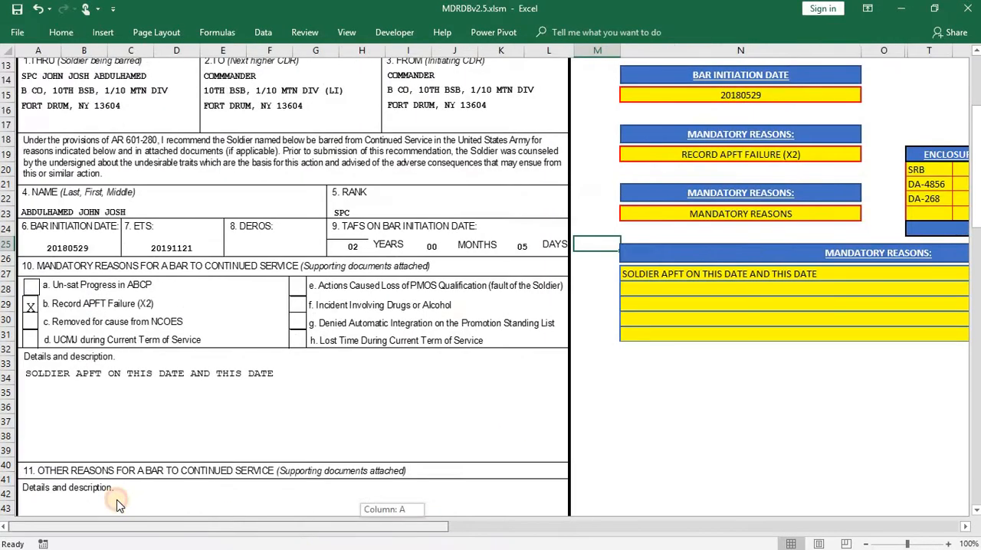
pyautogui.scroll(-6, 230, 326)
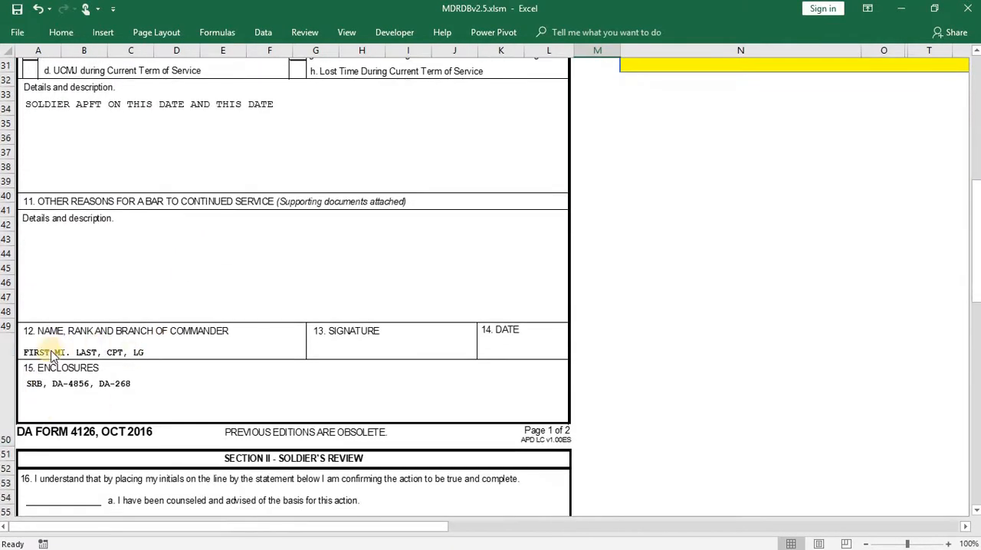
# - Enter FLAG as a custom enclosure in the cell for enclosures not found, and check block 15 on the form
pyautogui.scroll(5, 690, 490)
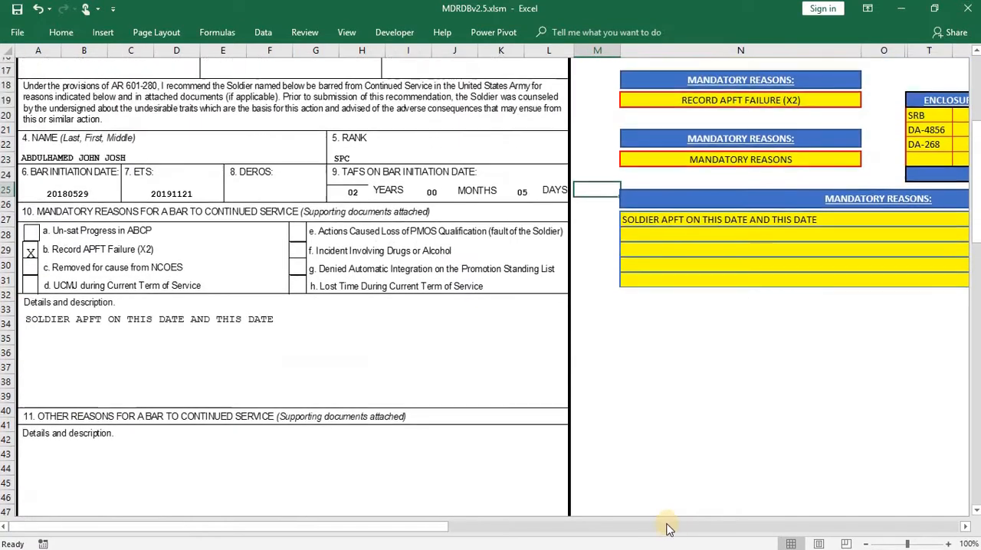
pyautogui.moveTo(435, 528); pyautogui.dragTo(509, 530)
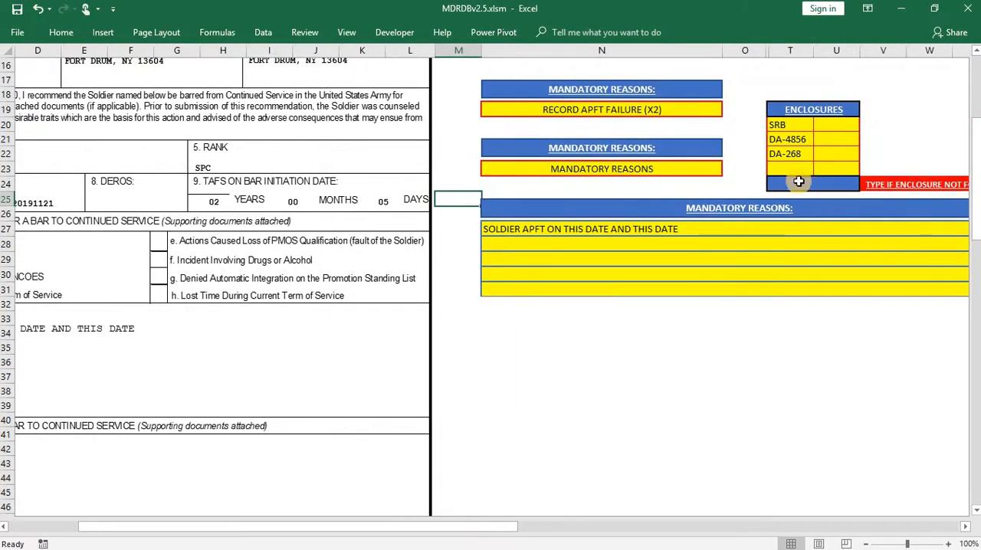
pyautogui.click(799, 180)
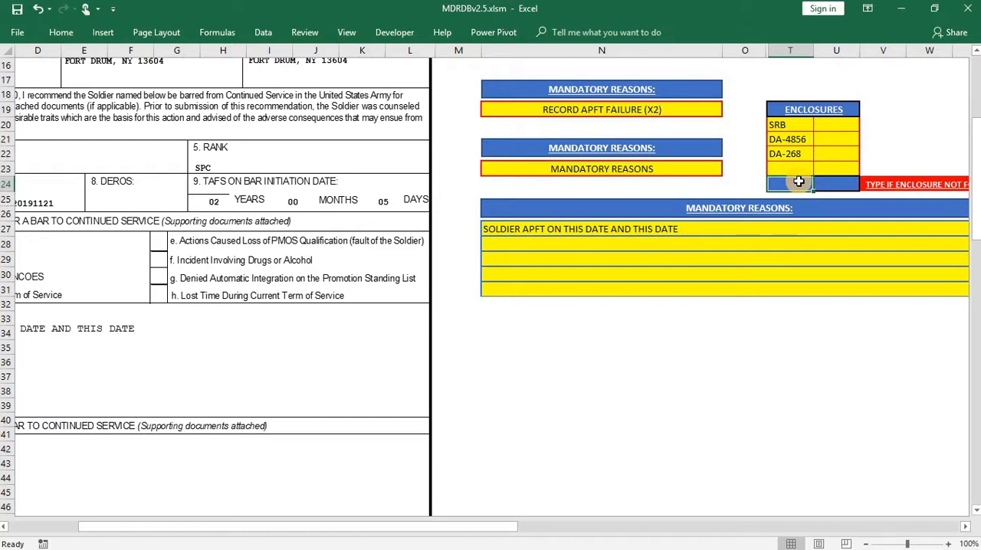
pyautogui.write('FLA')
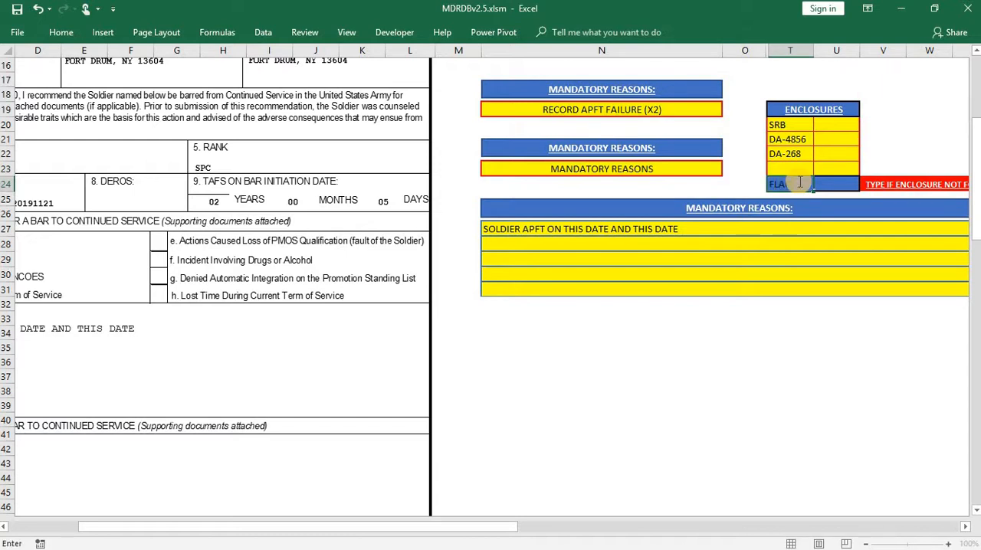
pyautogui.write('G')
pyautogui.click(460, 202)
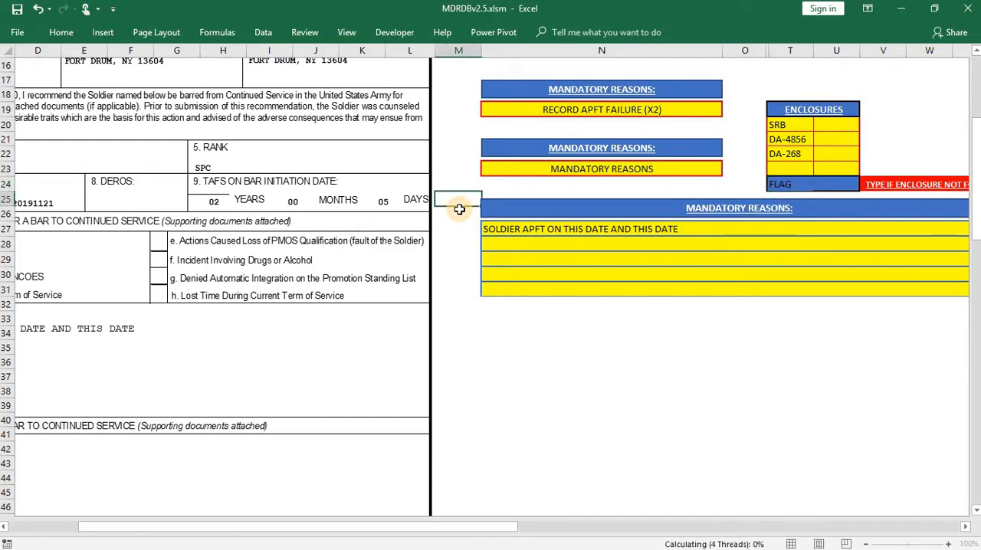
pyautogui.scroll(-3, 513, 483)
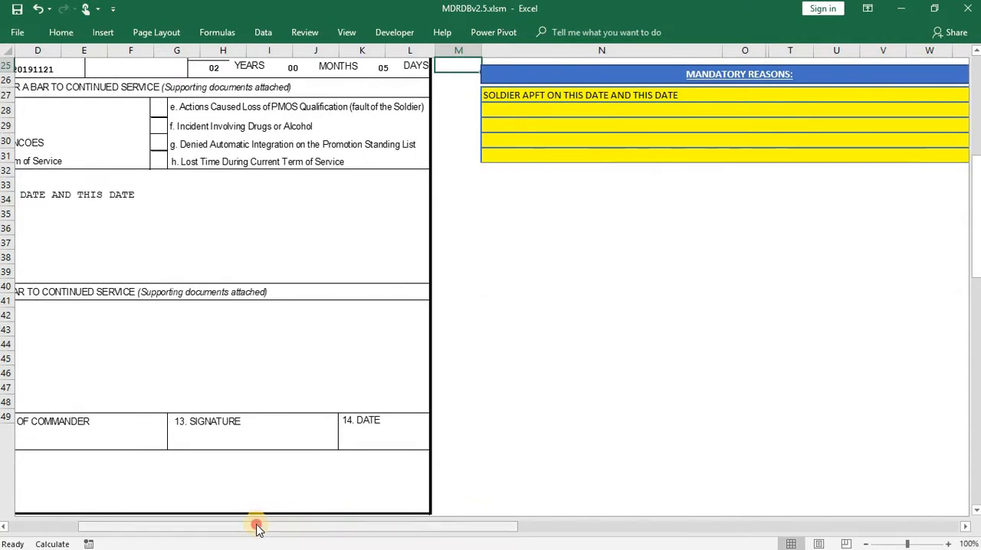
pyautogui.moveTo(257, 527); pyautogui.dragTo(120, 522)
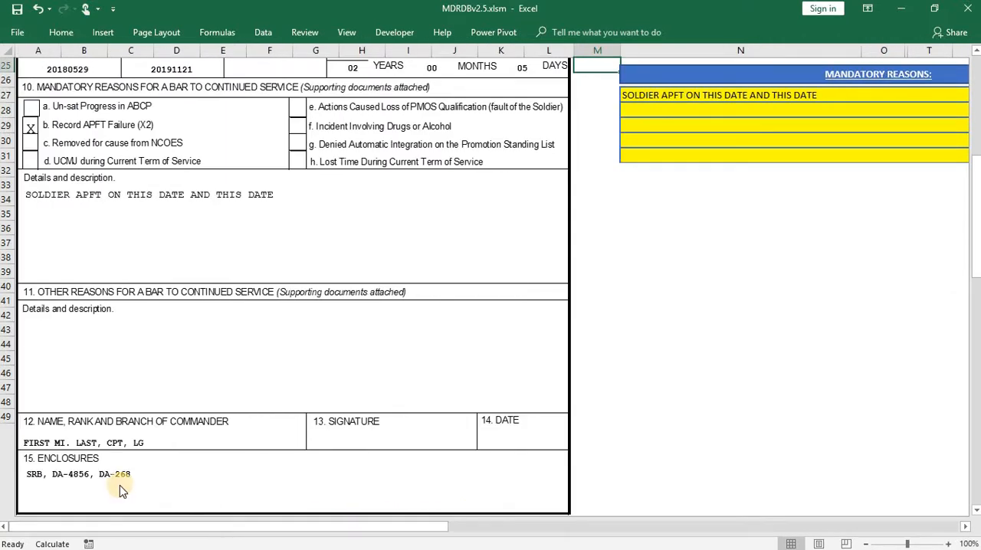
pyautogui.click(705, 426)
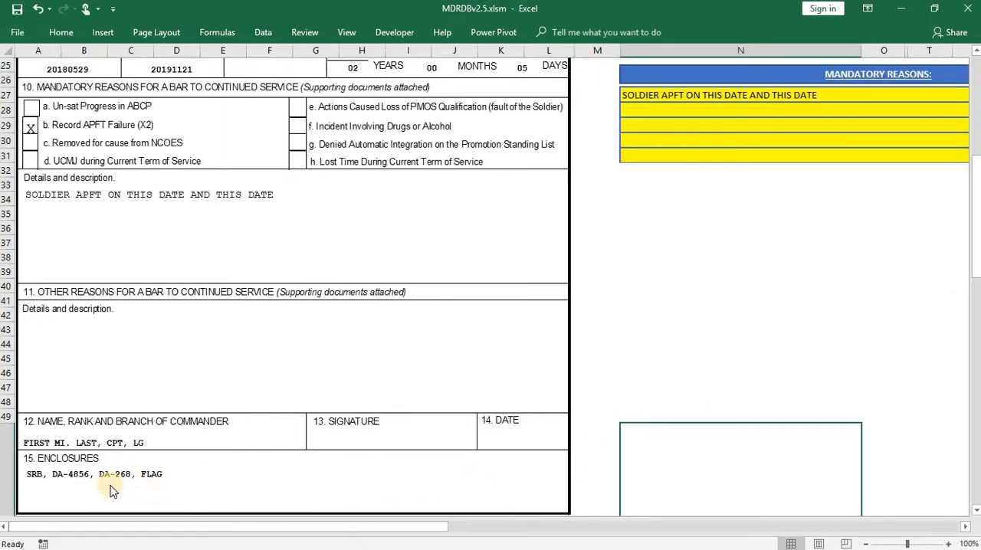
# - Reset the BAR form's entries and look over the cleared form
pyautogui.scroll(2, 927, 155)
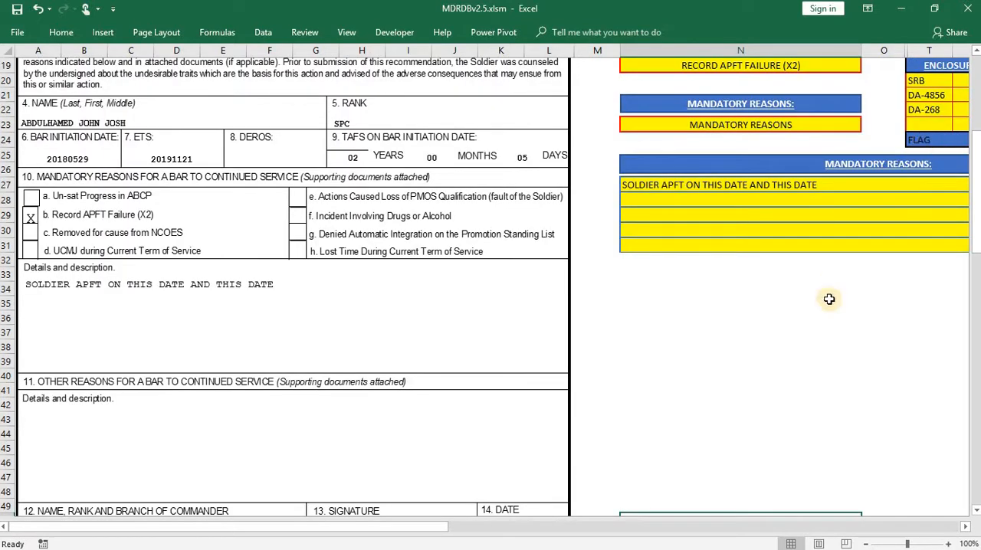
pyautogui.moveTo(429, 528); pyautogui.dragTo(571, 531)
pyautogui.scroll(5, 594, 408)
pyautogui.click(733, 239)
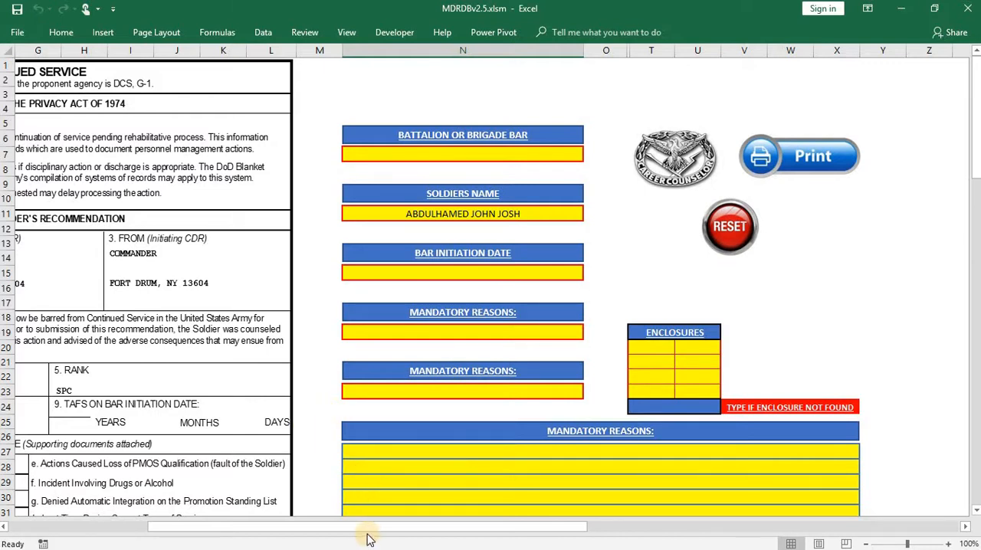
pyautogui.moveTo(349, 527); pyautogui.dragTo(187, 490)
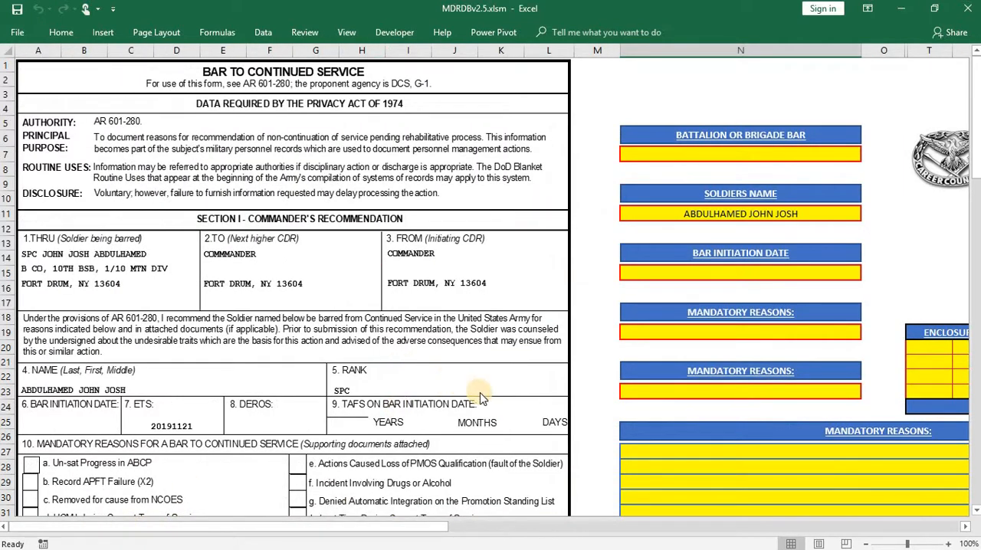
pyautogui.scroll(-1, 480, 392)
pyautogui.scroll(1, 766, 286)
# - Leave the BAR form for the main page and open the SRB sheet of the Smart-Book
pyautogui.moveTo(429, 529); pyautogui.dragTo(476, 525)
pyautogui.click(881, 153)
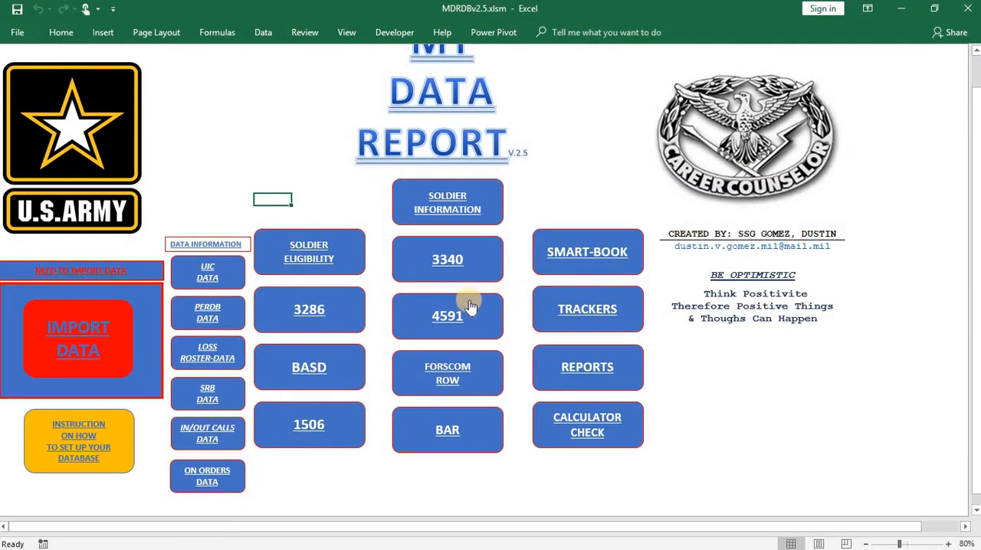
pyautogui.click(565, 240)
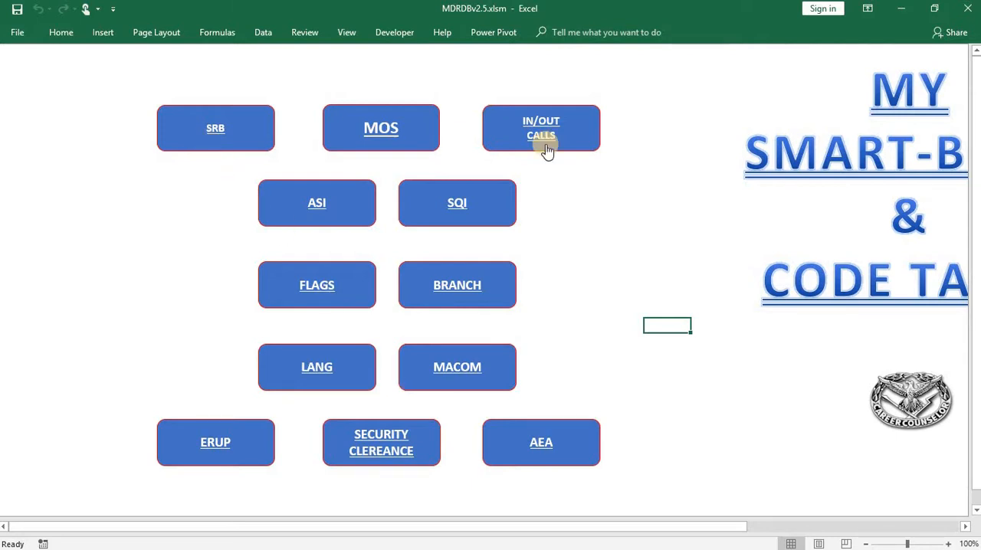
pyautogui.click(259, 138)
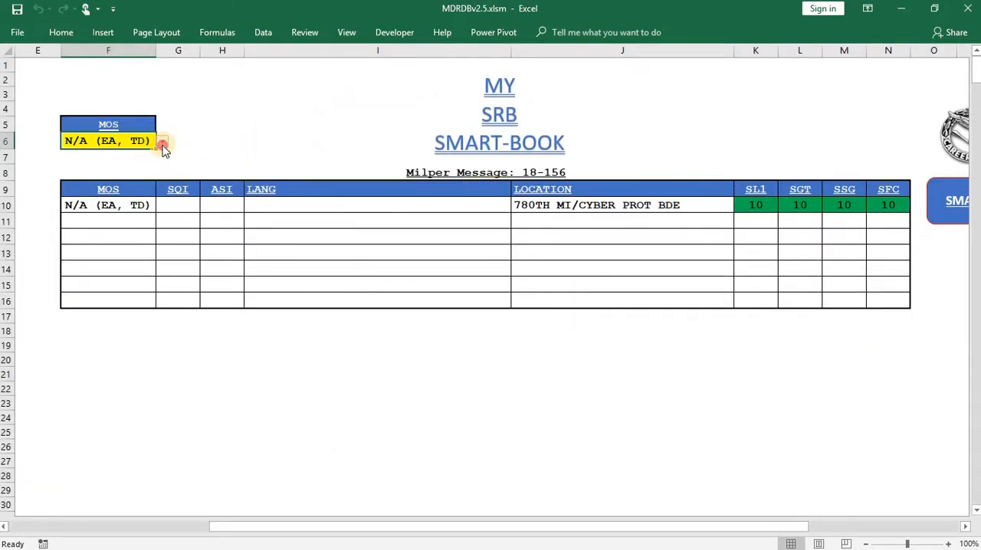
# - Look up the SRB entries for MOS 09L and MOS 11B
pyautogui.click(162, 143)
pyautogui.click(123, 165)
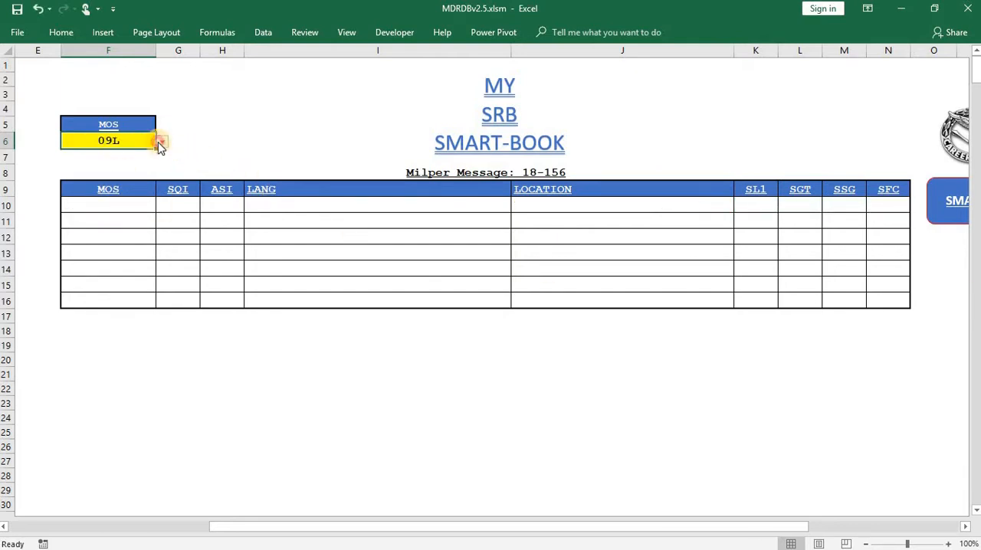
pyautogui.click(160, 143)
pyautogui.click(102, 167)
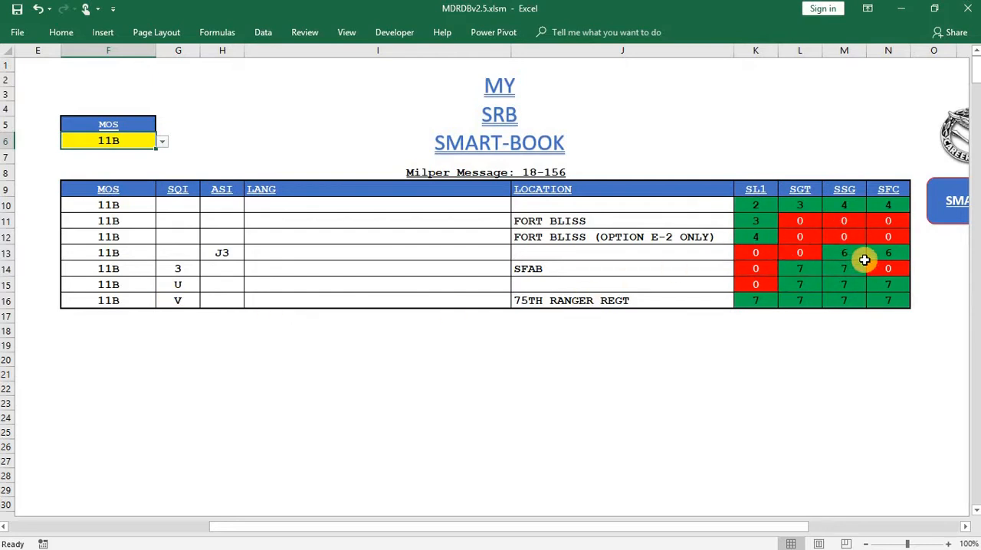
# - Look up the SRB entries for MOS 12H and MOS 12T
pyautogui.click(162, 141)
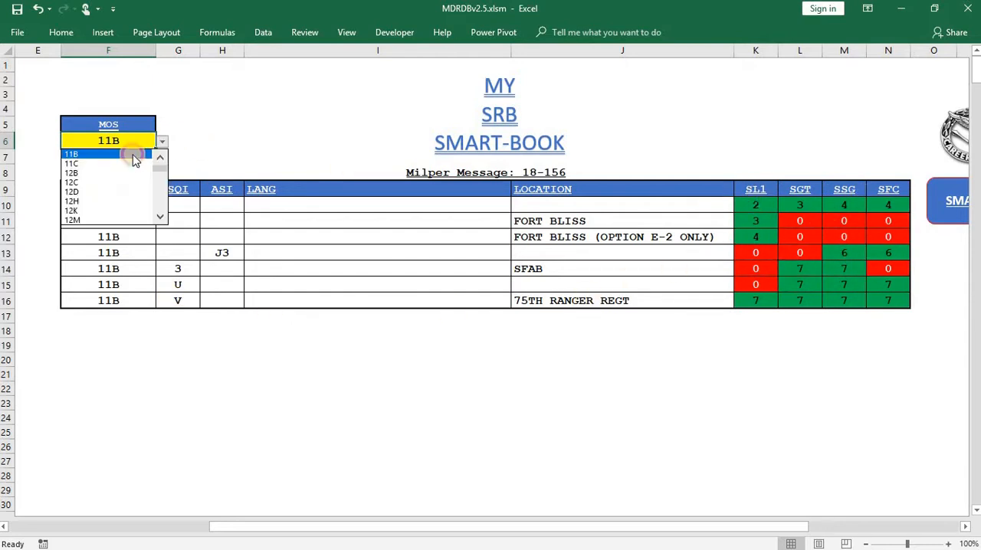
pyautogui.click(75, 205)
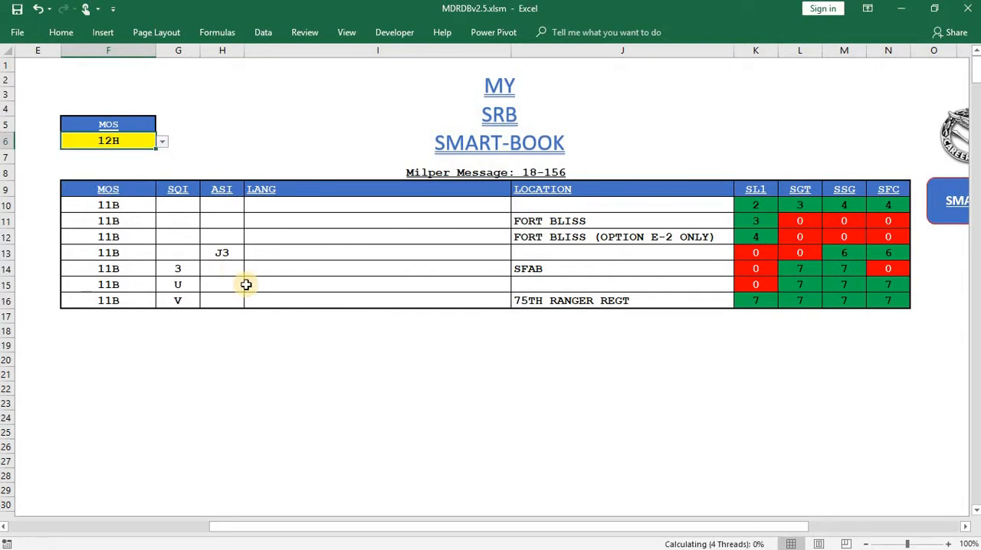
pyautogui.click(163, 142)
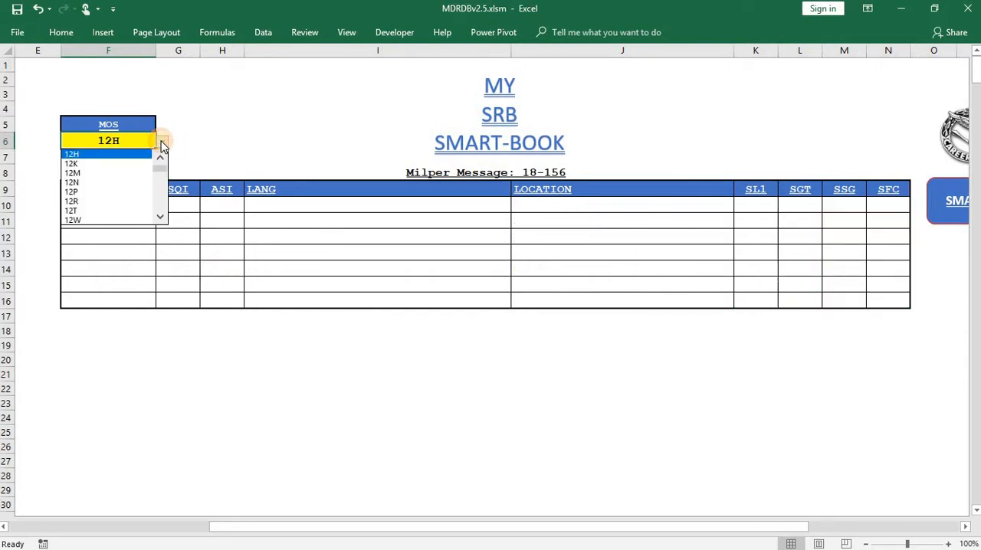
pyautogui.click(109, 212)
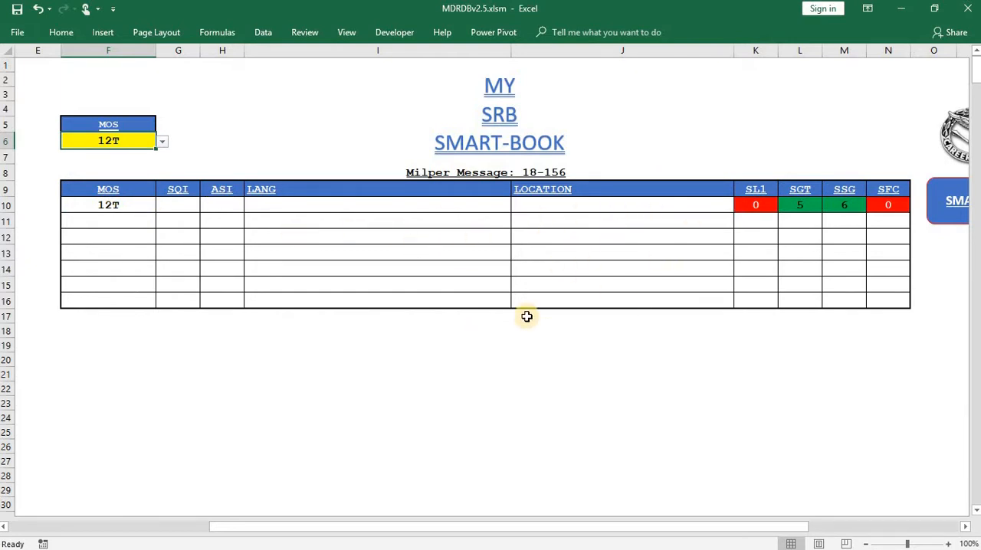
# - Leave the SRB sheet for the Smart-Book menu and open the IN/OUT CALLS sheet
pyautogui.moveTo(747, 534); pyautogui.dragTo(754, 533)
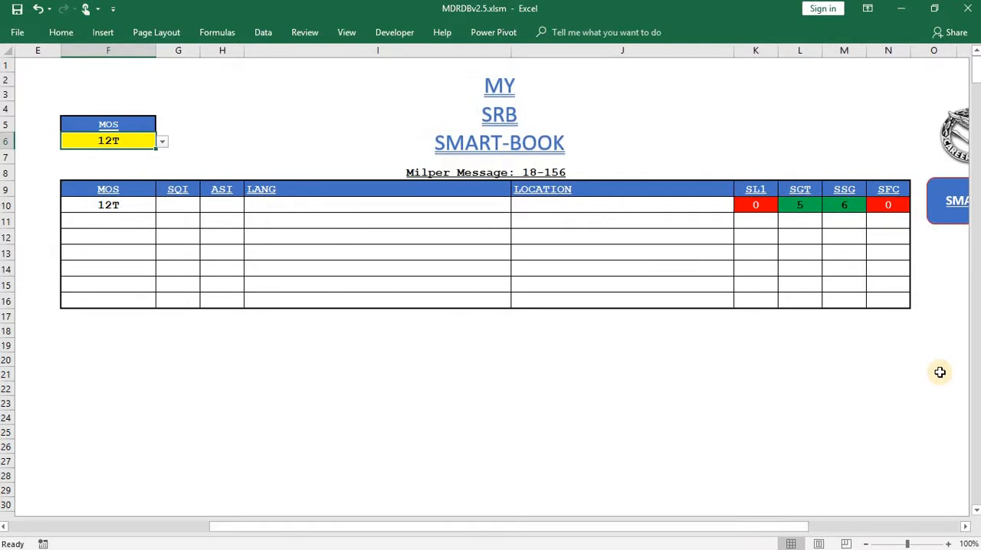
pyautogui.click(940, 222)
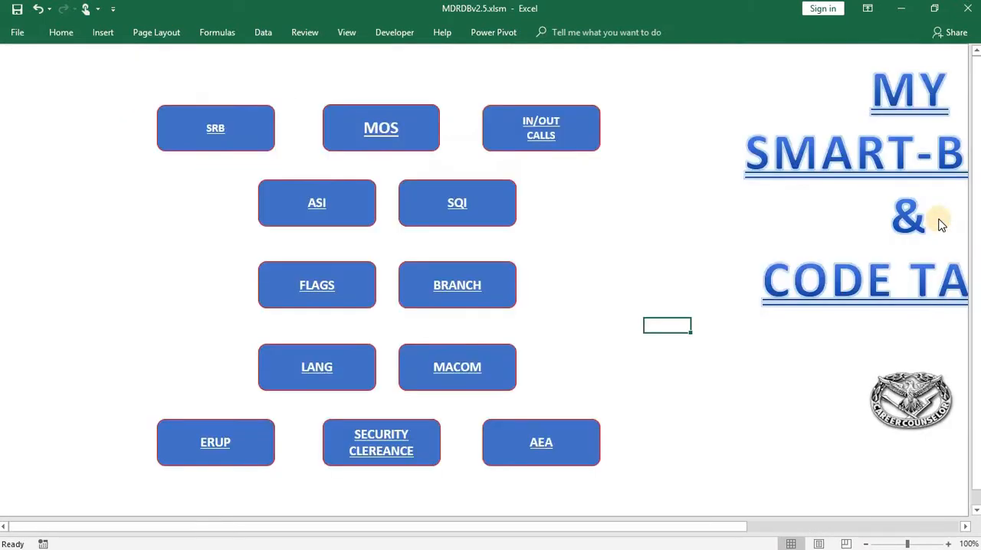
pyautogui.click(491, 118)
# - Look up the in/out call entries for MOS 11C and MOS 12B
pyautogui.click(288, 130)
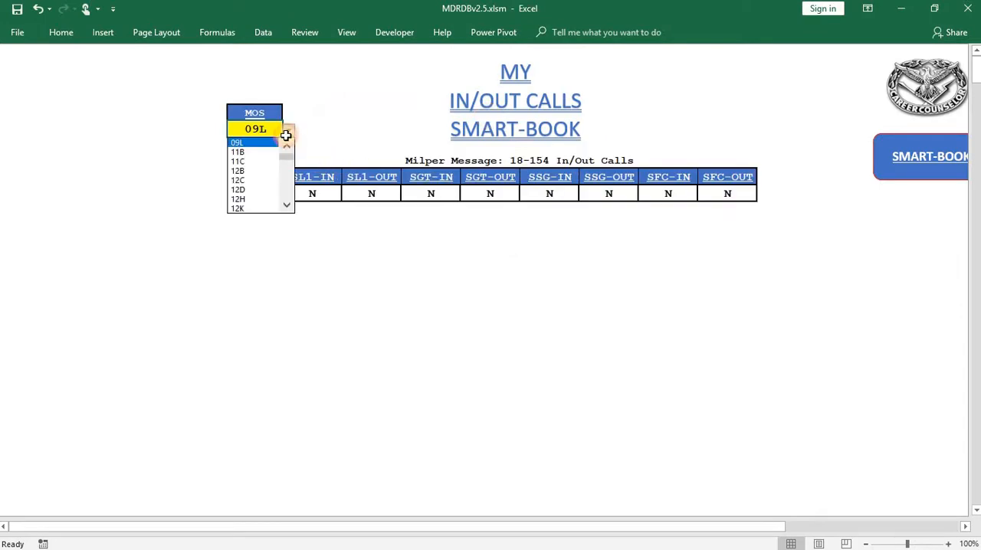
pyautogui.click(239, 161)
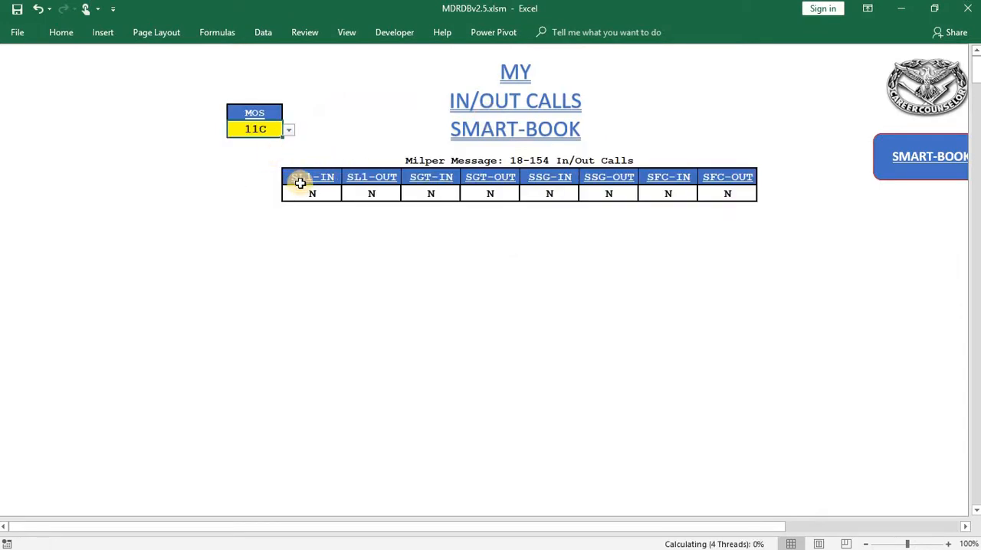
pyautogui.click(346, 135)
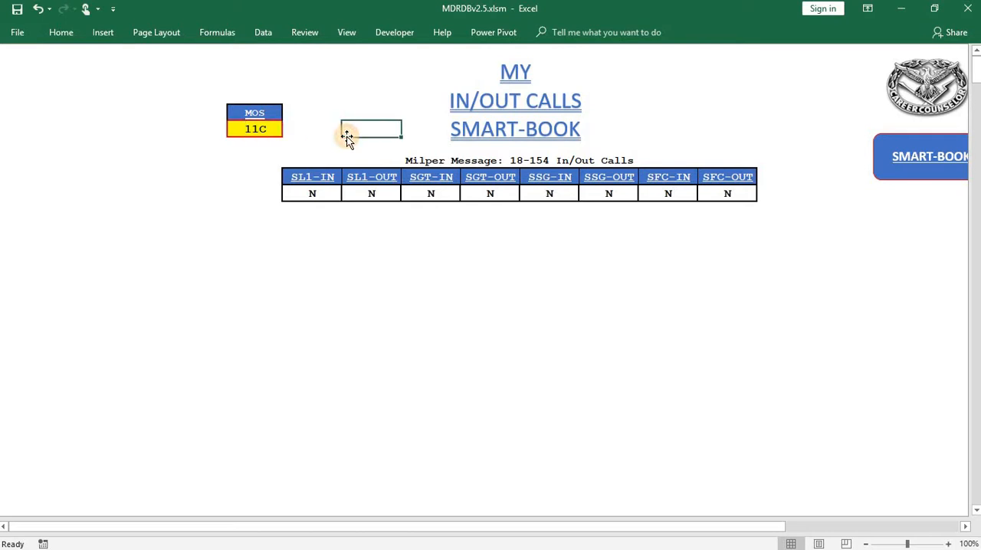
pyautogui.click(279, 135)
pyautogui.click(288, 129)
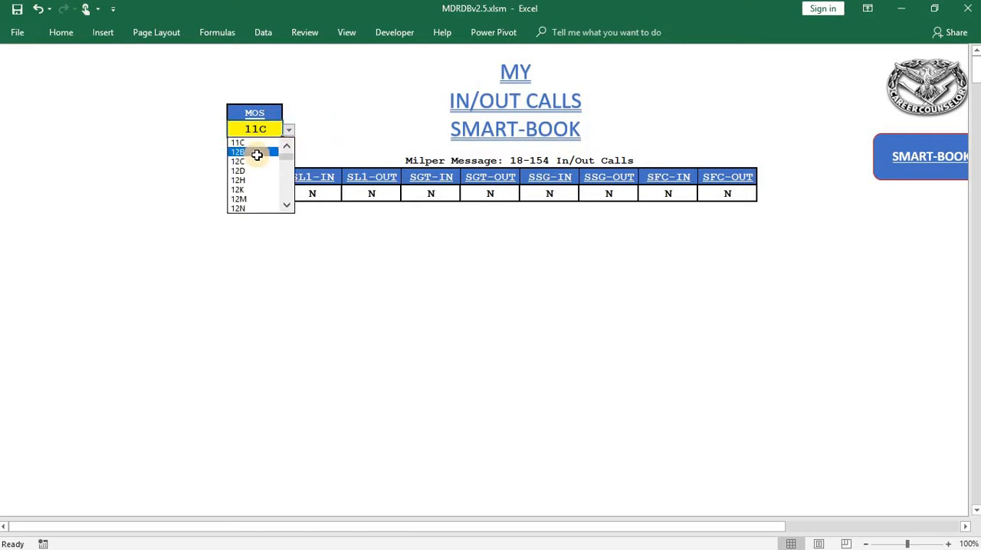
pyautogui.click(256, 151)
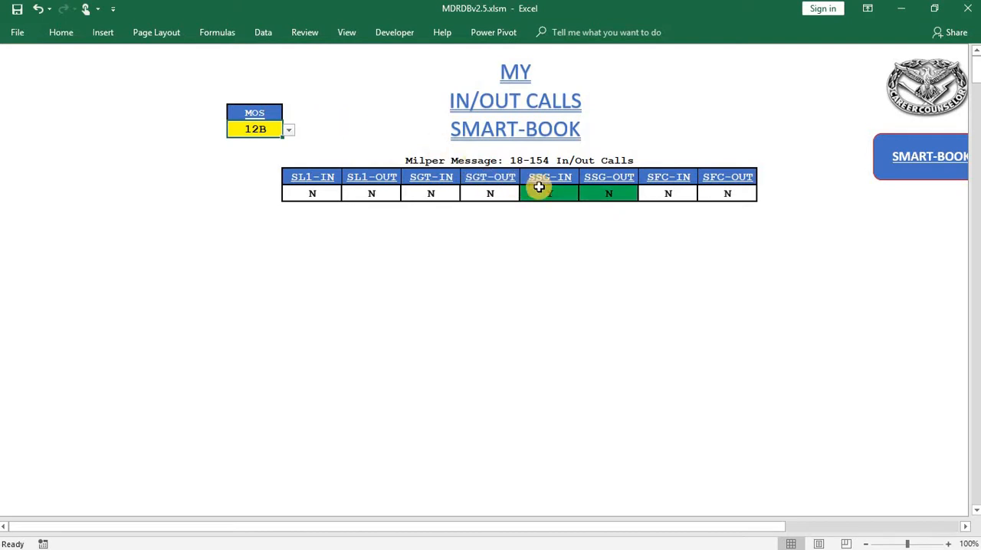
# - Look up the in/out call entries for MOS 11B
pyautogui.click(289, 130)
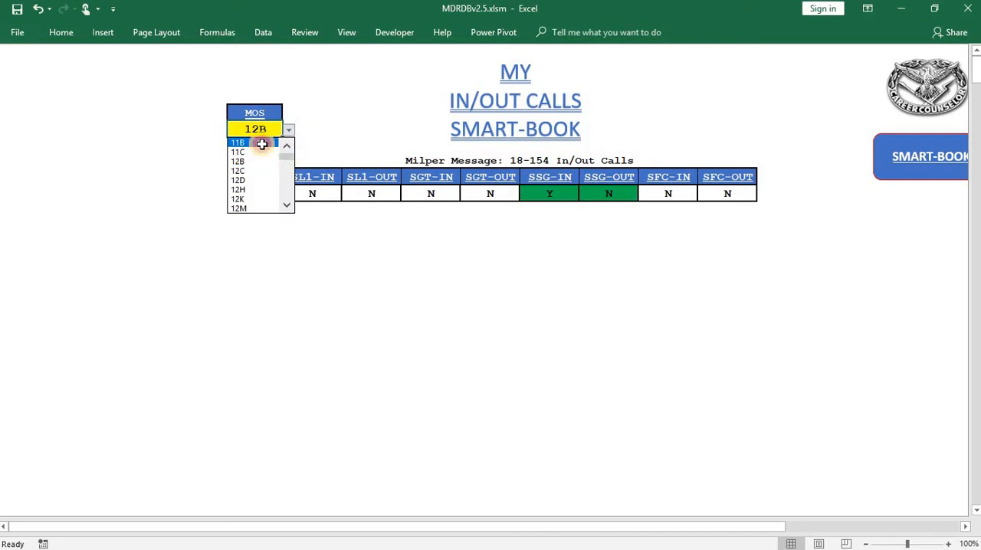
pyautogui.click(262, 145)
pyautogui.click(413, 344)
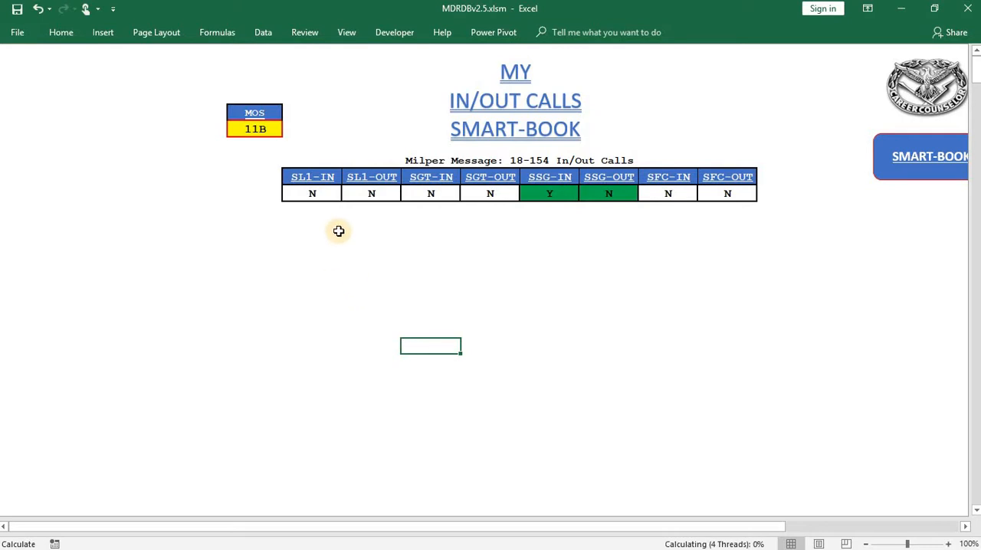
pyautogui.click(359, 283)
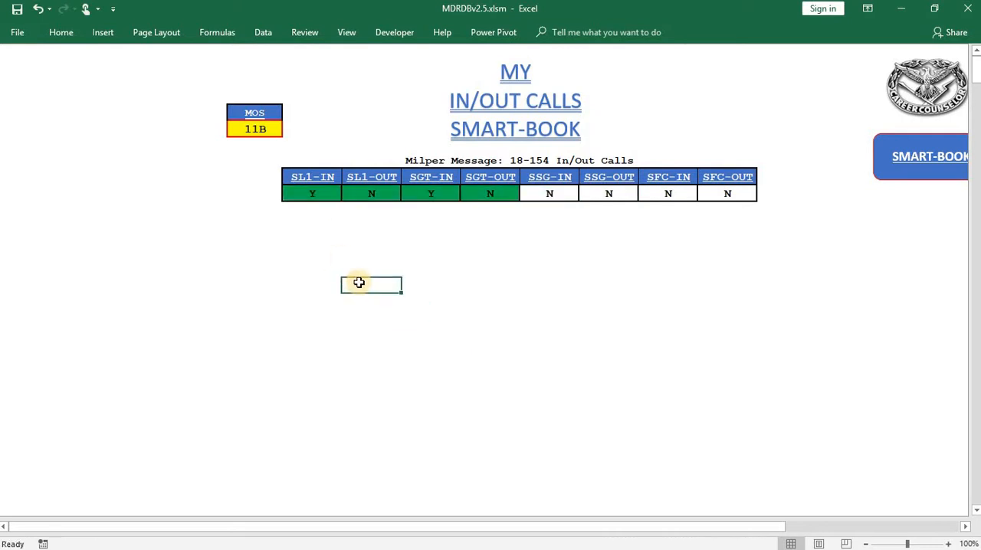
# - Look up the in/out call entries for MOS 42A
pyautogui.click(277, 130)
pyautogui.click(288, 130)
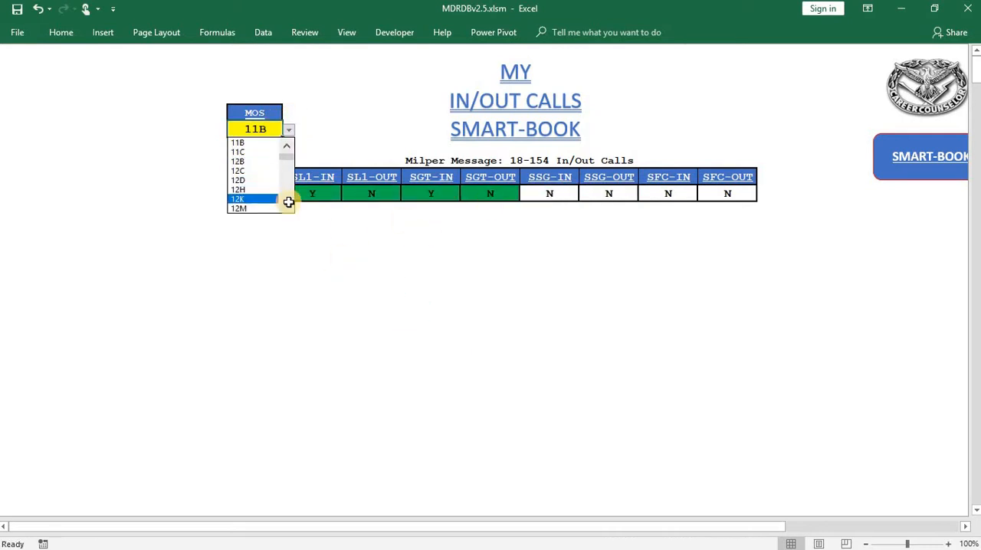
pyautogui.scroll(-5, 290, 205)
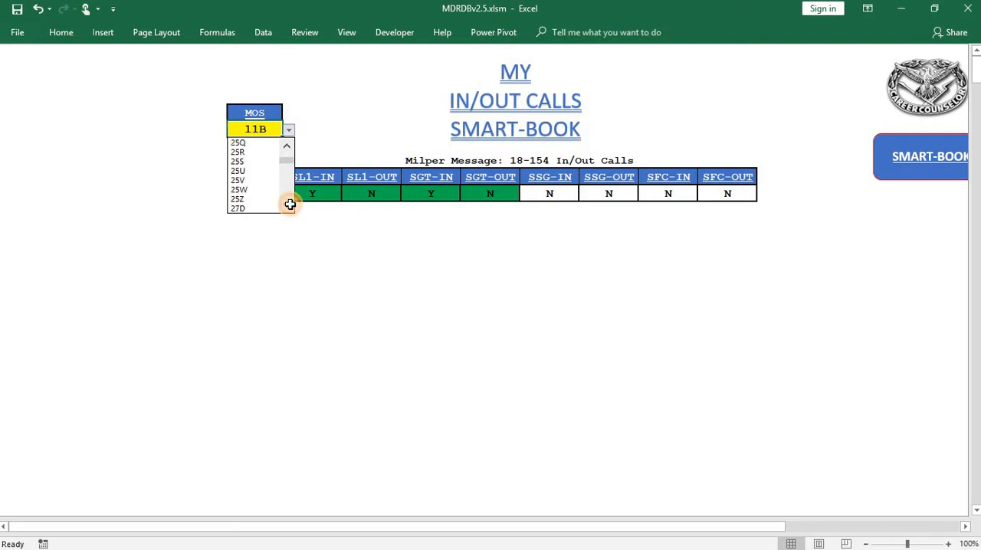
pyautogui.scroll(-3, 290, 205)
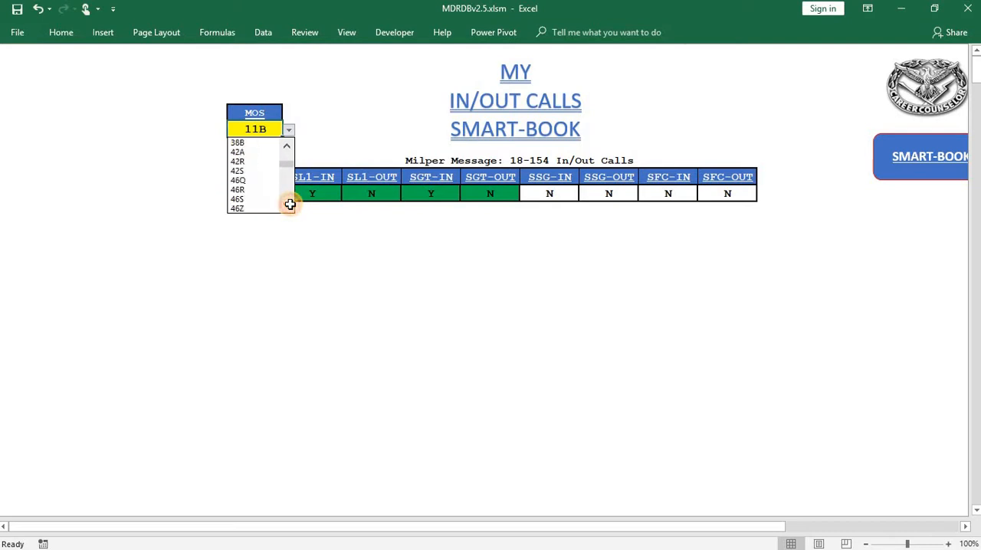
pyautogui.click(250, 154)
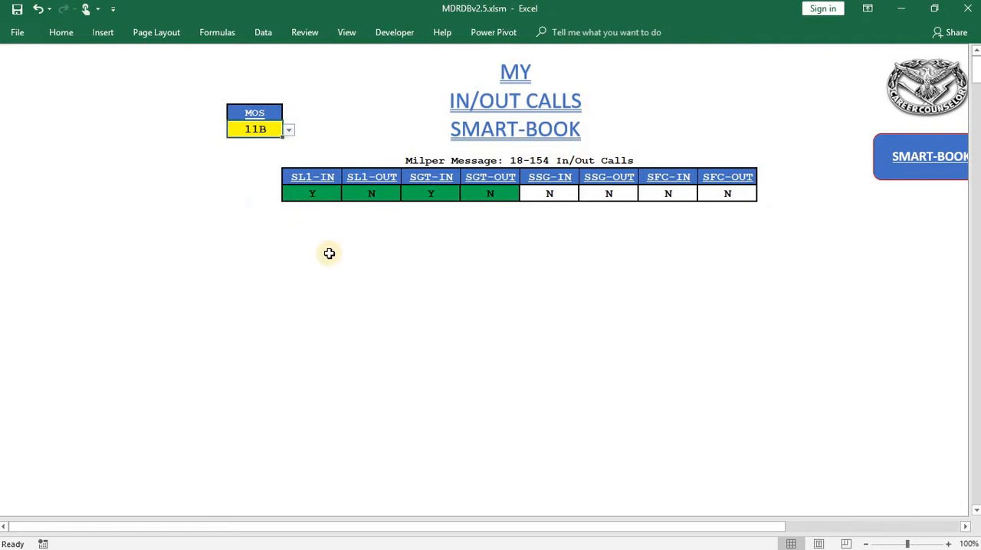
pyautogui.click(329, 253)
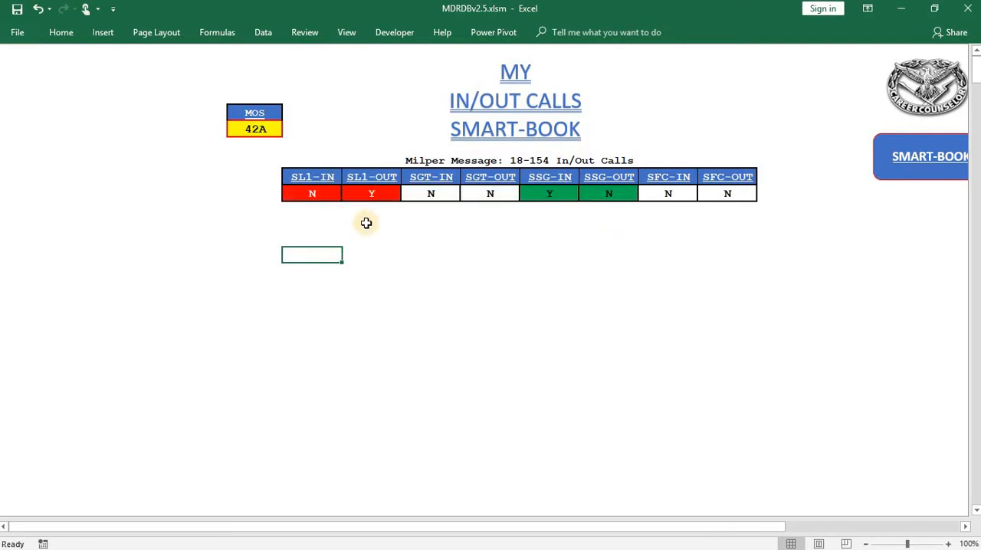
# - Return to the Smart-Book menu and browse the code list on the MOS sheet
pyautogui.click(905, 168)
pyautogui.click(406, 129)
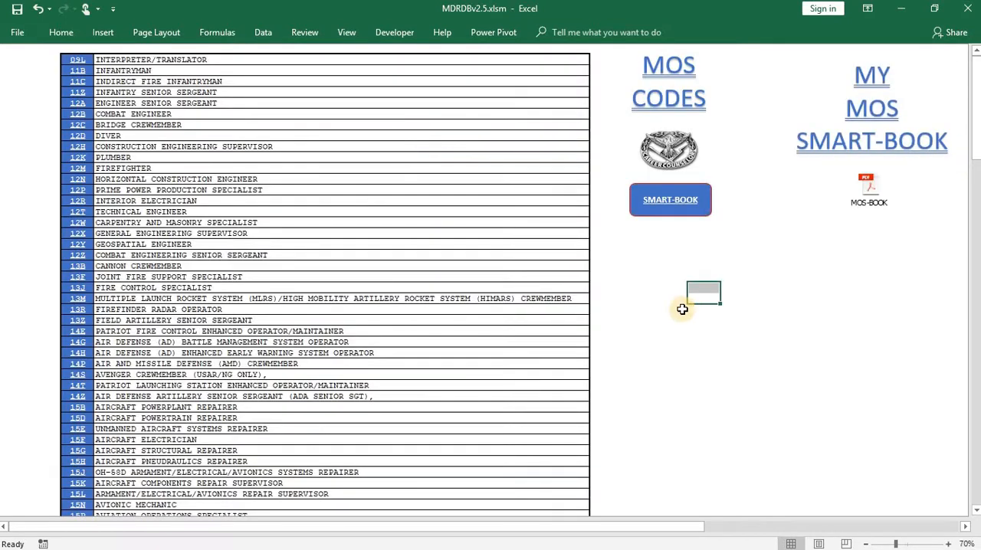
pyautogui.scroll(-20, 76, 350)
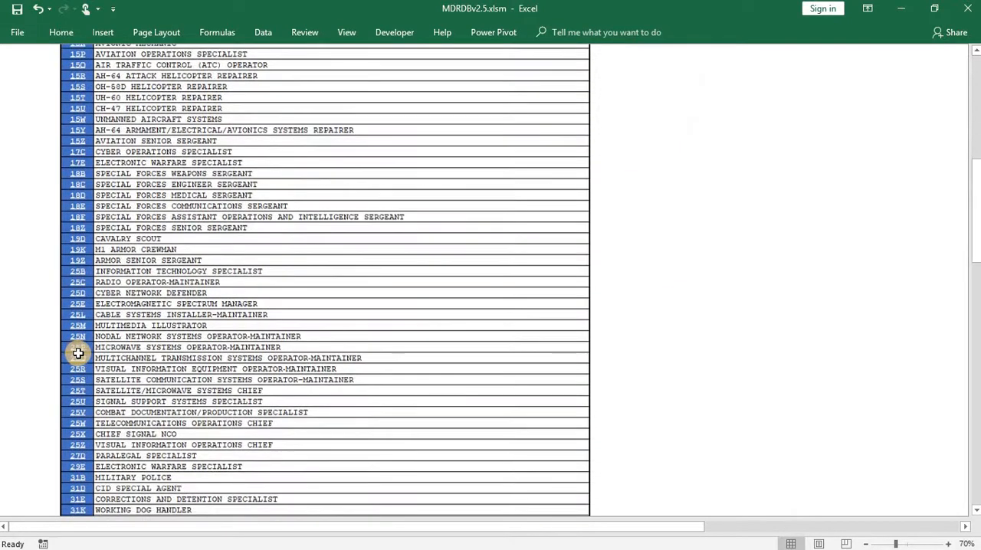
pyautogui.scroll(20, 82, 355)
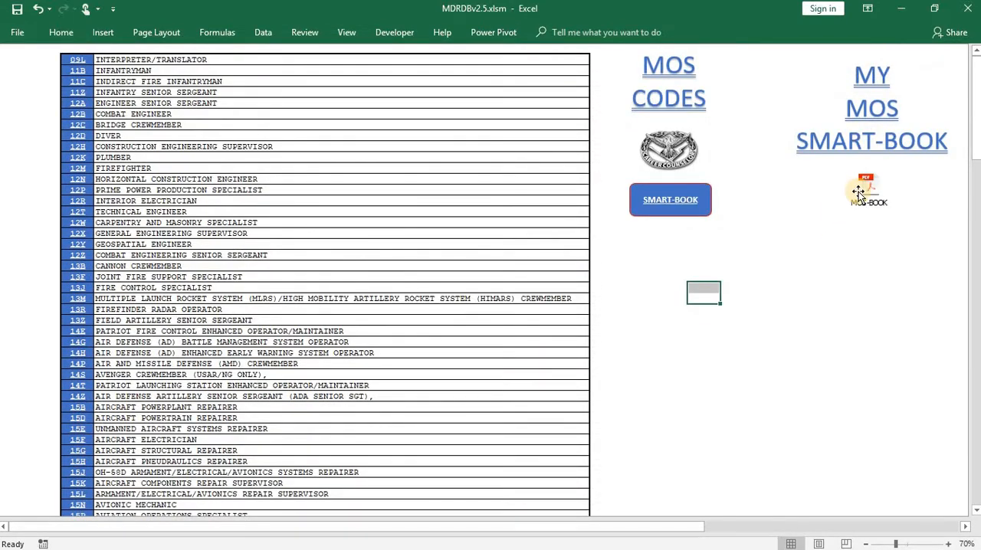
# - Open the embedded MOS-BOOK PDF in Adobe Acrobat Reader, hide the tools pane and go to its table of MOS codes
pyautogui.doubleClick(867, 189)
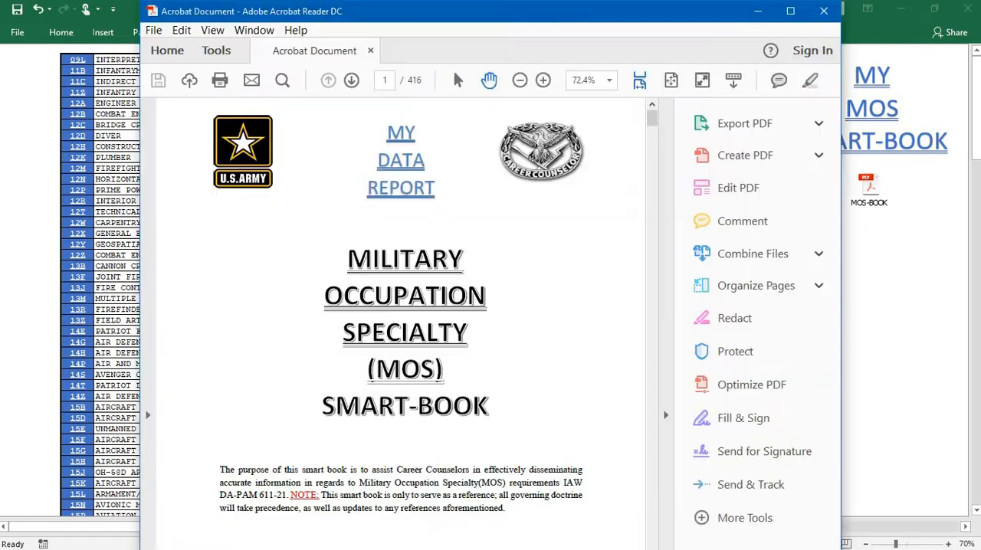
pyautogui.click(665, 384)
pyautogui.scroll(-4, 578, 301)
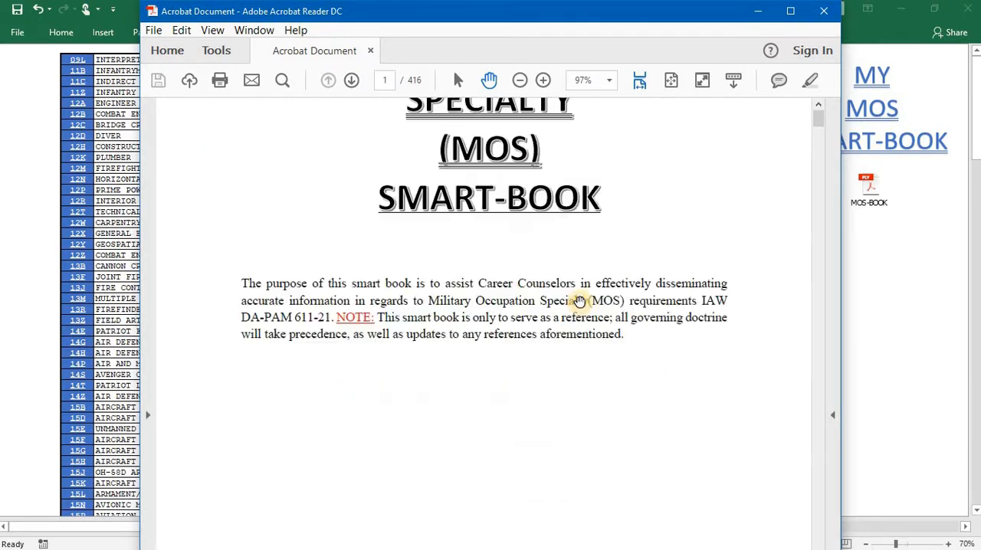
pyautogui.scroll(-6, 528, 302)
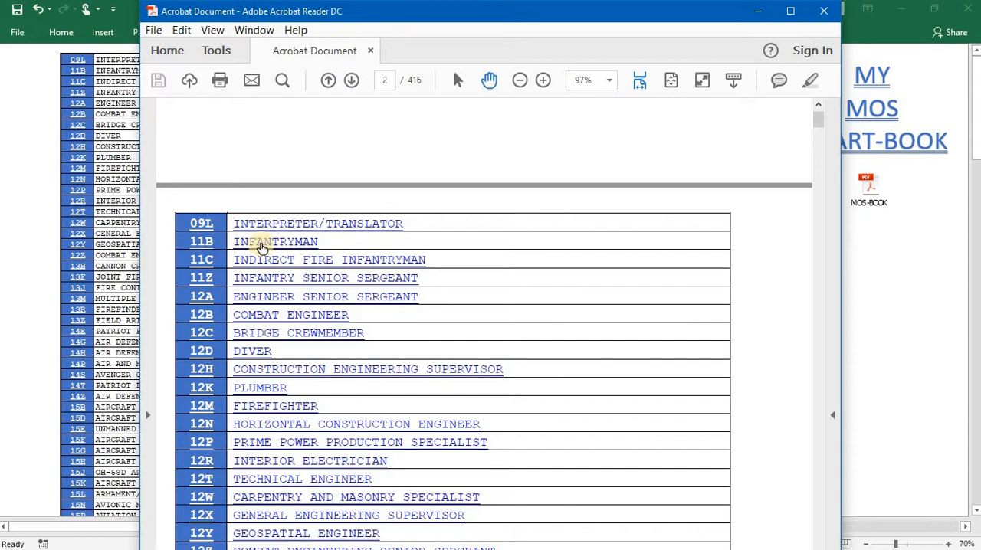
# - Look over the 11B Infantryman section of the MOS book and return to its table of contents
pyautogui.click(261, 248)
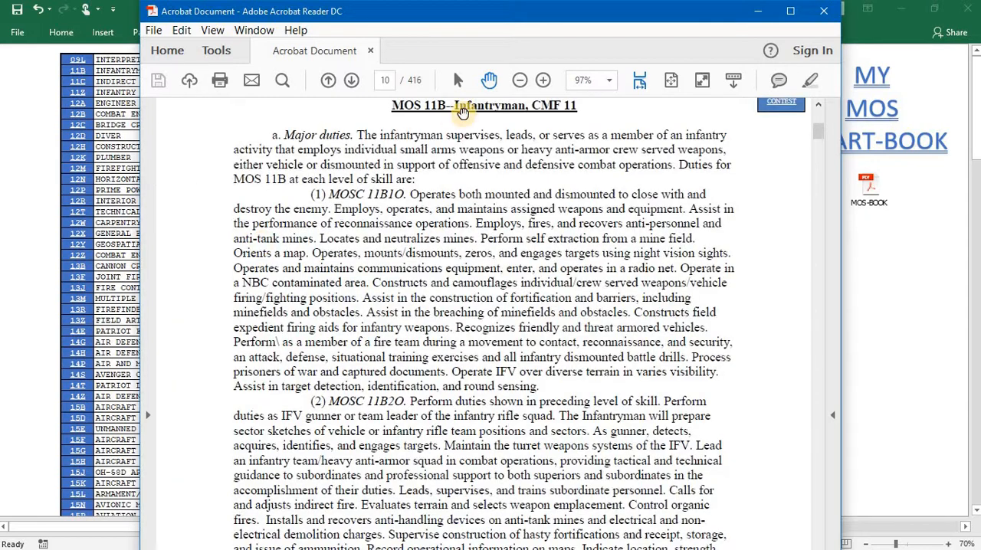
pyautogui.scroll(-6, 469, 244)
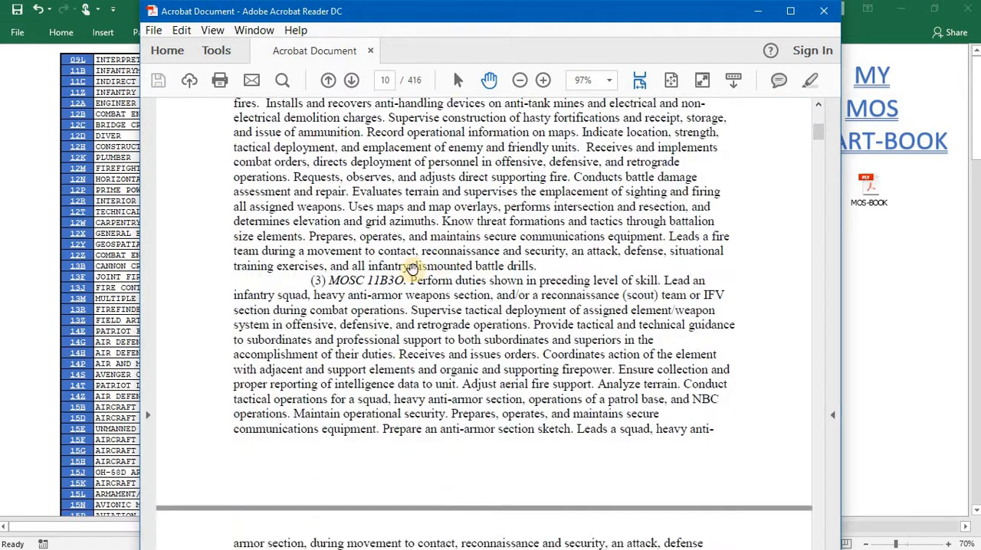
pyautogui.scroll(2, 460, 230)
pyautogui.scroll(8, 454, 242)
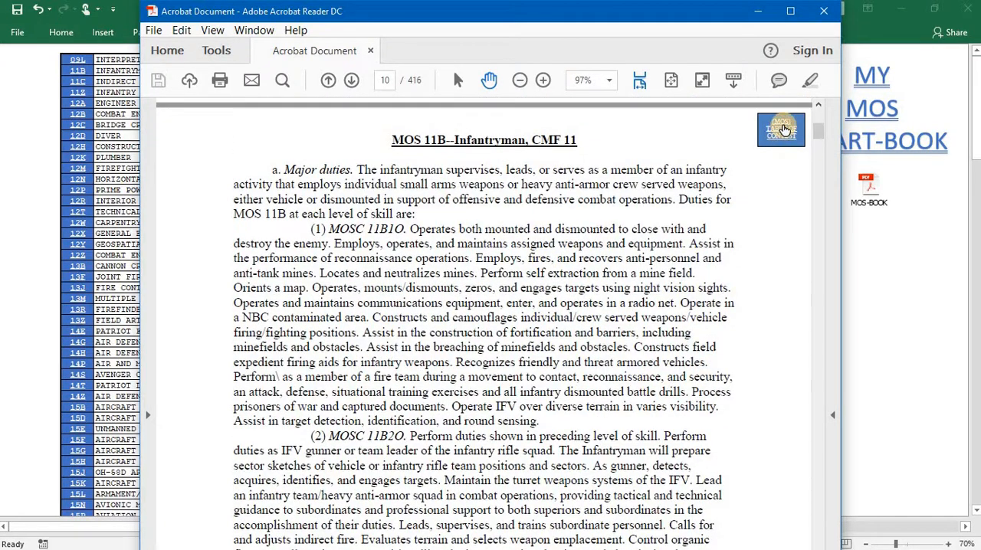
pyautogui.click(786, 135)
# - Review the 12D Diver section of the MOS book, return to the table of contents and close the PDF
pyautogui.scroll(3, 449, 206)
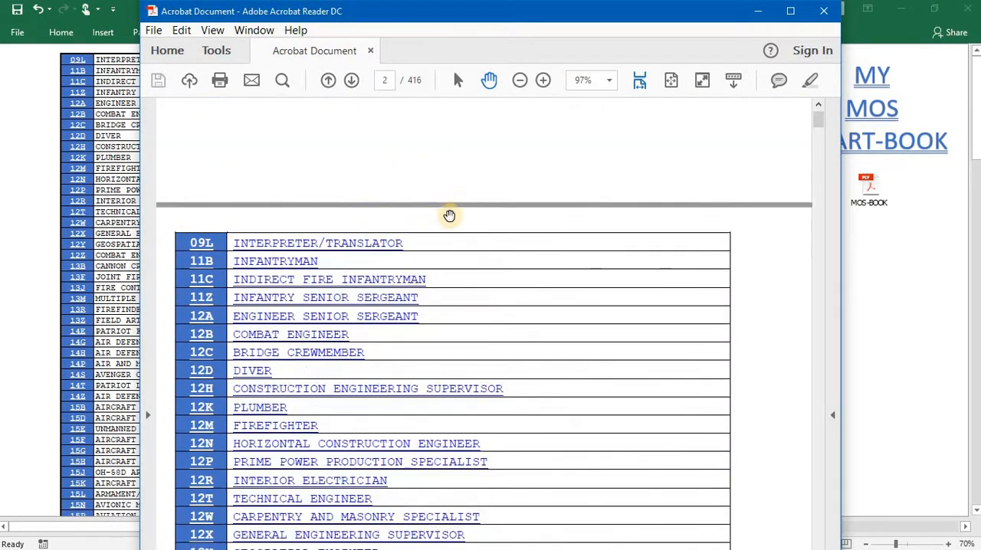
pyautogui.scroll(-1, 414, 238)
pyautogui.scroll(-2, 212, 228)
pyautogui.click(245, 228)
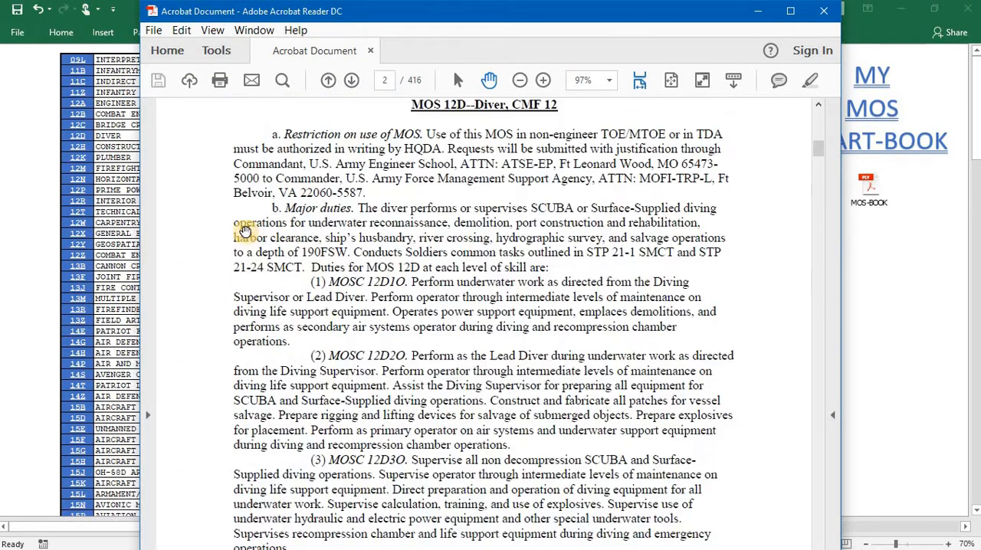
pyautogui.scroll(-8, 414, 299)
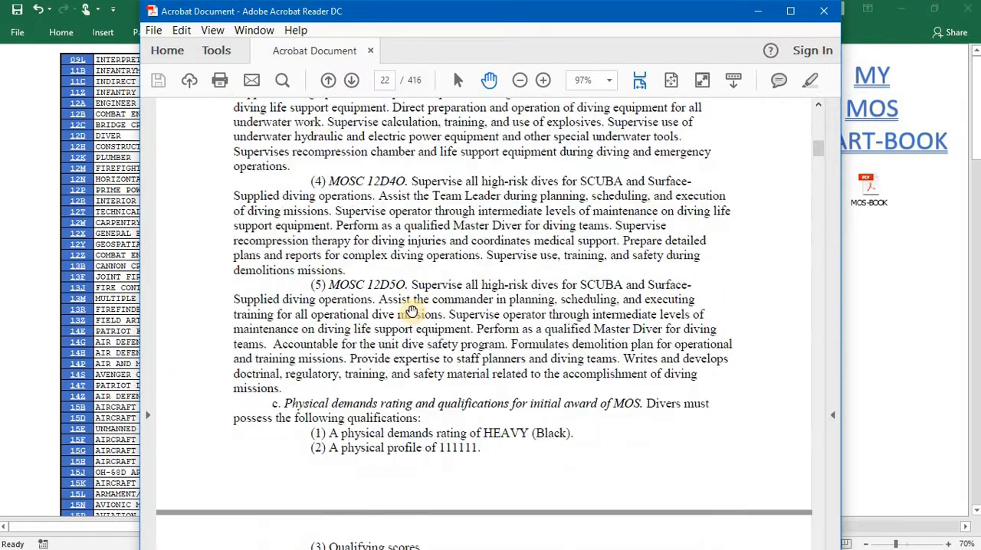
pyautogui.scroll(-12, 421, 311)
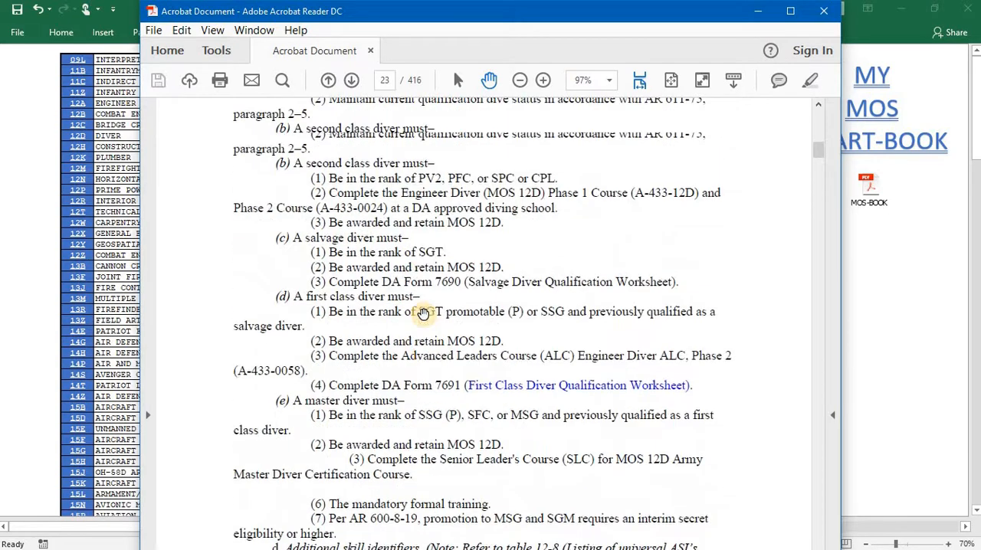
pyautogui.scroll(12, 423, 314)
pyautogui.scroll(15, 423, 313)
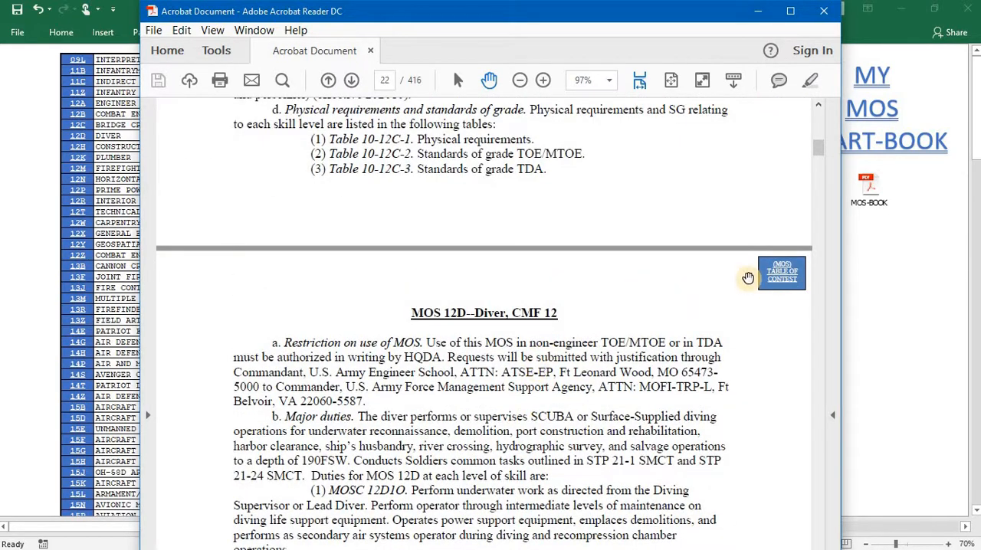
pyautogui.click(782, 273)
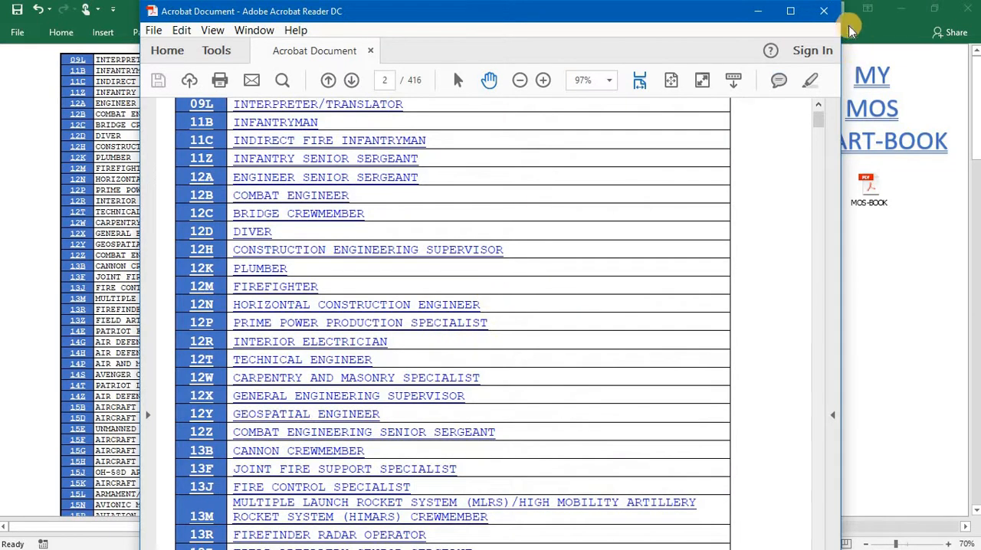
pyautogui.click(830, 12)
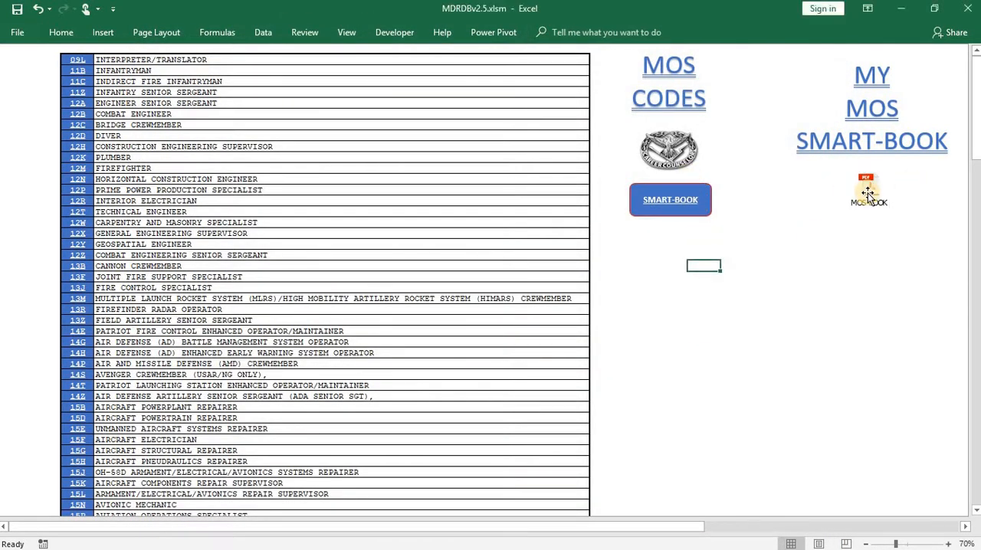
# - Go back through the Smart-Book menu to the ASI sheet and browse its code list
pyautogui.click(692, 205)
pyautogui.click(319, 212)
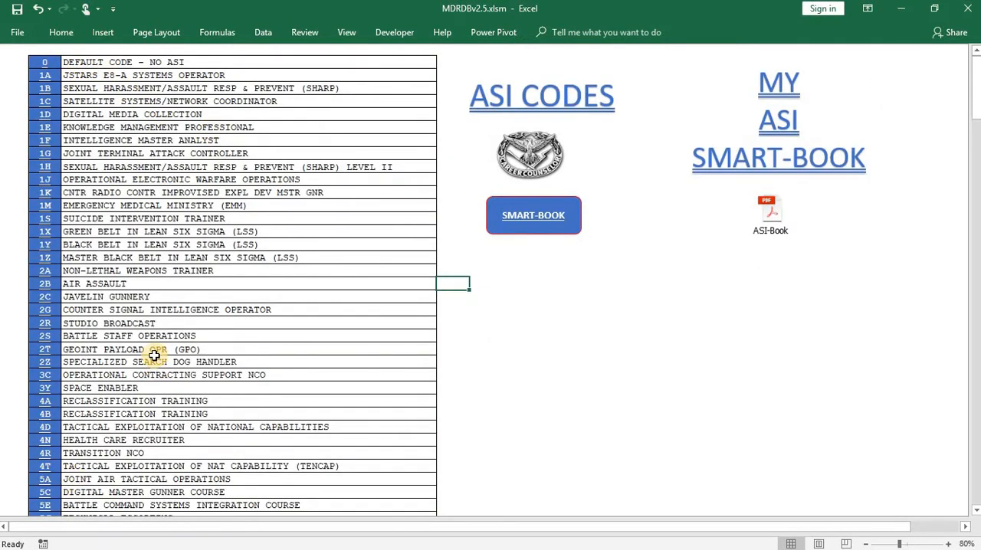
pyautogui.scroll(-11, 153, 361)
pyautogui.scroll(11, 152, 360)
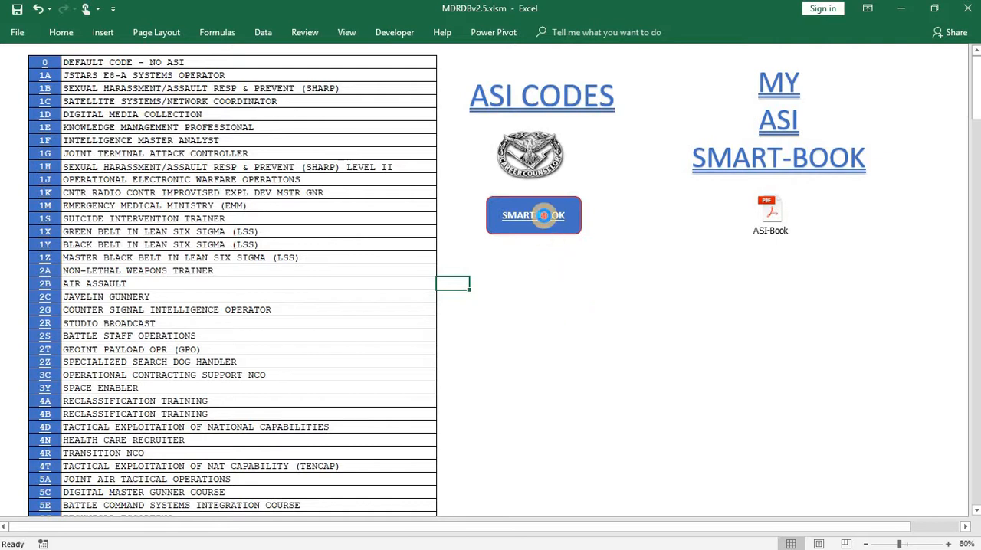
# - Switch from the ASI codes to the SQI codes sheet, look it over and return to the Smart-Book menu
pyautogui.click(543, 216)
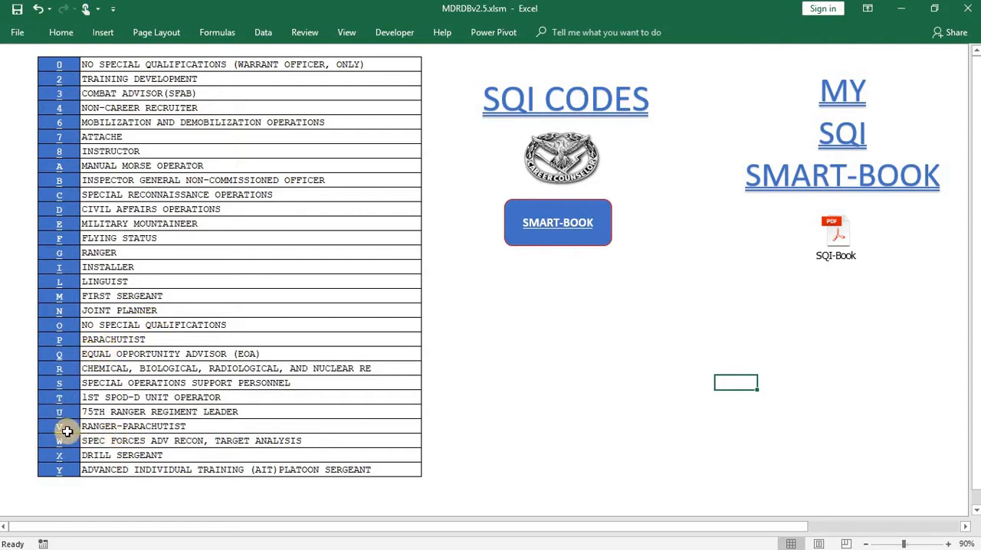
pyautogui.click(557, 239)
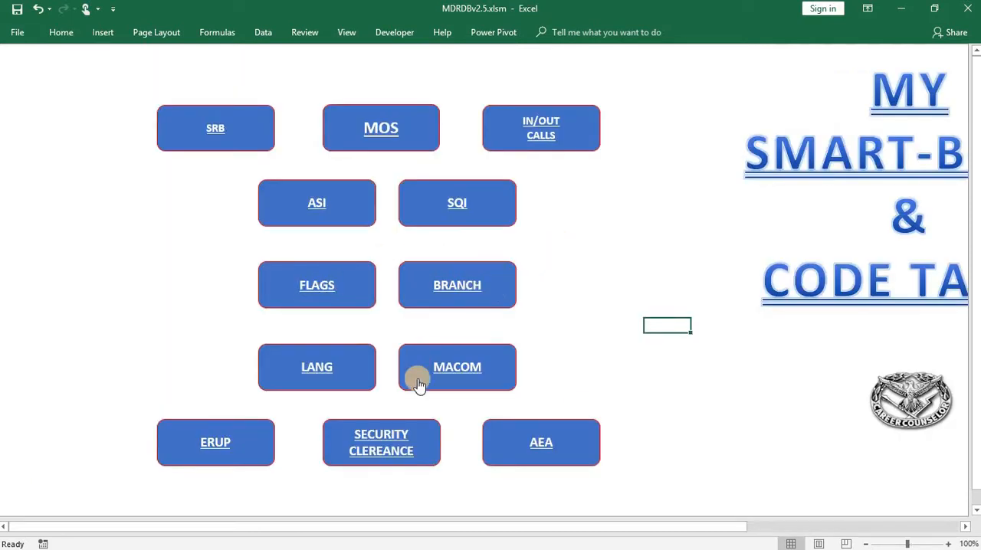
# - Open the language codes sheet from the Smart-Book menu, browse its list and return to the menu
pyautogui.click(316, 369)
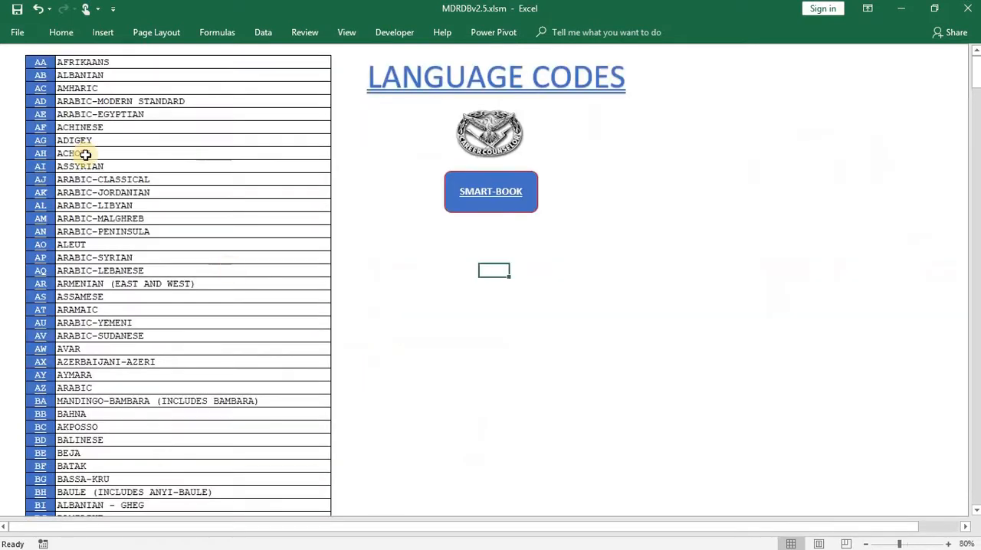
pyautogui.scroll(-14, 58, 260)
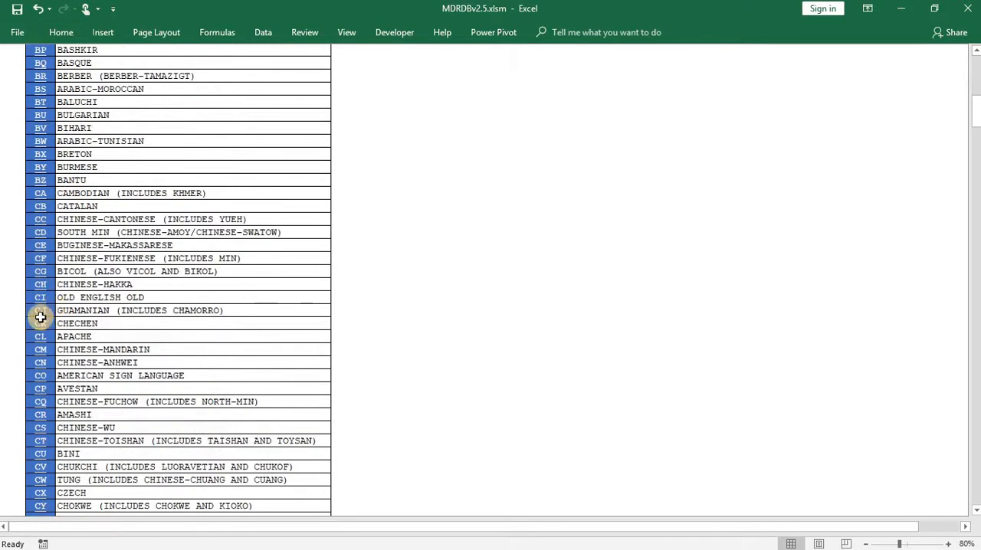
pyautogui.scroll(14, 47, 309)
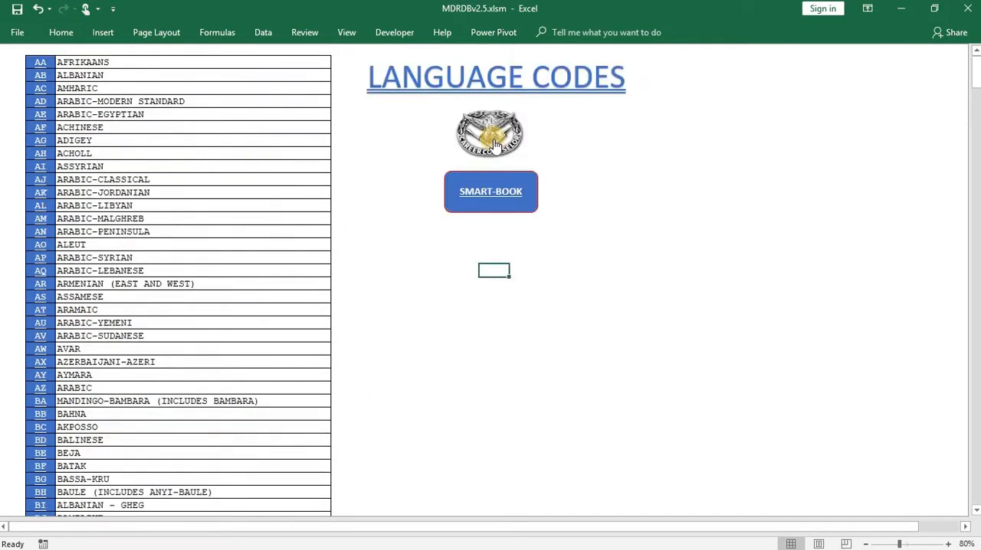
pyautogui.click(508, 197)
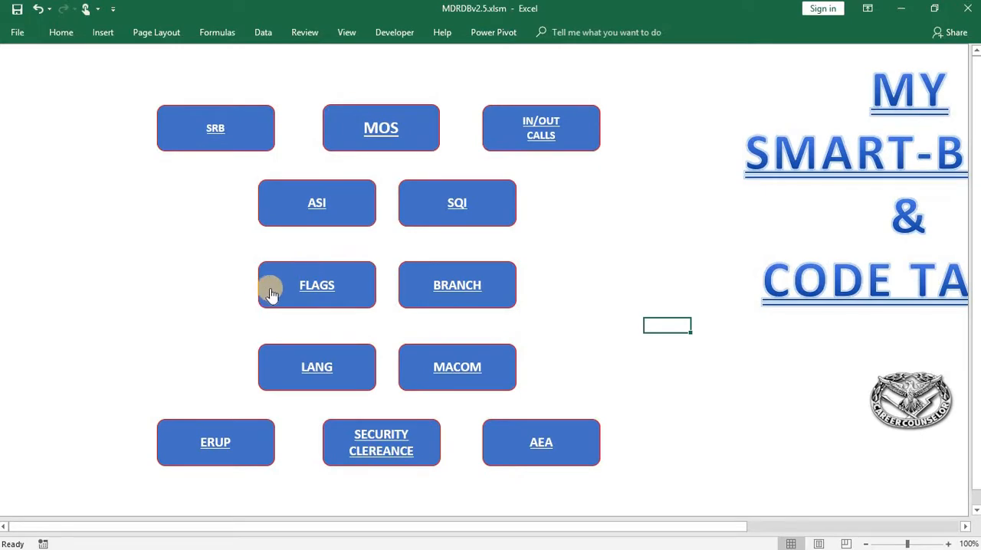
# - Open the flag codes sheet, look through its list and return to the Smart-Book menu
pyautogui.click(317, 285)
pyautogui.scroll(-12, 94, 252)
pyautogui.scroll(12, 155, 257)
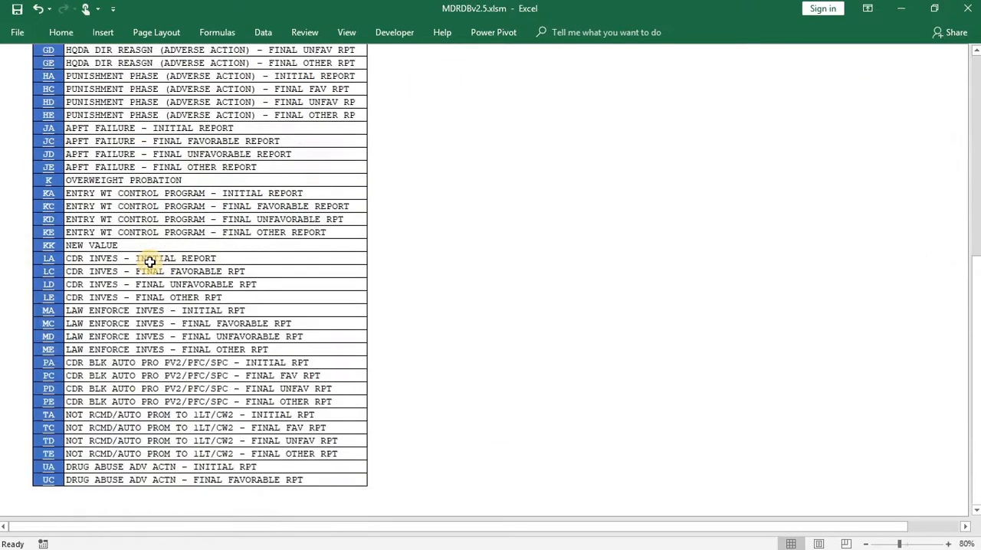
pyautogui.click(447, 210)
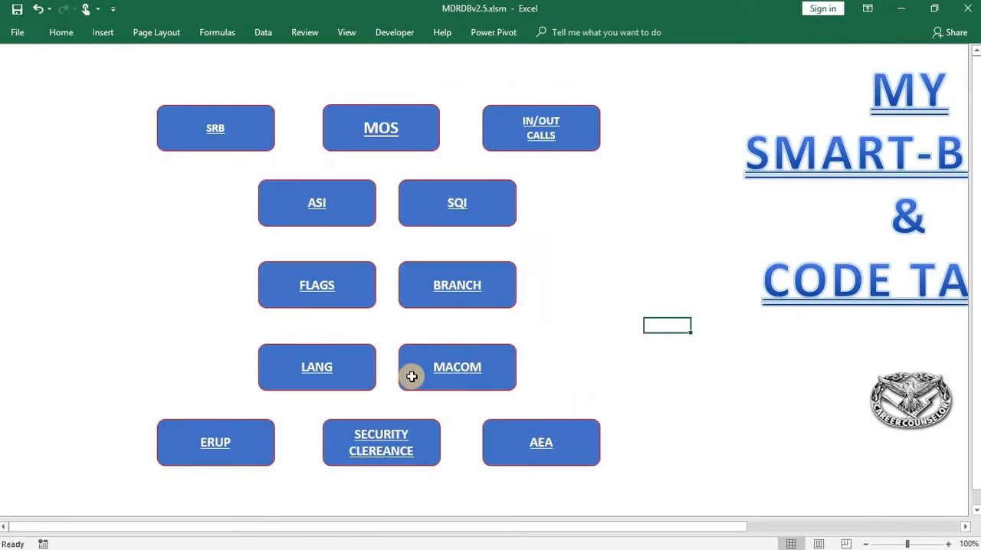
# - Open the AEA codes sheet, review its code list and return to the Smart-Book menu
pyautogui.click(407, 373)
pyautogui.scroll(5, 133, 252)
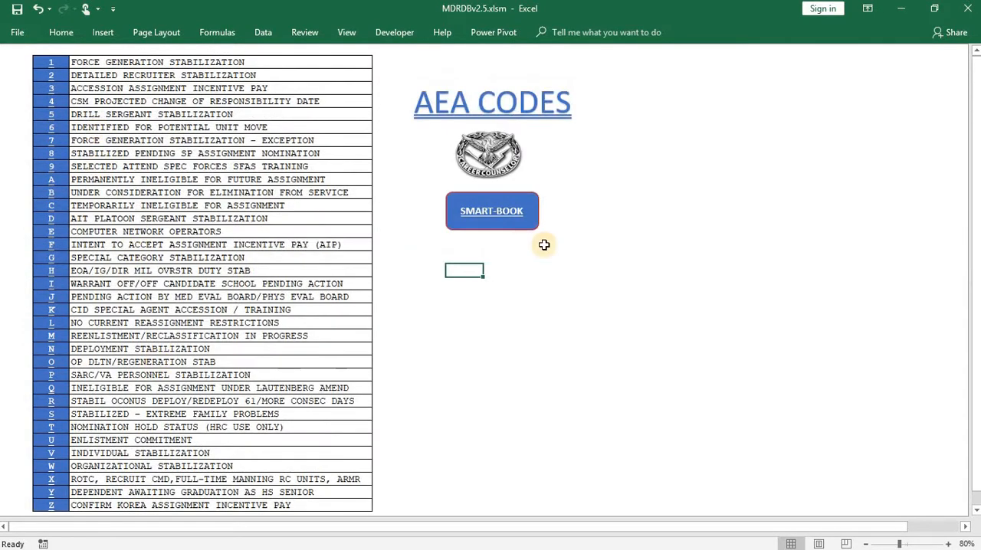
pyautogui.click(516, 219)
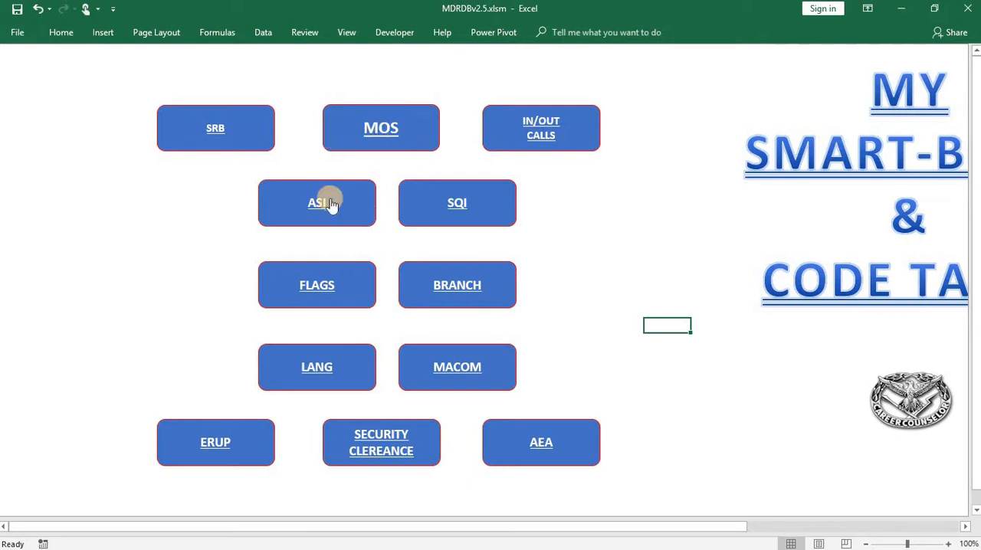
# - Leave the Smart-Book for the My Data Report main menu and open the Mission & Stats tracker
pyautogui.click(878, 389)
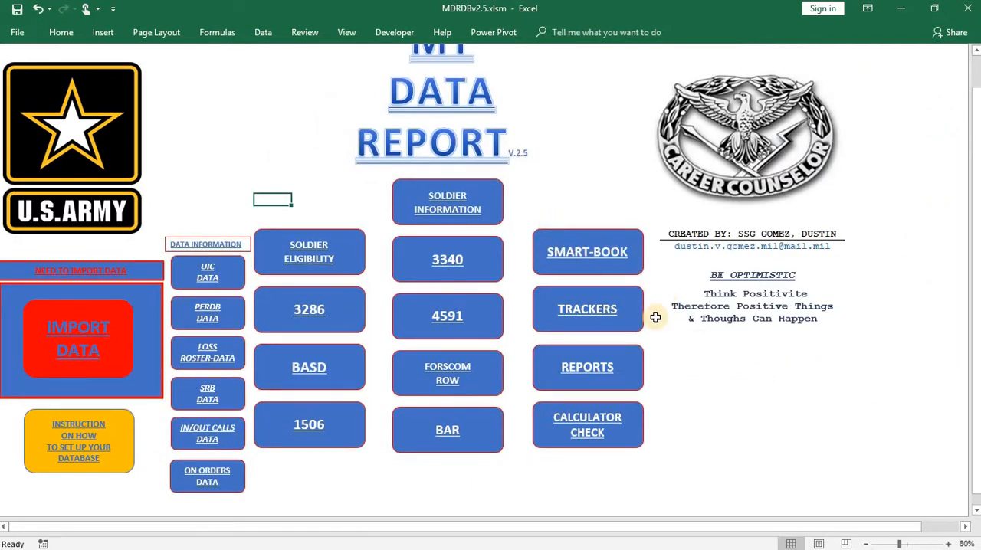
pyautogui.click(627, 322)
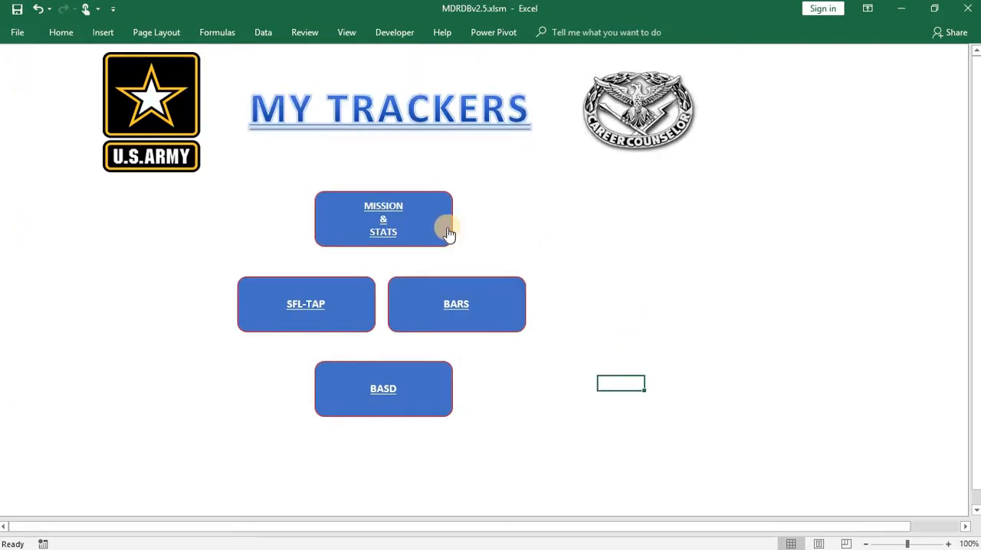
pyautogui.click(443, 232)
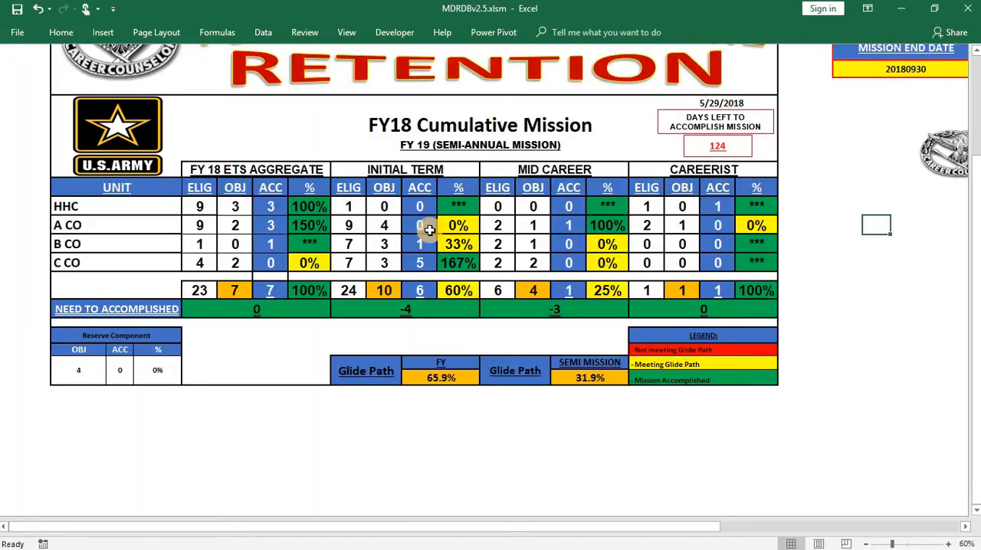
# - Look over the FY18 Cumulative Mission table and its mission dates, then open the mission breakdown sheet
pyautogui.scroll(1, 473, 364)
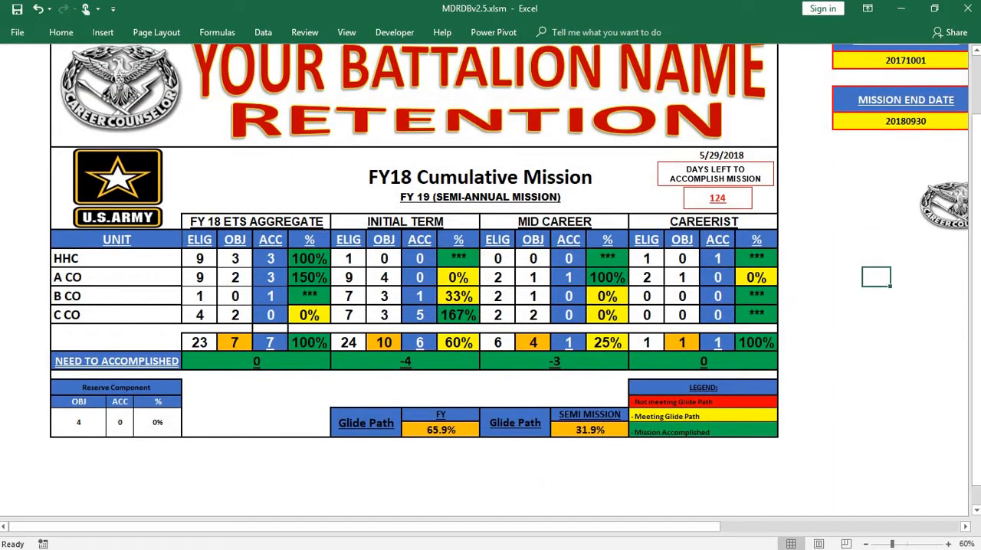
pyautogui.moveTo(473, 527); pyautogui.dragTo(704, 526)
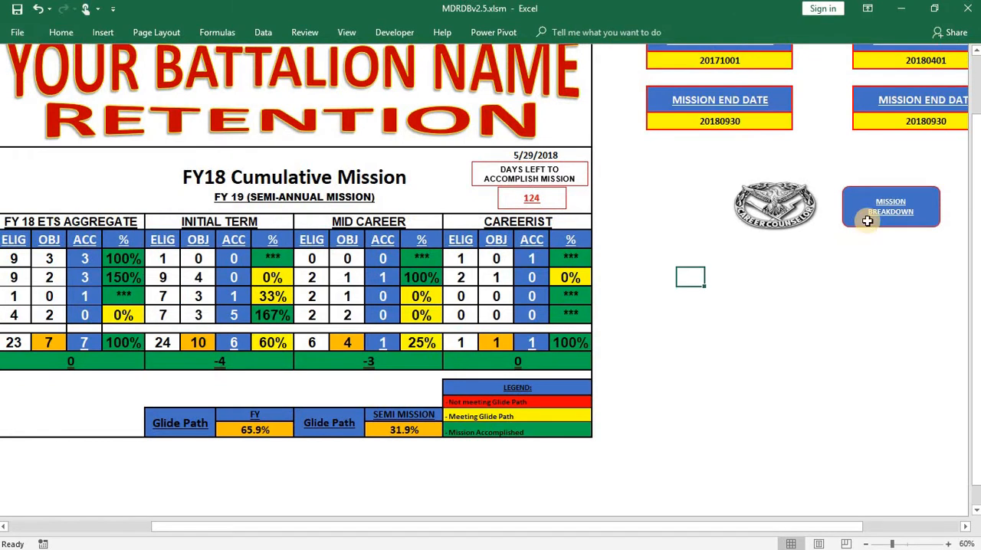
pyautogui.click(866, 221)
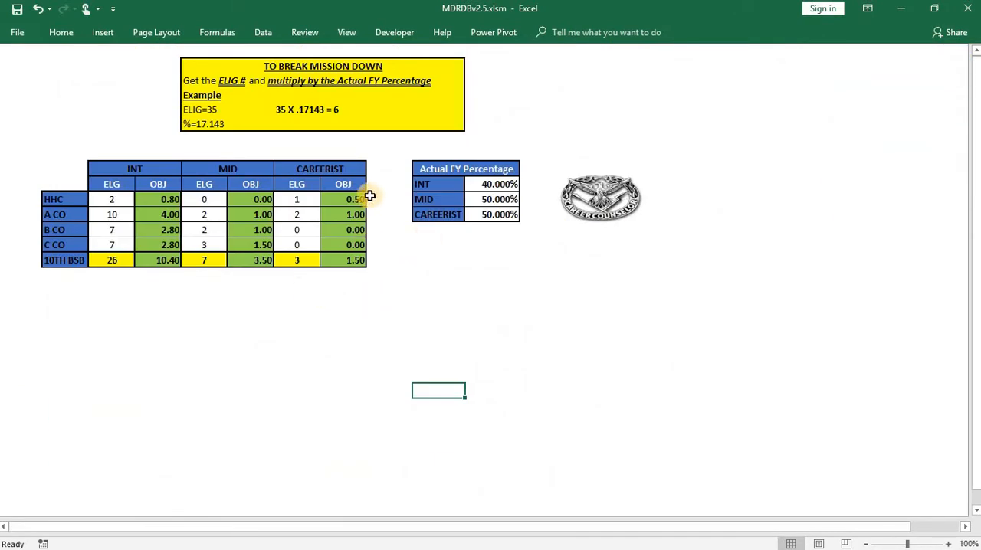
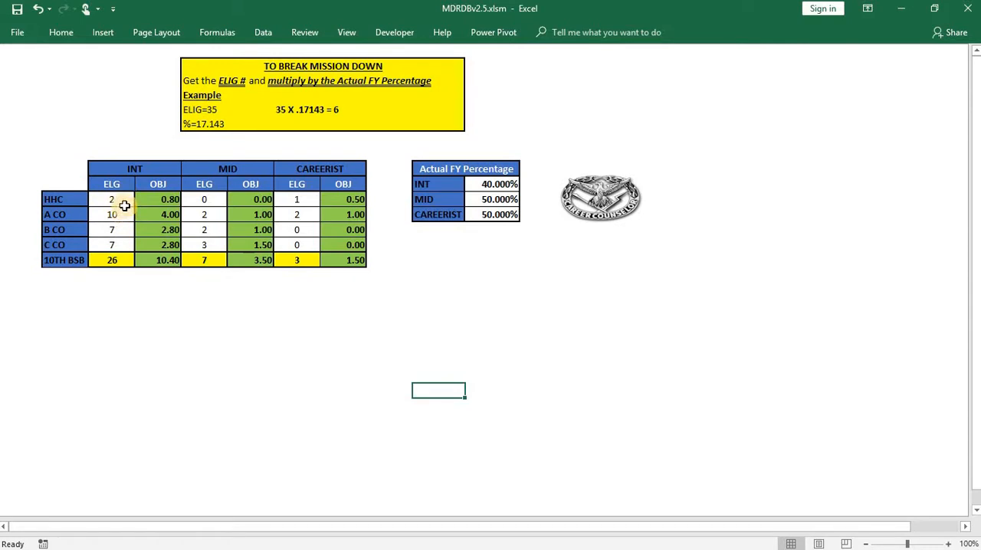
# - Set the INT eligible count for HHC to 4 in the mission breakdown table
pyautogui.click(125, 205)
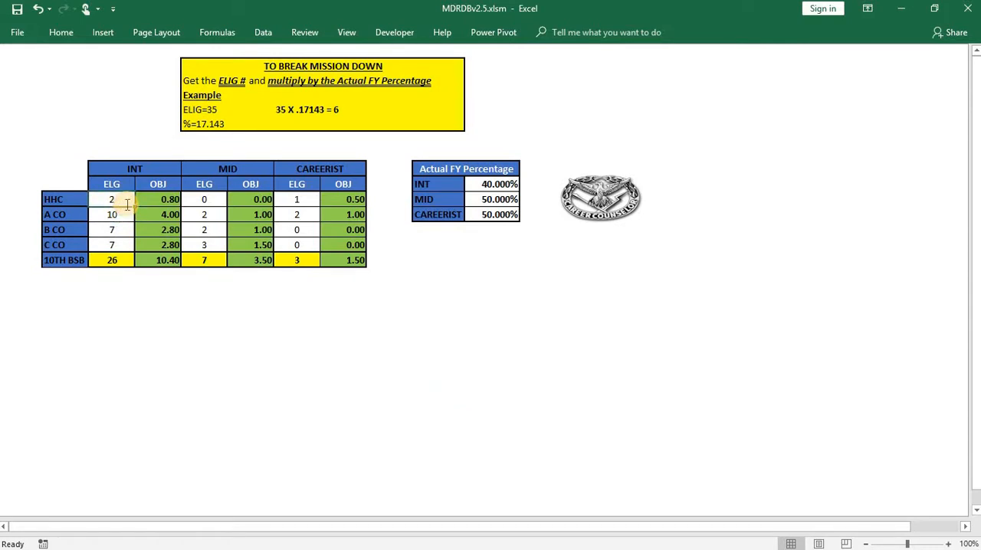
pyautogui.write('4')
pyautogui.click(131, 301)
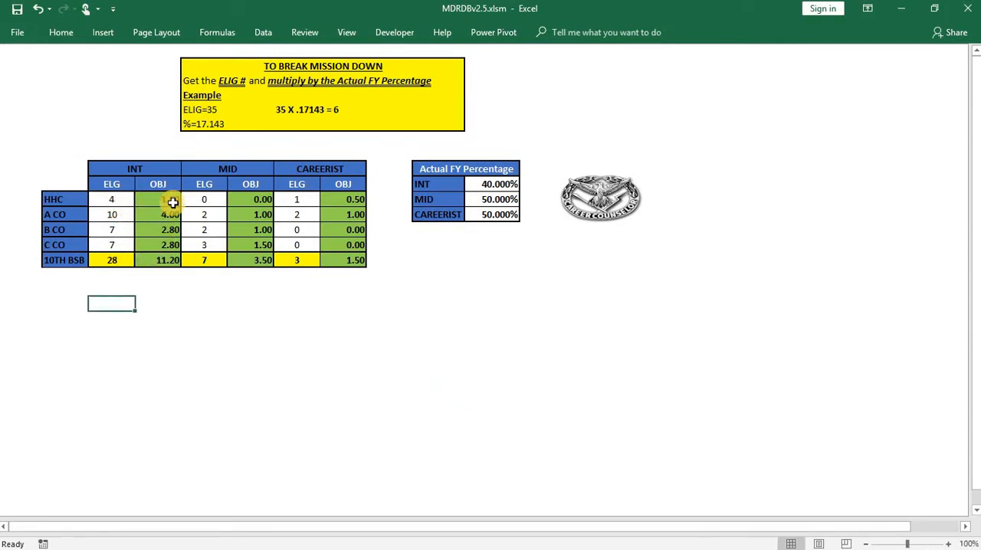
pyautogui.click(485, 186)
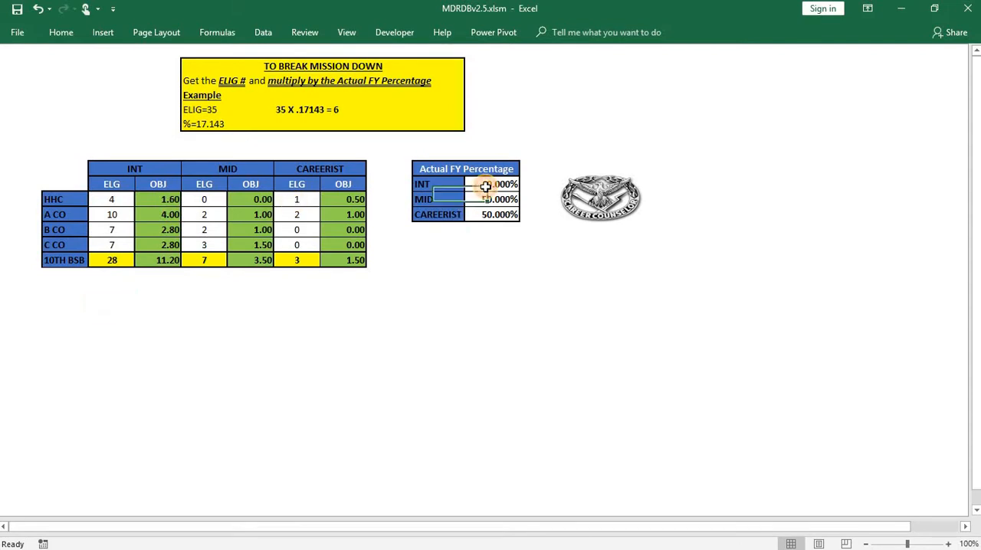
# - Set the INT eligible count for HHC to 3 in the mission breakdown table
pyautogui.click(112, 198)
pyautogui.write('3')
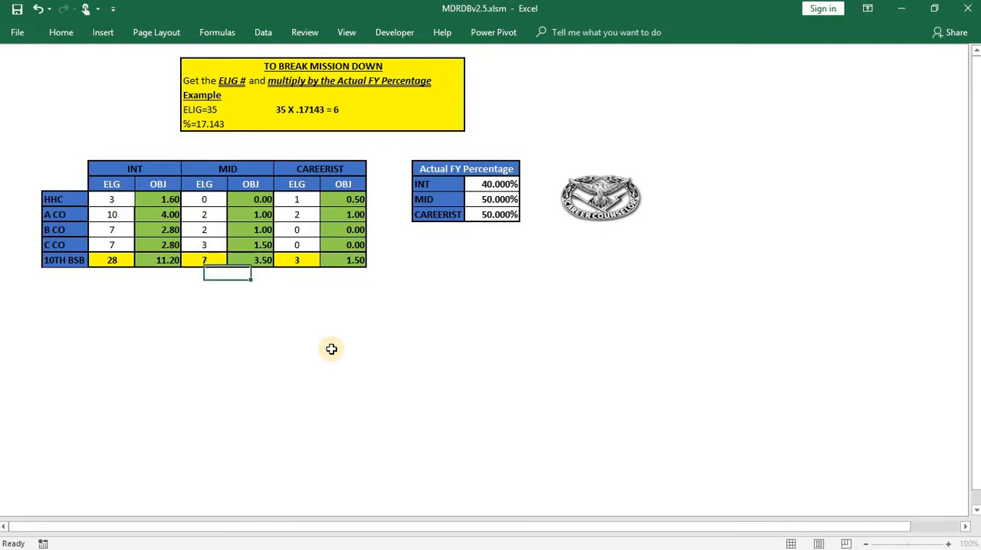
pyautogui.click(332, 347)
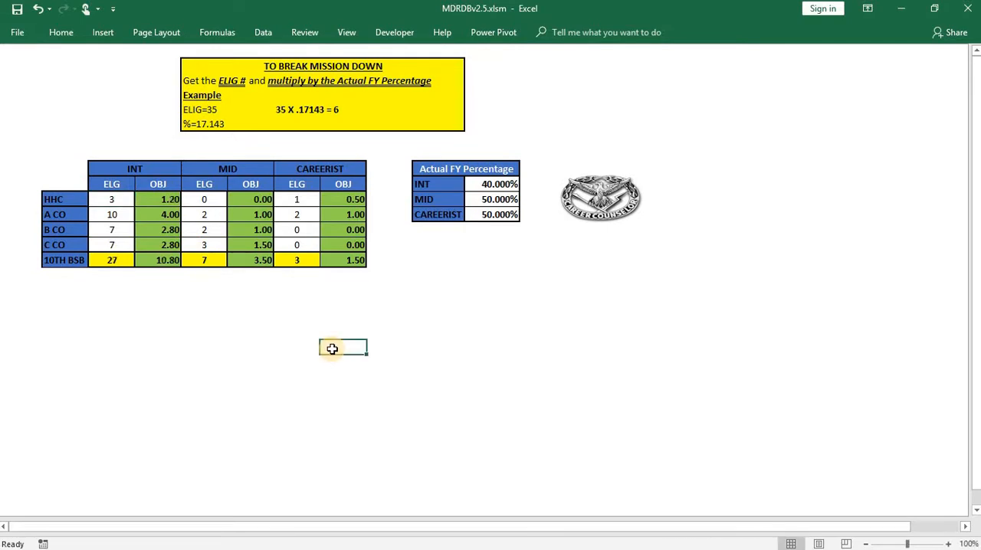
# - Set the INT rate in the Actual FY Percentage table to 38.254%
pyautogui.click(487, 185)
pyautogui.write('3')
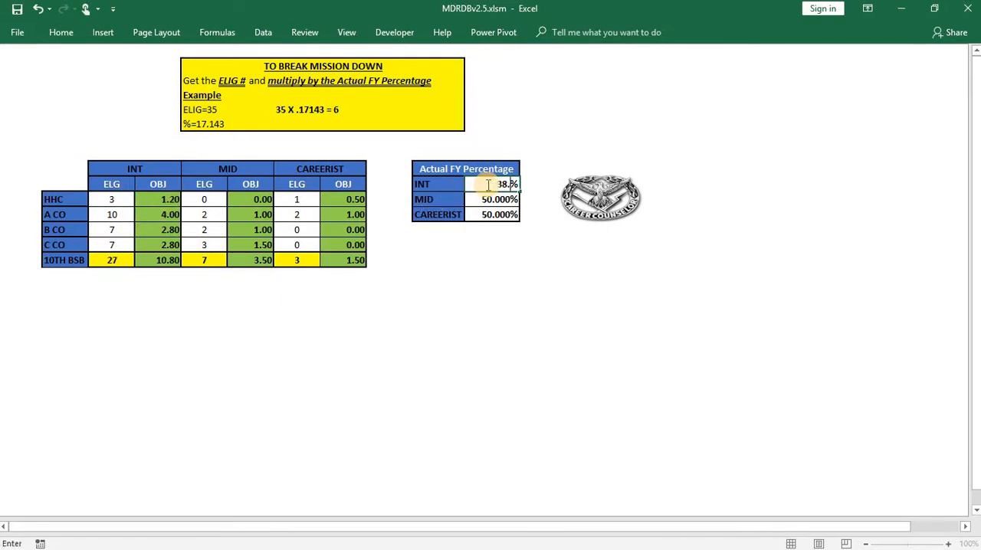
pyautogui.write('8.254')
pyautogui.click(488, 285)
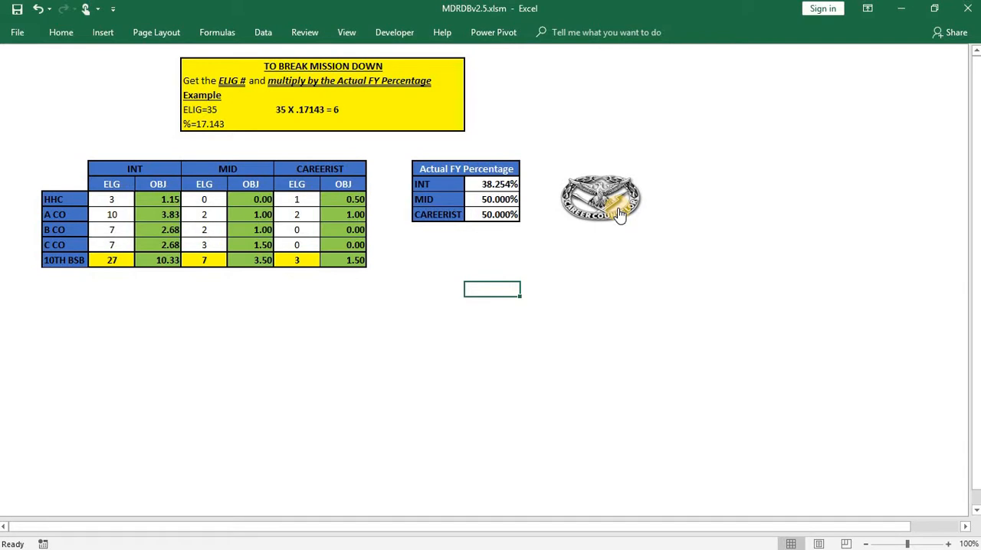
# - Leave the mission breakdown sheet and return through the menus to the mission start and end dates beside the FY18 Cumulative Mission table
pyautogui.click(619, 214)
pyautogui.click(620, 253)
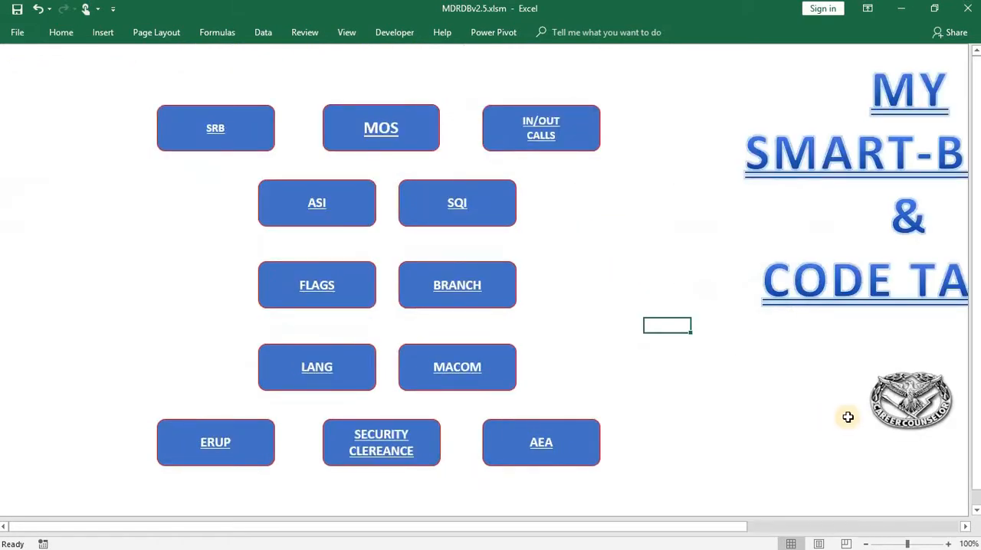
pyautogui.click(914, 400)
pyautogui.click(622, 299)
pyautogui.click(407, 201)
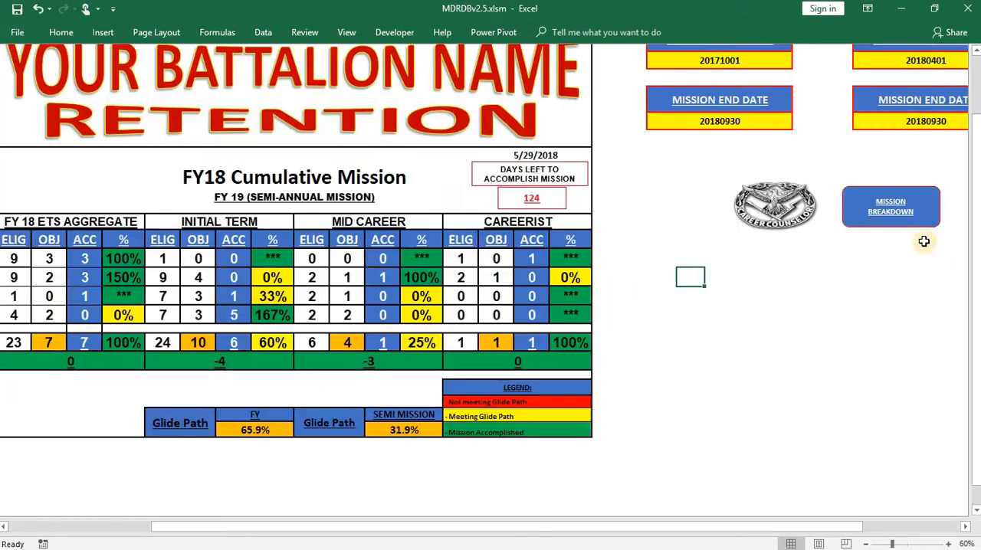
pyautogui.moveTo(685, 529); pyautogui.dragTo(723, 528)
pyautogui.scroll(1, 741, 467)
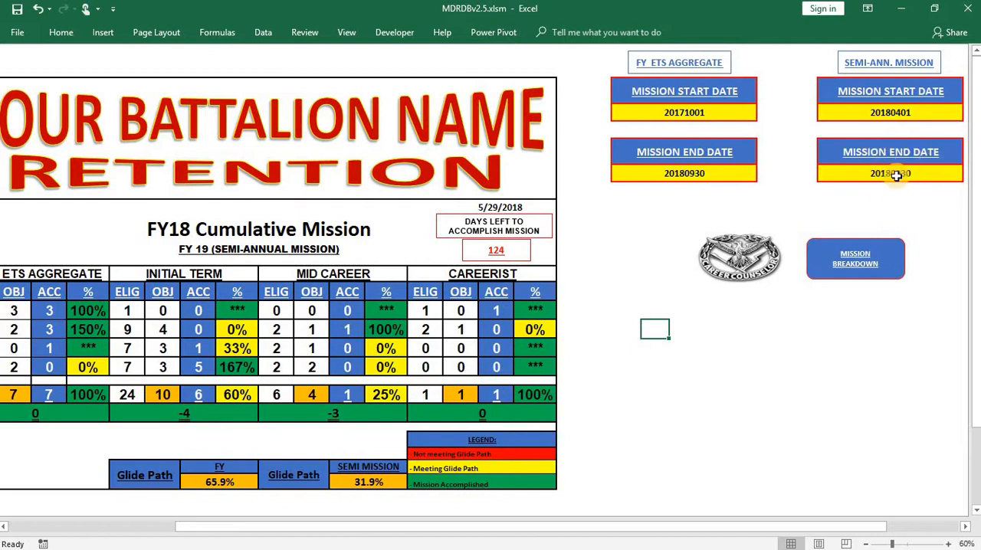
# - Set the semi-annual mission end date to 20180714
pyautogui.click(931, 175)
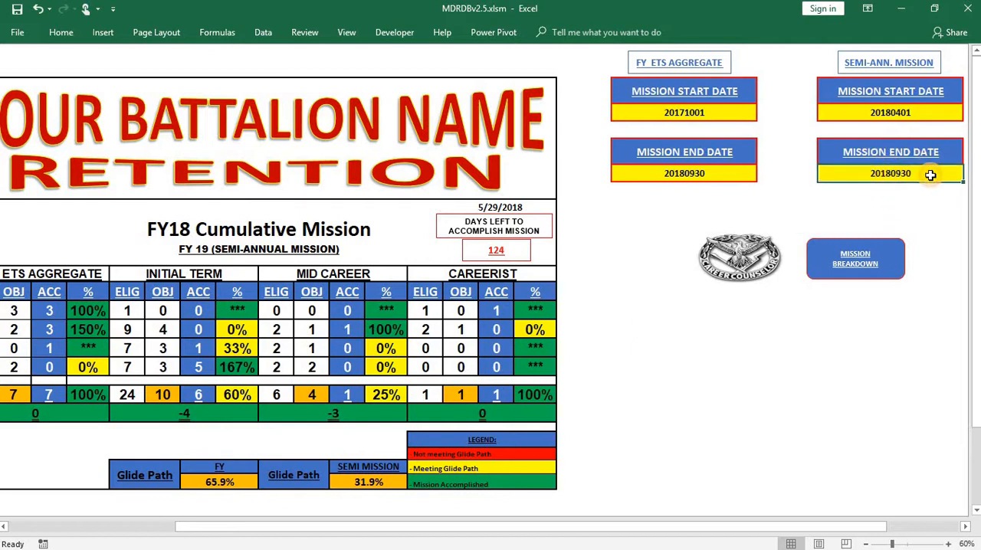
pyautogui.write('2018')
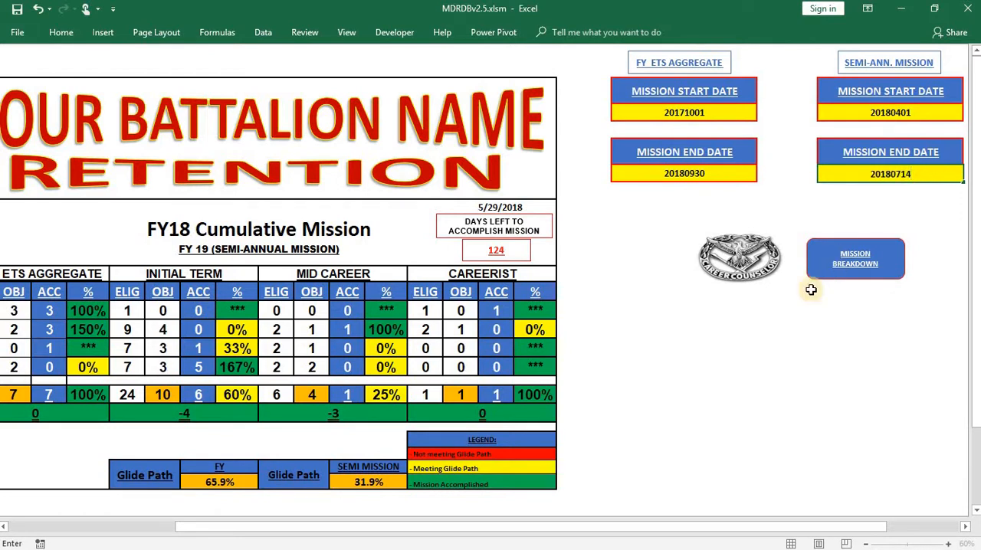
pyautogui.click(736, 349)
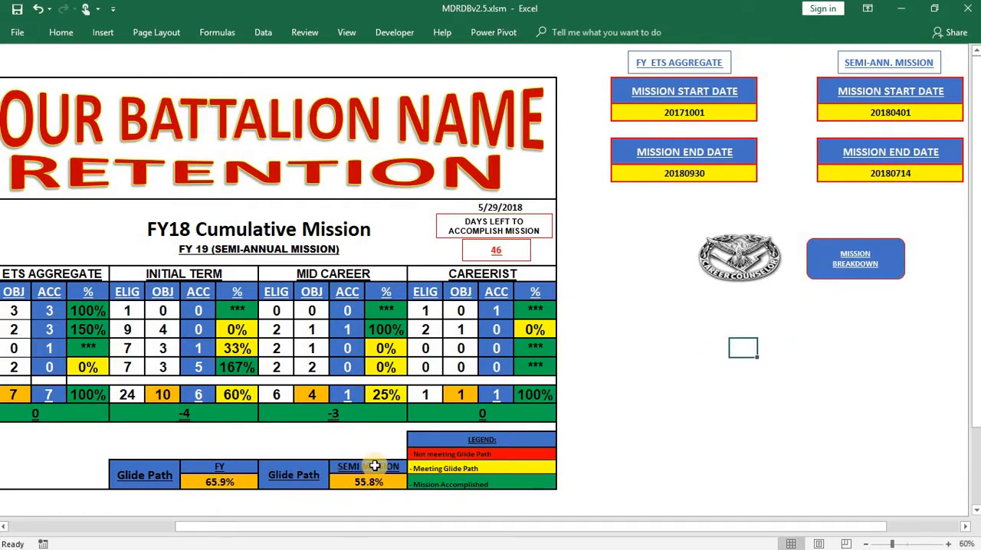
# - Set the semi-annual mission end date to 20180612
pyautogui.click(916, 179)
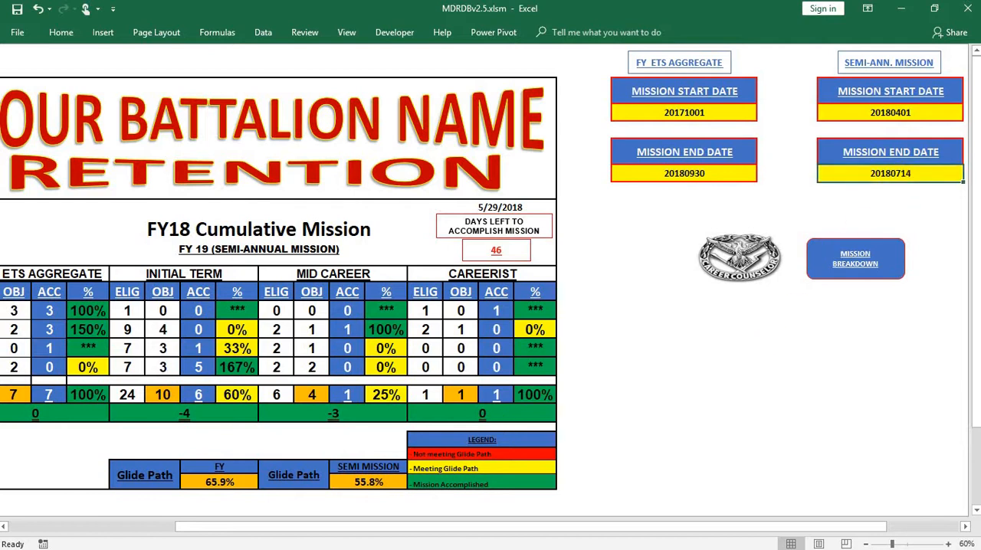
pyautogui.write('201806')
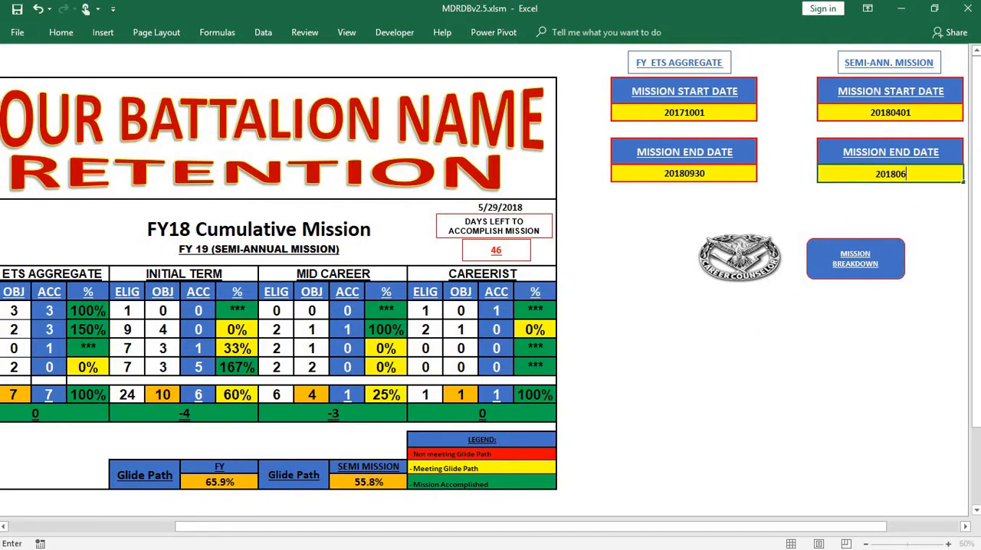
pyautogui.write('12')
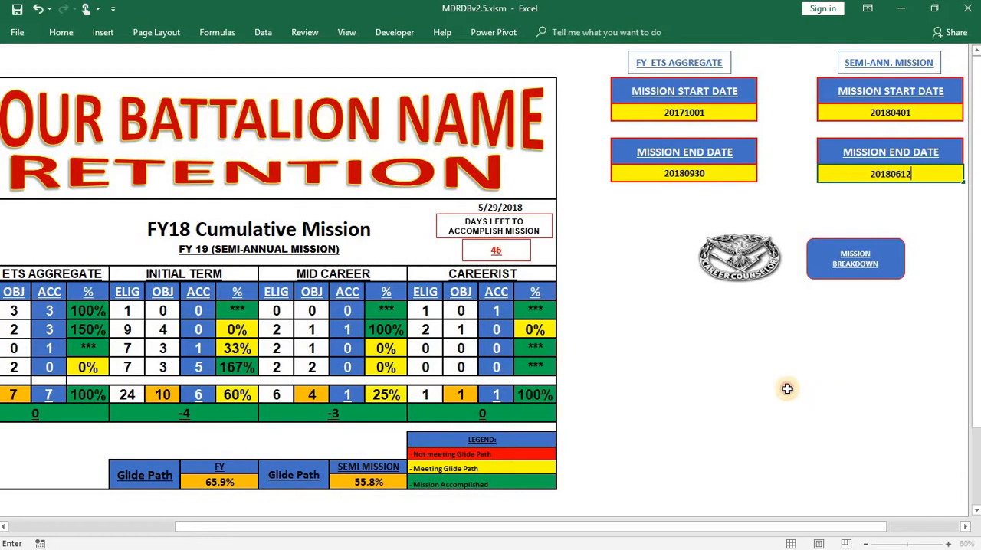
pyautogui.click(790, 393)
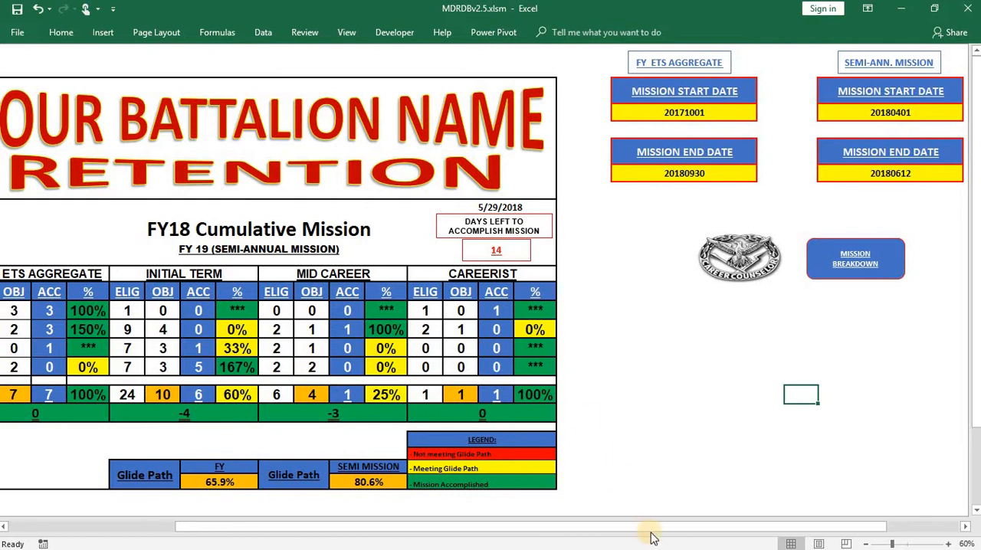
# - Set the FY ETS Aggregate mission end date to 20180530
pyautogui.moveTo(567, 527); pyautogui.dragTo(468, 527)
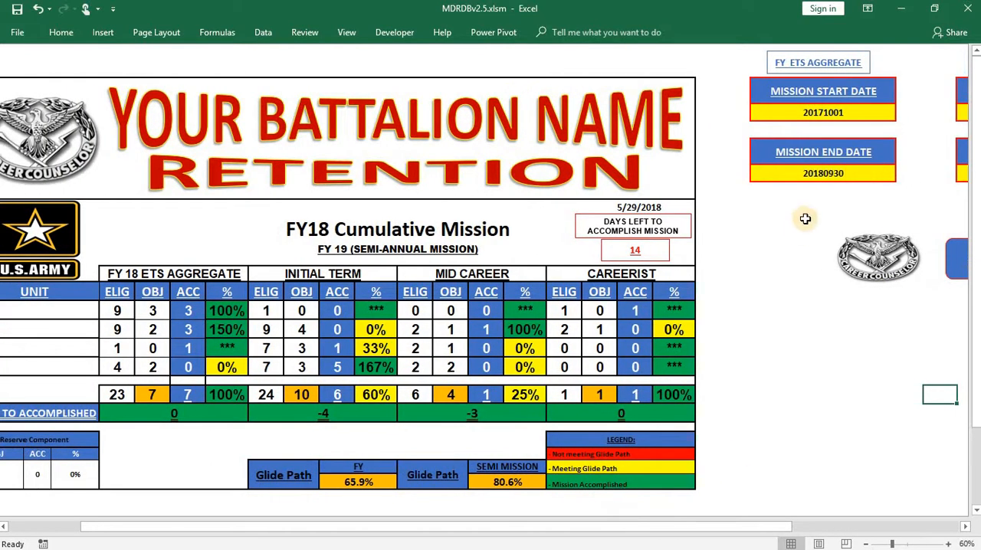
pyautogui.click(866, 181)
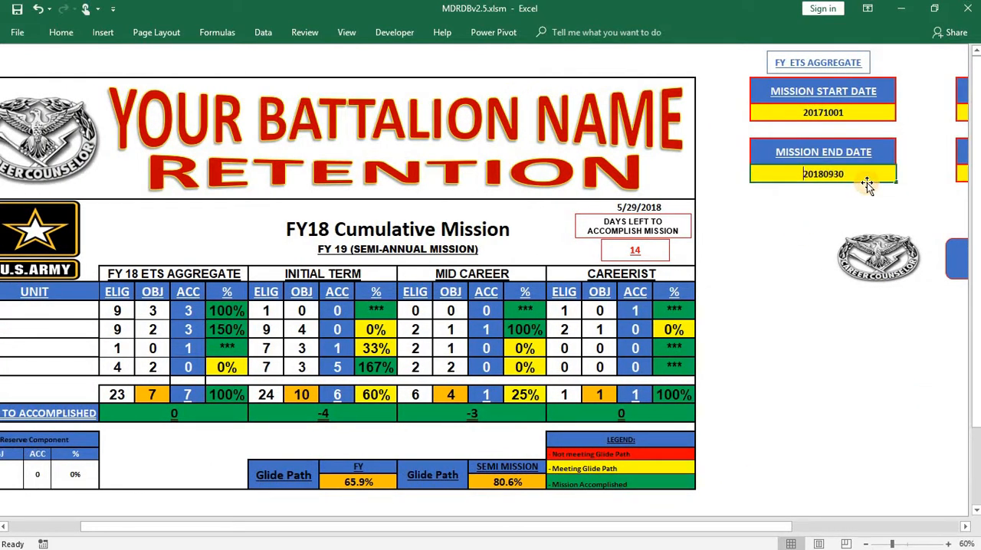
pyautogui.write('20180')
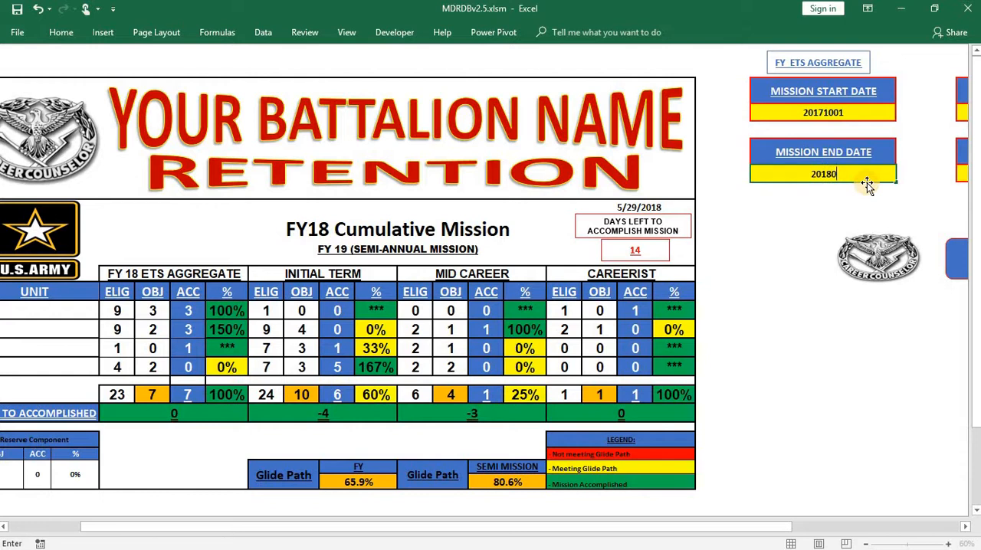
pyautogui.write('530')
pyautogui.click(793, 412)
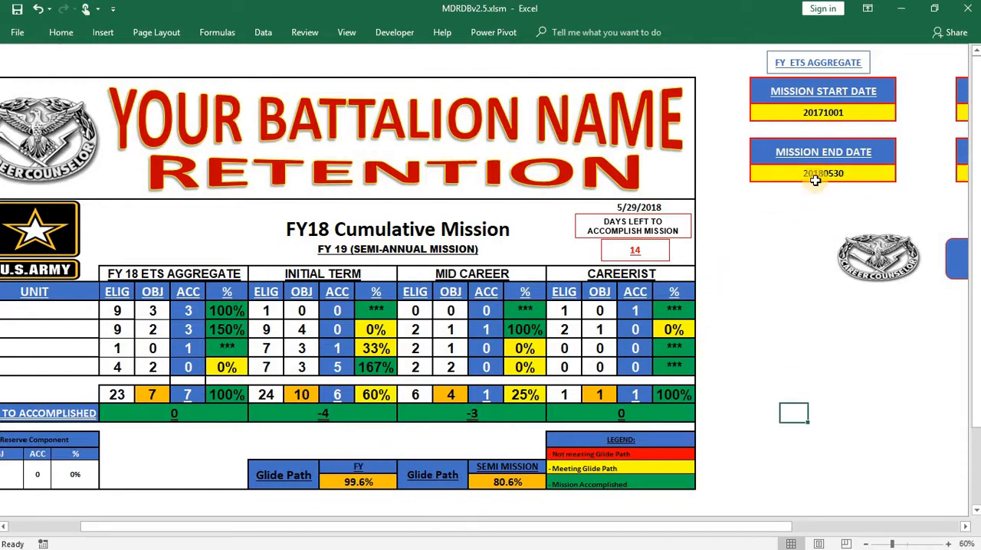
# - Set the FY ETS Aggregate mission end date back to 20180930
pyautogui.click(843, 178)
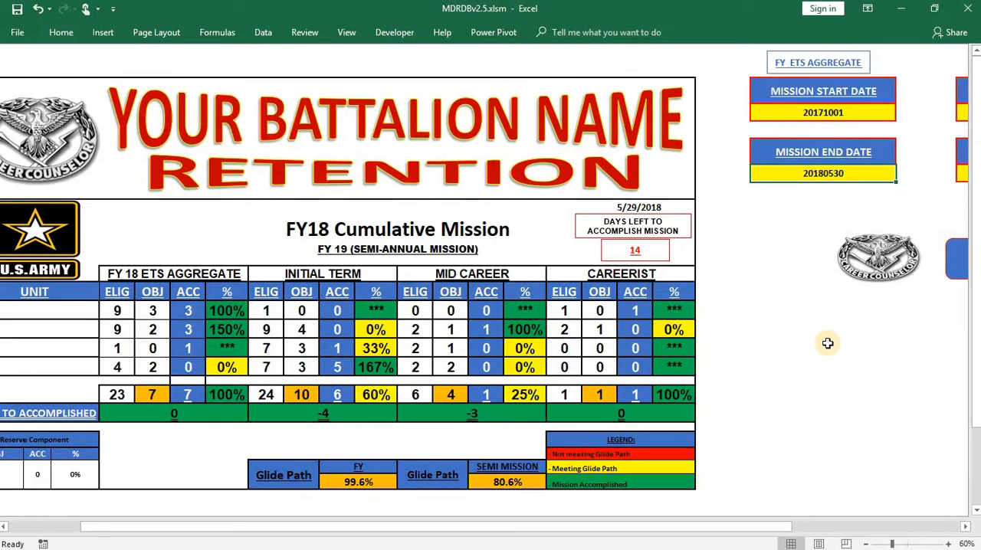
pyautogui.write('201')
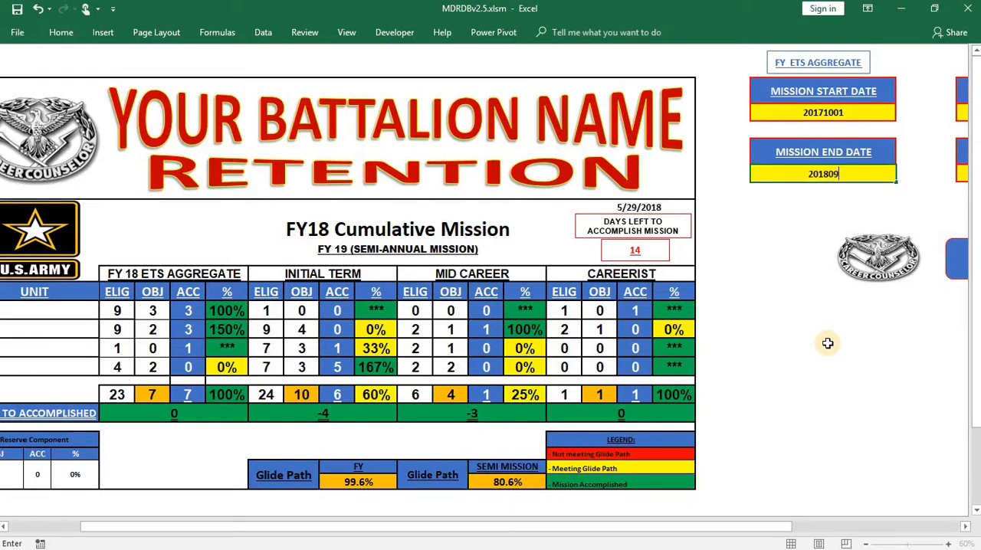
pyautogui.click(836, 395)
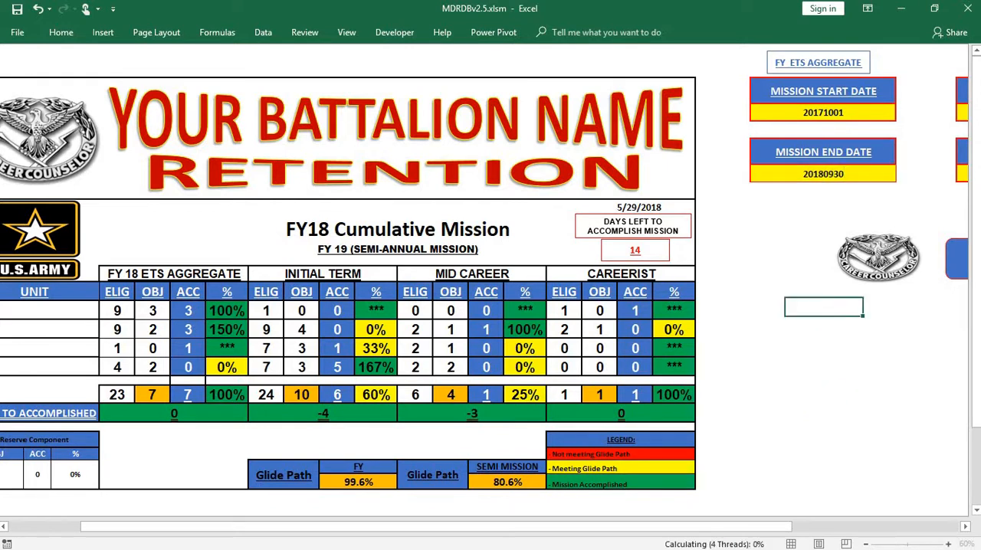
# - Set the semi-annual mission end date to 20190930
pyautogui.click(778, 528)
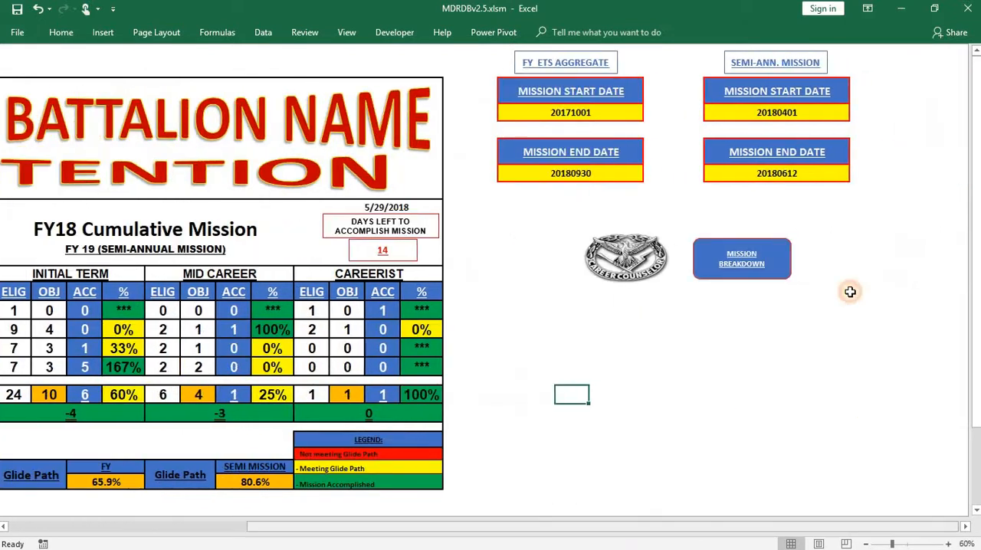
pyautogui.click(802, 173)
pyautogui.write('20190')
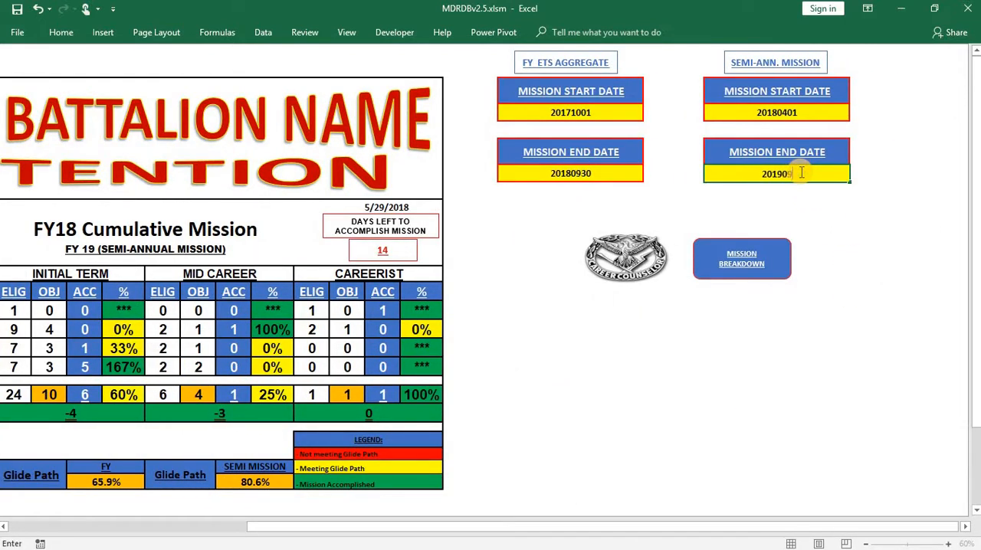
pyautogui.write('930')
pyautogui.click(835, 352)
pyautogui.click(862, 439)
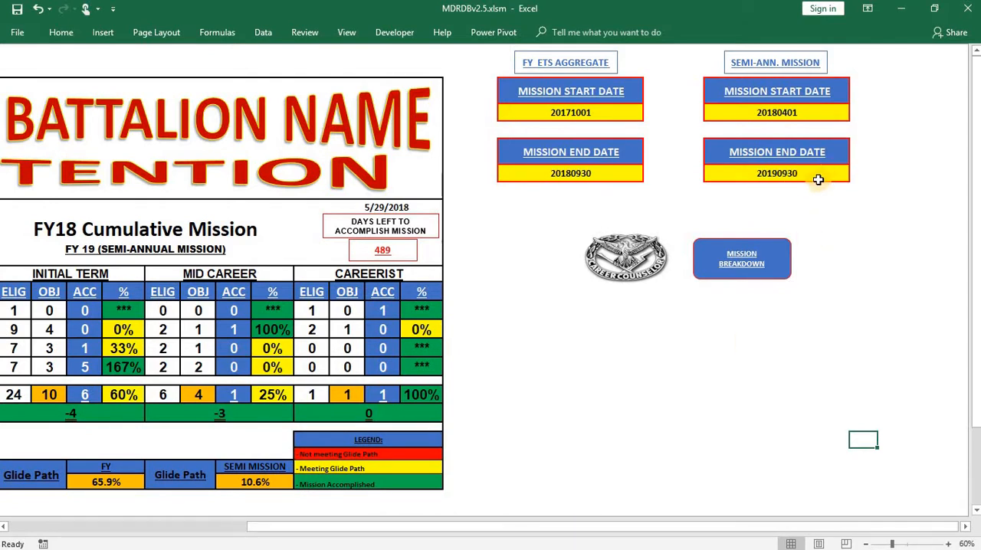
pyautogui.click(634, 439)
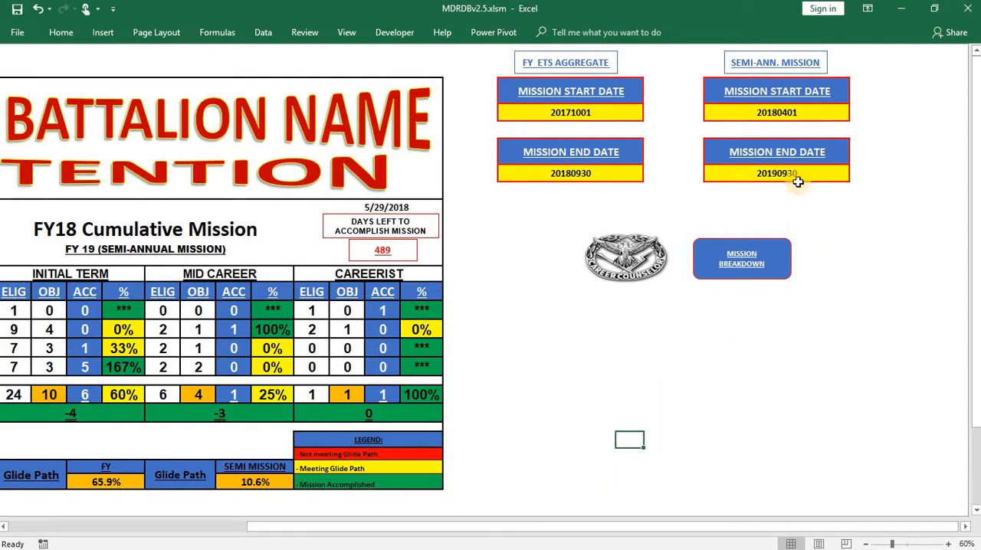
# - Correct the semi-annual mission end date to 20180930
pyautogui.click(800, 205)
pyautogui.click(803, 181)
pyautogui.write('20')
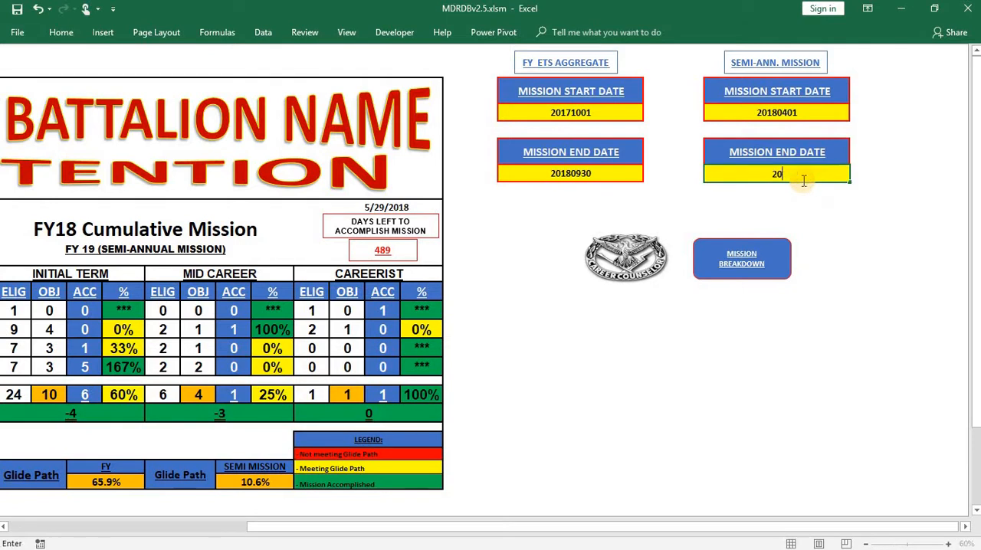
pyautogui.write('180930')
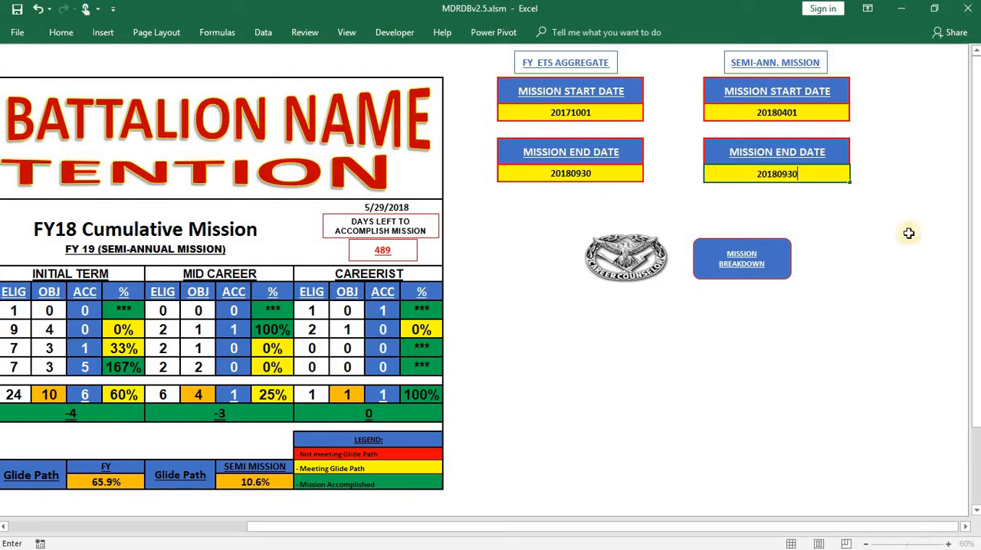
pyautogui.click(782, 366)
# - Replace the YOUR BATTALION NAME heading text above the mission table with 10TH BSB
pyautogui.moveTo(526, 529); pyautogui.dragTo(311, 527)
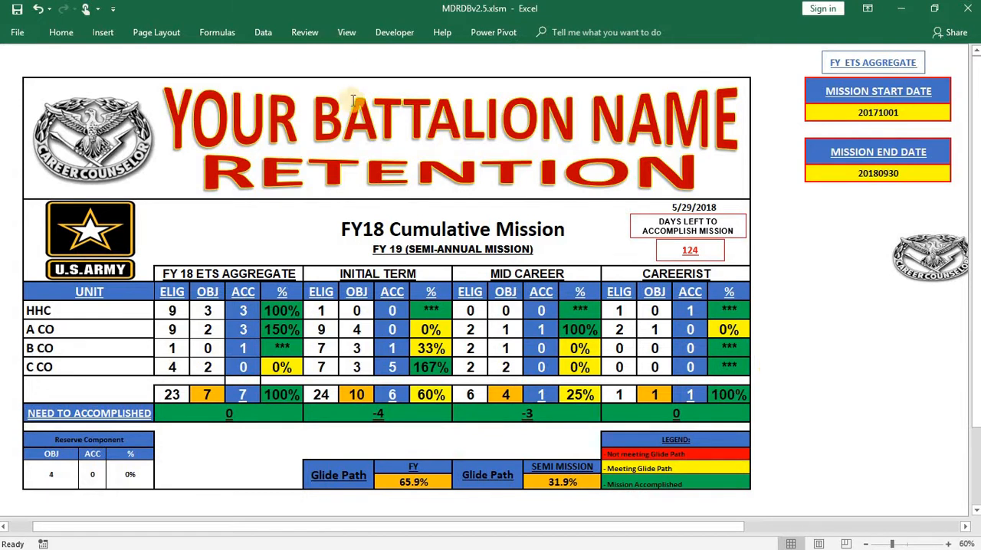
pyautogui.click(317, 105)
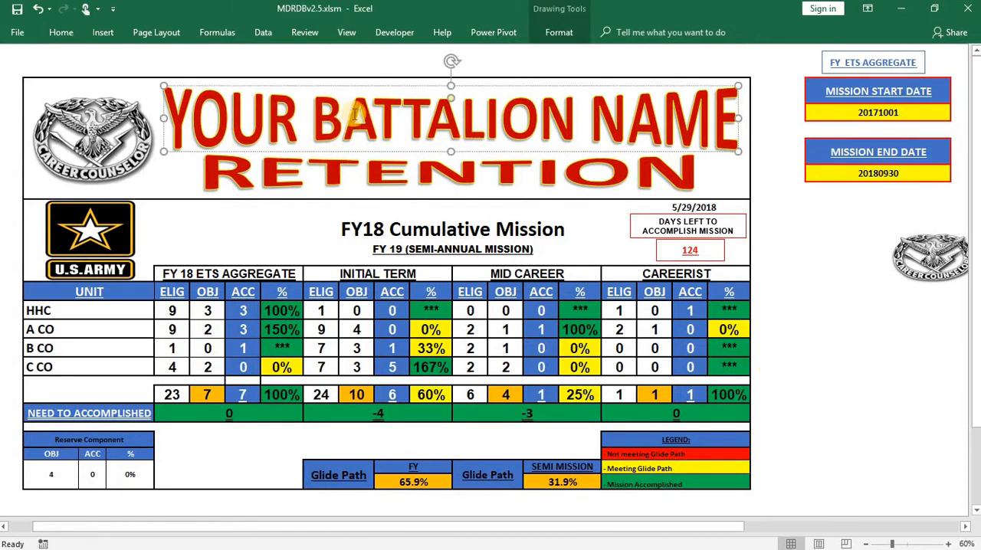
pyautogui.moveTo(724, 108); pyautogui.dragTo(249, 109)
pyautogui.write('10')
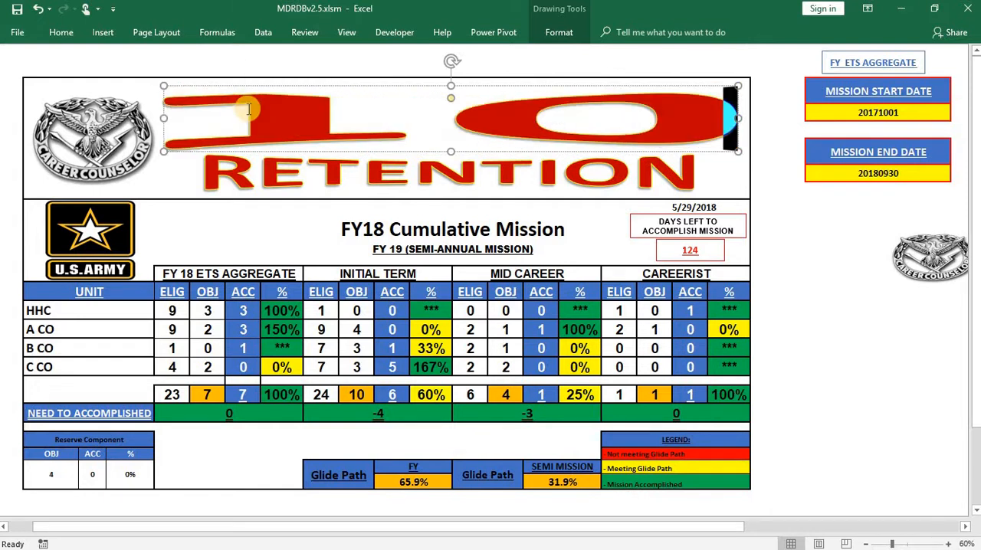
pyautogui.write('TH BSB')
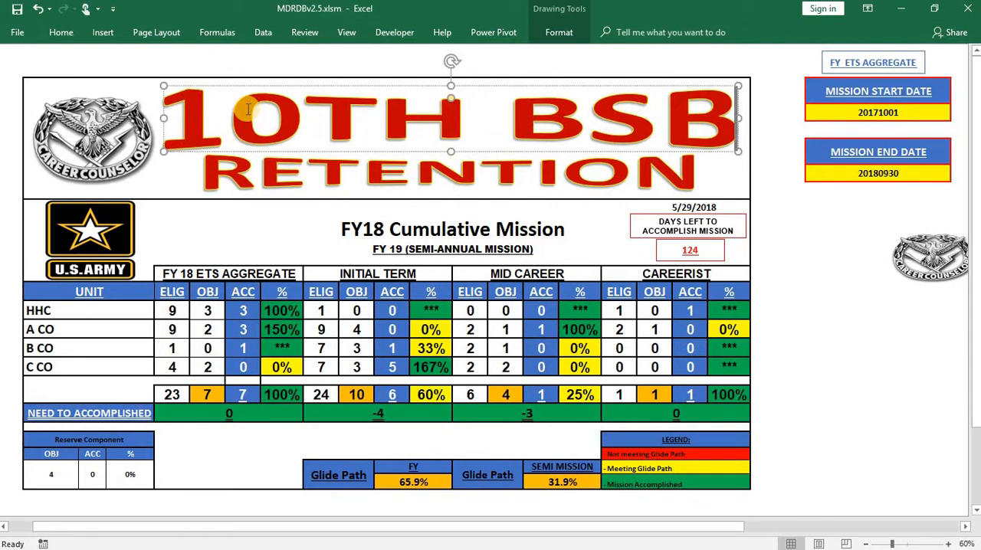
# - Change the 10TH BSB heading above the mission table back to YOUR BATTALION NAME
pyautogui.press('BackSpace')
pyautogui.press('BackSpace')
pyautogui.press('BackSpace')
pyautogui.press('BackSpace')
pyautogui.press('BackSpace')
pyautogui.press('BackSpace')
pyautogui.press('BackSpace')
pyautogui.press('BackSpace')
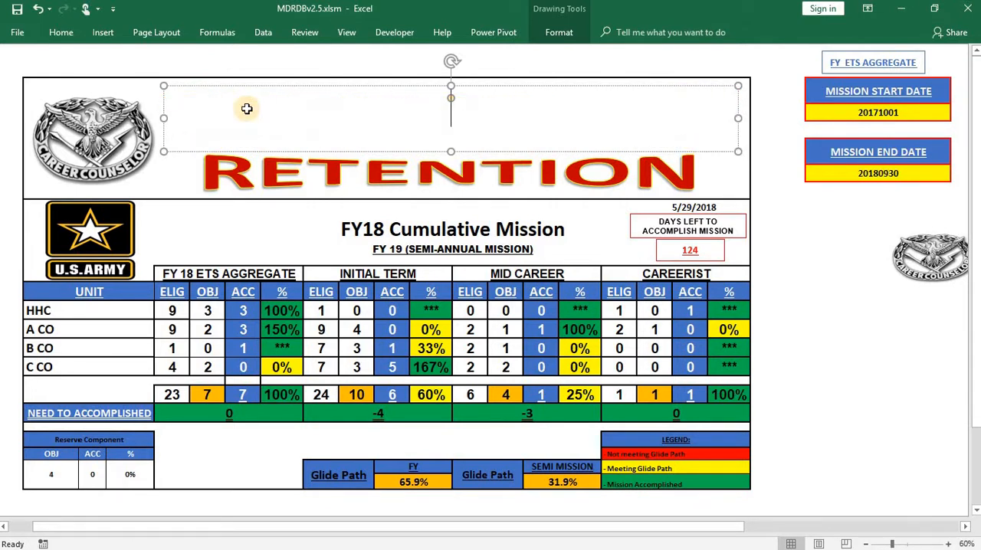
pyautogui.write('YOUR')
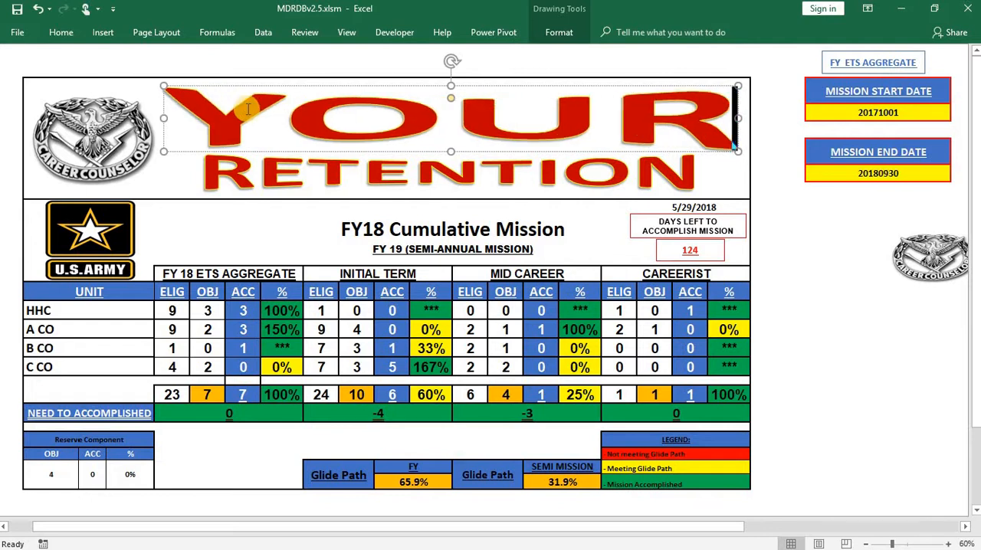
pyautogui.write(' BATTALION NAME')
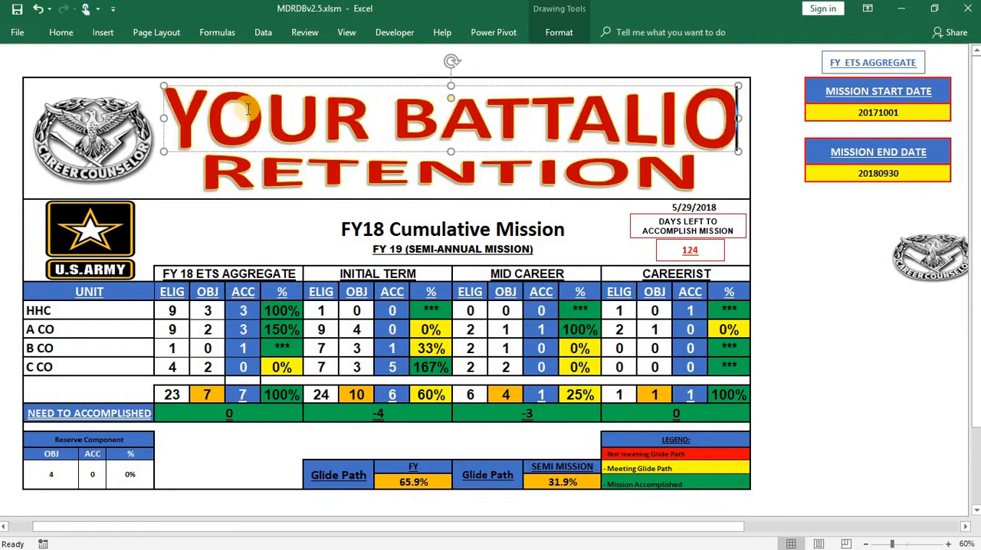
pyautogui.click(821, 289)
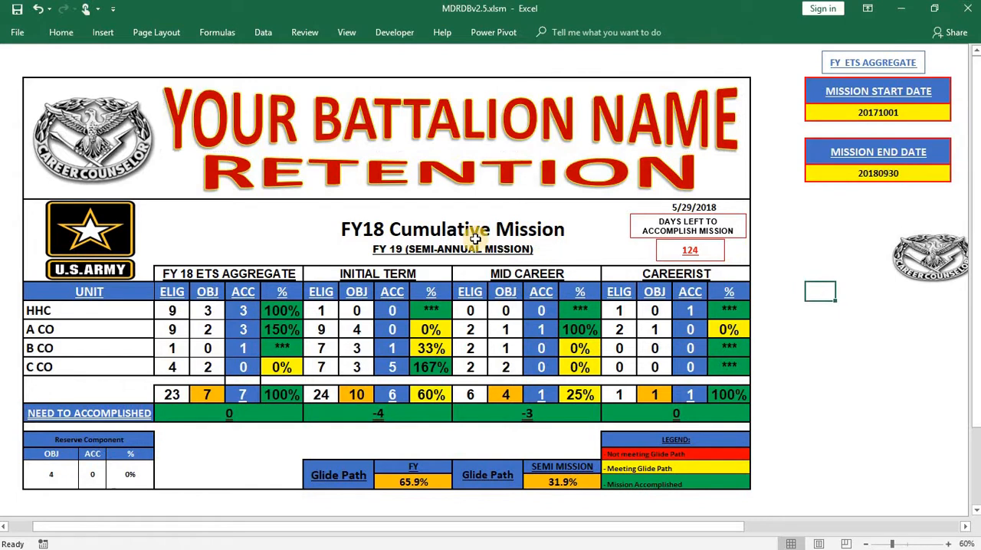
# - Replace the FY 18 ETS AGGREGATE column heading in the mission table with FY19
pyautogui.click(377, 229)
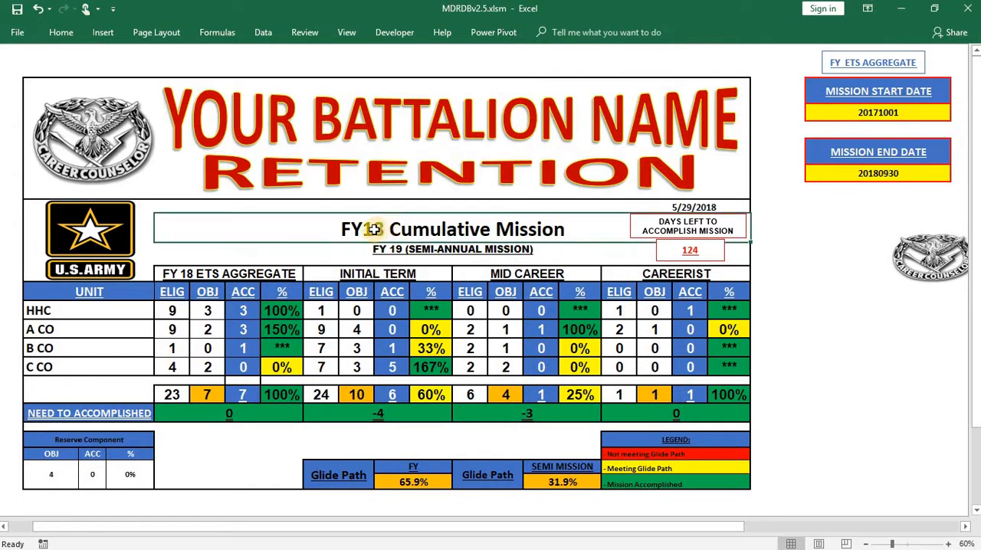
pyautogui.click(399, 249)
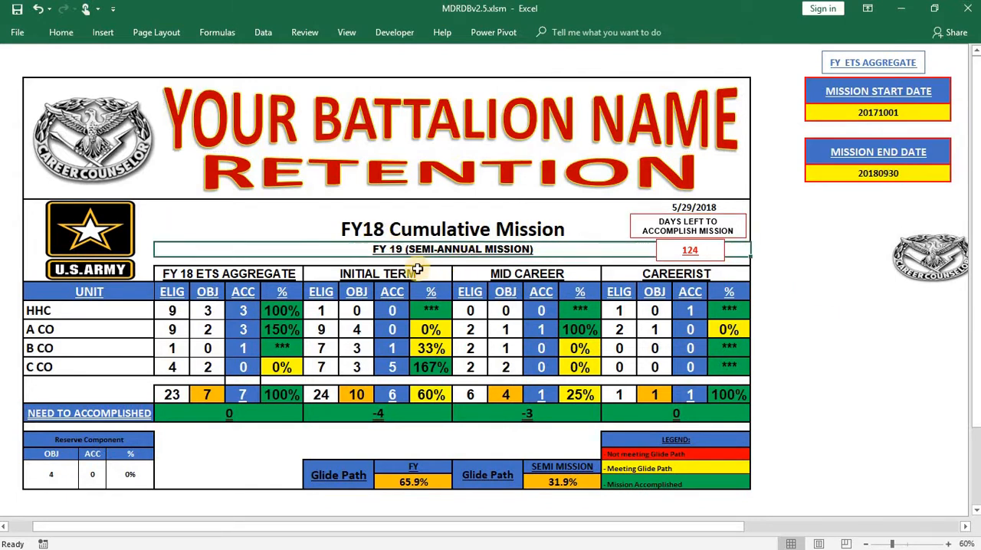
pyautogui.click(199, 276)
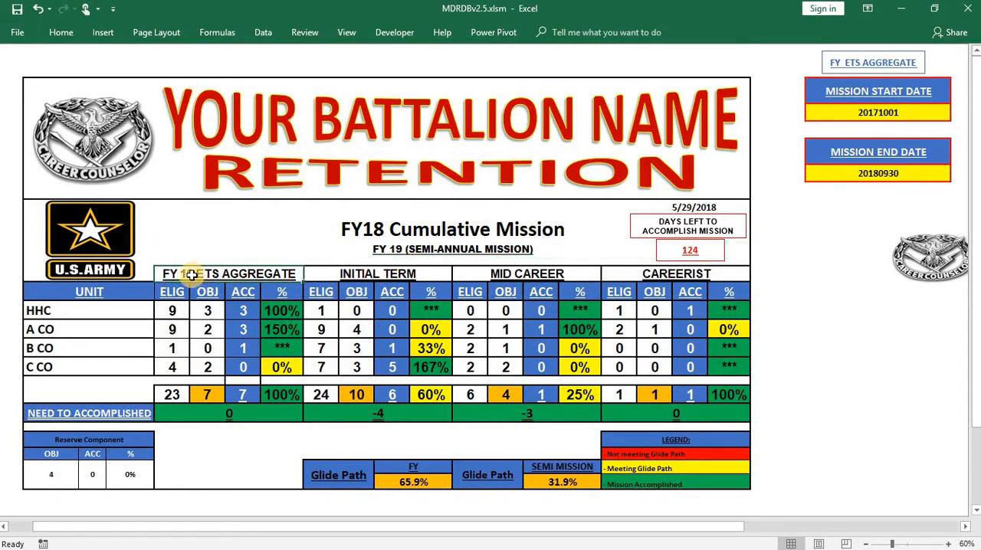
pyautogui.press('Delete')
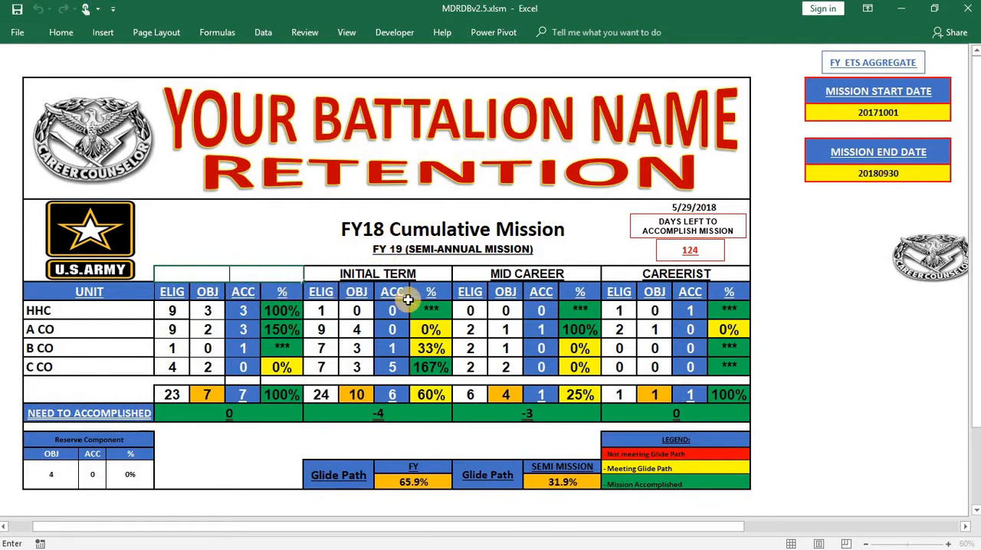
pyautogui.click(819, 348)
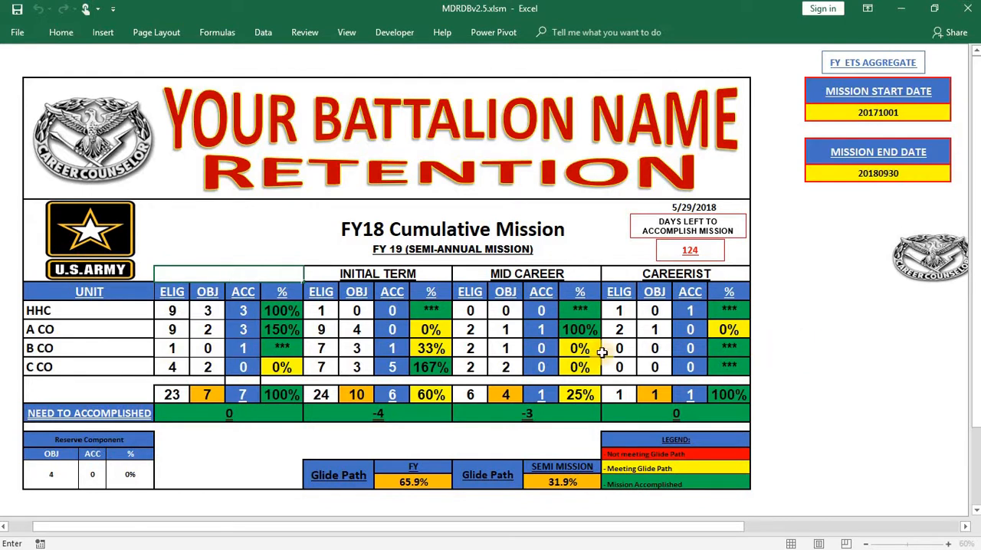
pyautogui.click(226, 274)
pyautogui.write('FY19')
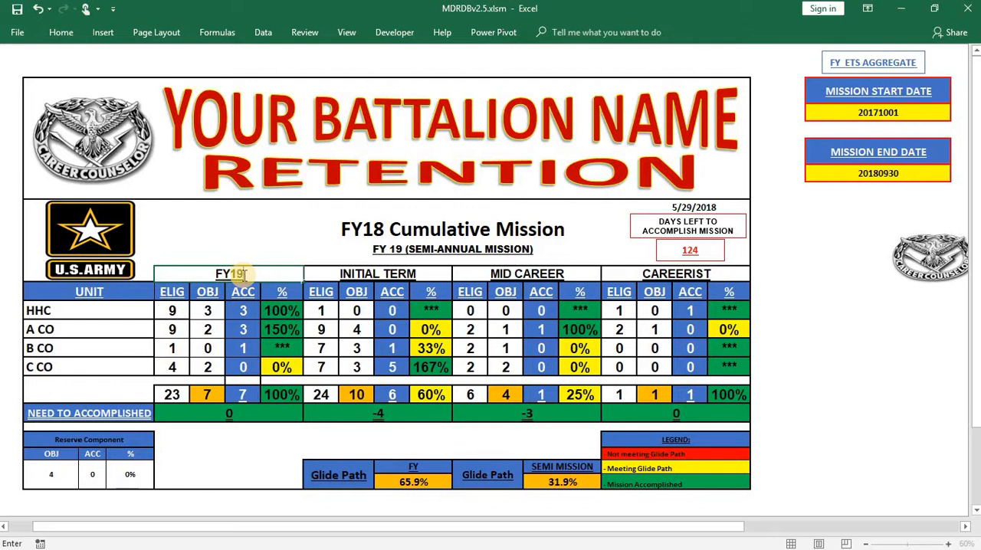
pyautogui.click(879, 328)
# - Try to edit the INITIAL TERM column heading in the mission table
pyautogui.doubleClick(371, 273)
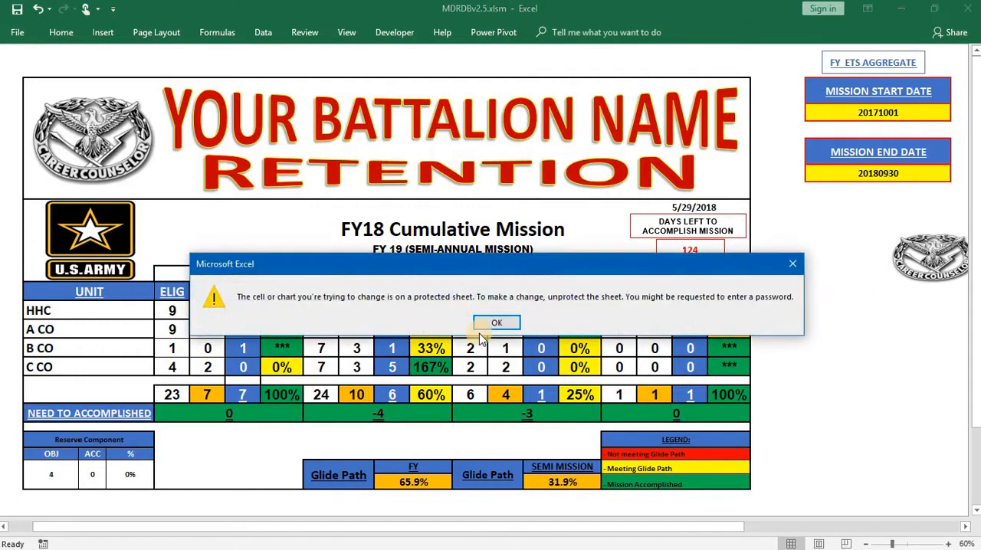
pyautogui.click(486, 328)
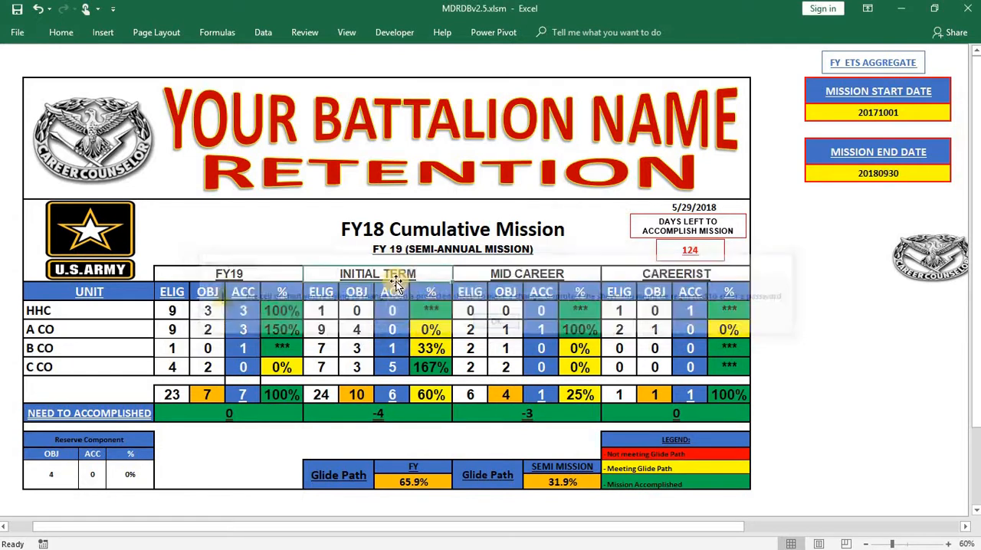
pyautogui.click(813, 348)
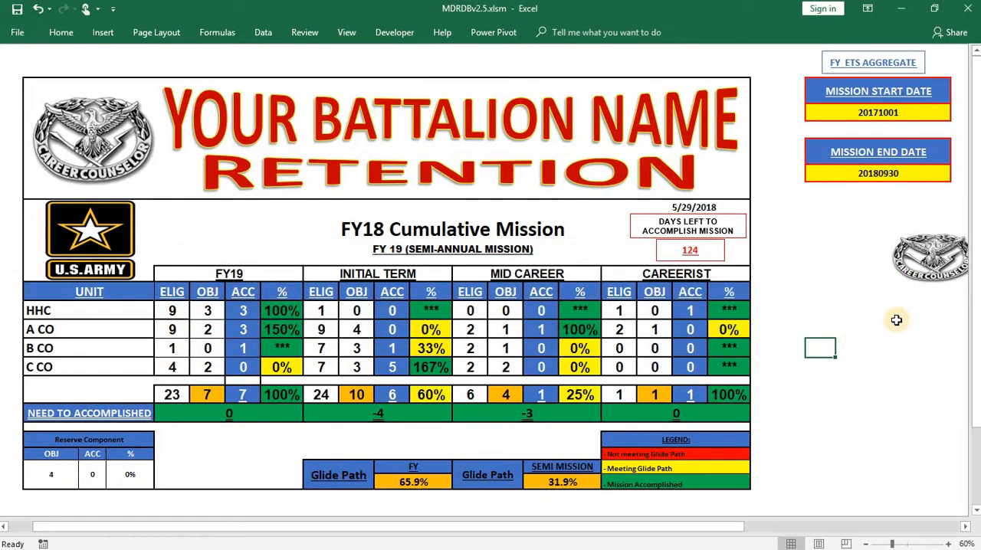
# - Set the FY19 eligible counts to 8 for HHC, 4 for A CO, 2 for B CO and 1 for C CO
pyautogui.click(784, 526)
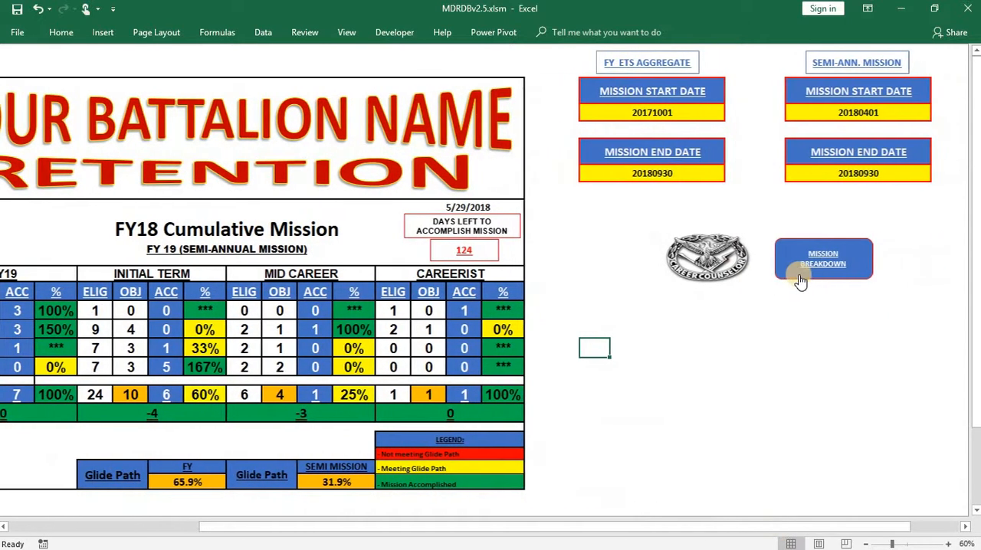
pyautogui.moveTo(642, 522); pyautogui.dragTo(450, 522)
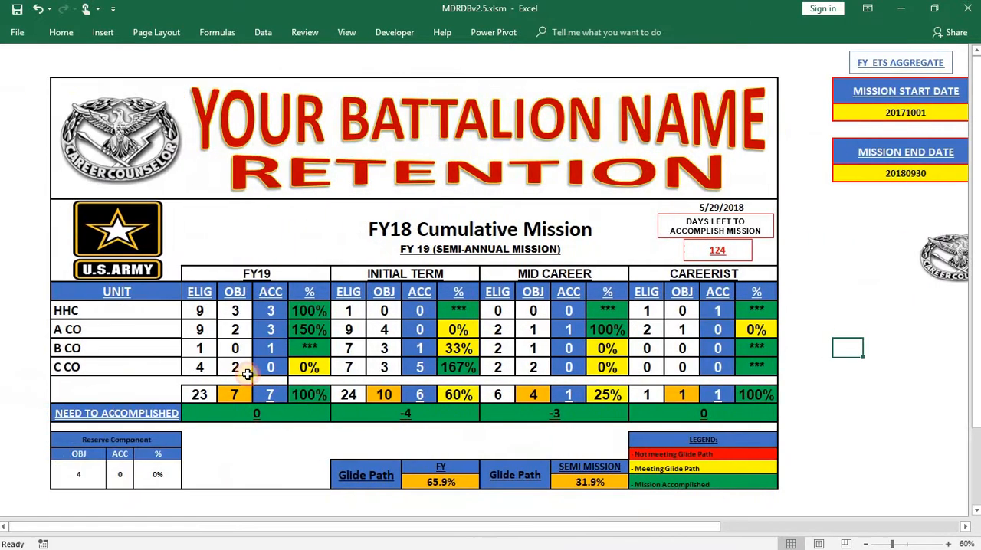
pyautogui.click(214, 311)
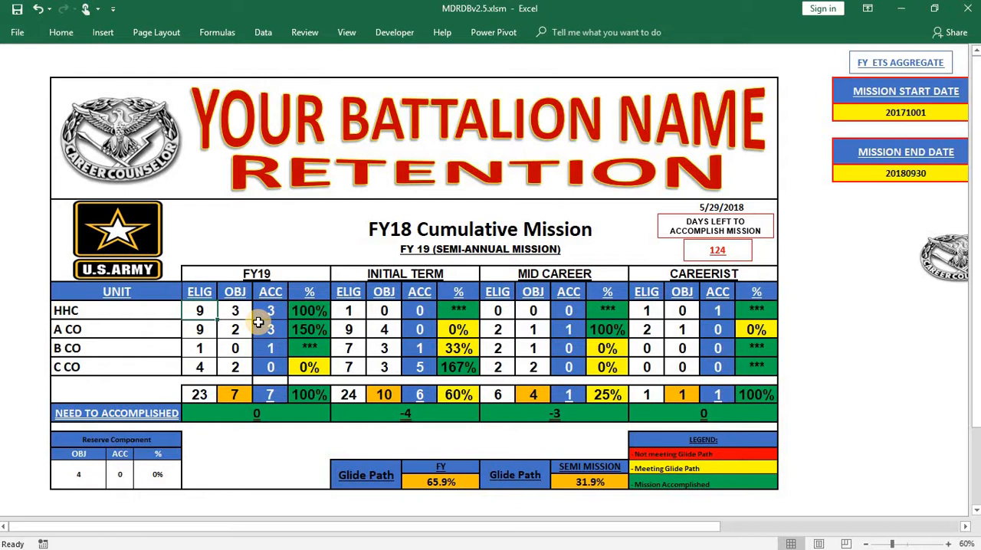
pyautogui.write('8')
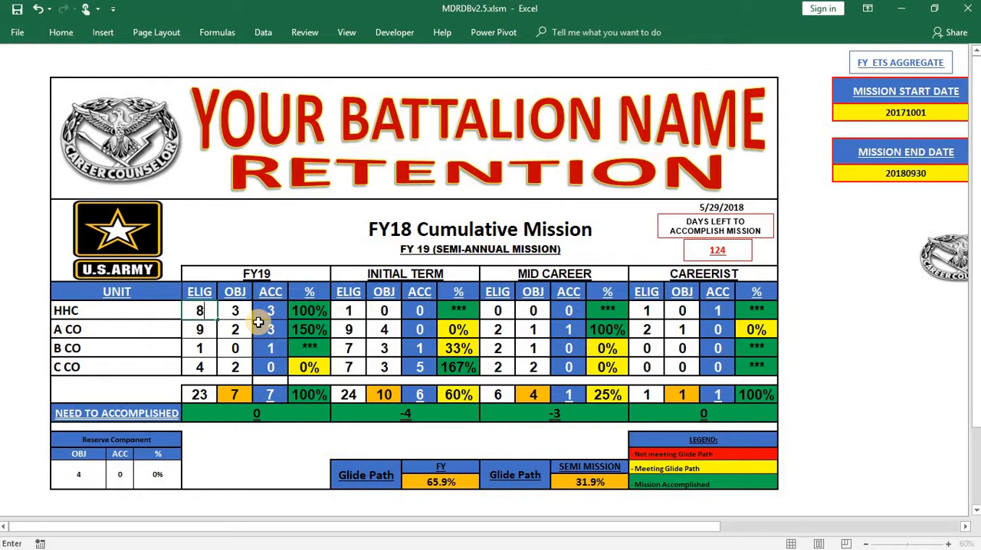
pyautogui.click(201, 329)
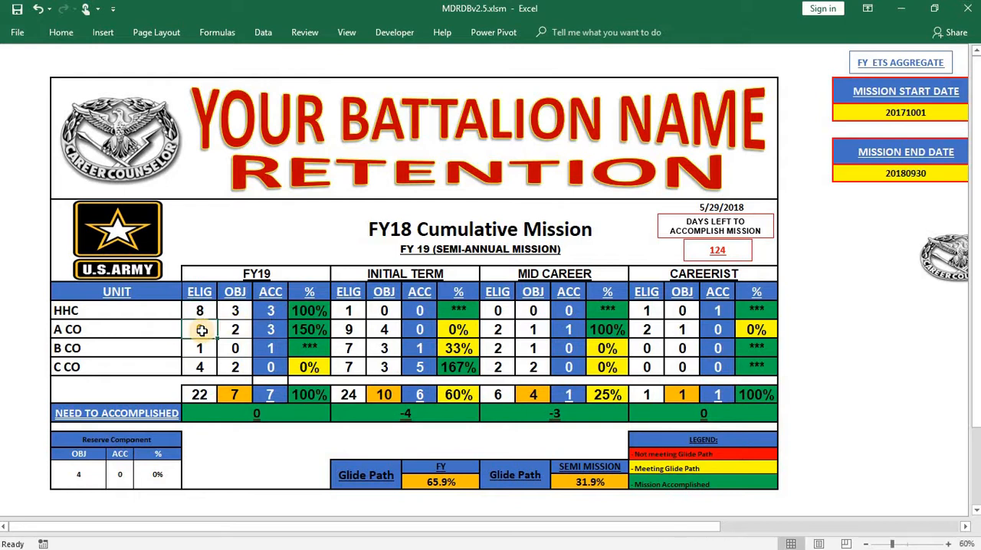
pyautogui.write('4')
pyautogui.click(197, 343)
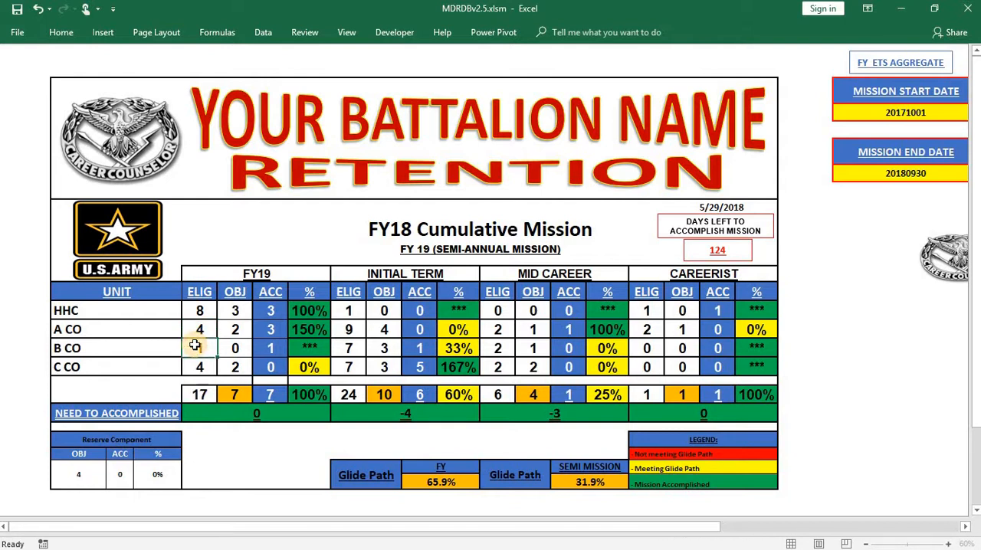
pyautogui.write('2')
pyautogui.click(204, 367)
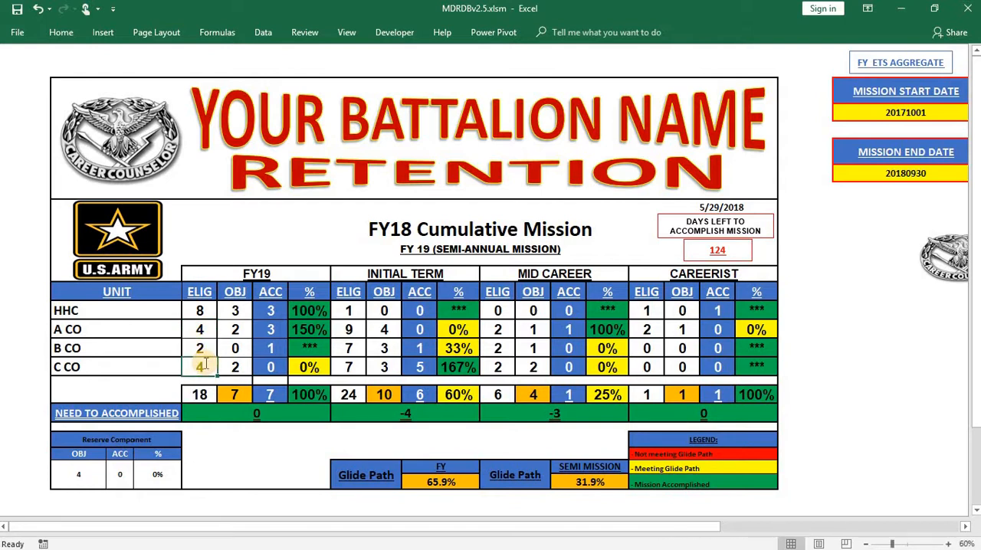
pyautogui.write('1')
pyautogui.click(26, 384)
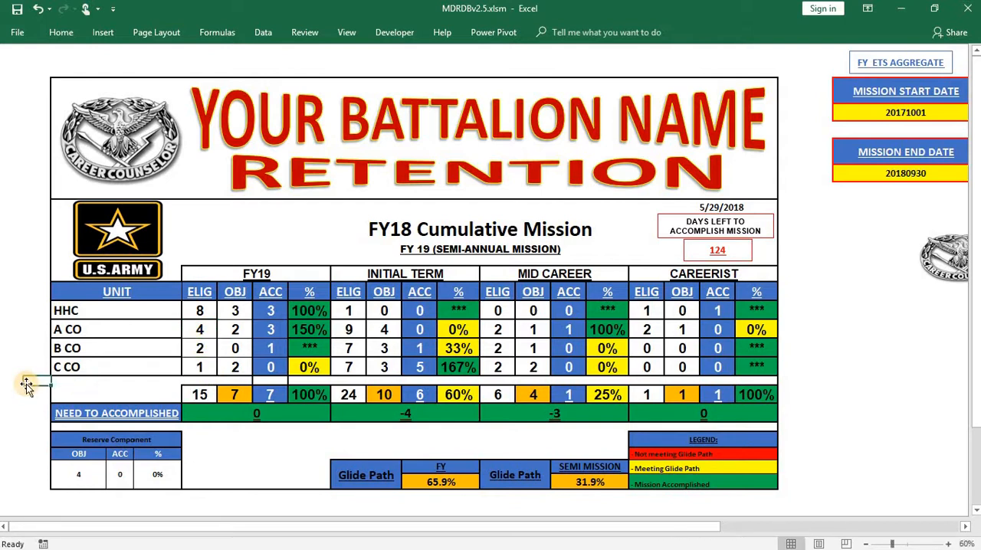
# - Set the FY19 objectives to 1 for A CO, 1 for B CO and 0 for C CO
pyautogui.click(240, 310)
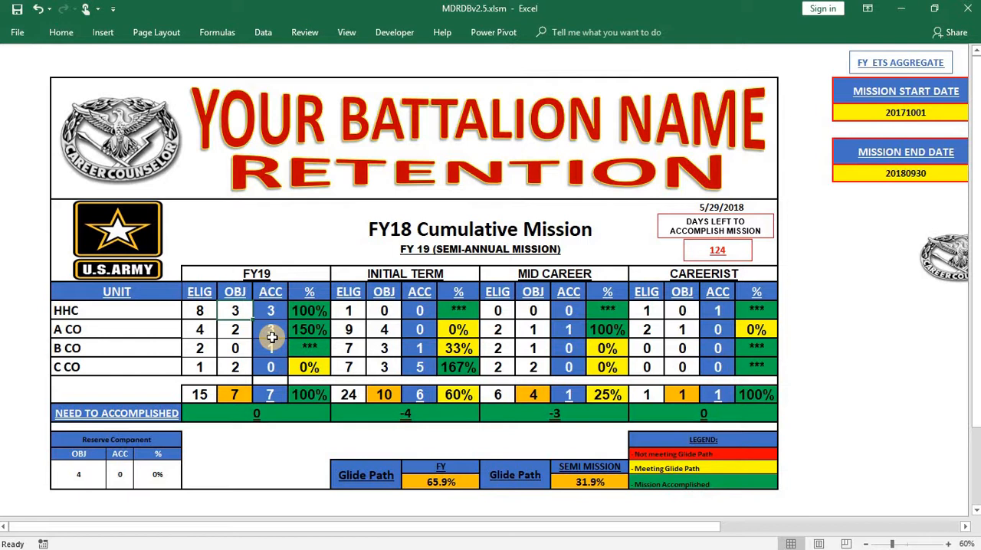
pyautogui.click(240, 328)
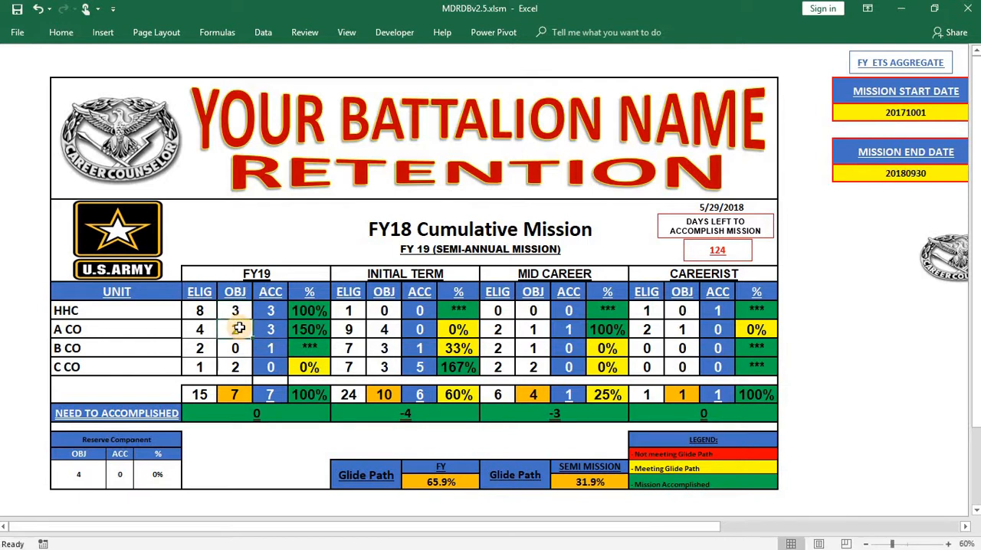
pyautogui.write('1')
pyautogui.press('Return')
pyautogui.write('1')
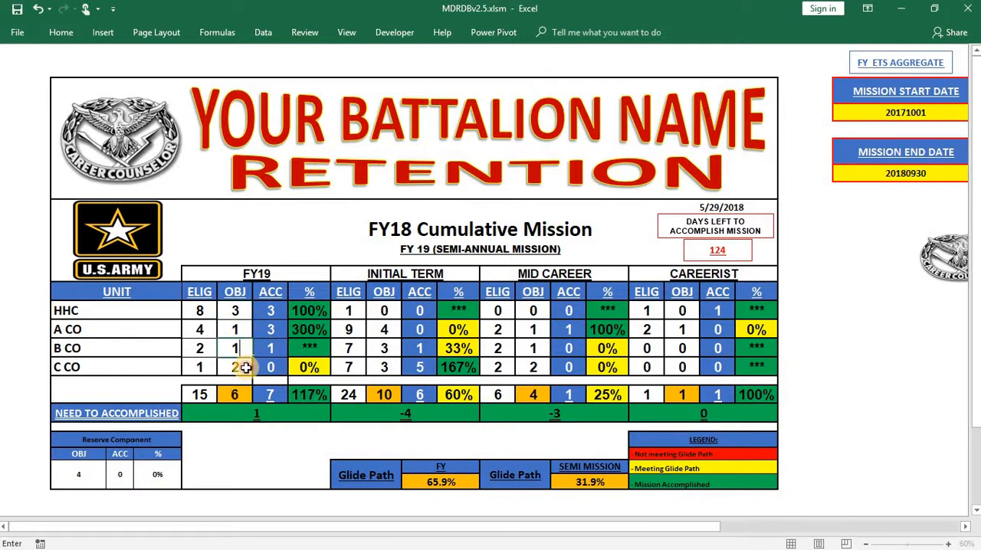
pyautogui.press('Return')
pyautogui.write('0')
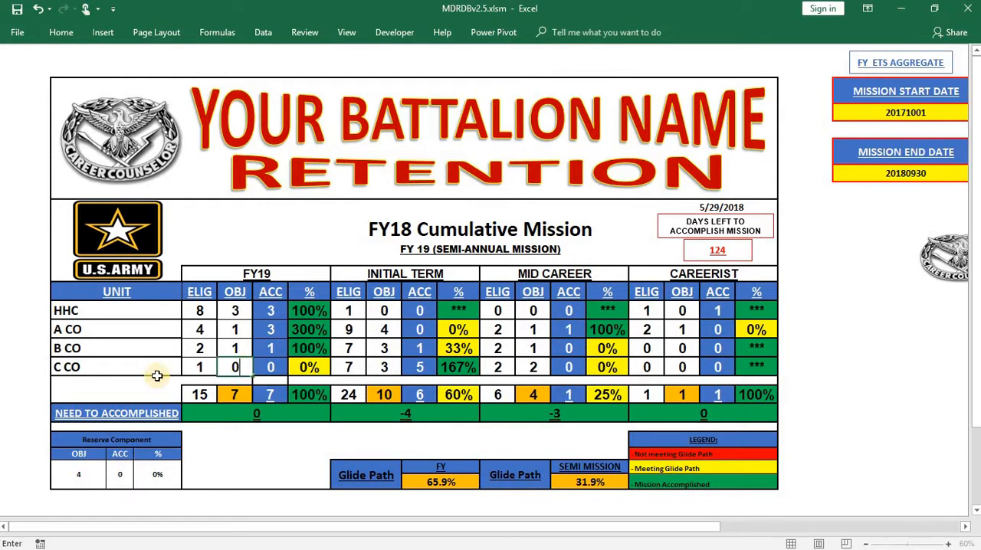
pyautogui.click(32, 366)
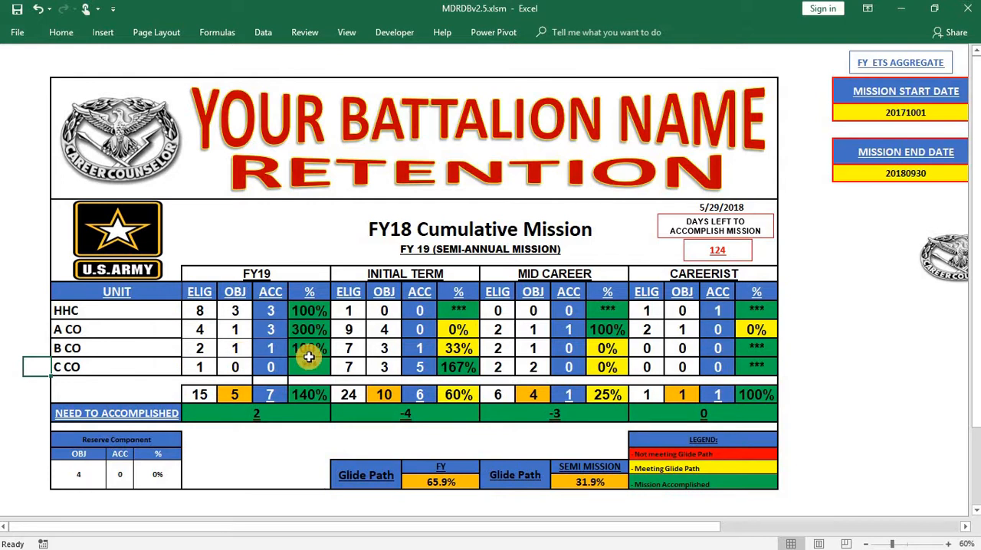
# - Try FY19 accomplished counts of 2 and 1 for HHC to test its percentage
pyautogui.click(271, 310)
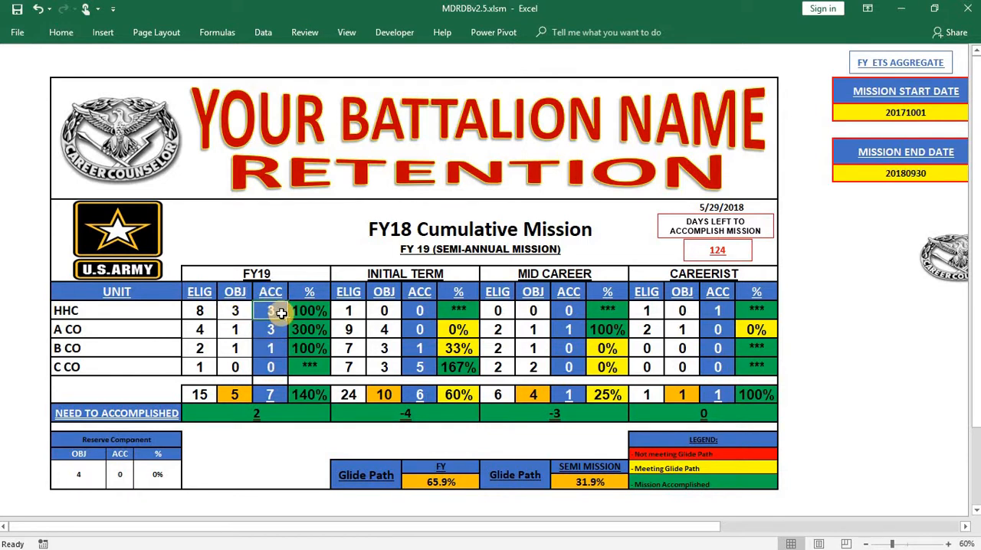
pyautogui.write('2')
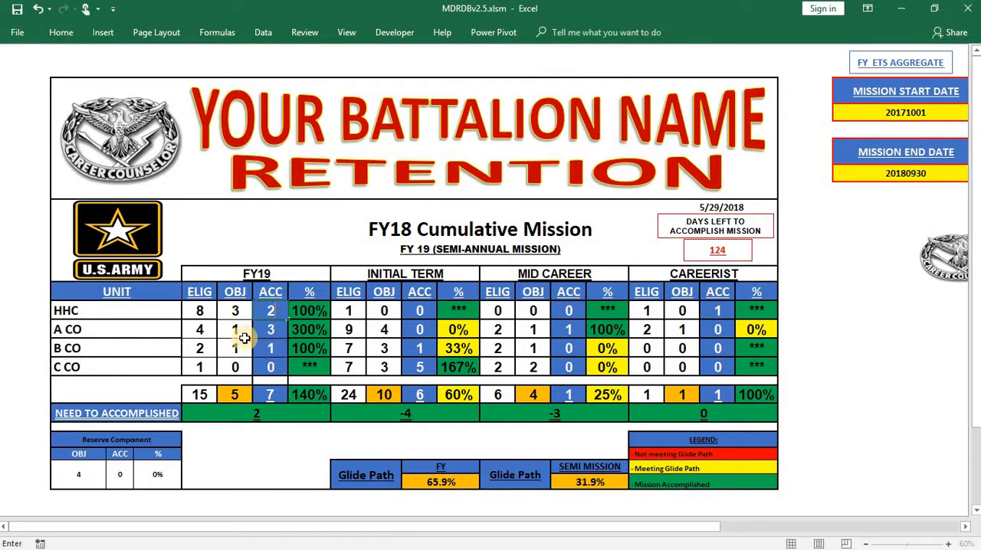
pyautogui.click(22, 313)
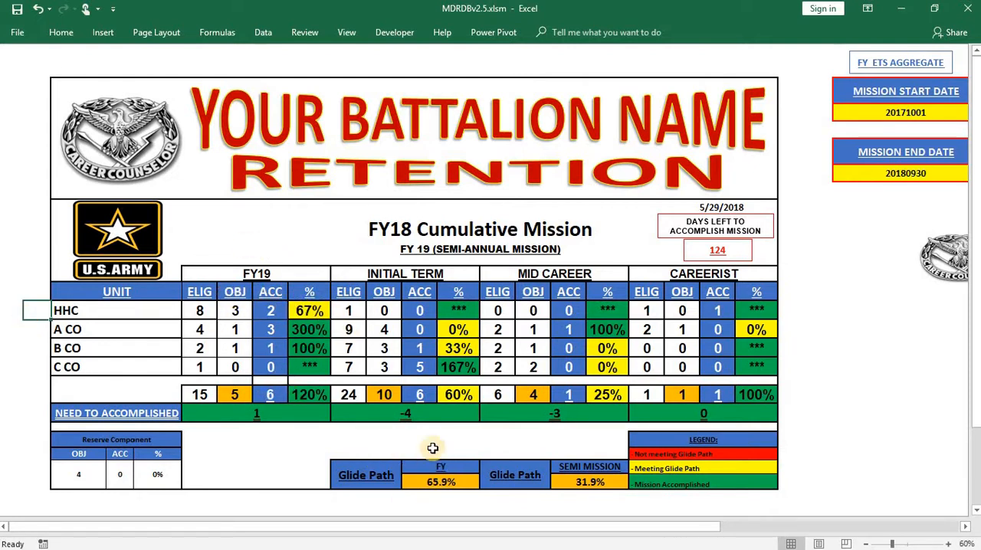
pyautogui.click(270, 311)
pyautogui.write('1')
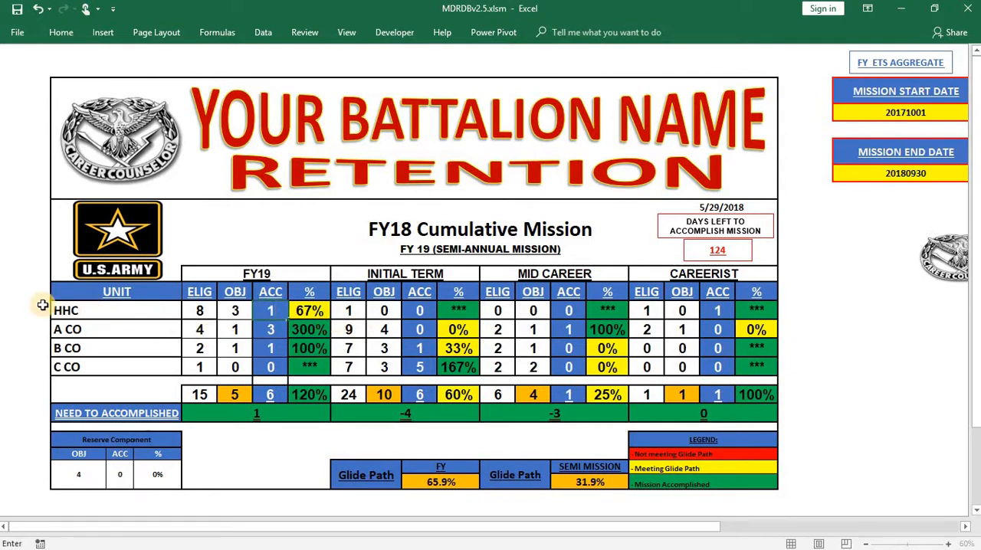
pyautogui.click(31, 310)
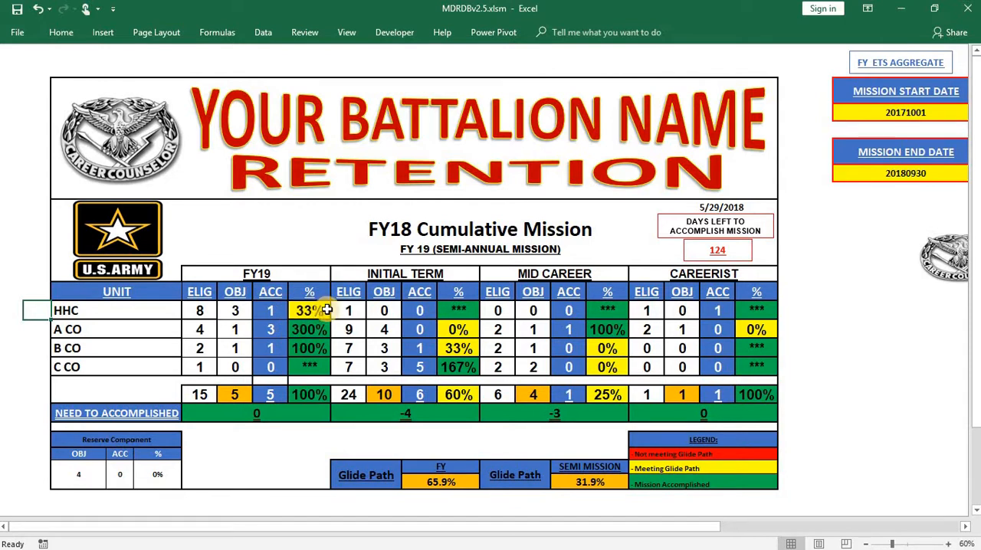
# - Set the HHC FY19 accomplished count back to 3 and check the FY19 NEED TO ACCOMPLISHED cell
pyautogui.click(275, 312)
pyautogui.write('3')
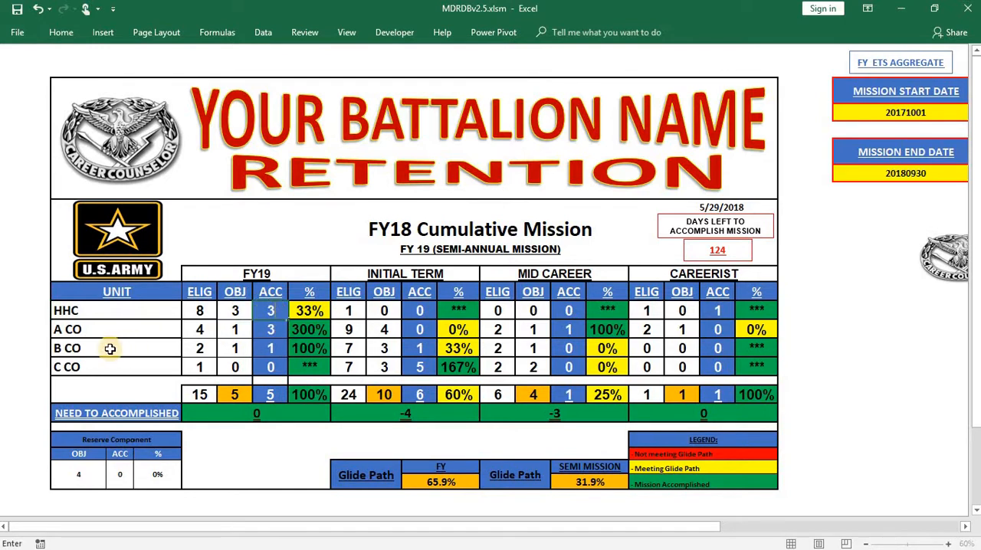
pyautogui.click(33, 347)
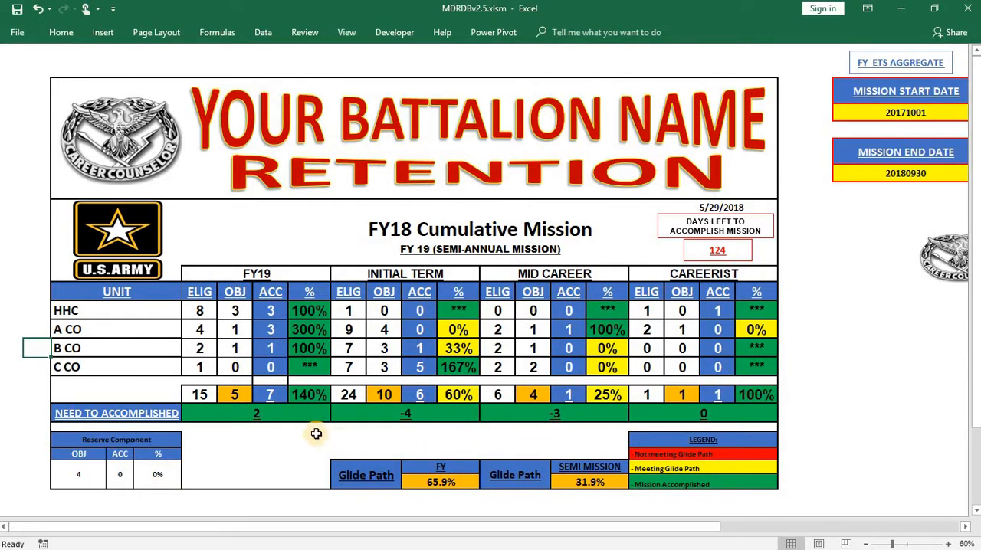
pyautogui.click(261, 416)
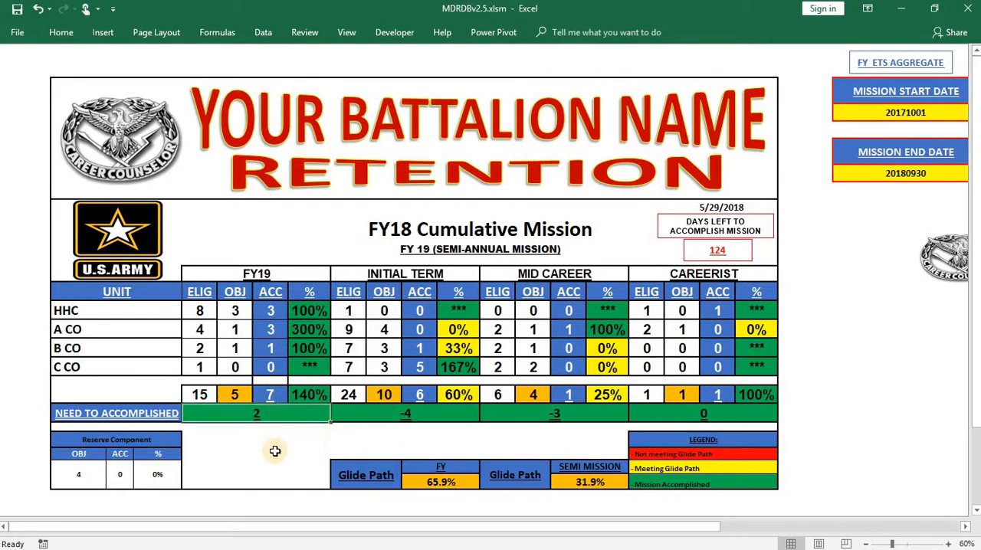
pyautogui.click(37, 409)
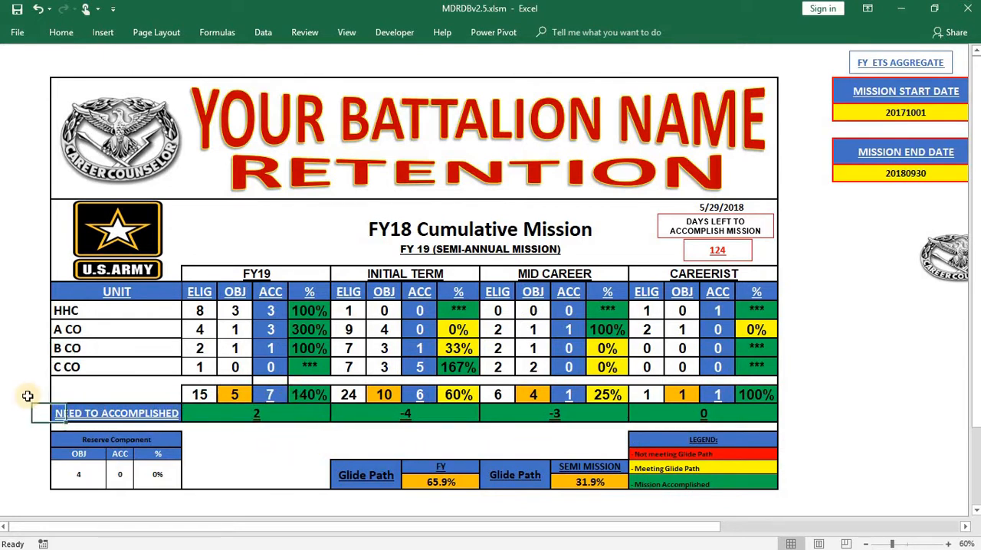
# - Try a Reserve Component accomplished count of 2, then set it back to 0
pyautogui.scroll(-1, 122, 376)
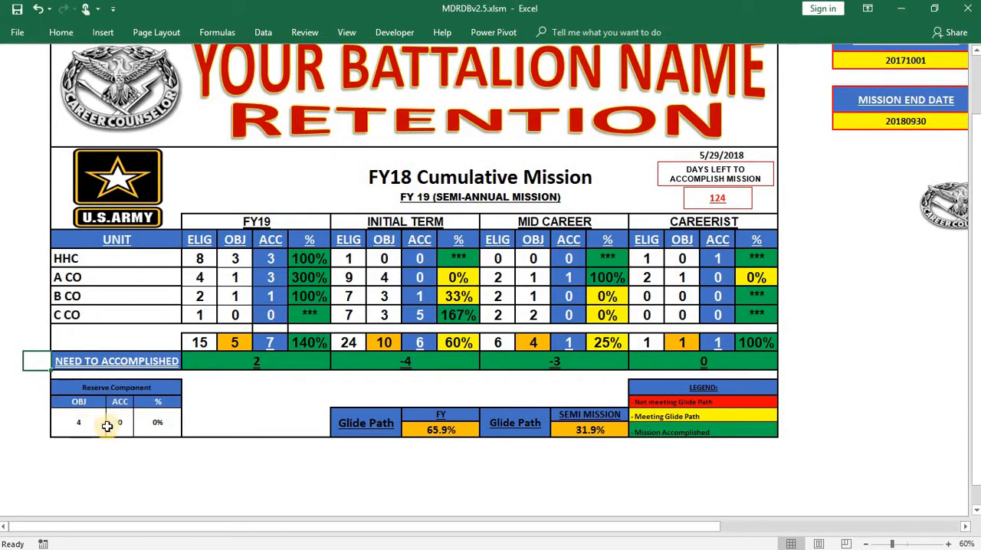
pyautogui.click(120, 423)
pyautogui.write('2')
pyautogui.click(26, 449)
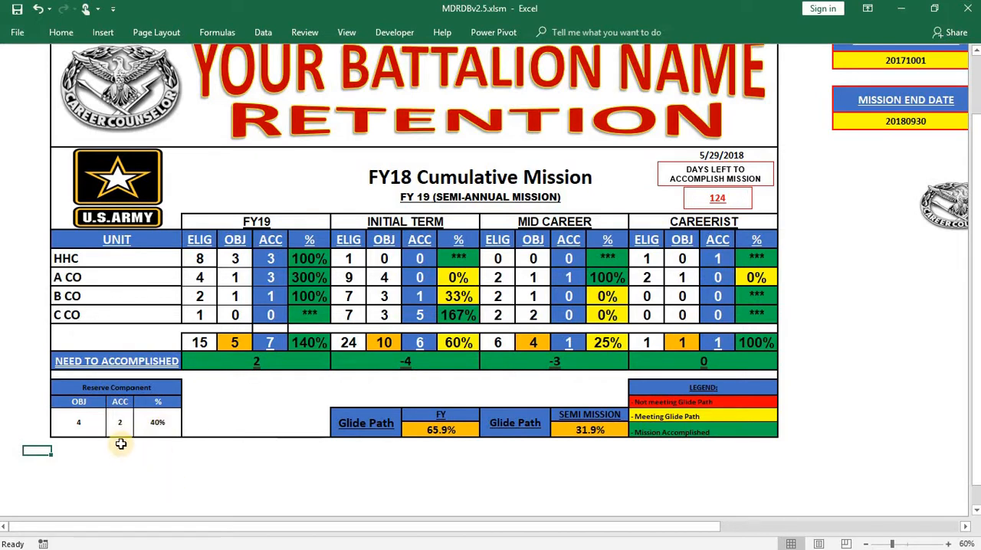
pyautogui.click(118, 432)
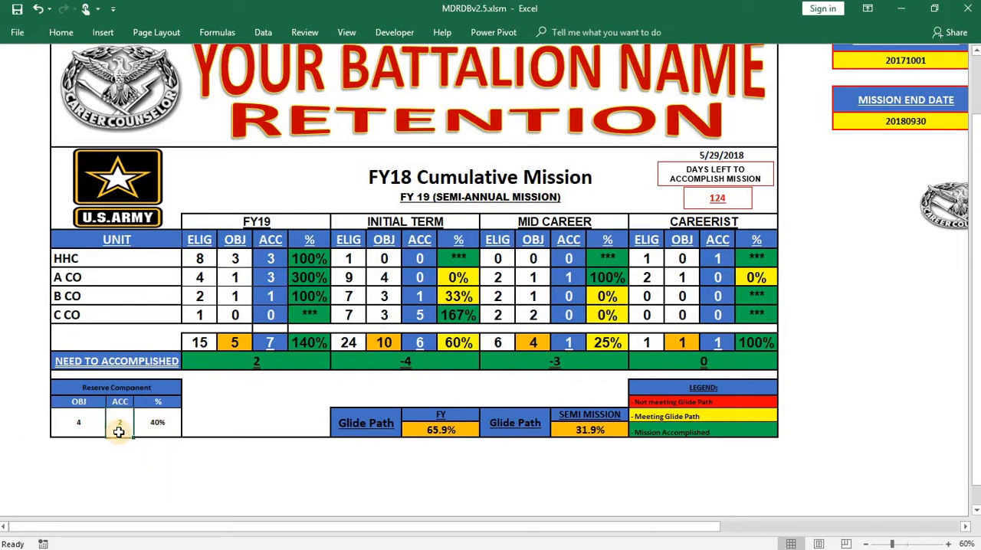
pyautogui.write('0')
pyautogui.click(157, 451)
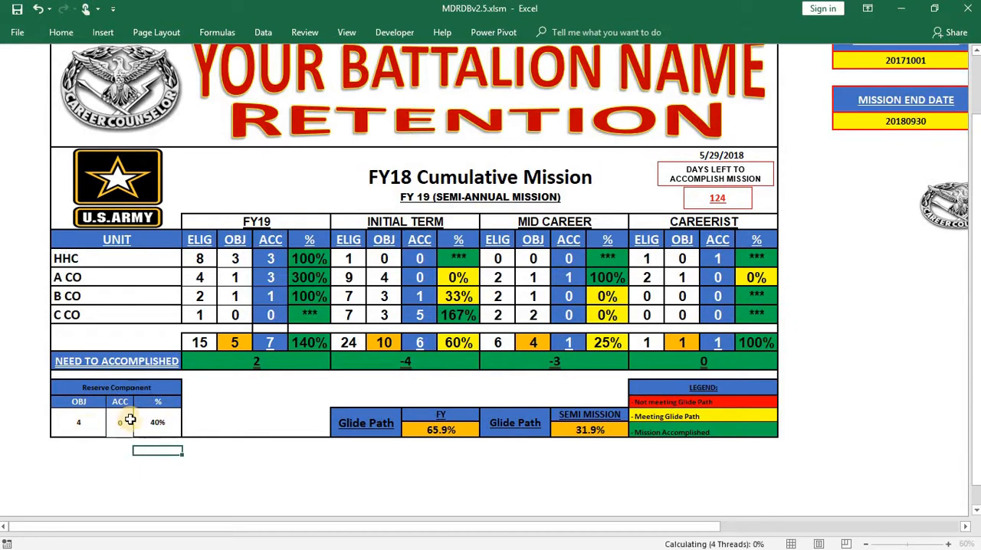
# - Examine the current date, days left to accomplish the mission, and the mission start and end dates on the mission tracker
pyautogui.scroll(1, 690, 345)
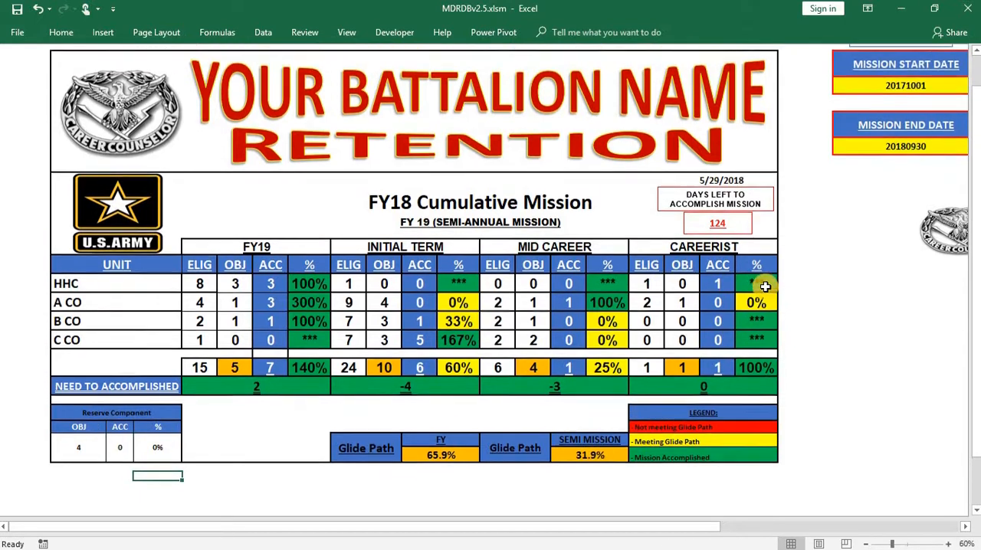
pyautogui.doubleClick(715, 182)
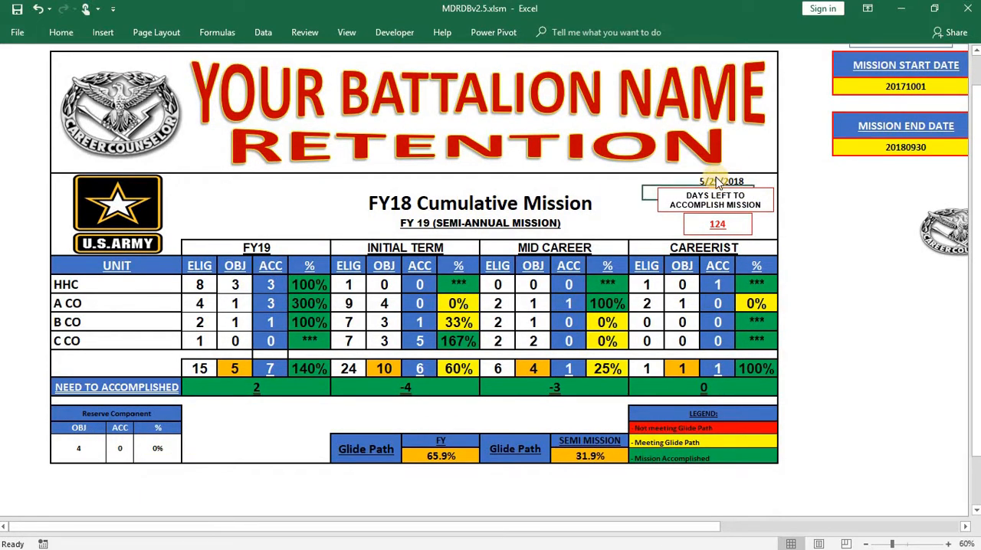
pyautogui.click(519, 318)
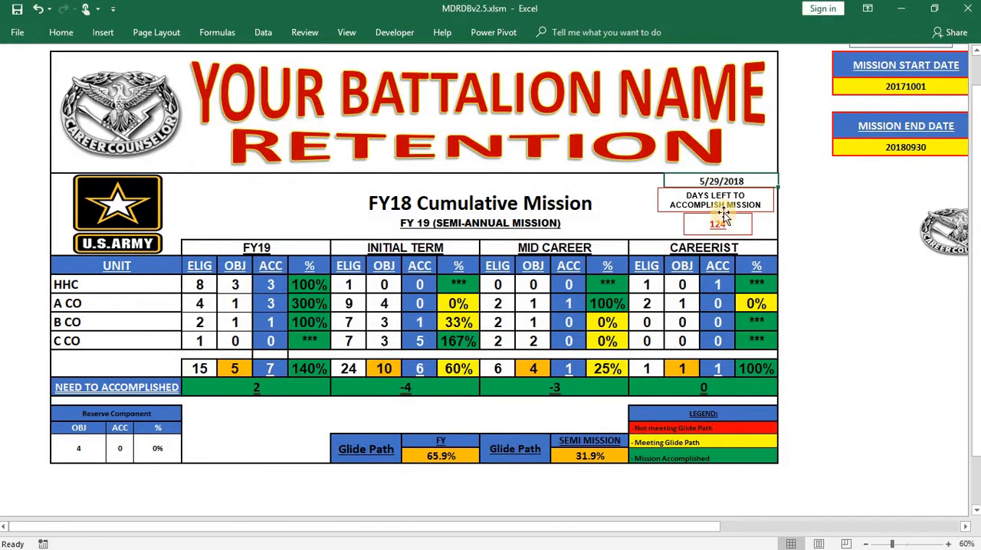
pyautogui.click(845, 433)
pyautogui.moveTo(701, 526)
pyautogui.mouseDown()
pyautogui.moveTo(723, 526)
pyautogui.moveTo(697, 529)
pyautogui.mouseUp()
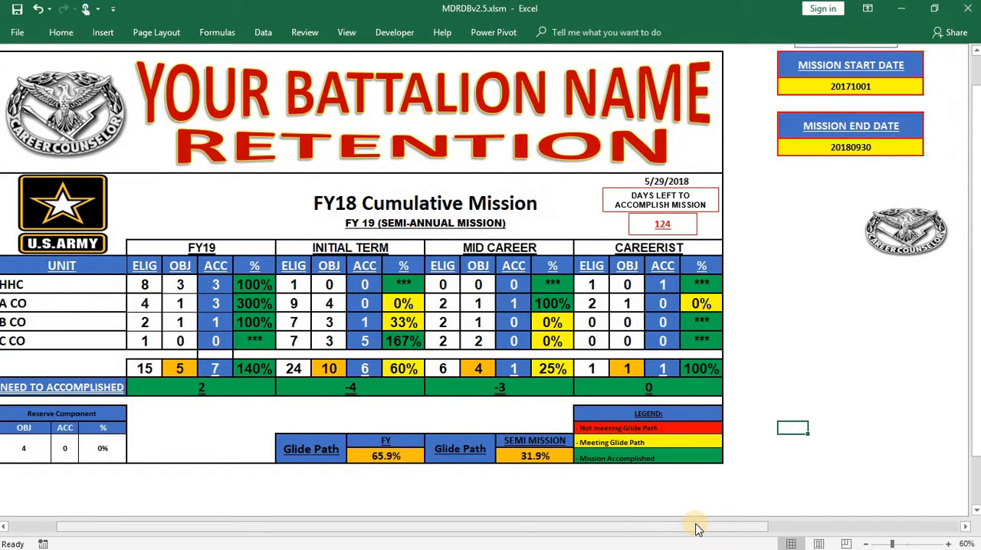
pyautogui.moveTo(620, 532); pyautogui.dragTo(571, 531)
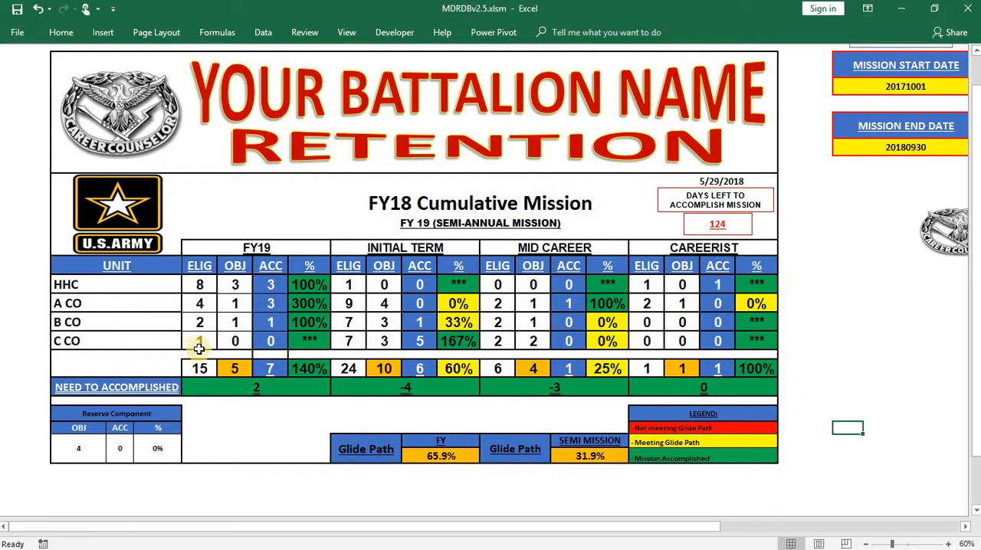
pyautogui.moveTo(557, 529); pyautogui.dragTo(565, 527)
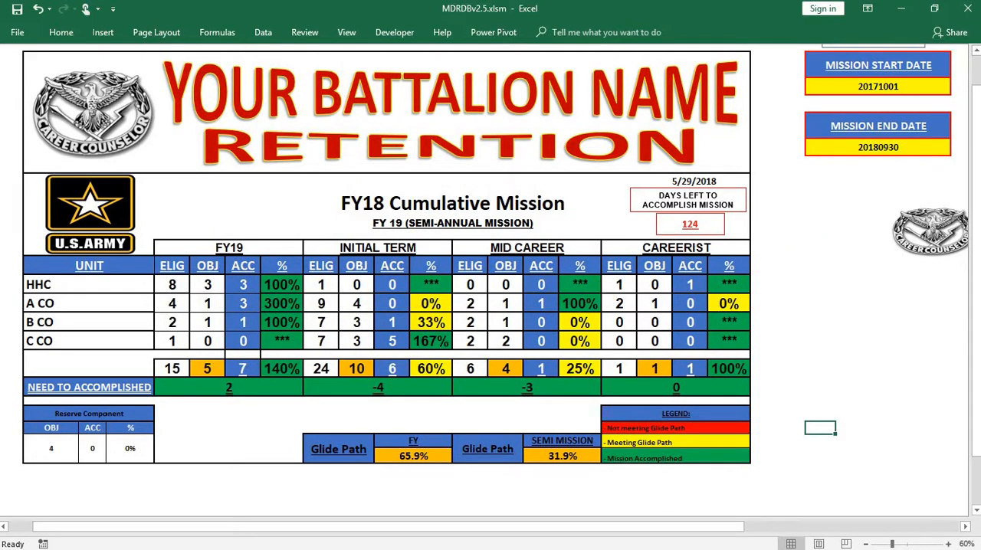
# - Review the enrollment percentages in the SFL-TAP tracker and return to the main menu
pyautogui.click(949, 241)
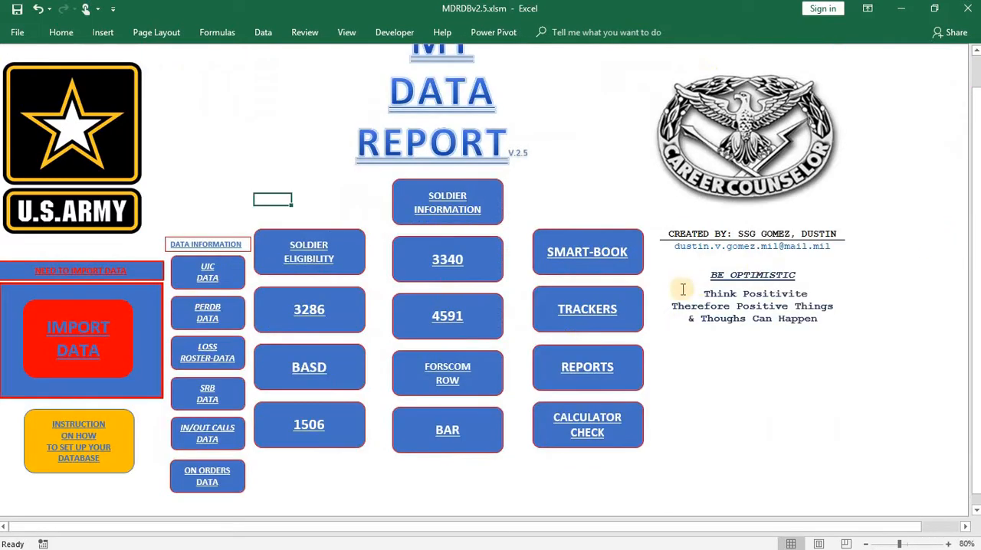
pyautogui.click(641, 310)
pyautogui.click(344, 286)
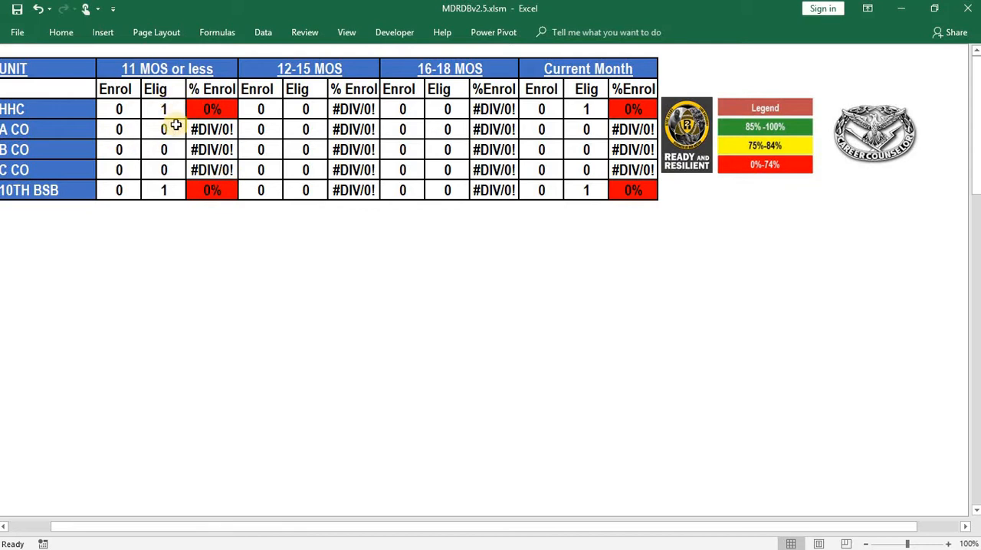
pyautogui.click(853, 142)
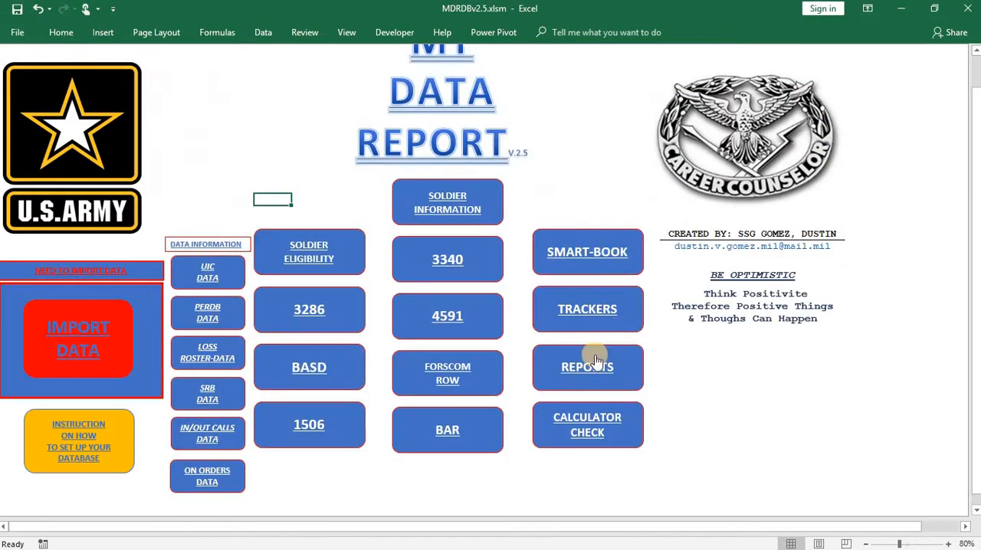
# - Set the soldier's Presep Date to 5/28/2018 in the Loss Roster Data
pyautogui.click(213, 342)
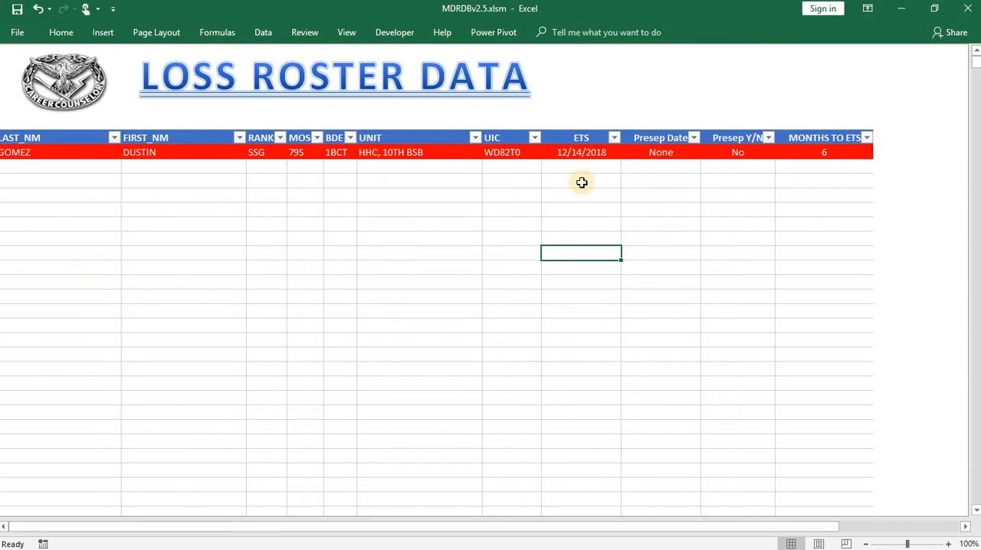
pyautogui.click(660, 149)
pyautogui.press('BackSpace')
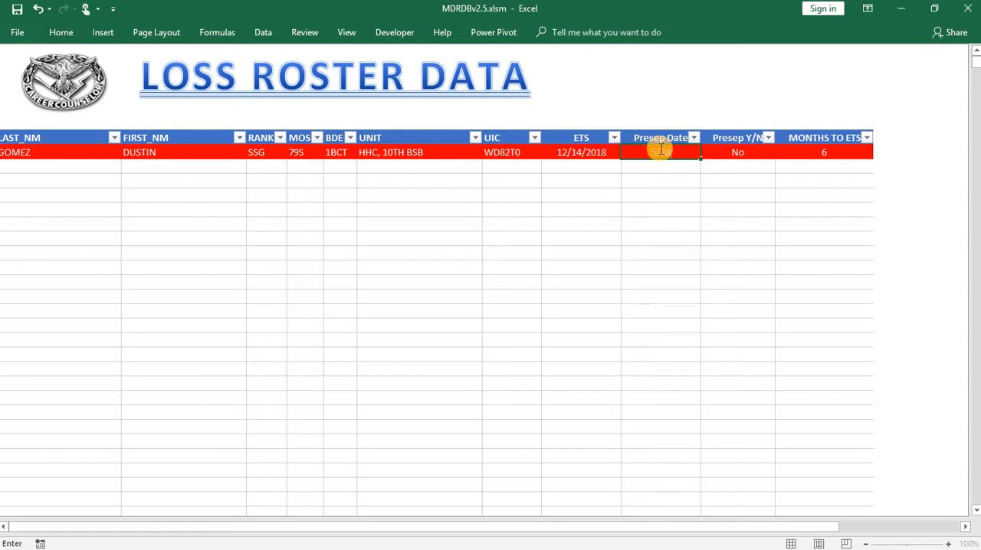
pyautogui.click(624, 236)
# - Set Presep Y/N to YES for the soldier in the loss roster
pyautogui.click(739, 165)
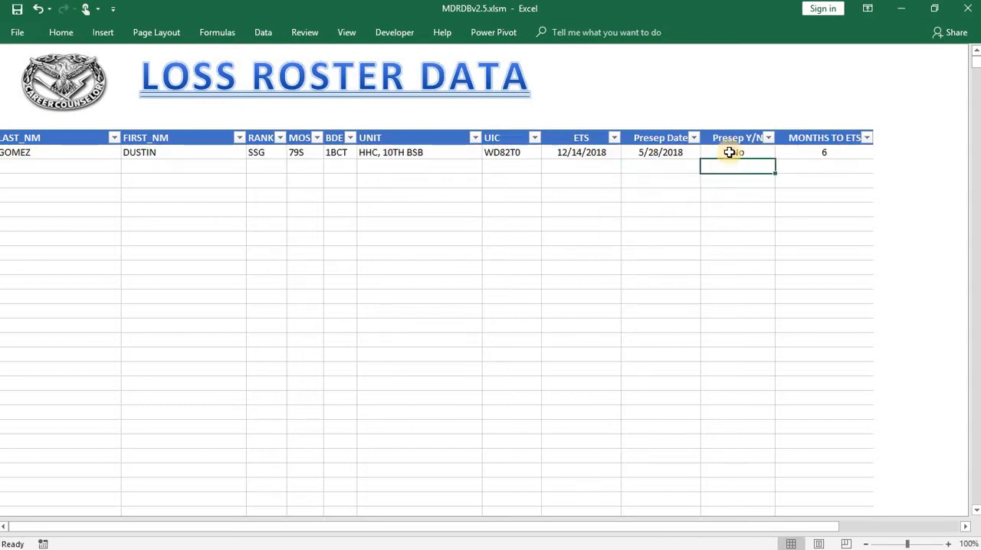
pyautogui.click(731, 150)
pyautogui.write('YES')
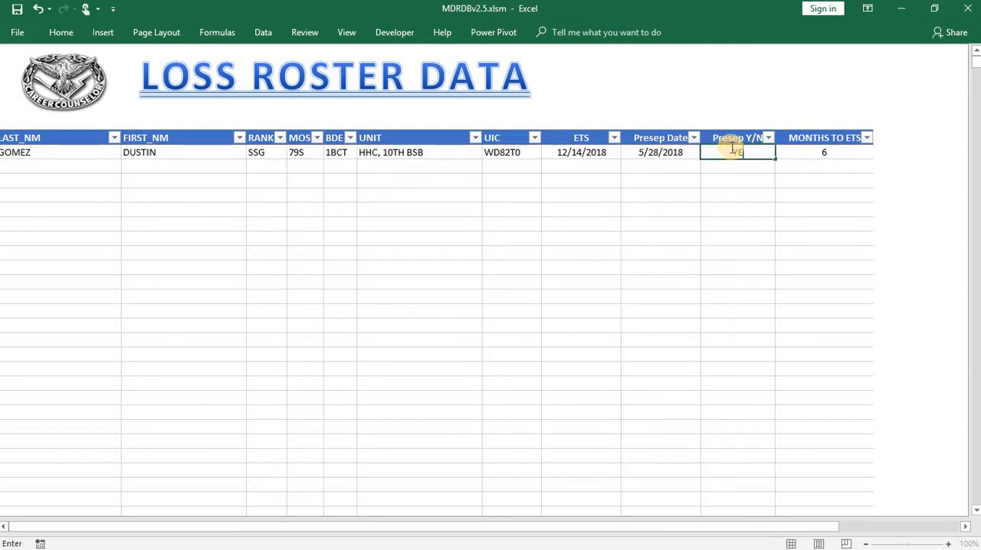
pyautogui.click(721, 205)
pyautogui.click(125, 88)
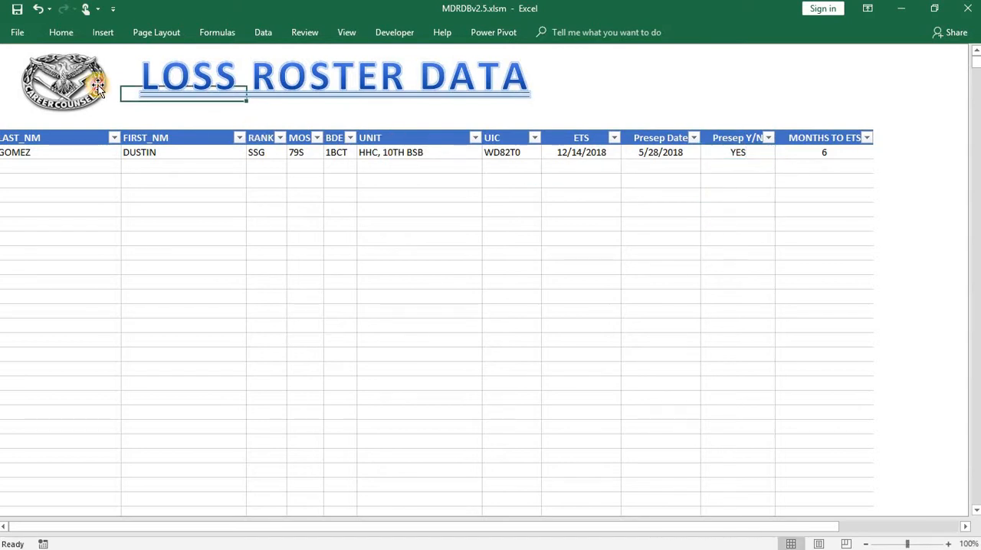
# - Check the updated HHC and battalion enrollment percentages in the SFL-TAP tracker, then return to the main menu
pyautogui.click(595, 324)
pyautogui.click(344, 296)
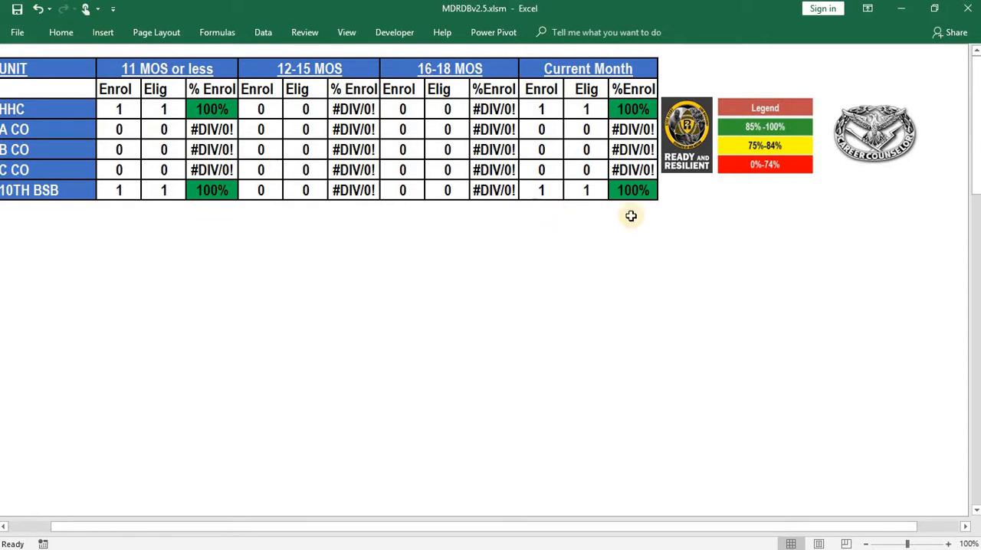
pyautogui.click(891, 151)
# - Open the BARS tracker and set the sample soldier's Date Approved to 15 MAY 18
pyautogui.click(573, 321)
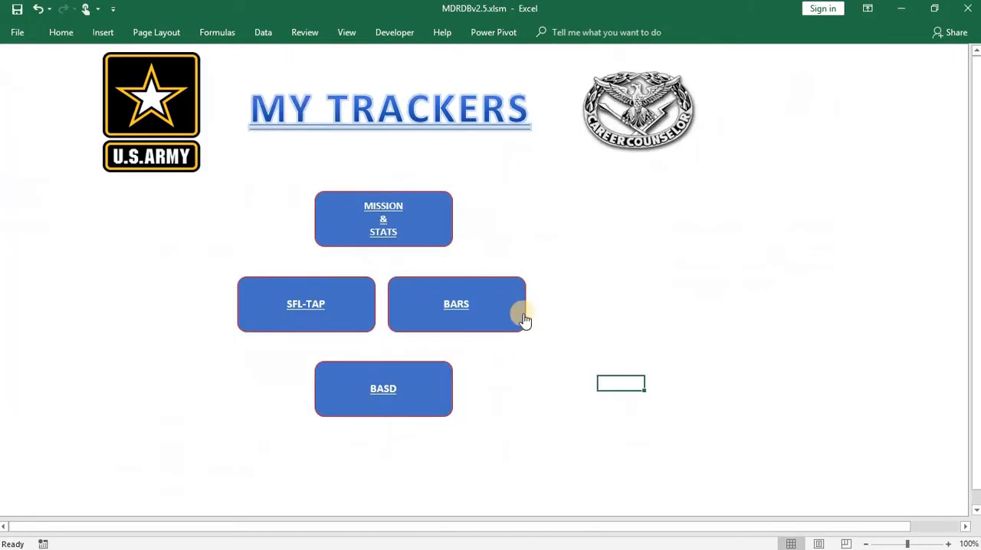
pyautogui.click(519, 318)
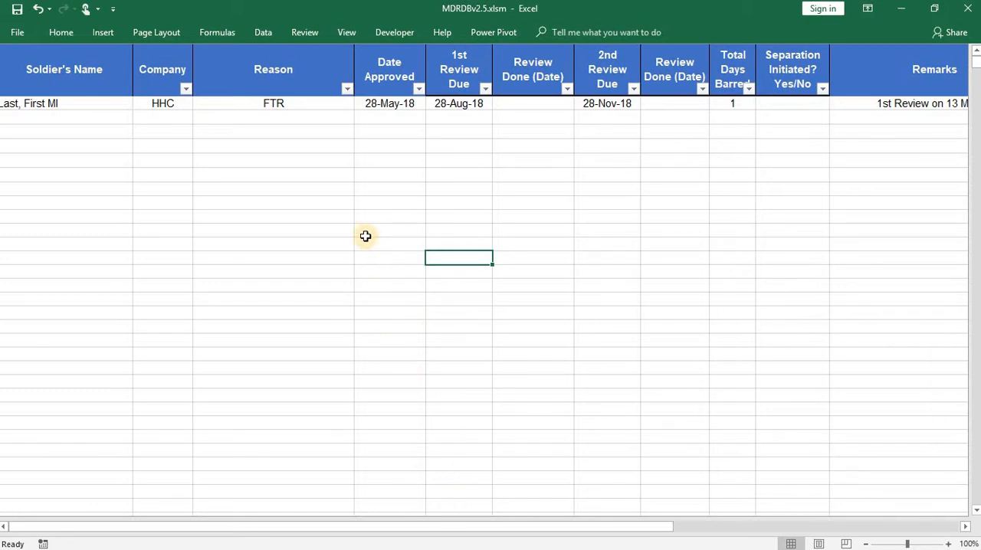
pyautogui.click(46, 117)
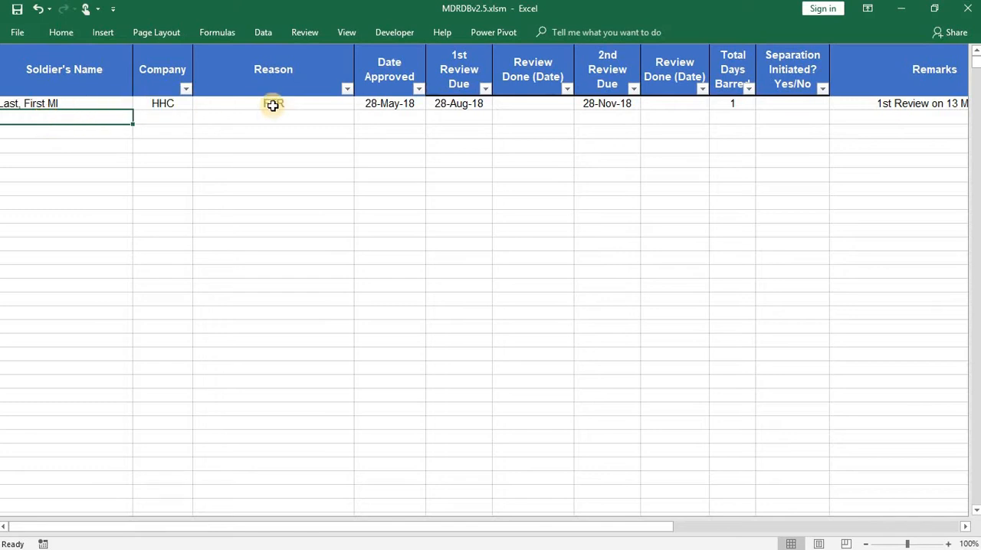
pyautogui.click(376, 106)
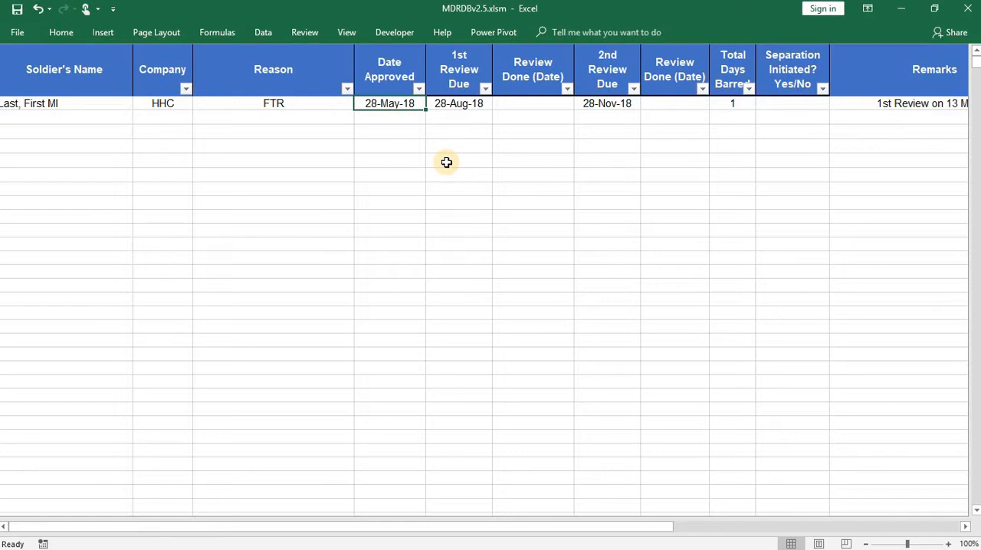
pyautogui.write('15 MAY')
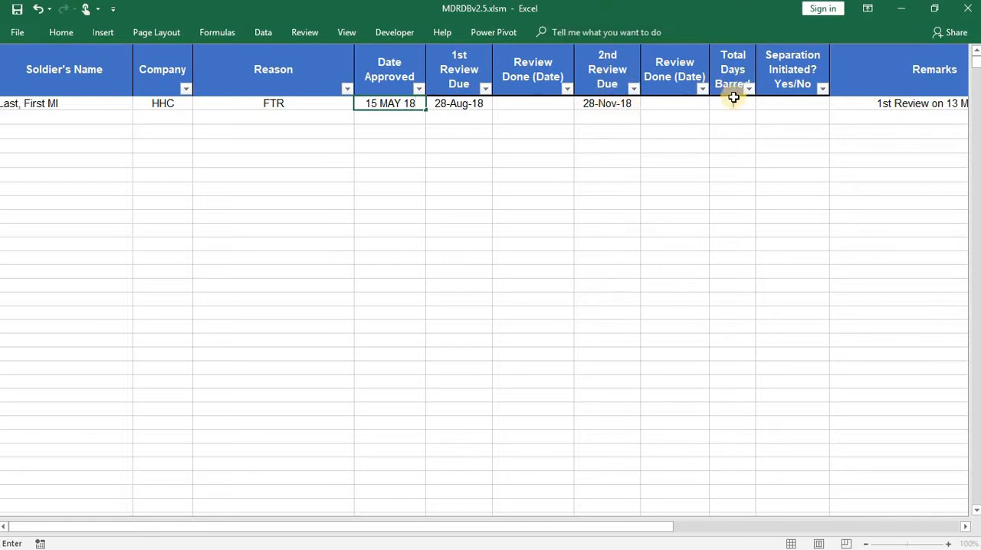
pyautogui.click(423, 170)
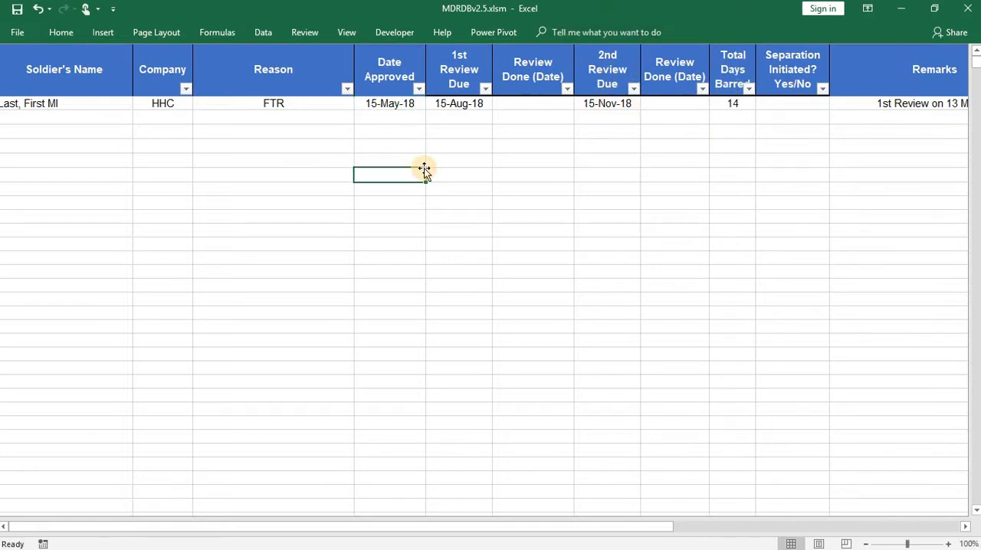
# - Try the entry FDF under Separation Initiated for the sample soldier, then clear it
pyautogui.click(884, 104)
pyautogui.click(793, 104)
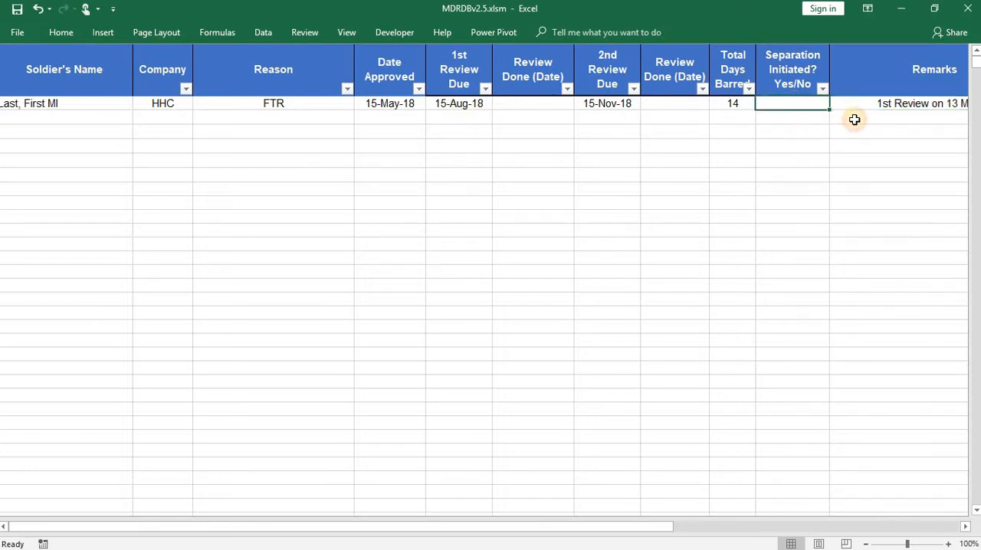
pyautogui.write('FDF')
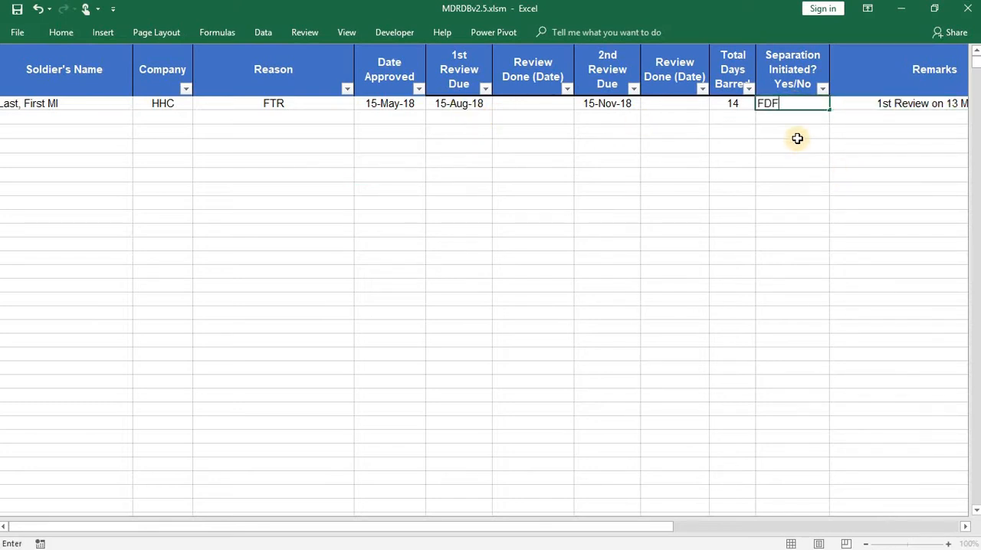
pyautogui.press('BackSpace')
pyautogui.press('BackSpace')
pyautogui.press('BackSpace')
pyautogui.click(846, 173)
# - Review the Remarks column and the remaining area of the BARS tracker, then return to the trackers menu
pyautogui.click(885, 107)
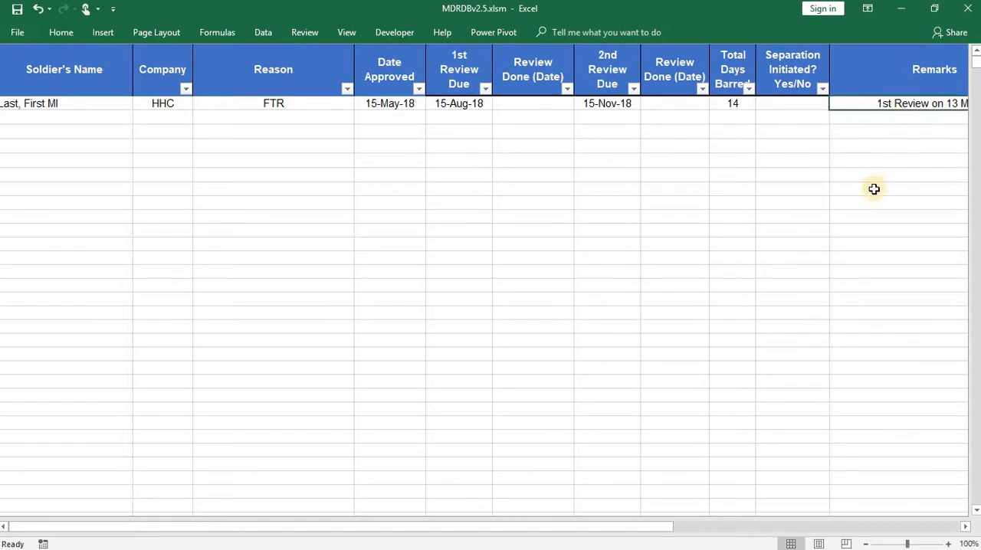
pyautogui.click(814, 273)
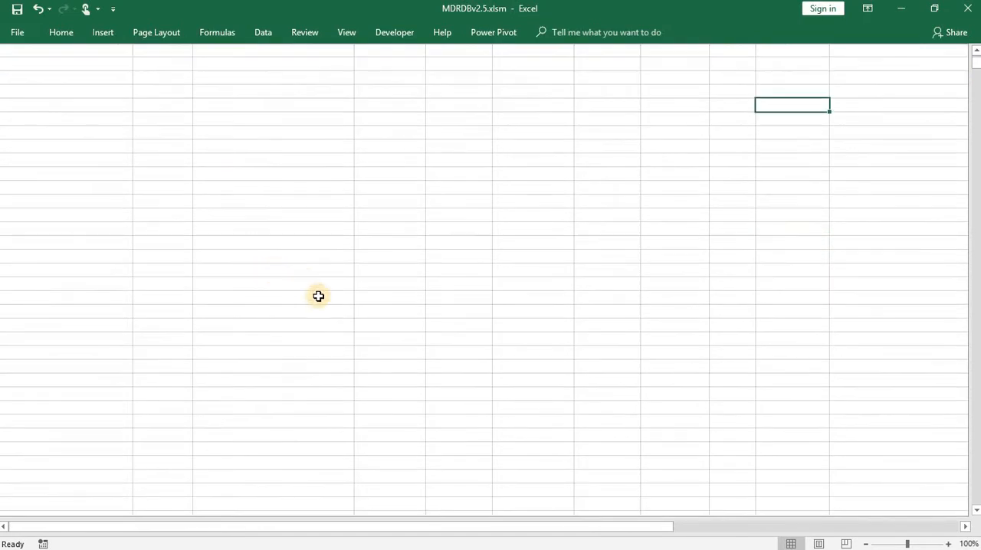
pyautogui.moveTo(434, 527); pyautogui.dragTo(614, 528)
pyautogui.click(774, 183)
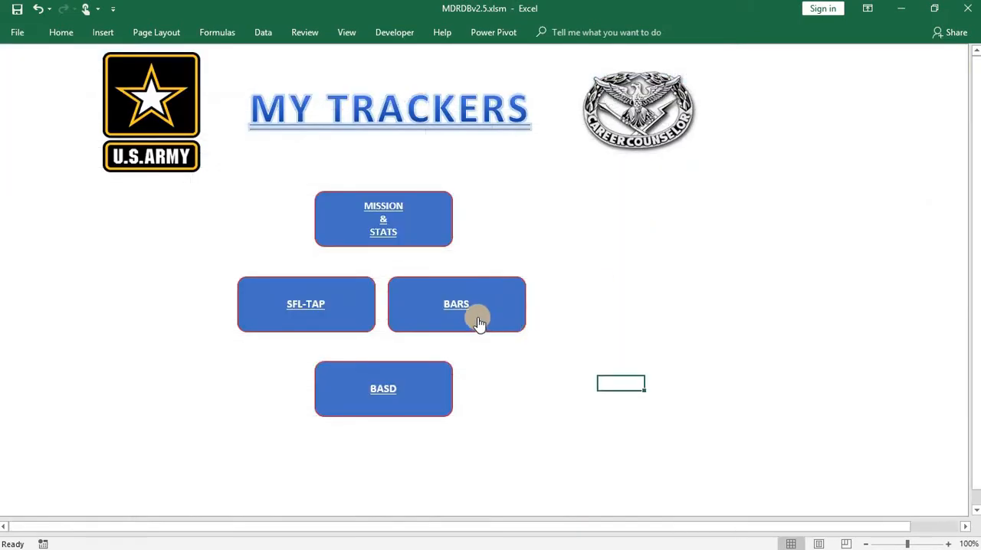
# - View the BASD tracker's monthly counseling table and the BASD counseling form, then return to the main menu
pyautogui.click(436, 406)
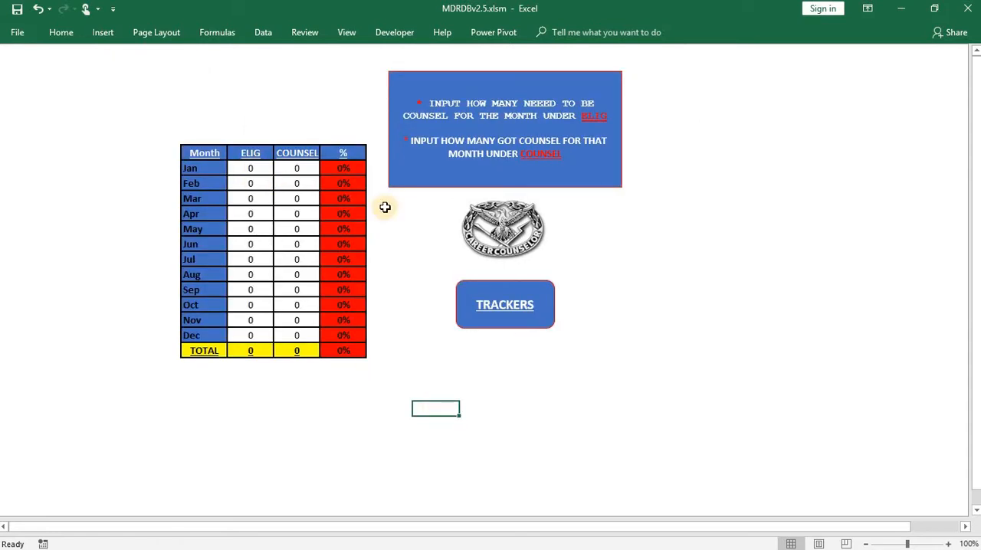
pyautogui.click(467, 217)
pyautogui.click(344, 374)
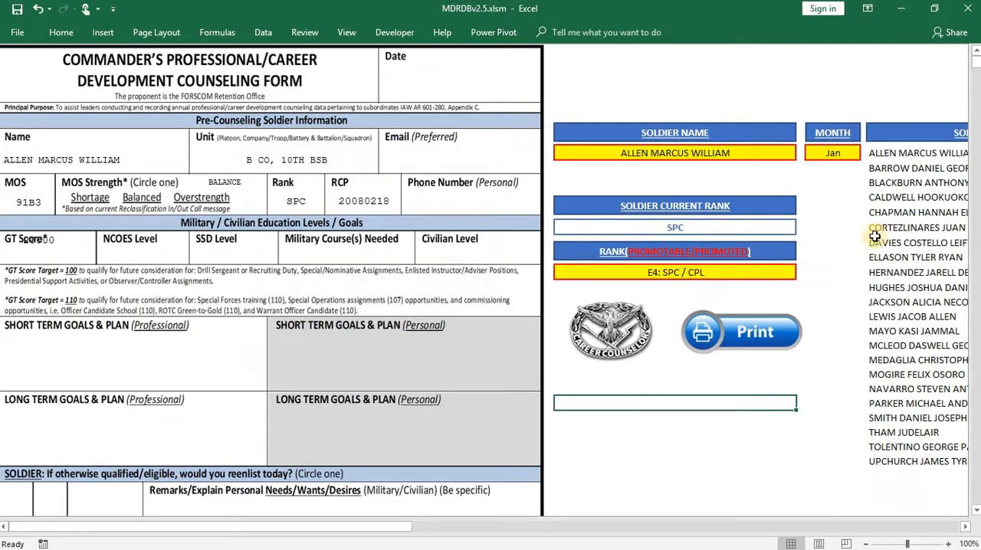
pyautogui.click(613, 353)
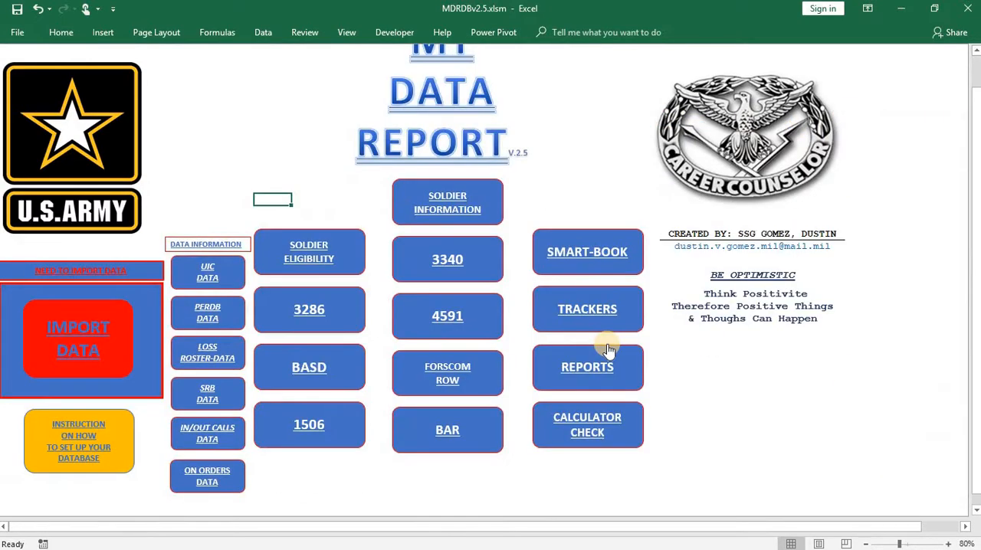
# - Open the BASD tracker and set January's ELIG and COUNSEL counts to 27 each
pyautogui.click(603, 305)
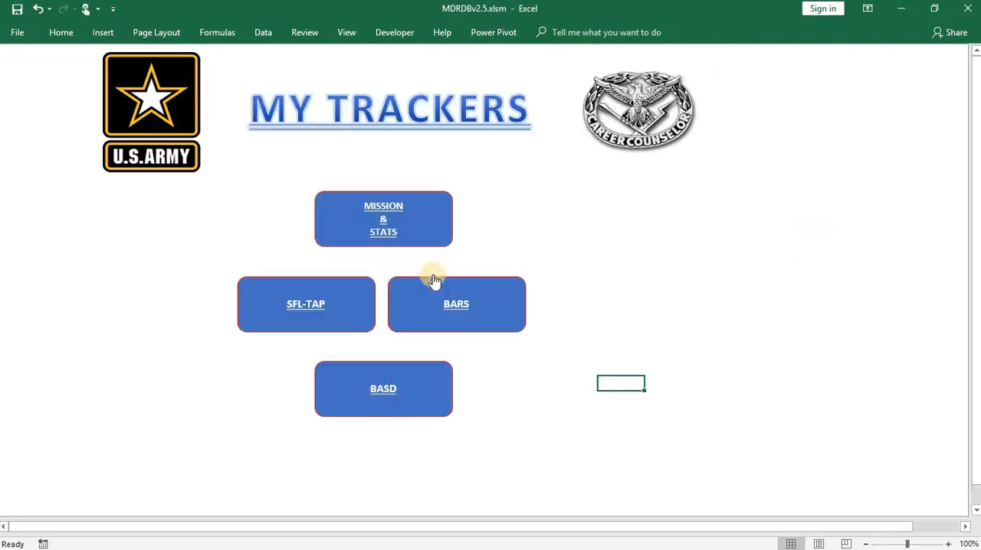
pyautogui.click(357, 329)
pyautogui.click(254, 169)
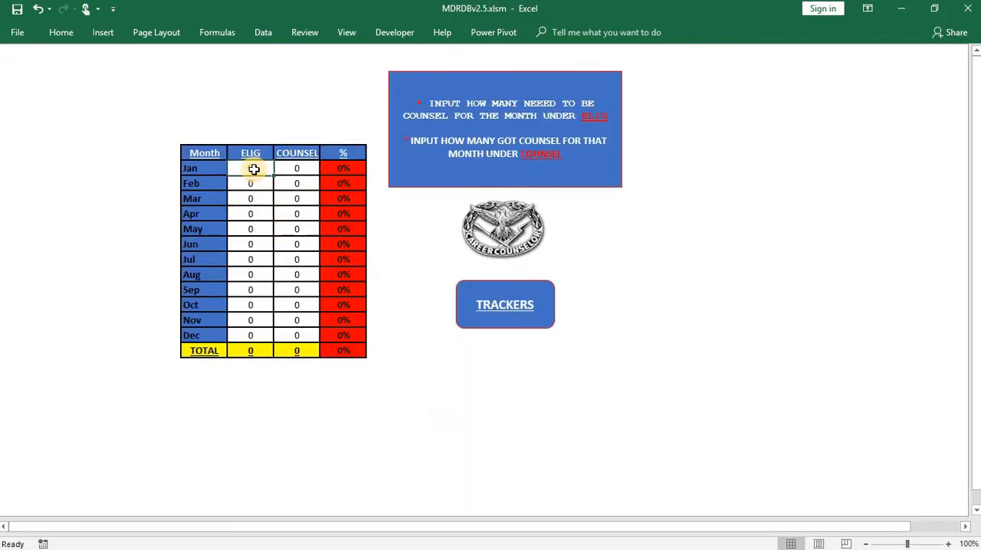
pyautogui.write('27')
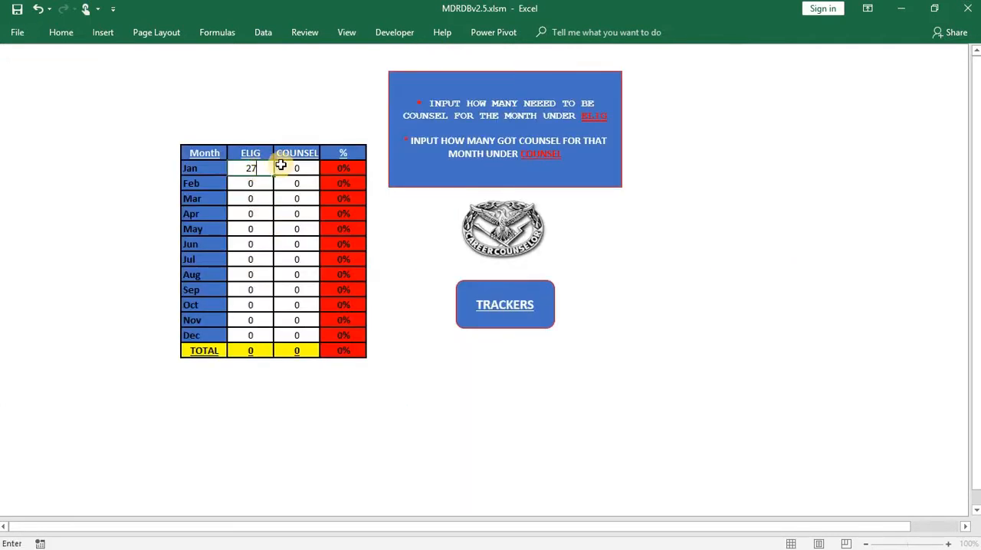
pyautogui.click(282, 166)
pyautogui.write('27')
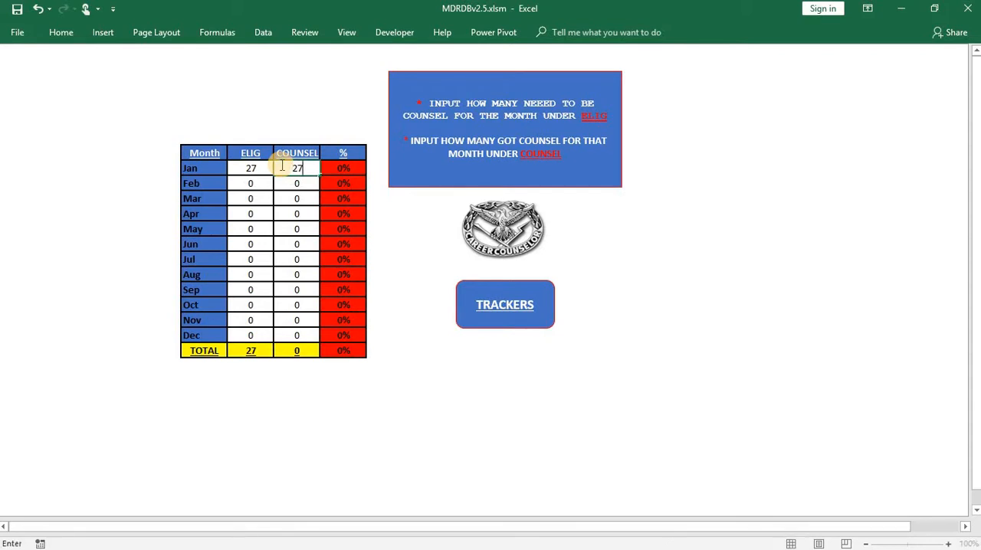
pyautogui.click(121, 202)
# - Set January's COUNSEL count to 15 in the BASD tracker
pyautogui.click(305, 168)
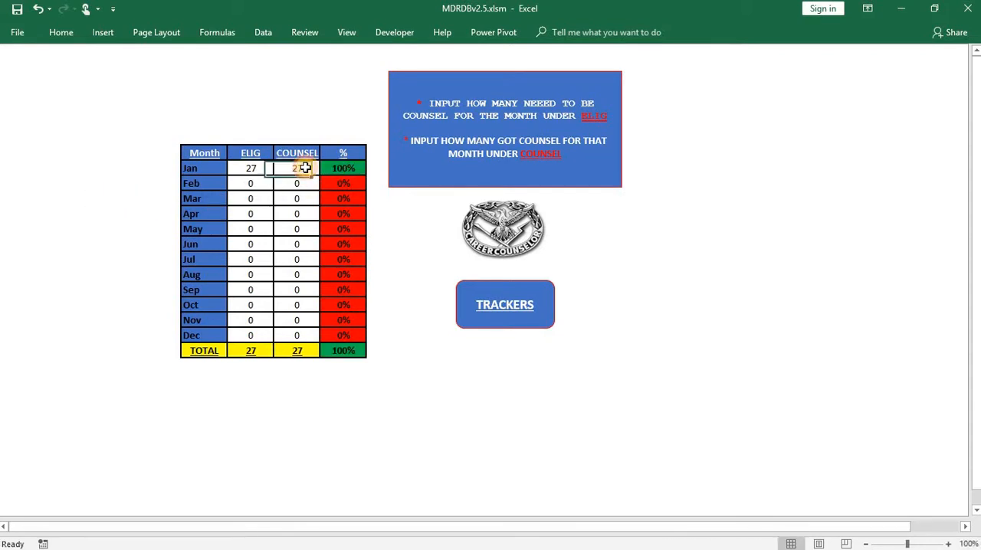
pyautogui.write('15')
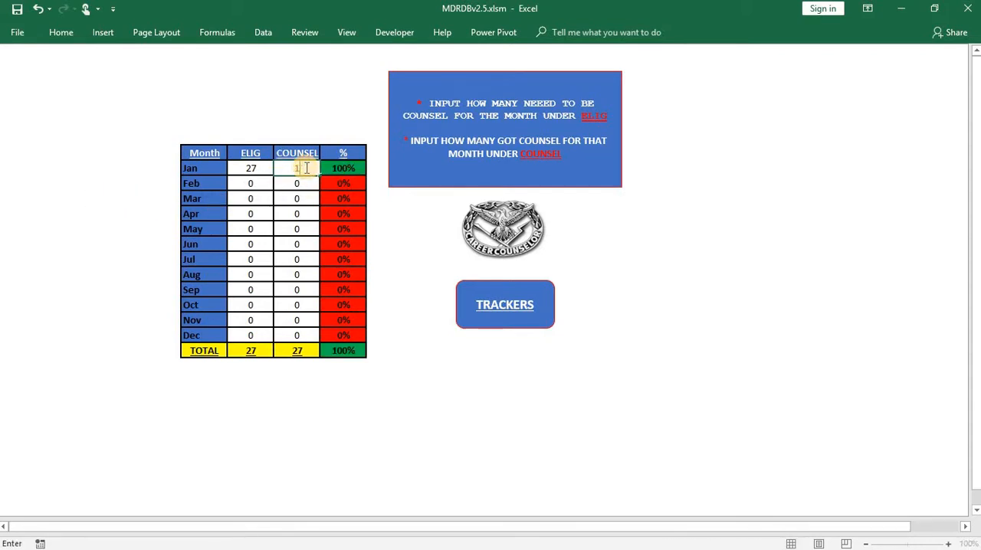
pyautogui.click(132, 218)
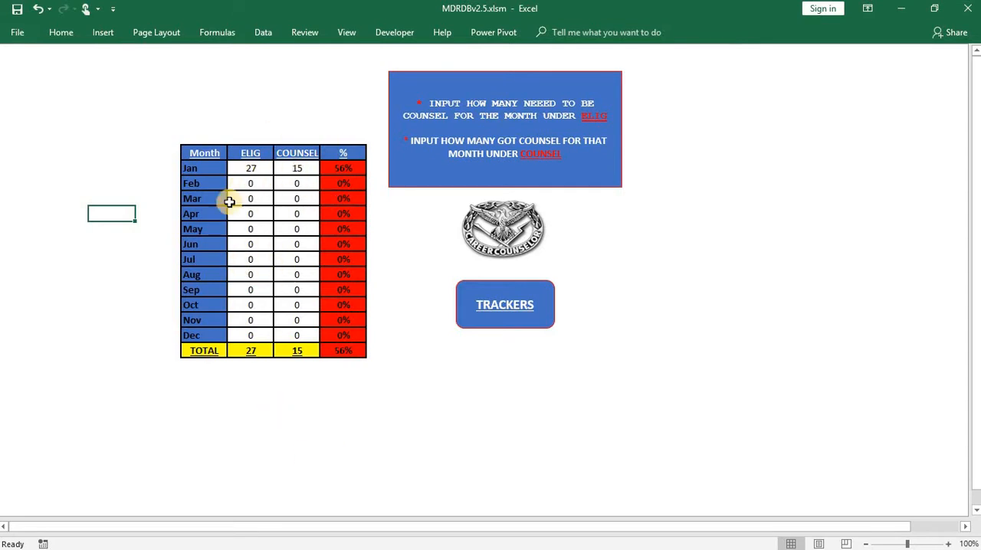
# - Reset January's COUNSEL and ELIG counts to 0 in the BASD tracker
pyautogui.click(298, 167)
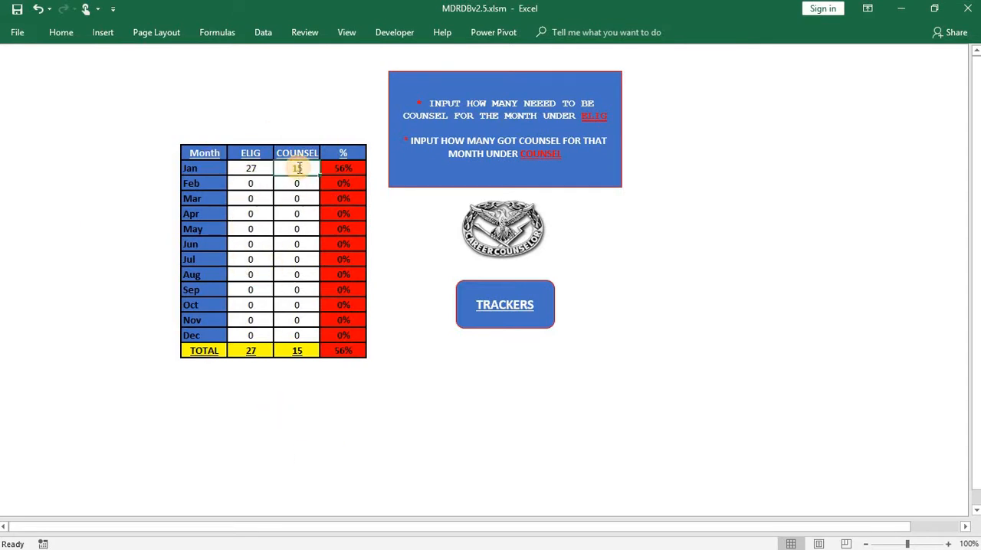
pyautogui.write('0')
pyautogui.click(260, 169)
pyautogui.write('0')
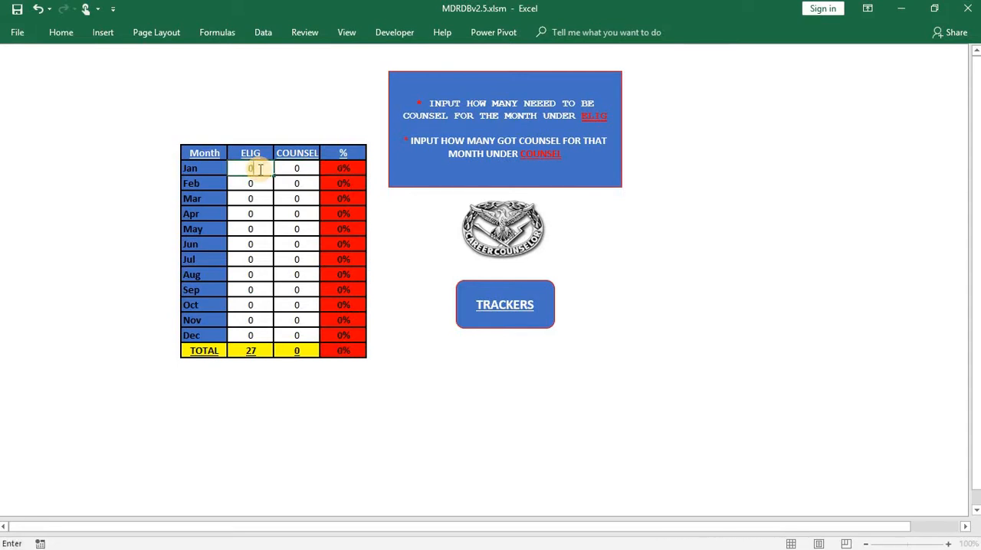
pyautogui.click(343, 419)
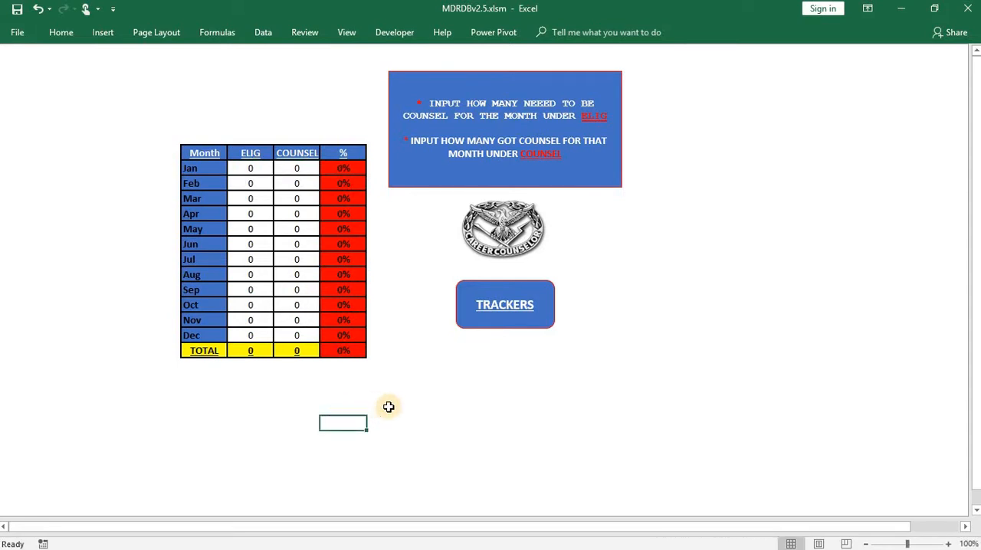
# - Return to the main menu and open the eligibility roster from the reports, bringing all its columns into view
pyautogui.click(464, 325)
pyautogui.click(370, 382)
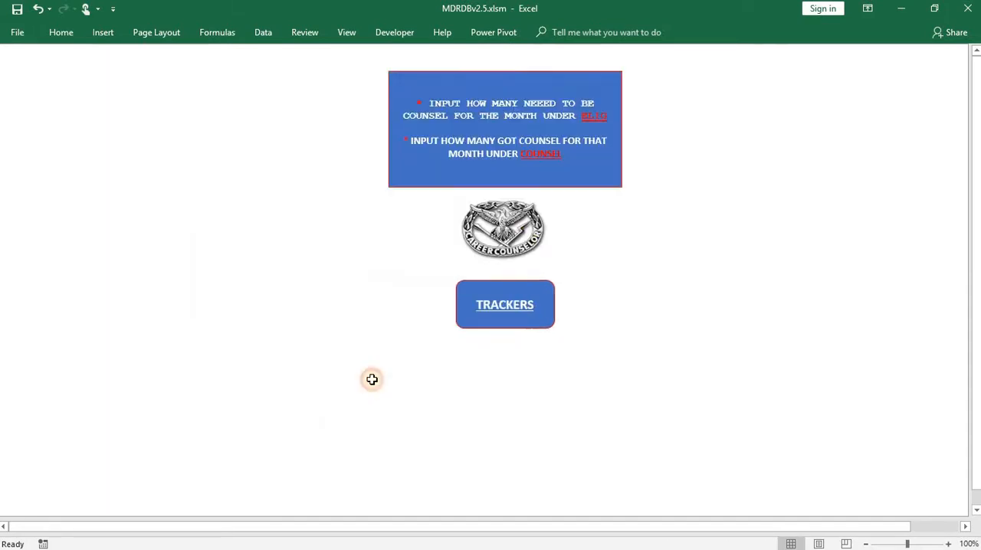
pyautogui.click(513, 214)
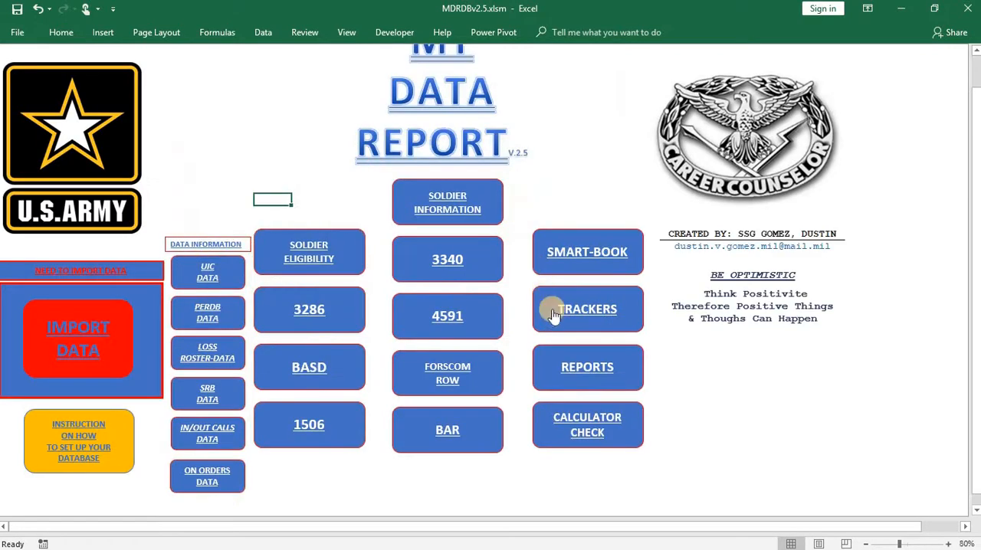
pyautogui.click(605, 366)
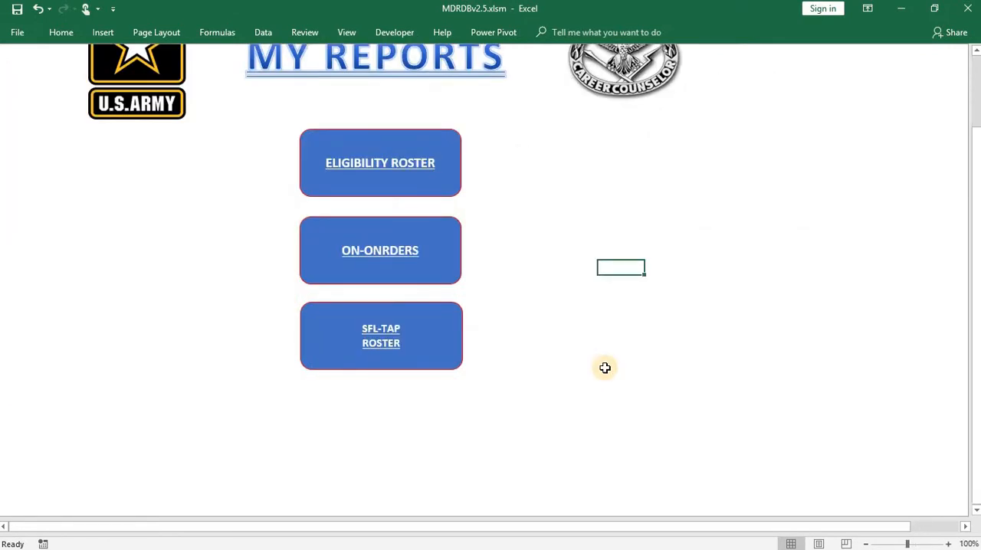
pyautogui.click(452, 173)
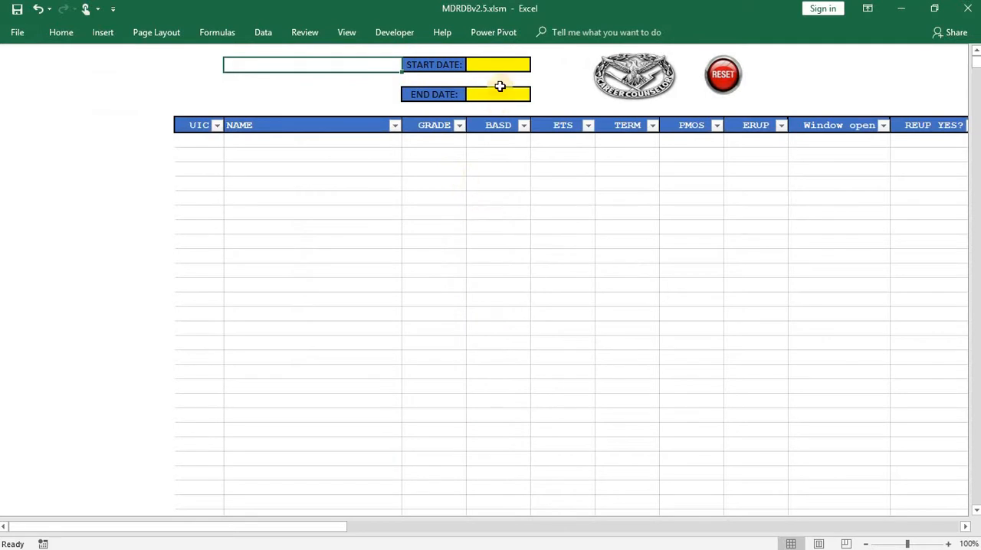
pyautogui.moveTo(328, 529); pyautogui.dragTo(736, 534)
# - Set the eligibility roster's start date to 20180529 and end date to 20190615
pyautogui.click(343, 70)
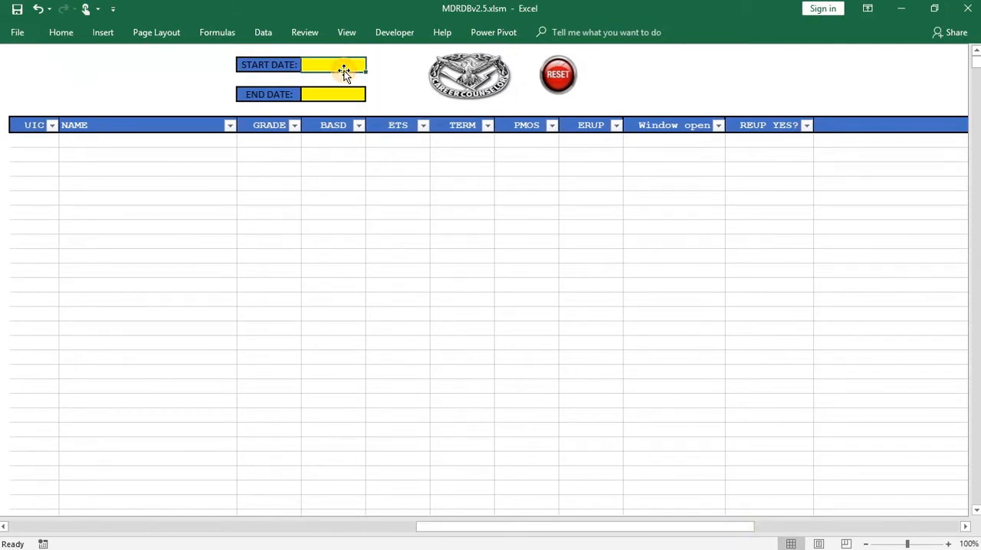
pyautogui.write('2018')
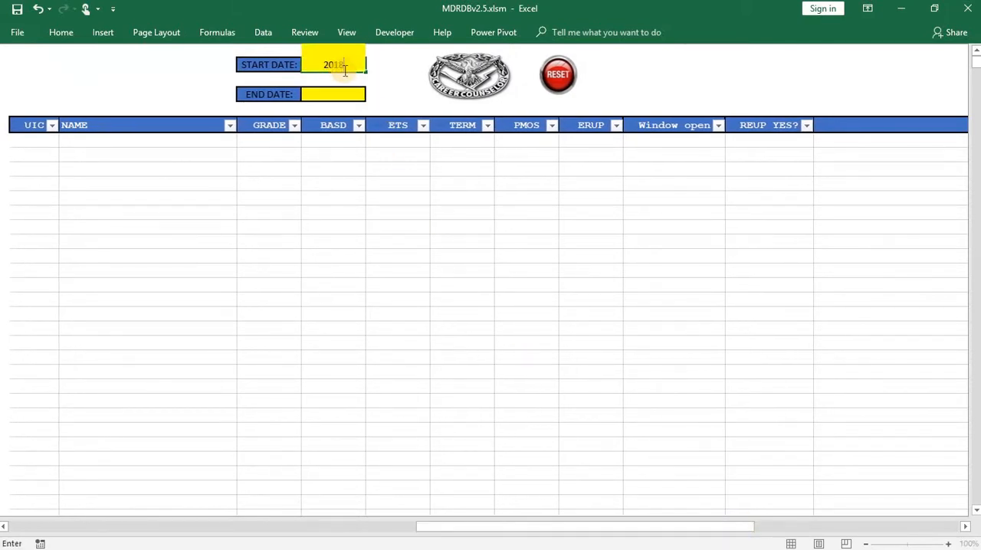
pyautogui.write('0529')
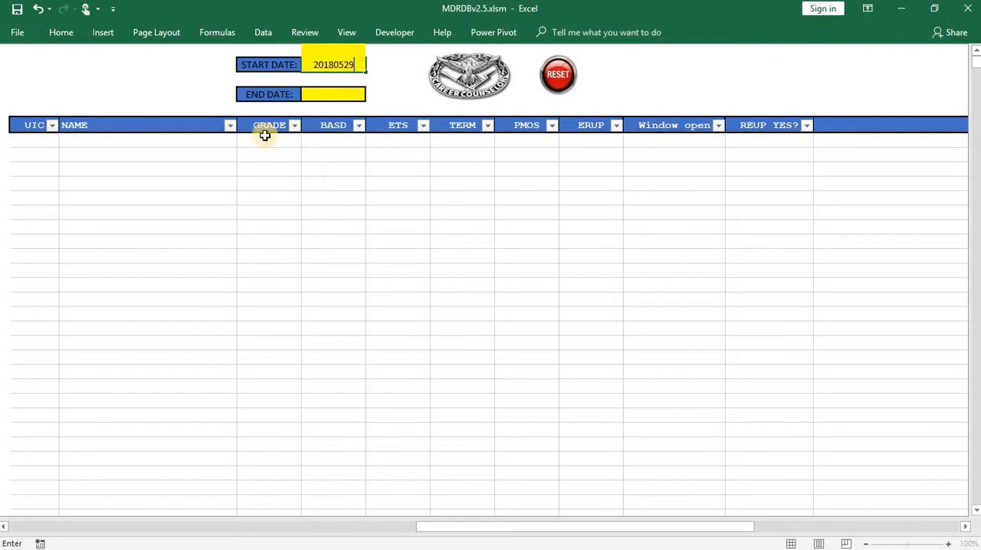
pyautogui.click(311, 96)
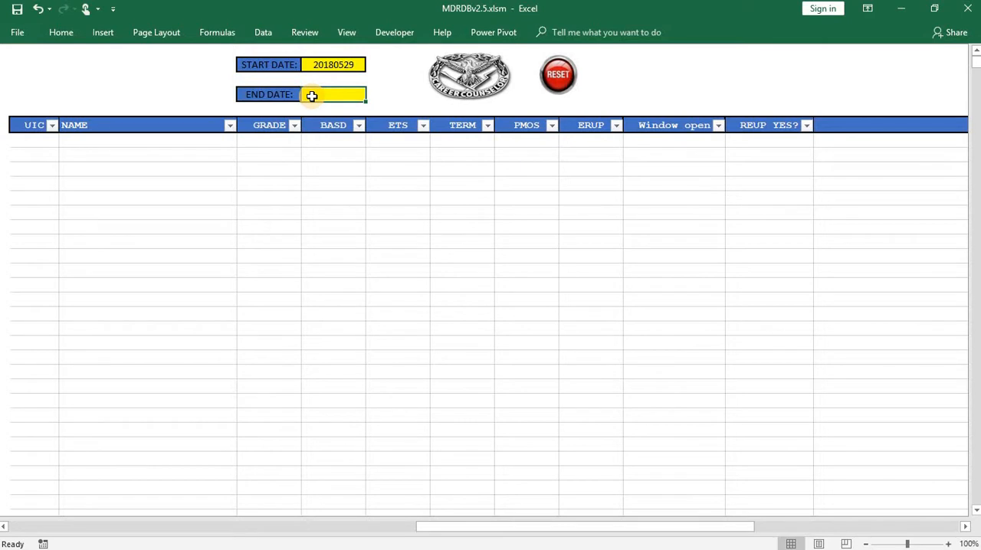
pyautogui.write('20')
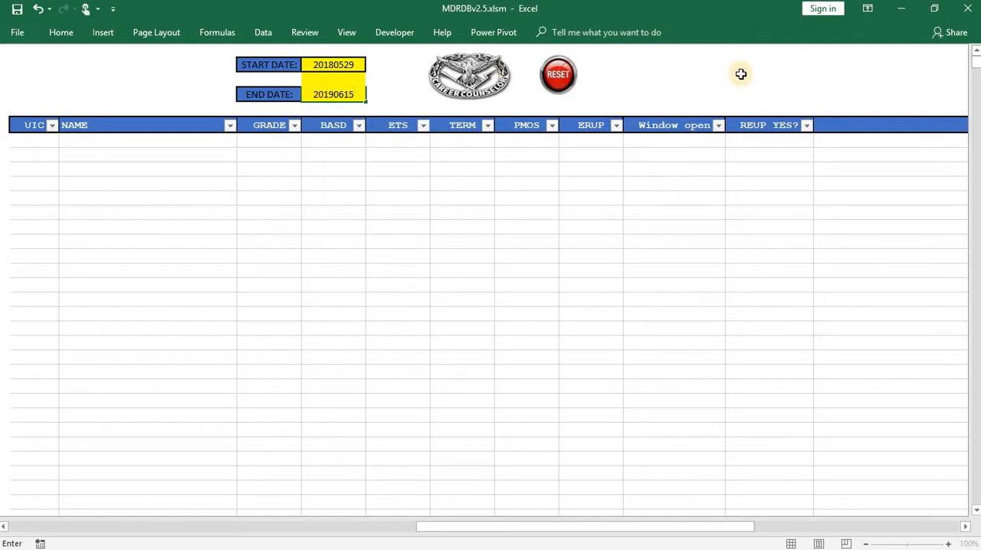
pyautogui.write('190615')
pyautogui.click(812, 73)
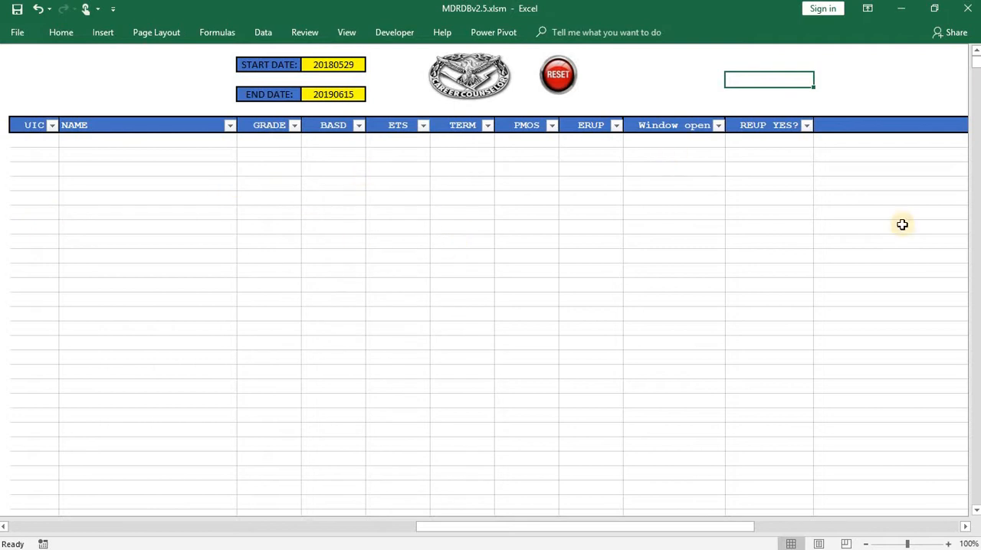
# - Filter the eligibility roster's GRADE column to show only grades 4, 5 and 6
pyautogui.scroll(-20, 532, 217)
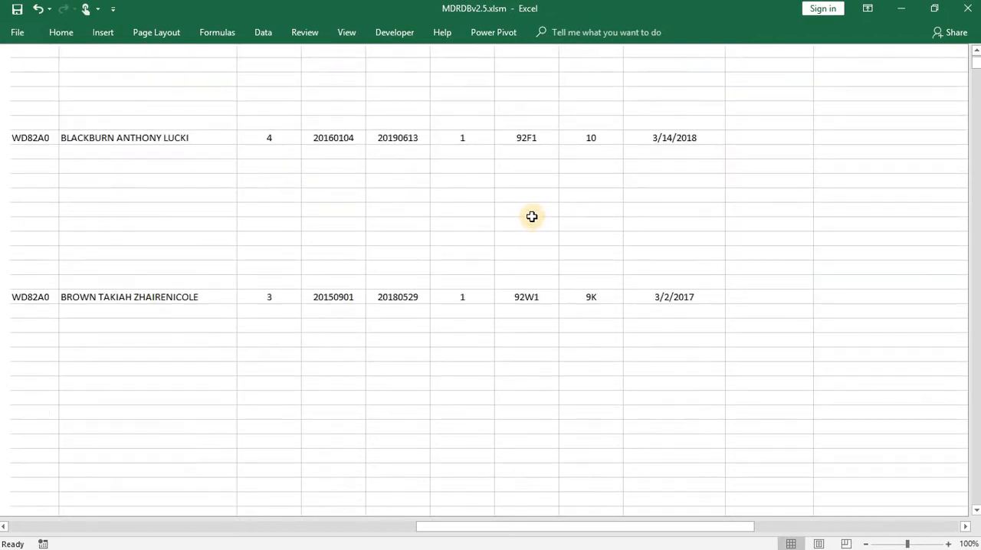
pyautogui.scroll(20, 531, 218)
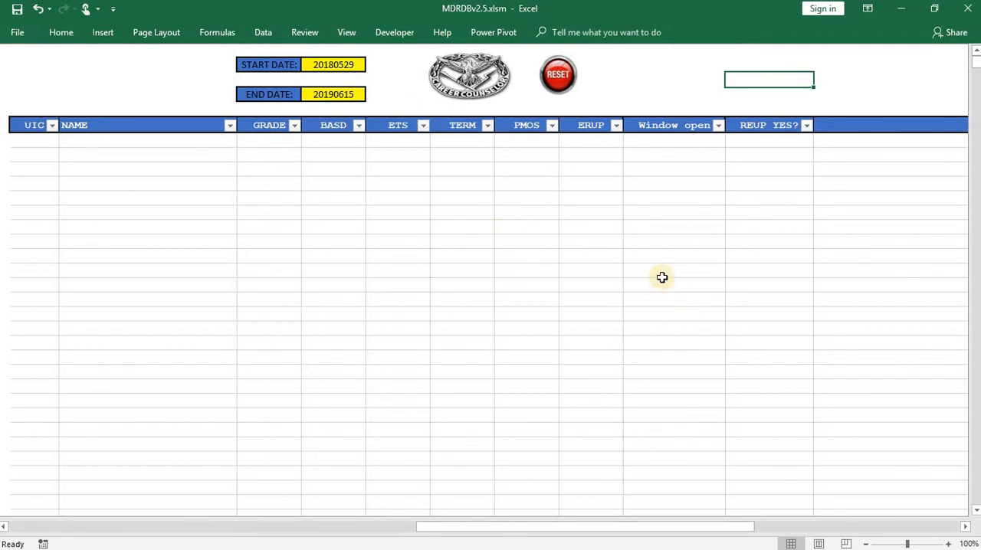
pyautogui.click(295, 127)
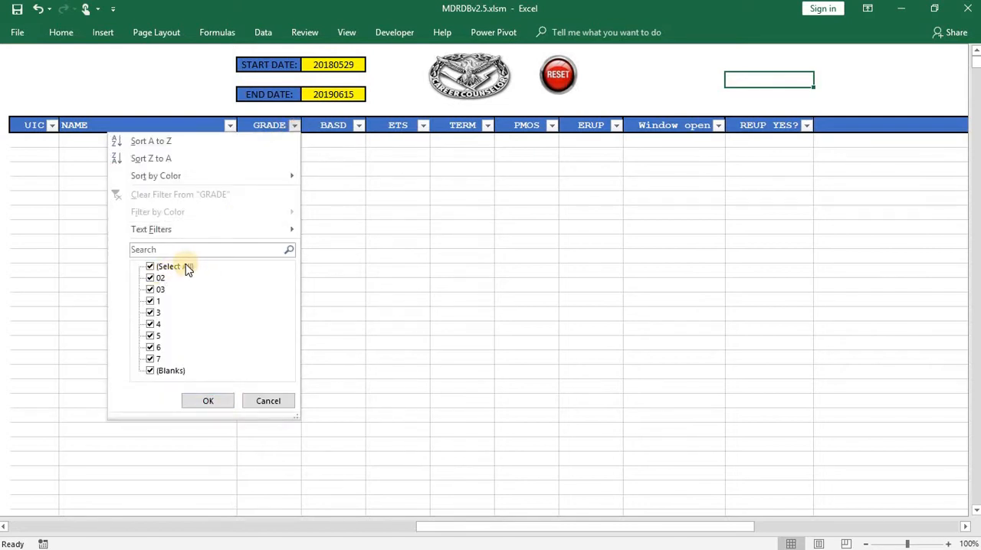
pyautogui.click(188, 268)
pyautogui.click(159, 324)
pyautogui.click(151, 336)
pyautogui.click(159, 349)
pyautogui.click(208, 397)
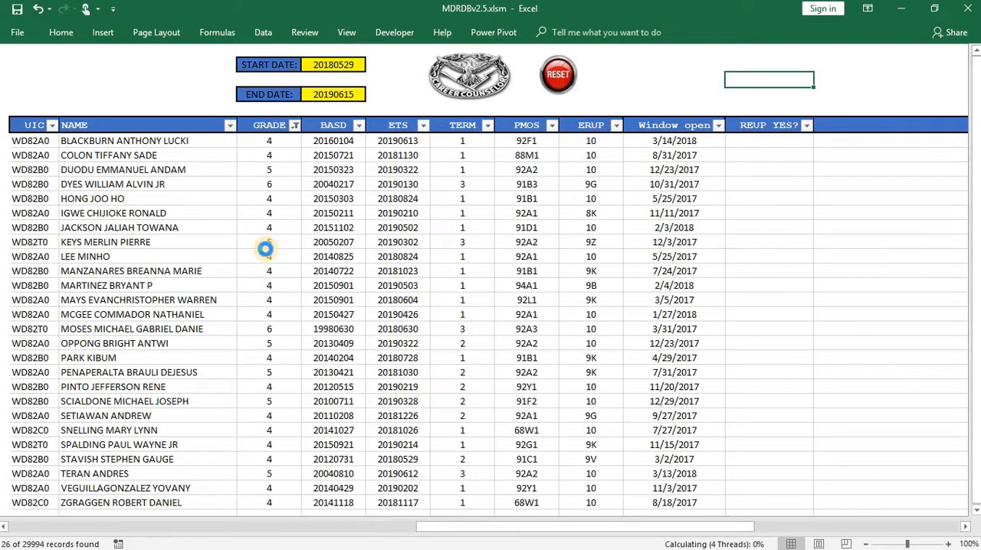
# - Filter the roster's ERUP column to show only code 10
pyautogui.scroll(-2, 188, 337)
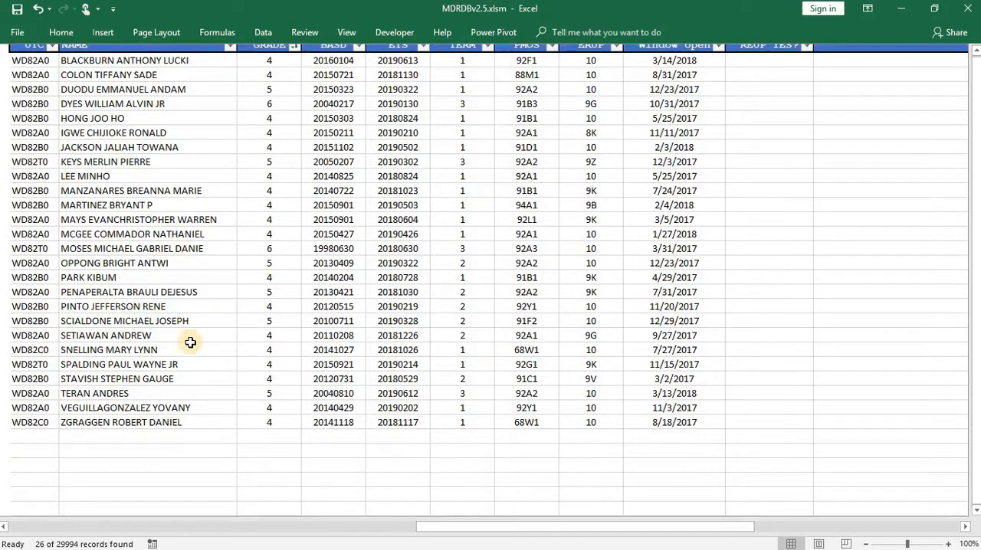
pyautogui.scroll(2, 191, 339)
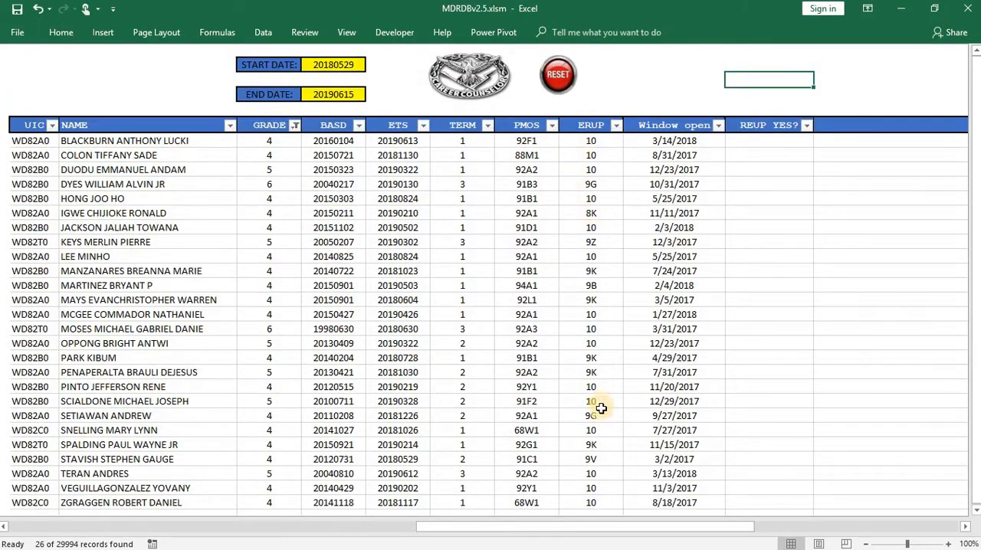
pyautogui.click(615, 125)
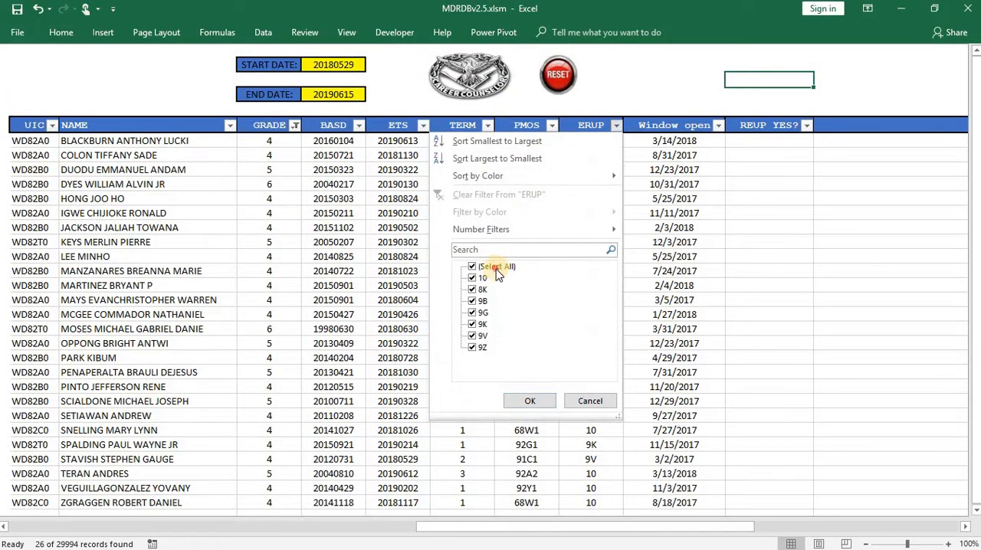
pyautogui.click(496, 268)
pyautogui.click(483, 277)
pyautogui.click(530, 401)
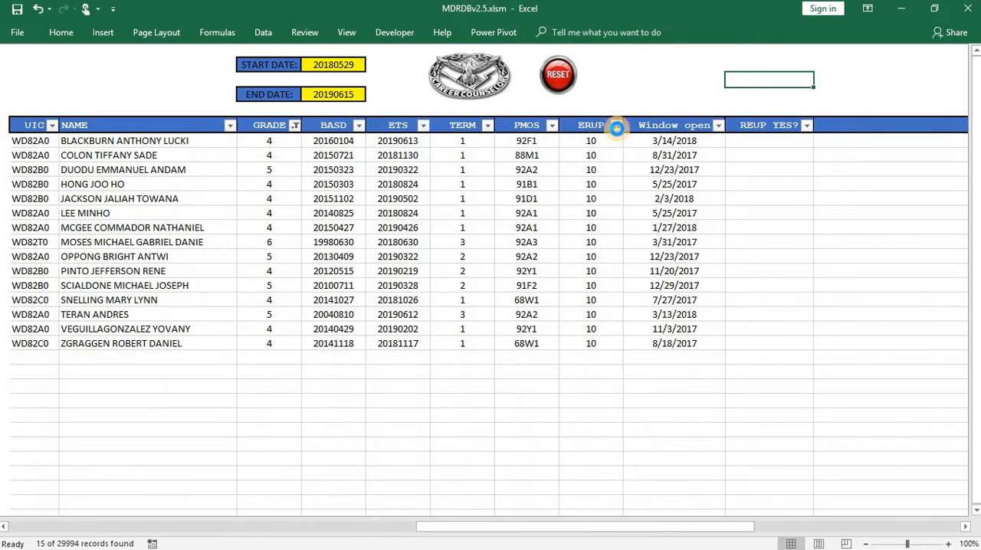
# - Change the ERUP filter to show only code 9V
pyautogui.click(617, 126)
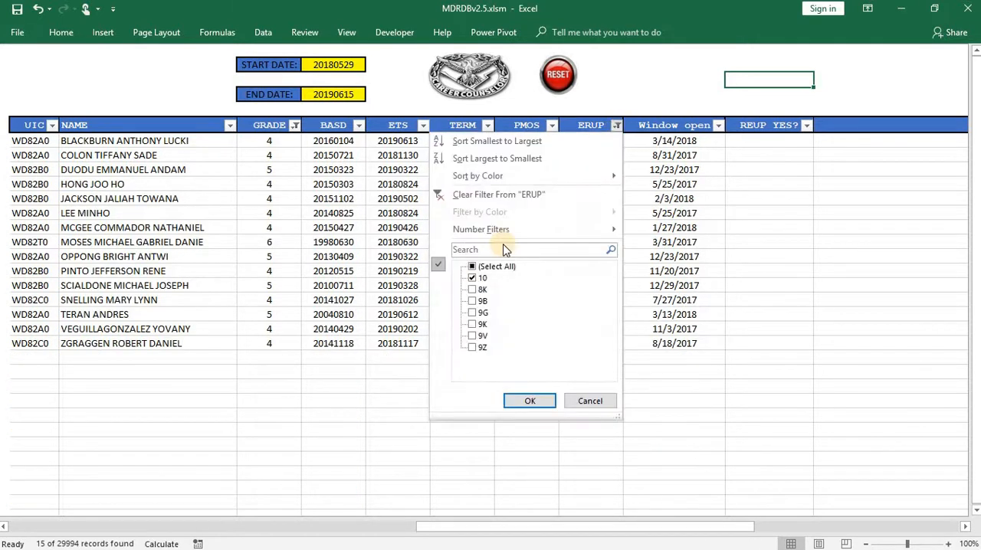
pyautogui.click(477, 278)
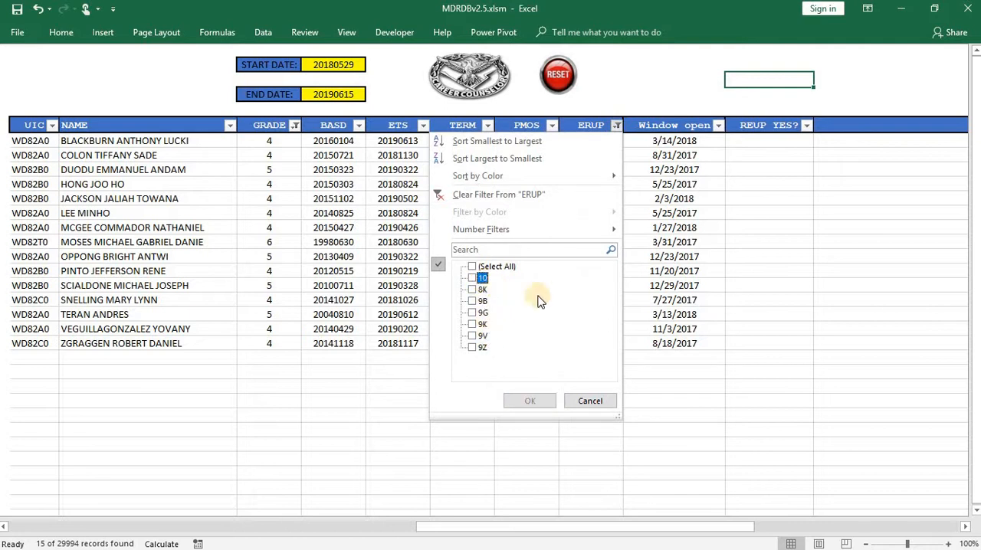
pyautogui.click(487, 337)
pyautogui.click(536, 401)
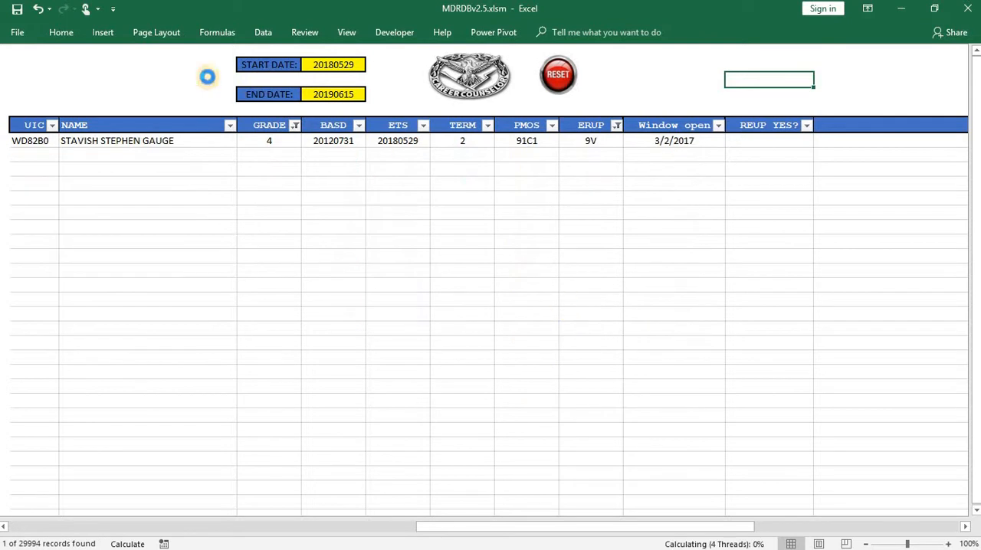
# - Restore all ERUP codes in the roster while keeping the grade filter
pyautogui.click(616, 125)
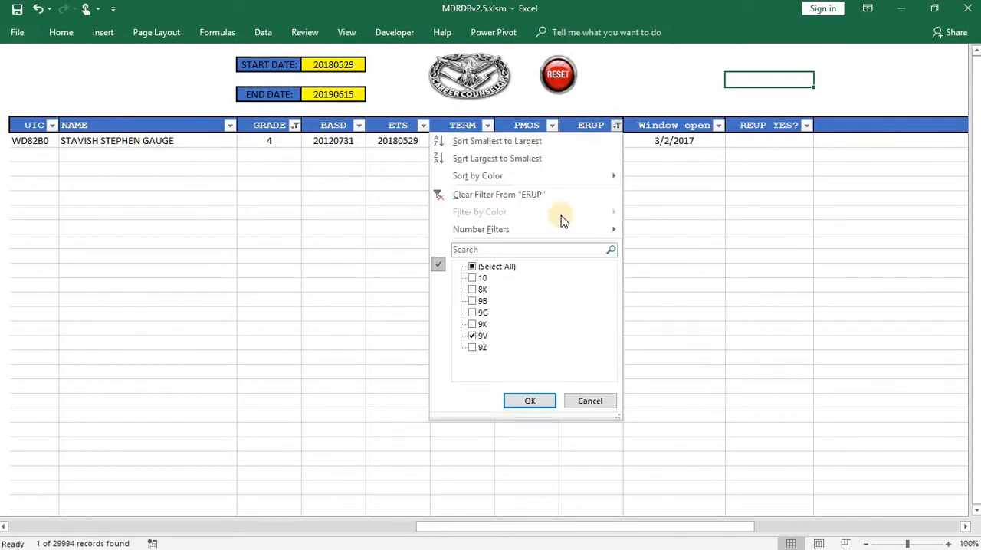
pyautogui.click(494, 266)
pyautogui.click(546, 400)
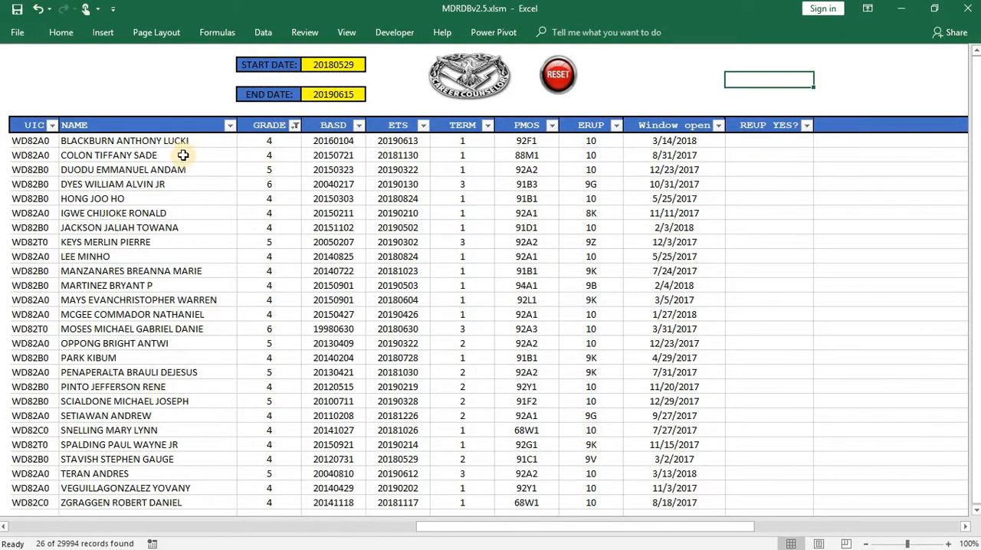
# - Enter YES under REUP YES? for the first soldier in the filtered roster
pyautogui.click(785, 142)
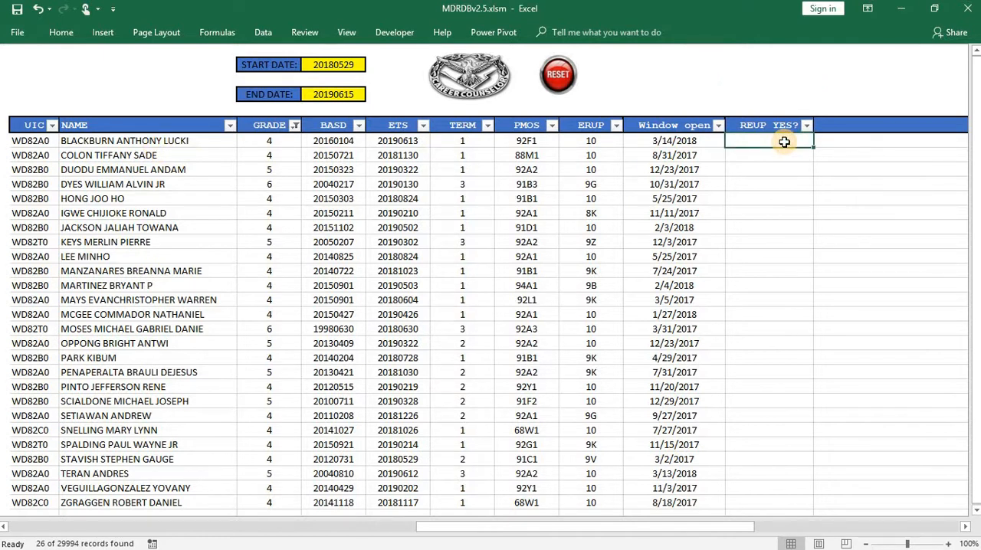
pyautogui.write('YES')
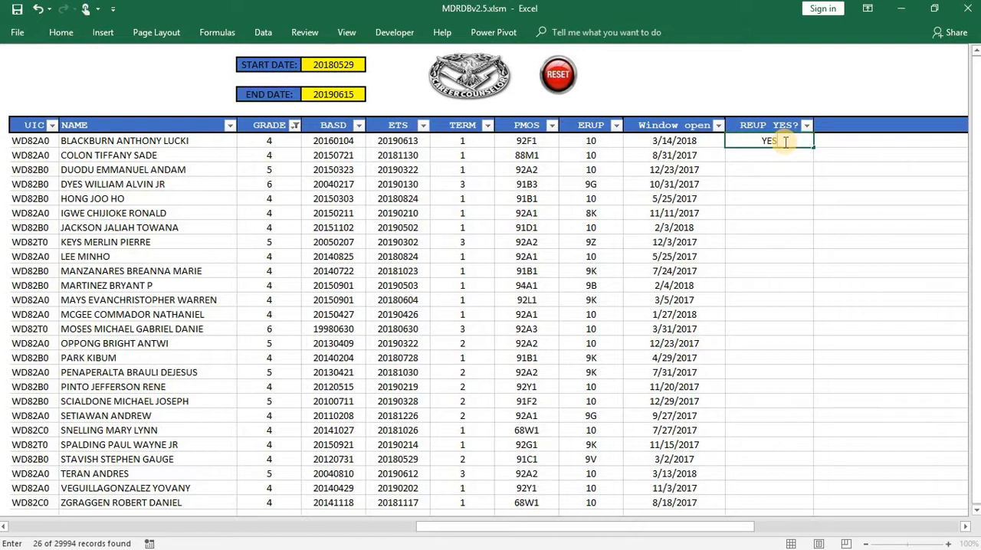
pyautogui.click(795, 200)
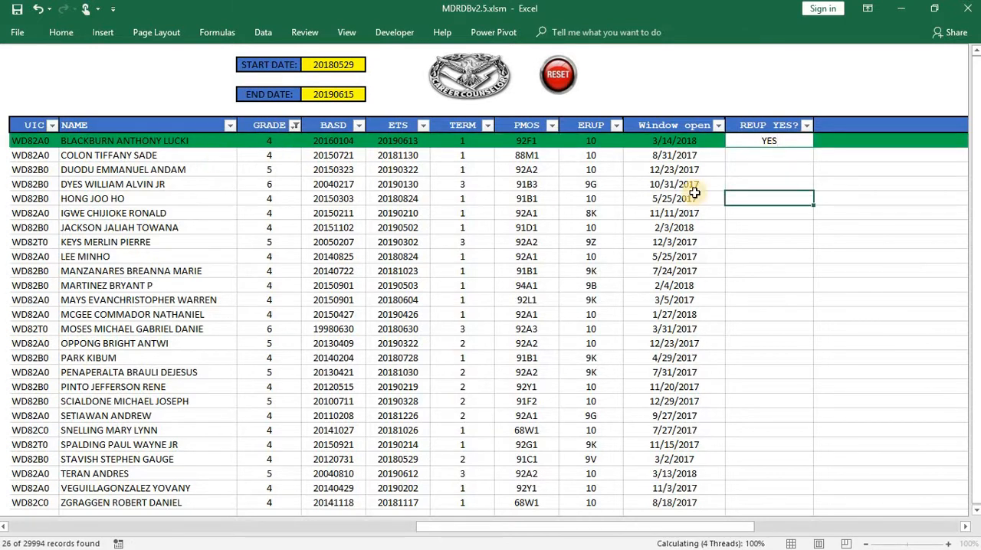
# - Clear the YES entry under REUP YES? for the first soldier in the roster
pyautogui.click(853, 144)
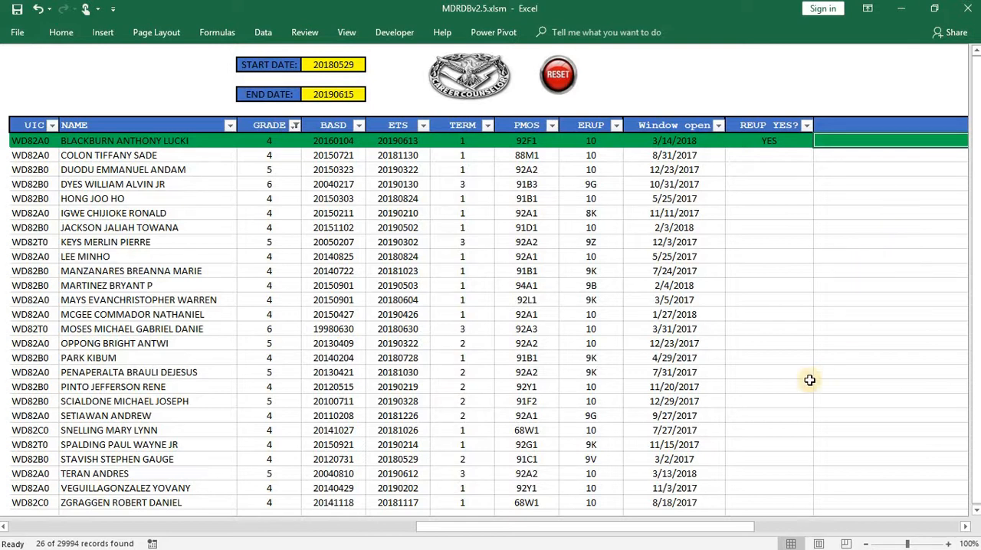
pyautogui.click(768, 144)
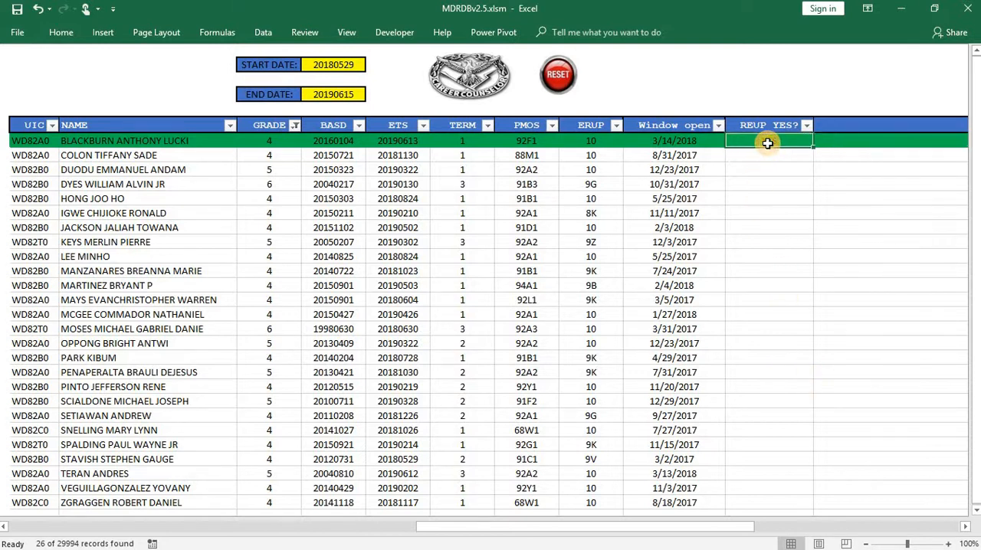
pyautogui.click(806, 223)
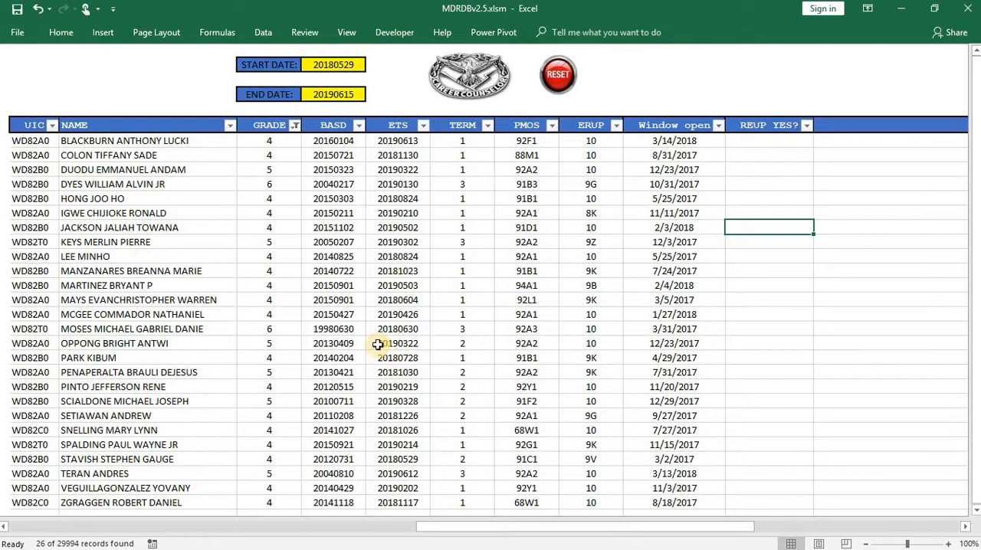
# - Reset the eligibility roster to clear its start date, end date, grade filter and listed soldiers
pyautogui.scroll(-2, 378, 345)
pyautogui.scroll(2, 313, 363)
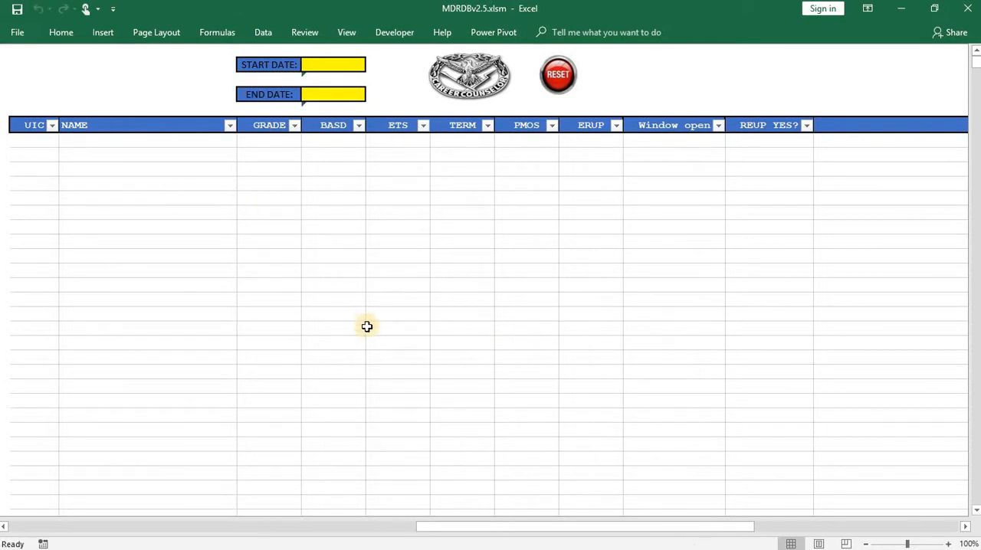
pyautogui.scroll(-5, 366, 327)
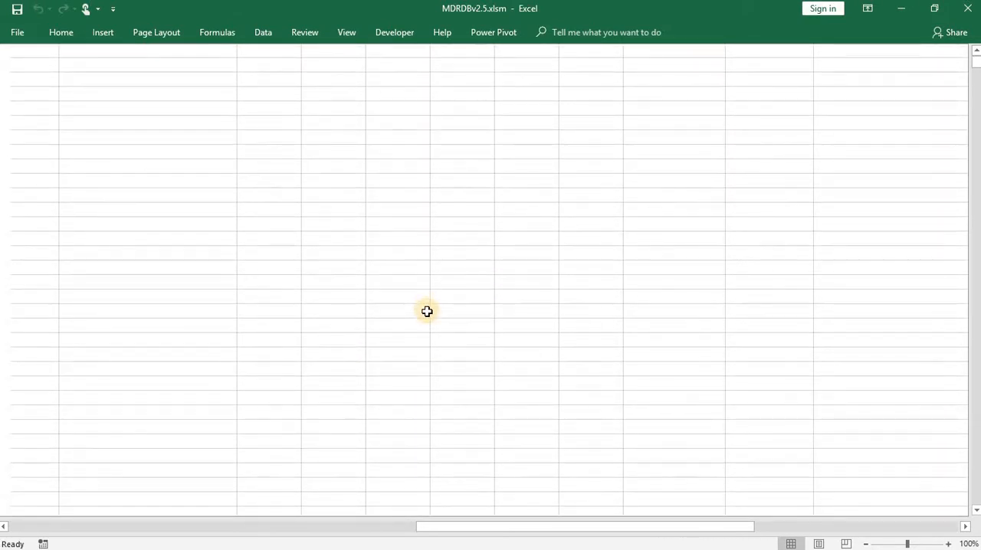
pyautogui.scroll(5, 427, 312)
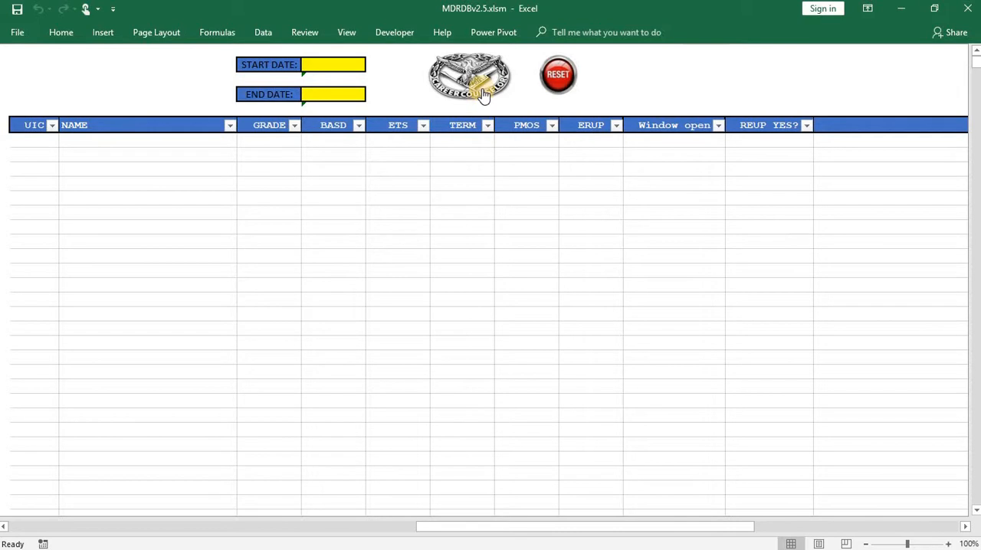
# - Return to the main page and open the On-Orders report from My Reports
pyautogui.click(483, 92)
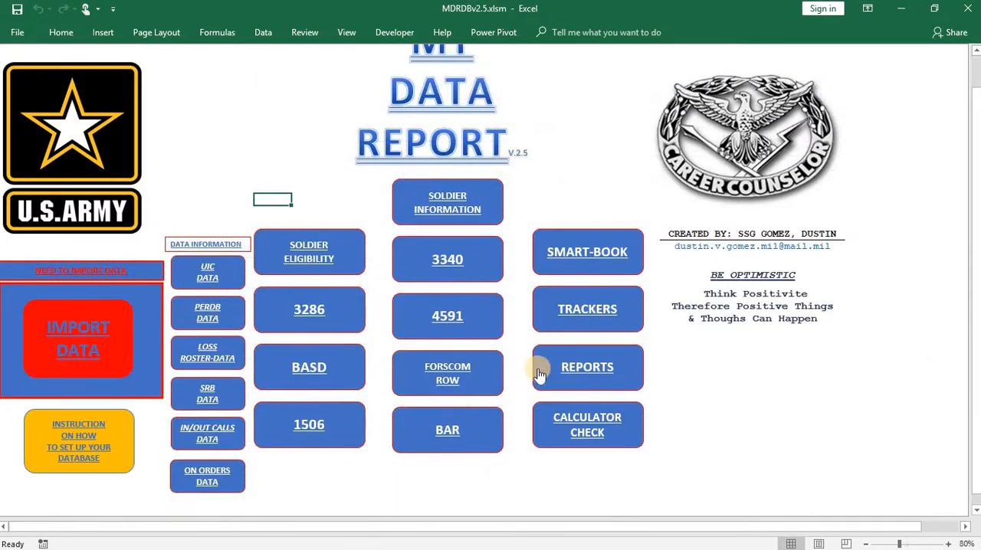
pyautogui.click(540, 353)
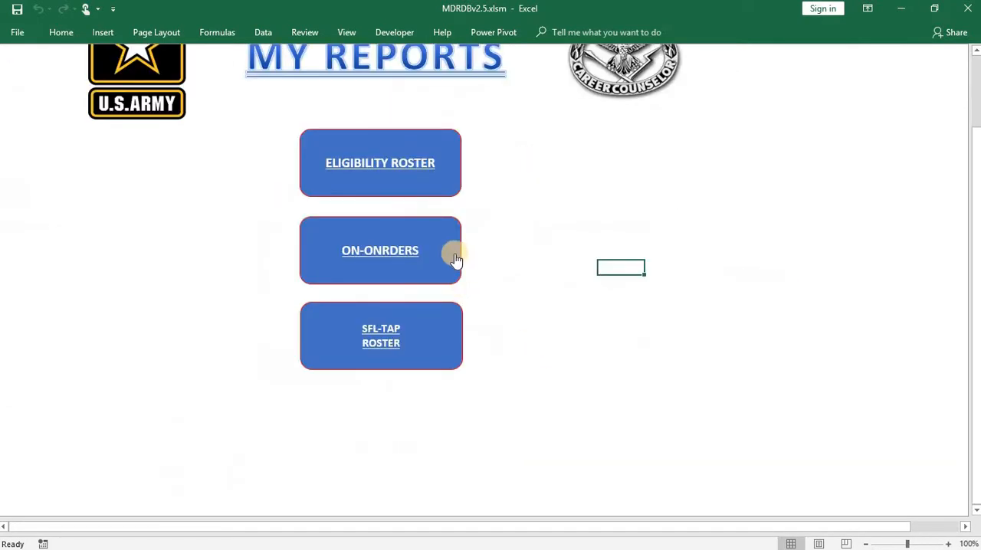
pyautogui.click(441, 237)
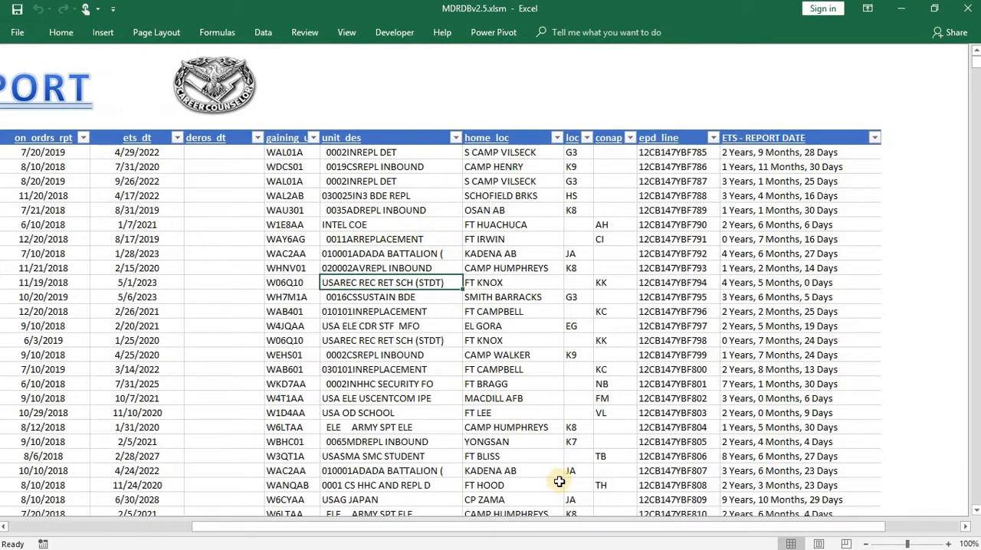
# - Examine the On-Orders report's columns, including the time between ETS and report date for each soldier
pyautogui.moveTo(516, 526); pyautogui.dragTo(252, 512)
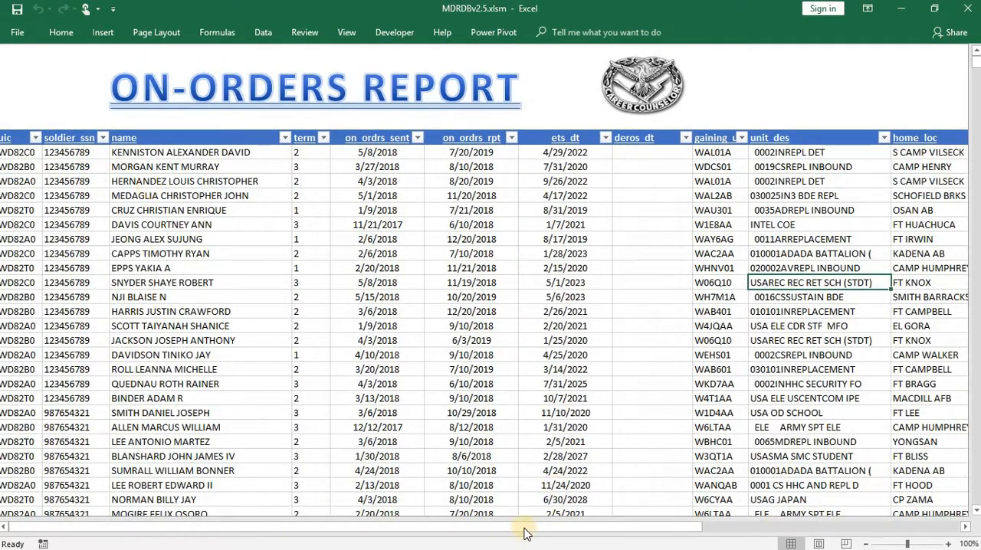
pyautogui.moveTo(614, 528); pyautogui.dragTo(821, 527)
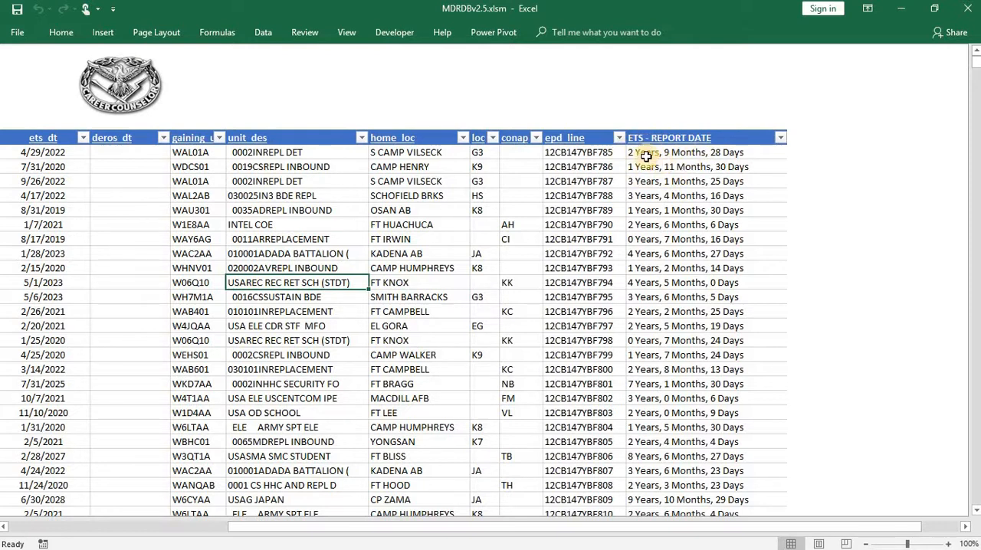
pyautogui.scroll(-1, 501, 262)
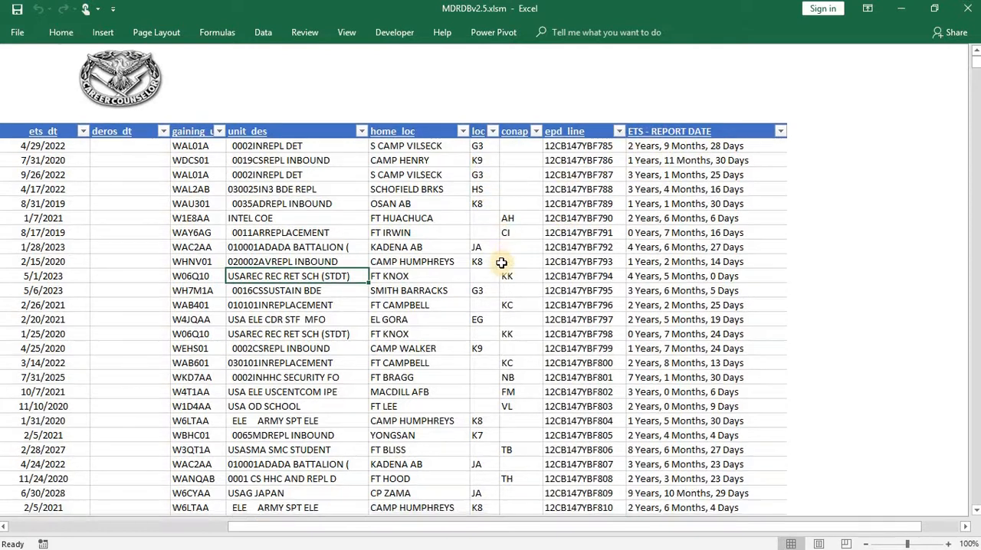
pyautogui.scroll(-3, 501, 263)
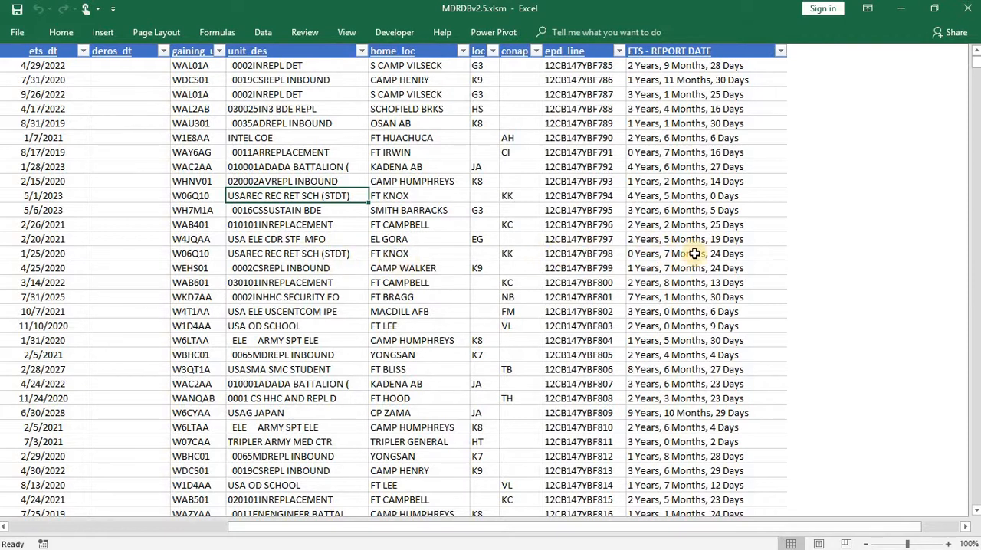
pyautogui.click(659, 256)
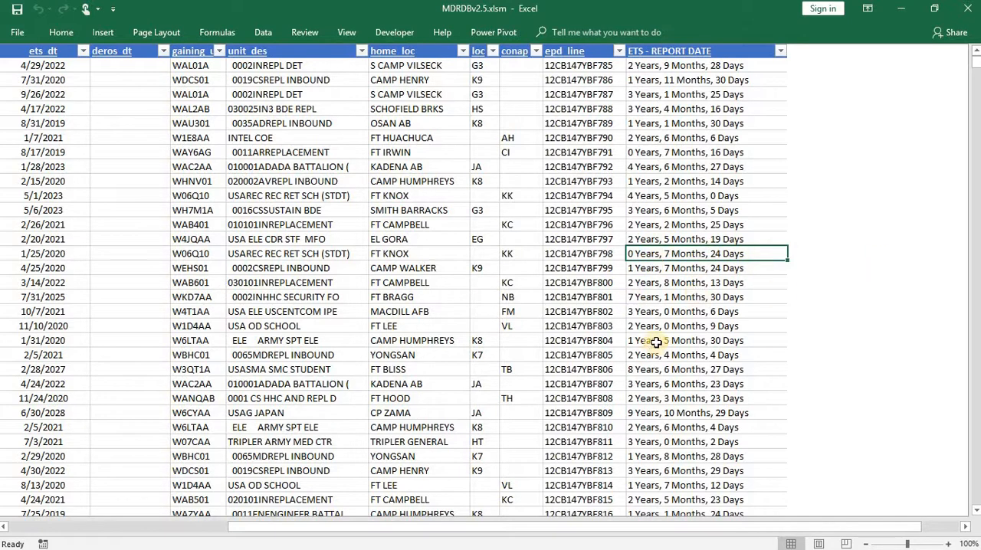
pyautogui.scroll(1, 690, 354)
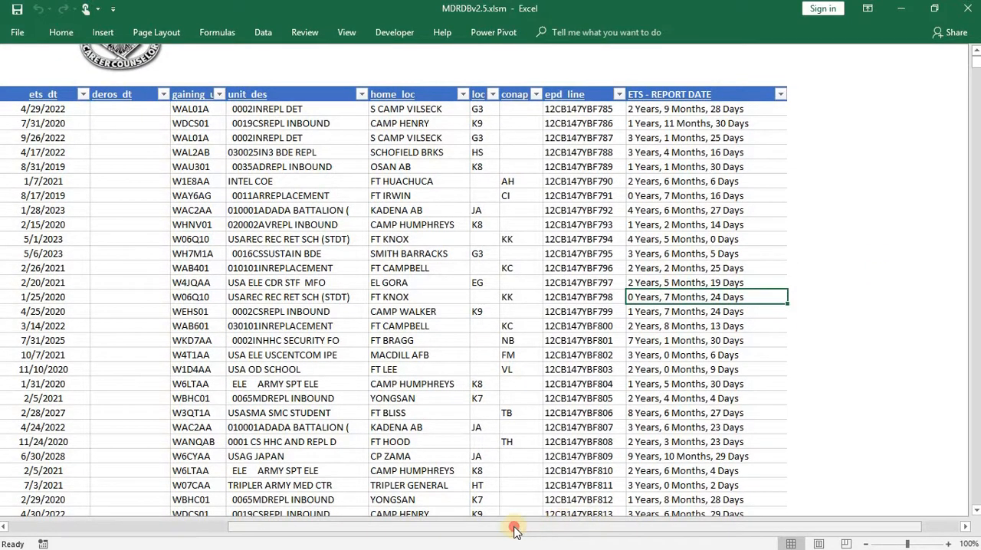
pyautogui.moveTo(514, 526); pyautogui.dragTo(270, 531)
pyautogui.scroll(2, 732, 260)
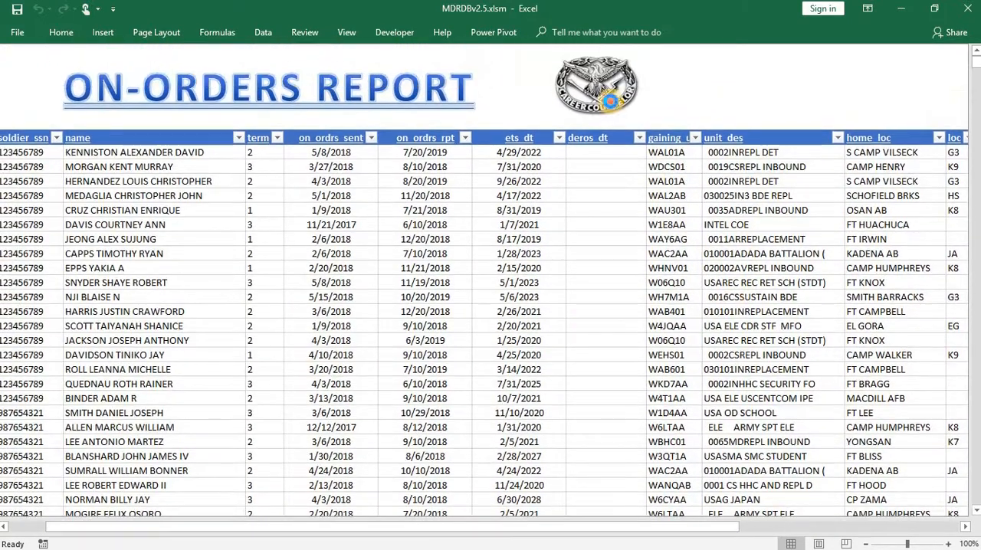
# - Return to the main page and open the SFL-TAP roster from My Reports
pyautogui.click(613, 103)
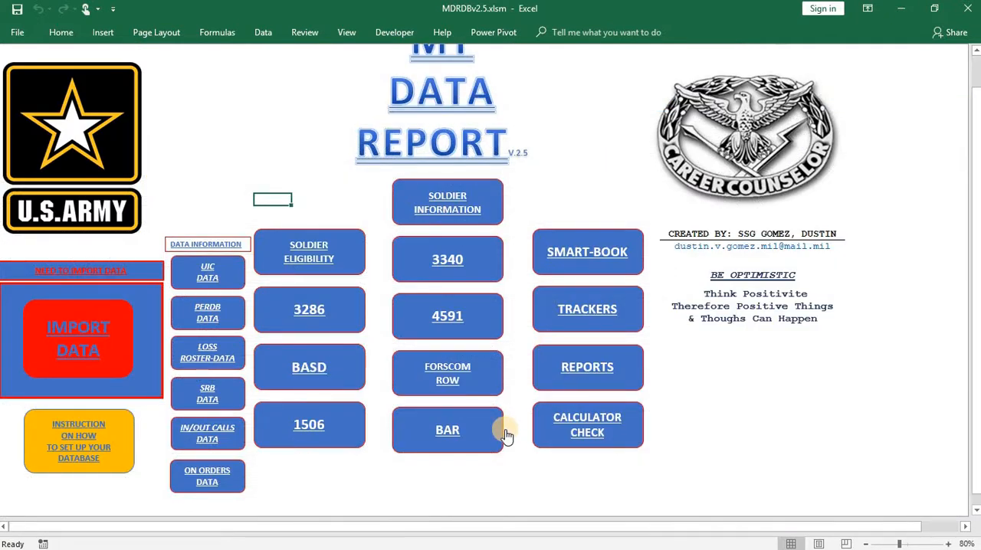
pyautogui.click(549, 371)
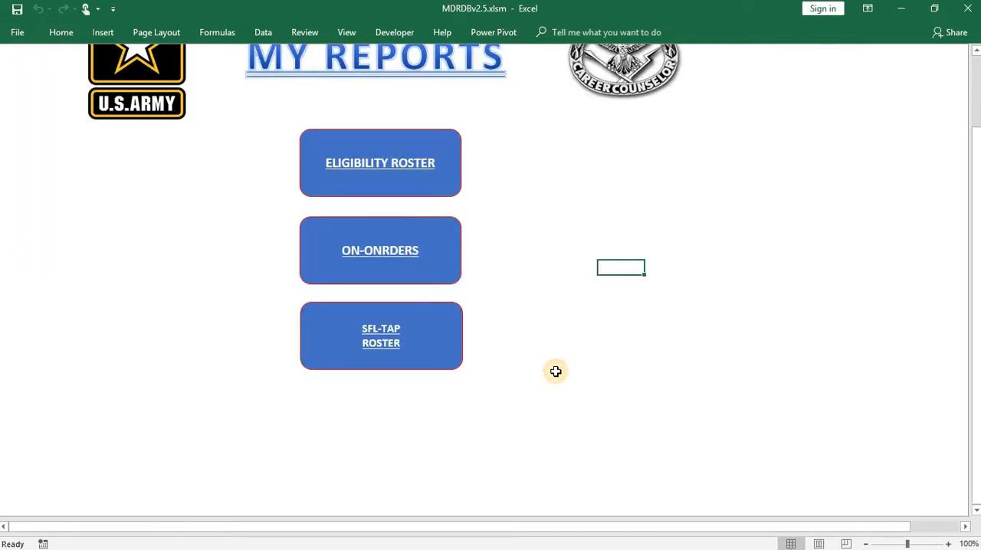
pyautogui.click(415, 359)
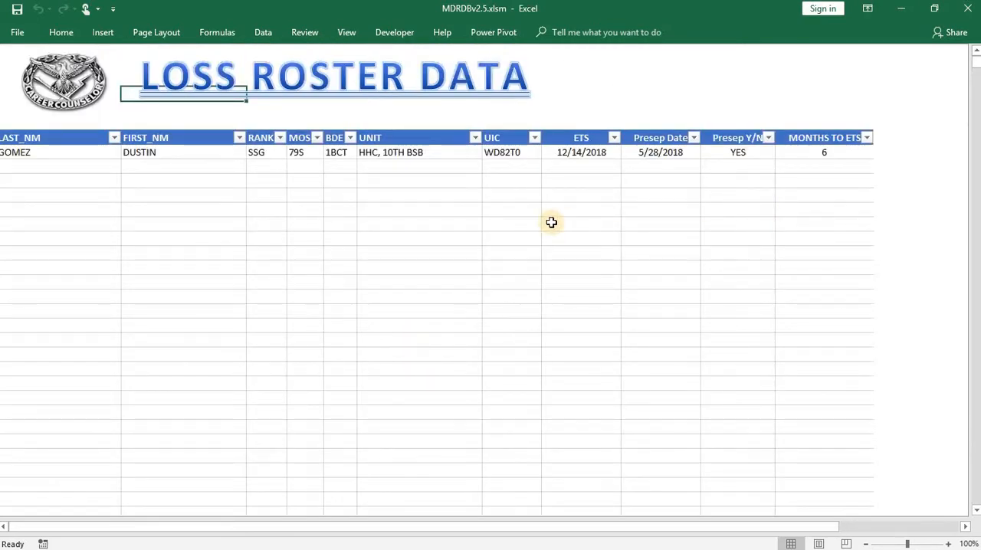
pyautogui.click(462, 237)
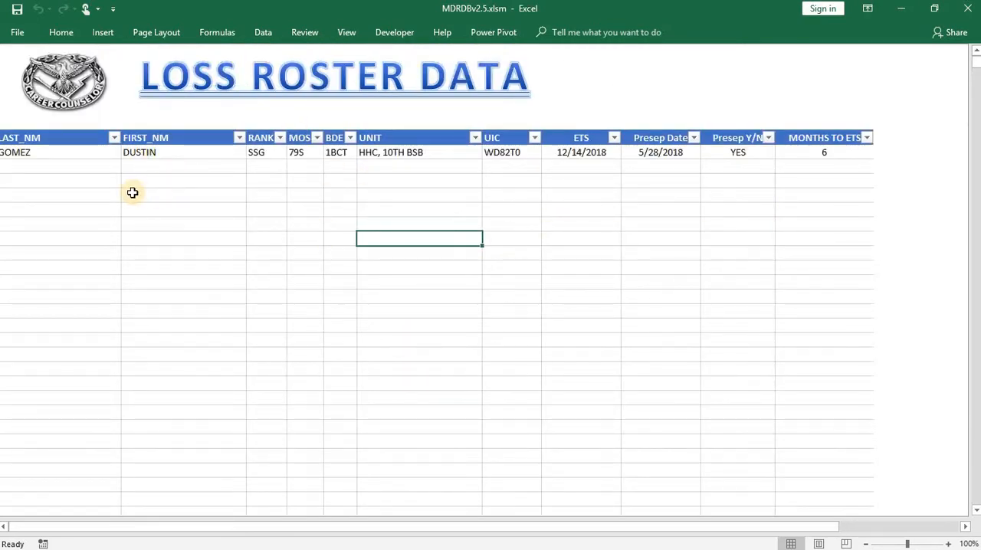
# - Set the listed soldier's Presep Date to NONE and Presep Y/N to NO
pyautogui.click(650, 154)
pyautogui.write('NONE')
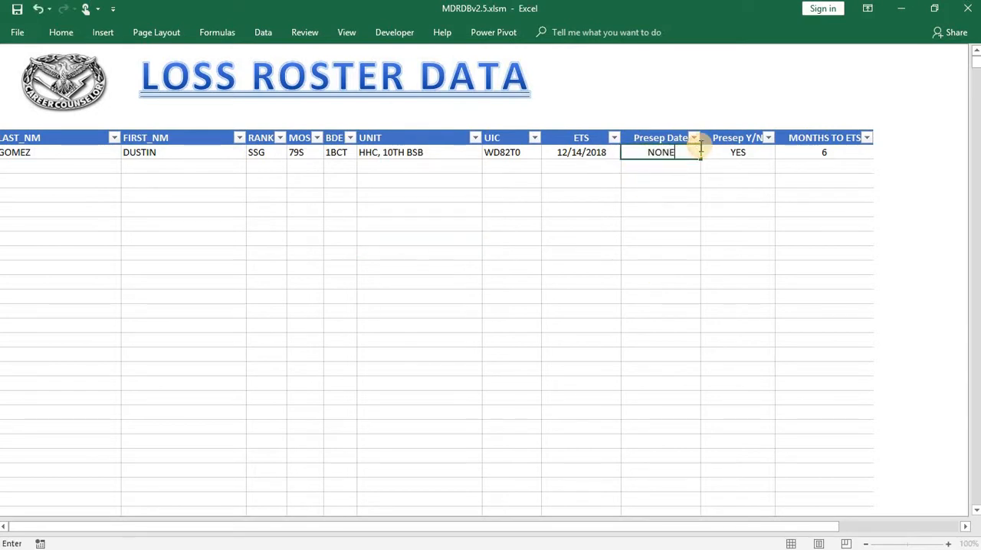
pyautogui.click(744, 191)
pyautogui.click(746, 150)
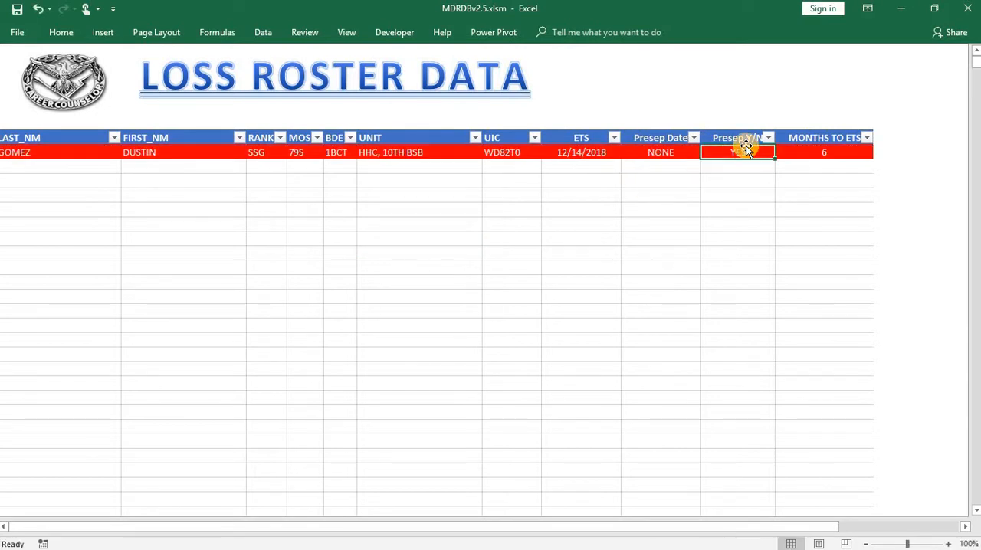
pyautogui.write('NO')
pyautogui.click(550, 340)
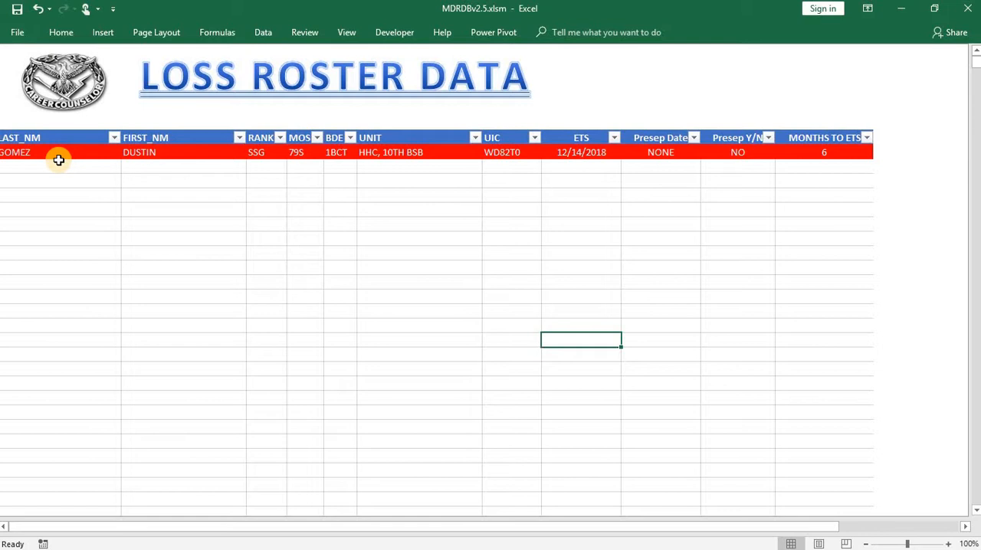
# - Go back to the main page and reopen the SFL-TAP roster to check the edited row
pyautogui.click(59, 101)
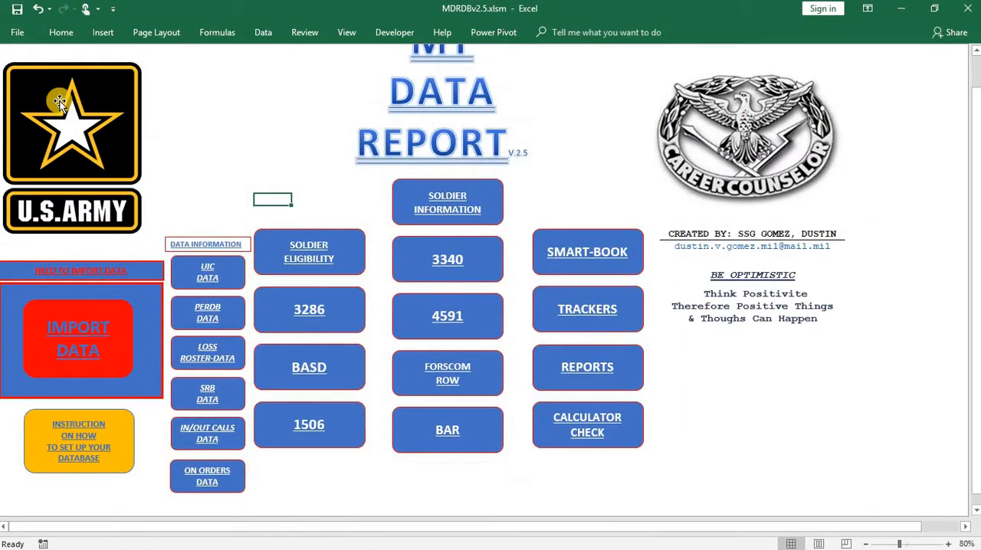
pyautogui.click(569, 372)
pyautogui.click(391, 361)
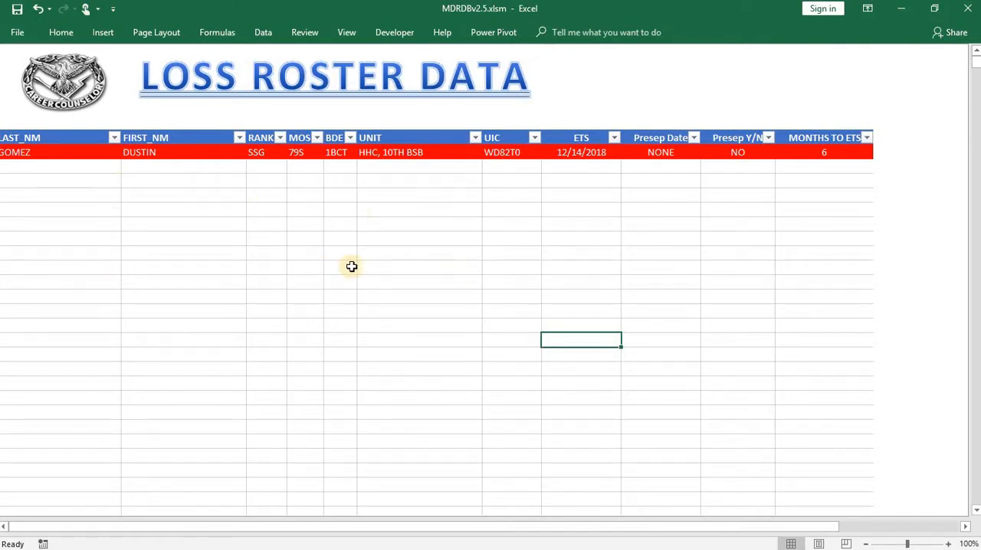
# - Open Calculator Check and enter an ENL/REUP date of 20160424 and 3 years in the ETS calculator
pyautogui.click(88, 81)
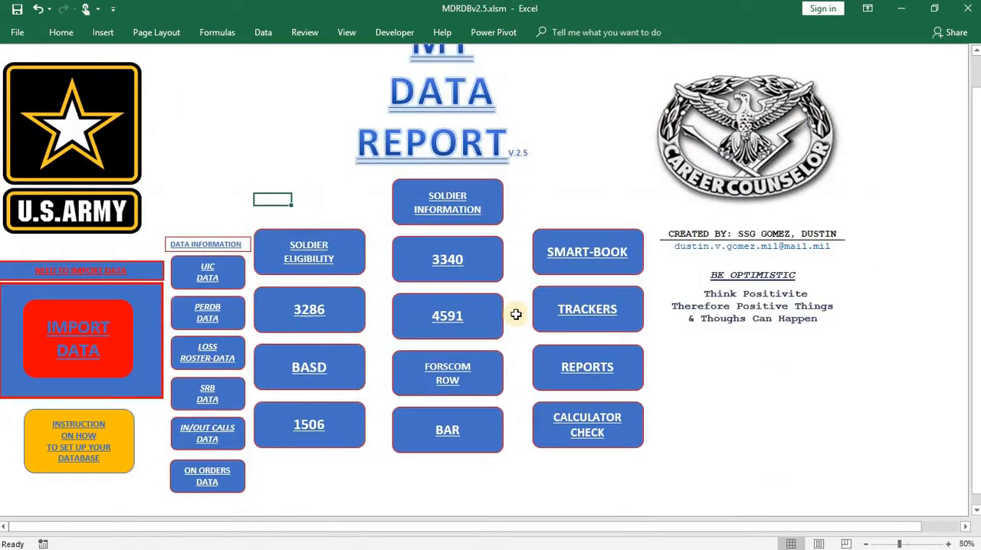
pyautogui.click(552, 425)
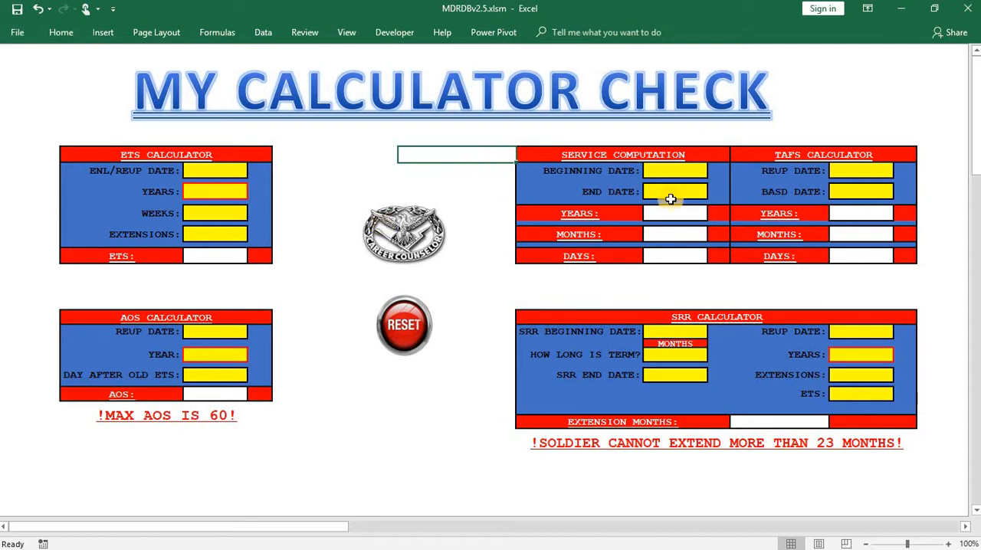
pyautogui.click(206, 168)
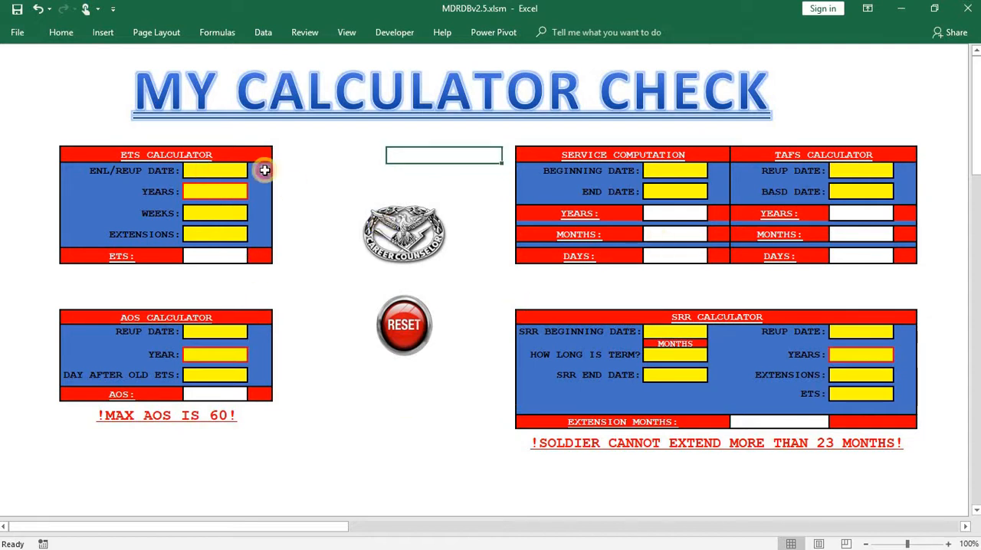
pyautogui.write('201604')
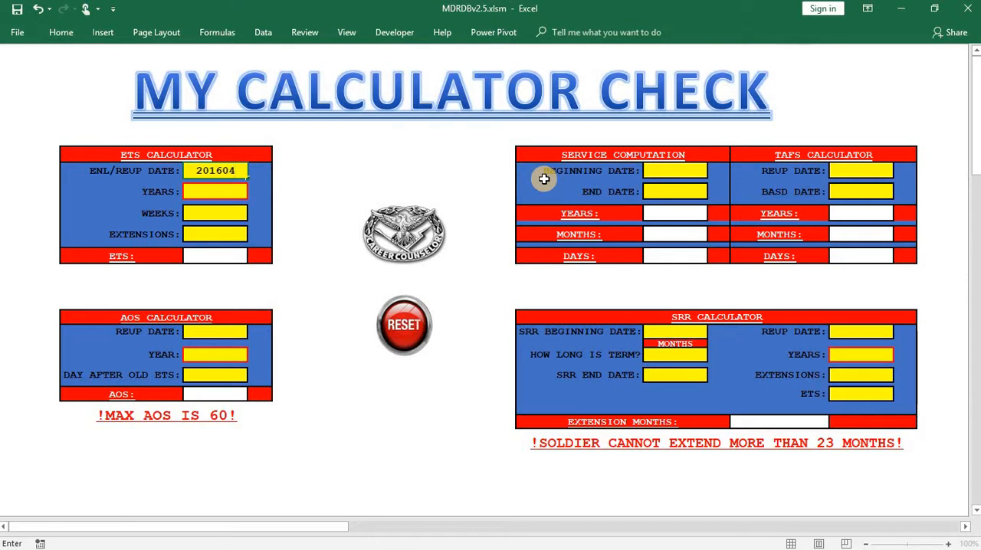
pyautogui.write('24')
pyautogui.click(253, 195)
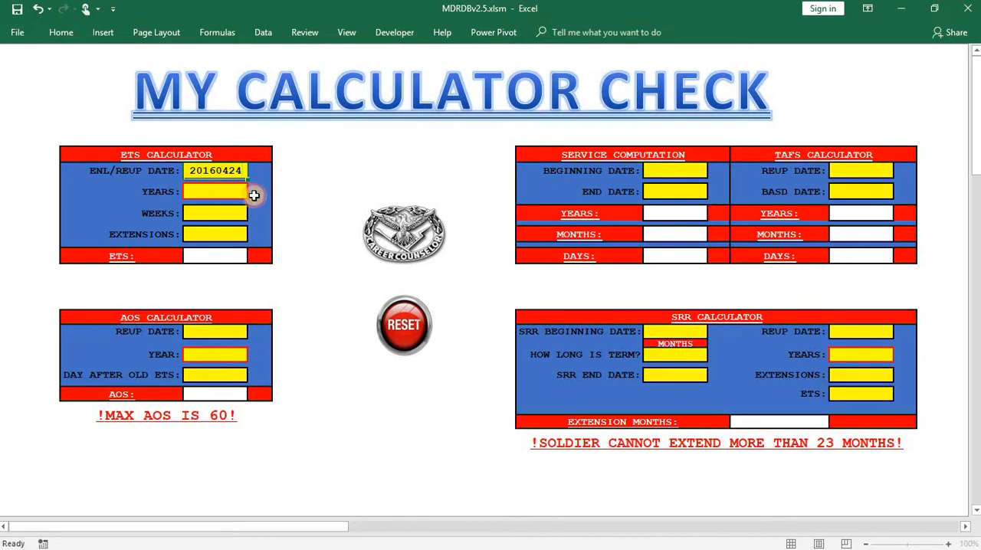
pyautogui.click(254, 193)
pyautogui.click(211, 230)
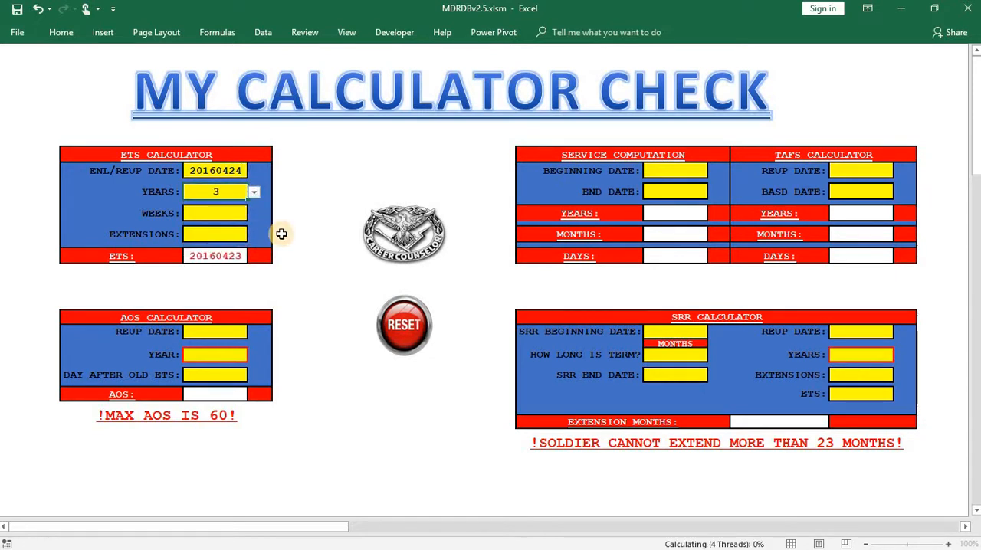
pyautogui.click(329, 174)
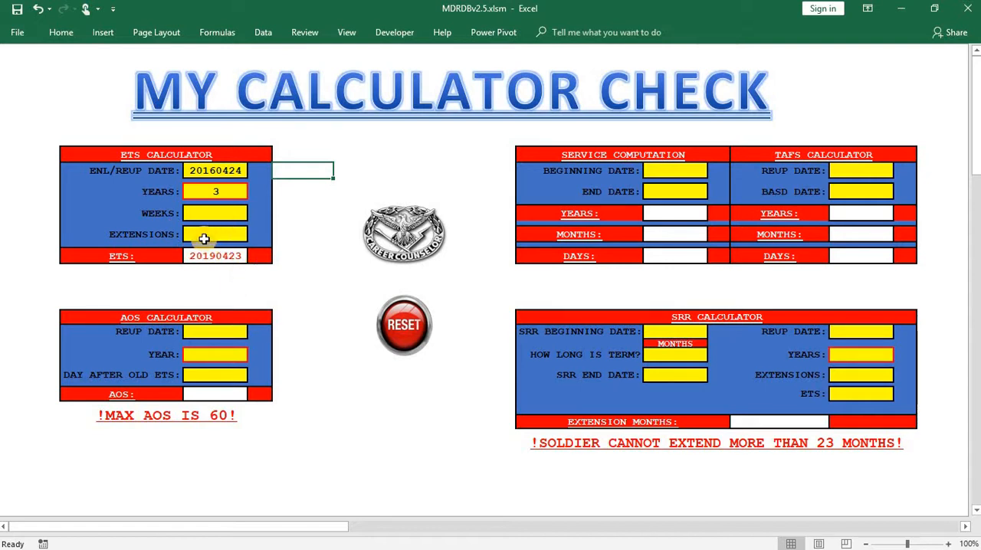
# - Add 17 weeks to the ETS calculation
pyautogui.click(225, 217)
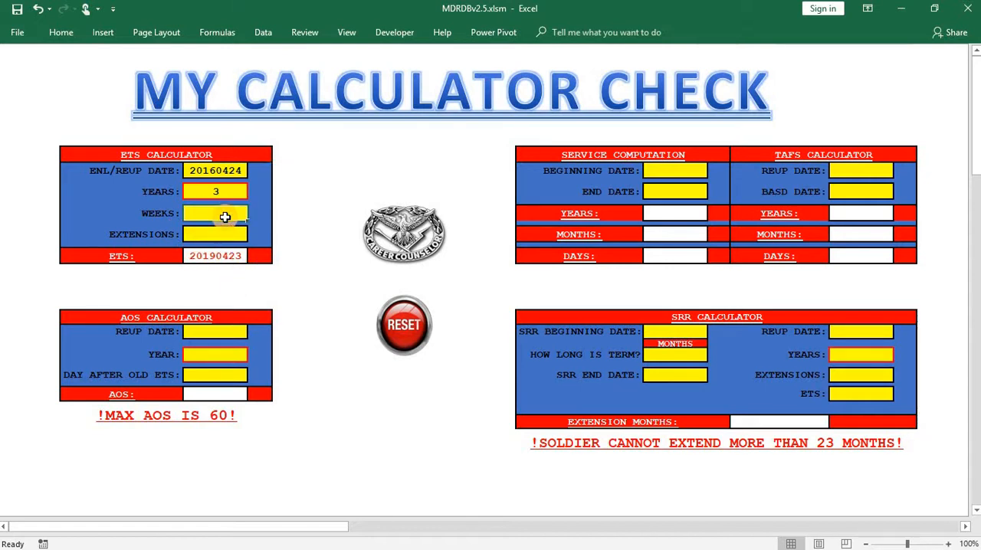
pyautogui.write('17')
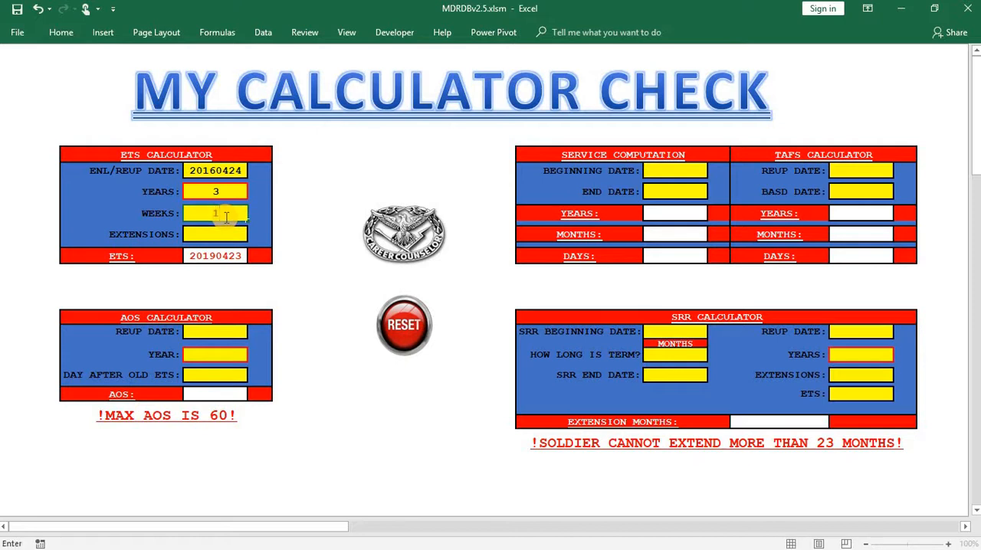
pyautogui.click(325, 175)
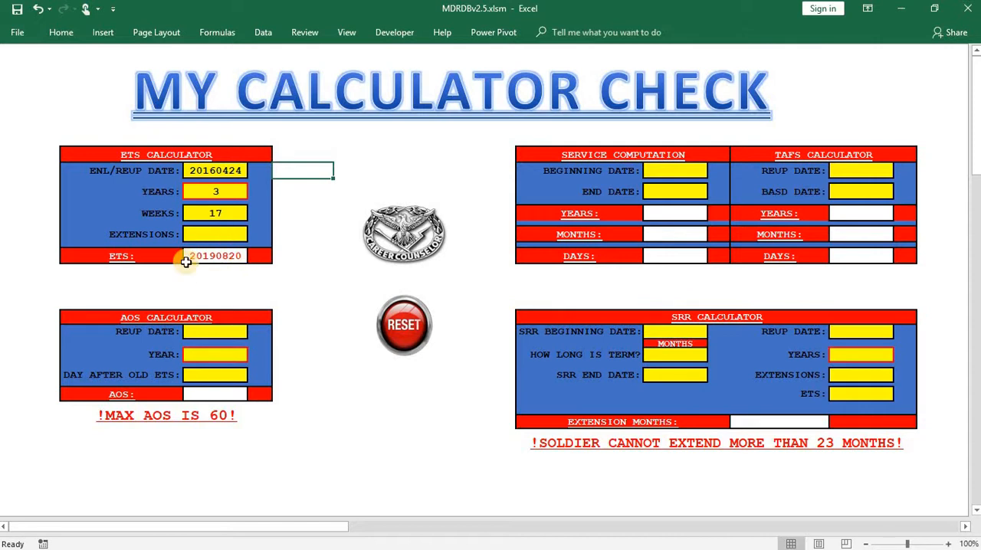
# - Clear the weeks in the ETS calculator and enter 2 extension months instead
pyautogui.click(214, 214)
pyautogui.press('BackSpace')
pyautogui.click(288, 209)
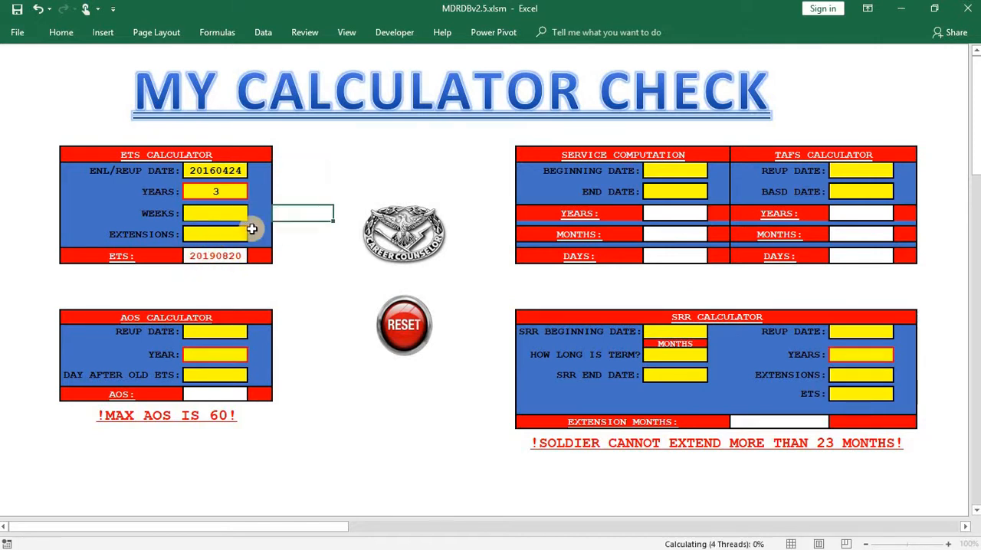
pyautogui.click(229, 235)
pyautogui.write('2')
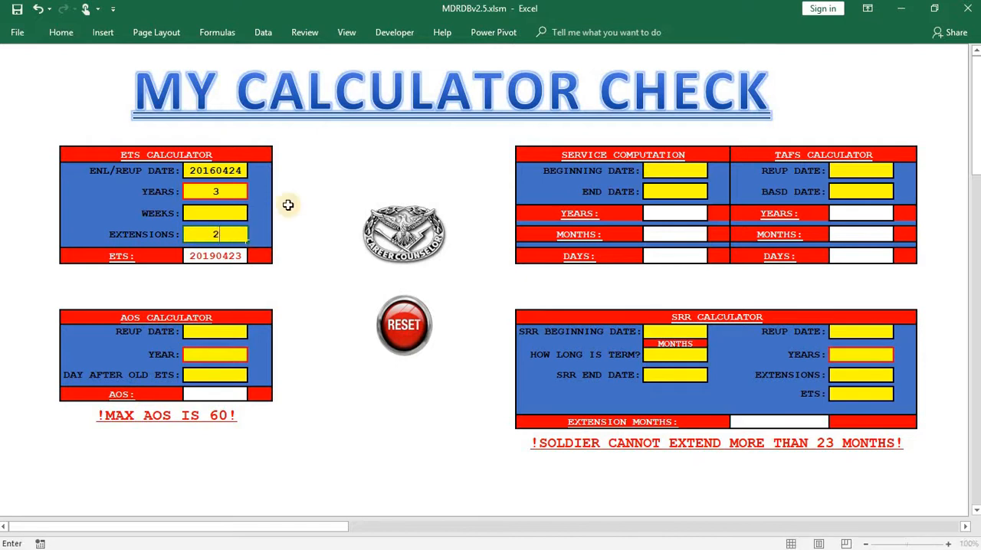
pyautogui.click(334, 167)
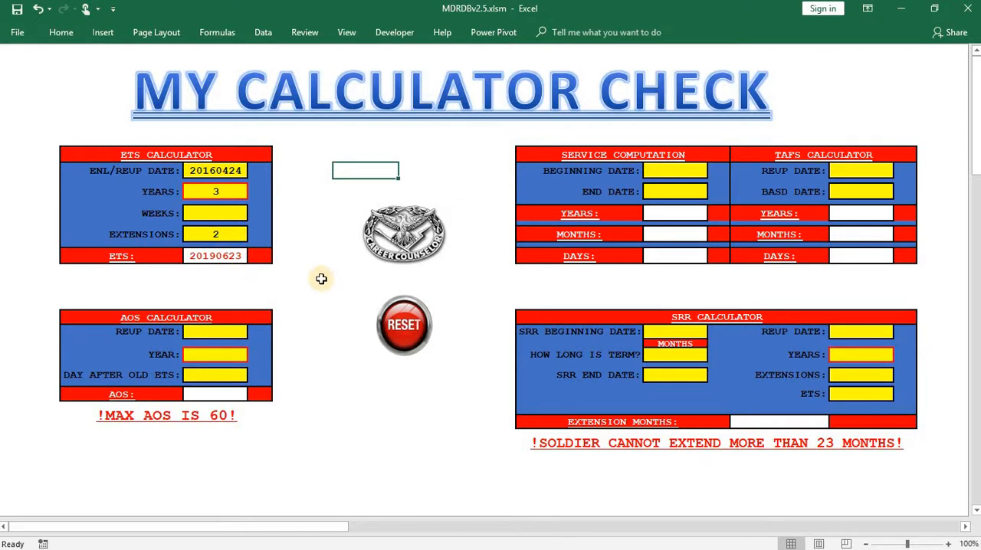
# - Enter a reup date of 20180529 and a term of 4 years in the AOS calculator
pyautogui.scroll(-1, 321, 278)
pyautogui.click(221, 286)
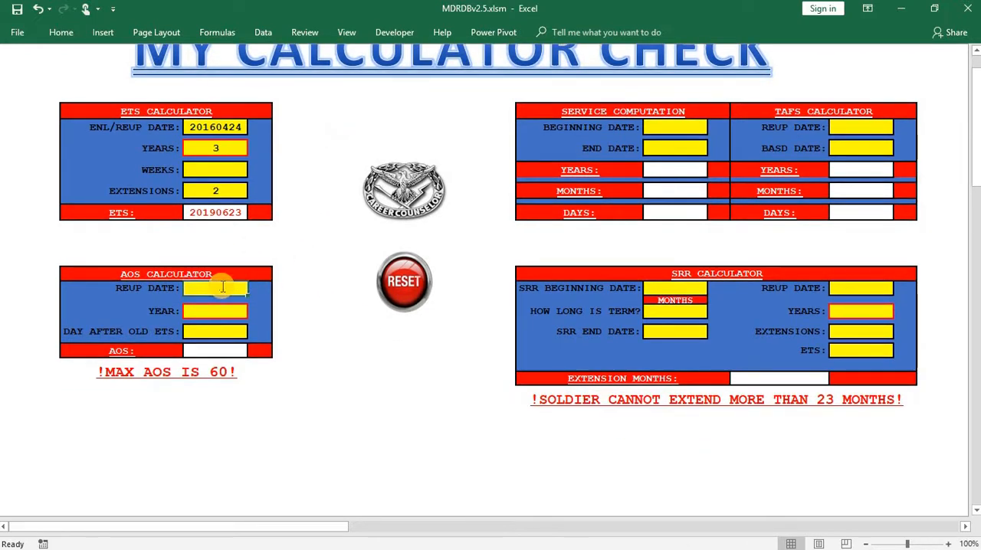
pyautogui.write('2')
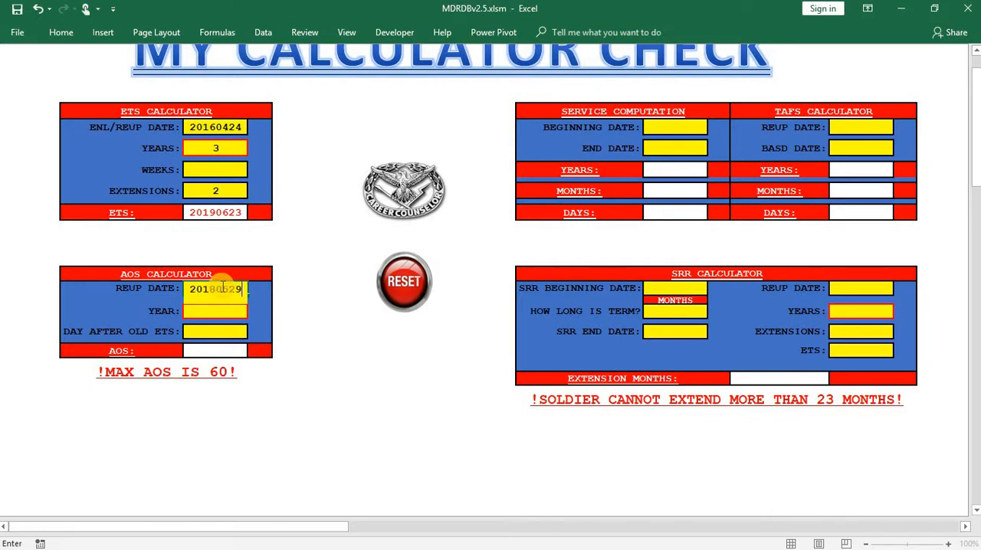
pyautogui.write('0180529')
pyautogui.click(297, 376)
pyautogui.click(219, 310)
pyautogui.click(253, 311)
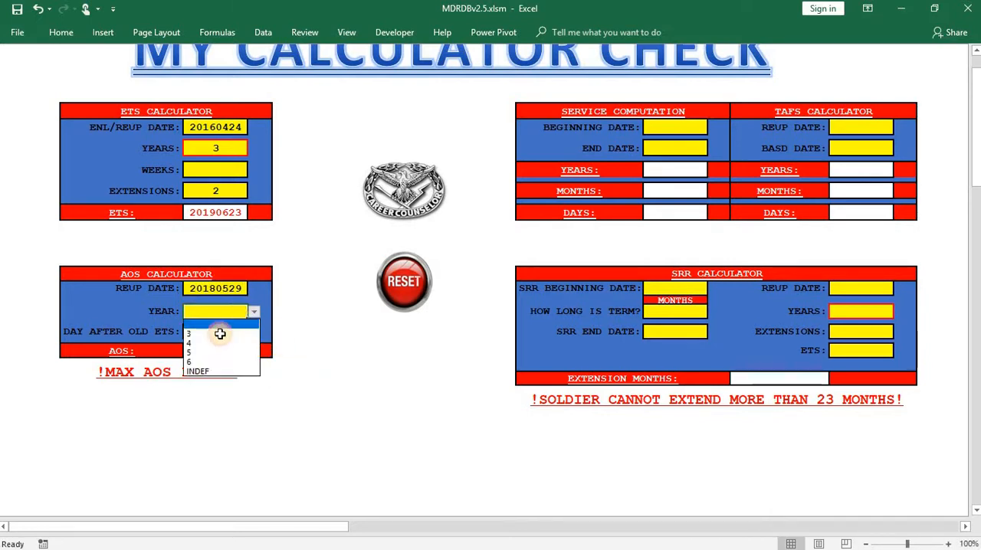
pyautogui.click(213, 352)
pyautogui.click(254, 311)
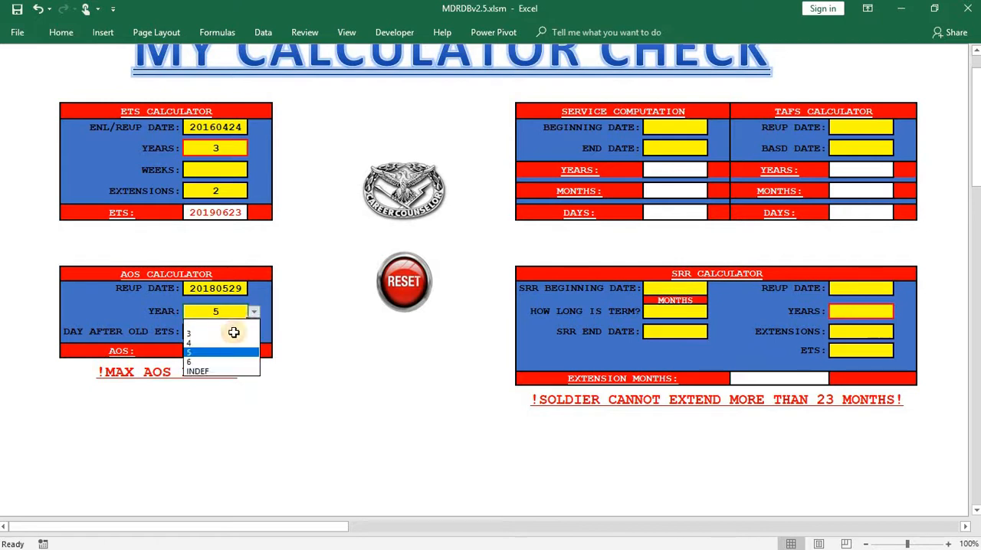
pyautogui.click(207, 343)
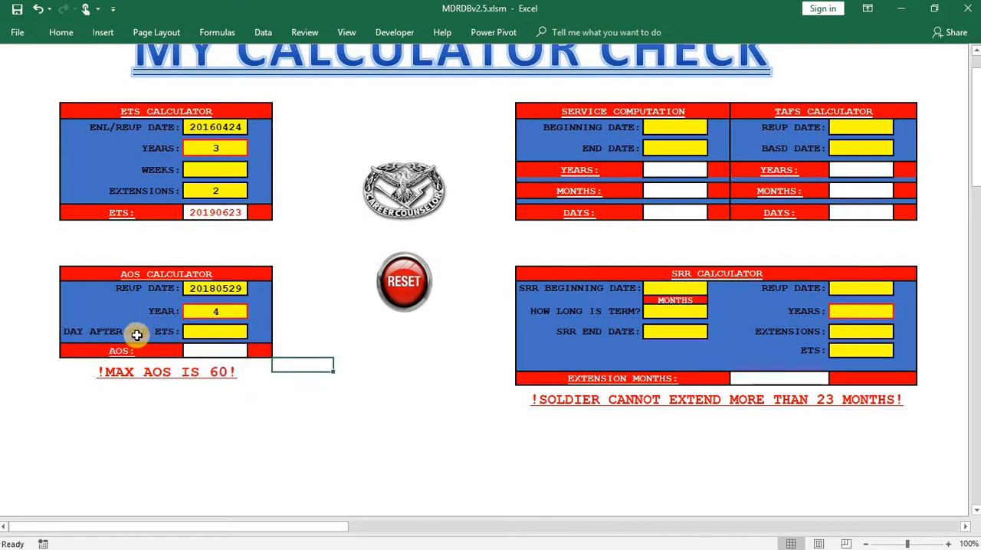
# - Enter 20180916 as the day after old ETS in the AOS calculator
pyautogui.click(215, 334)
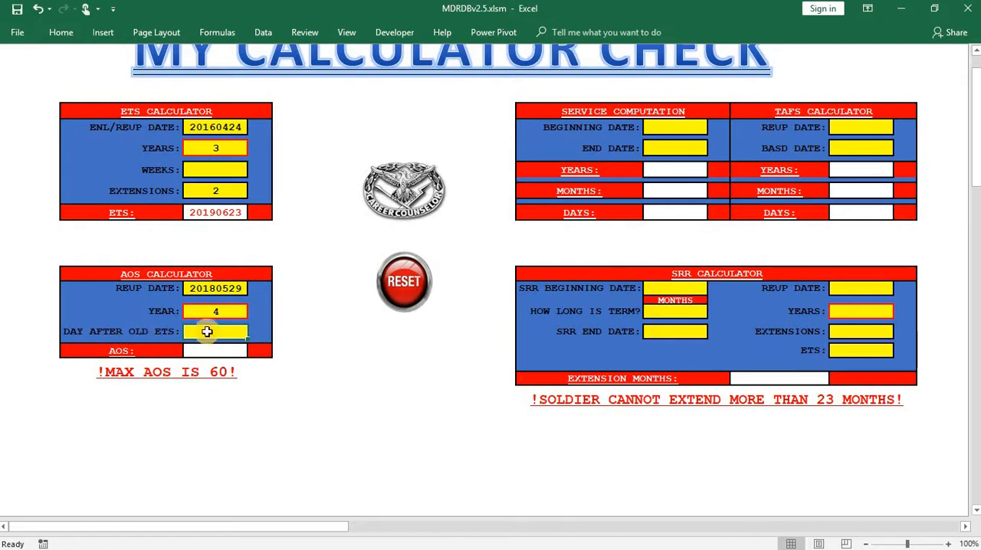
pyautogui.write('2018')
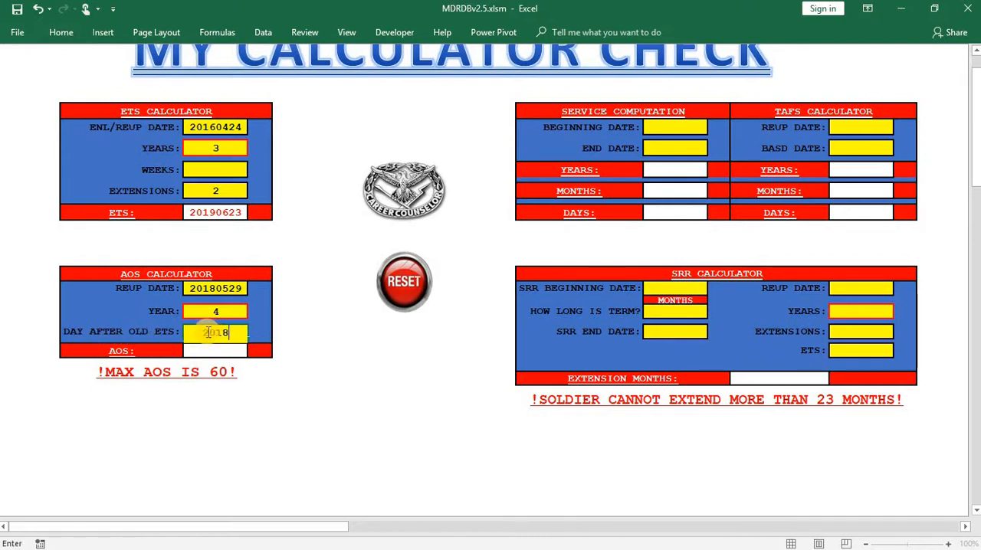
pyautogui.write('0916')
pyautogui.click(317, 405)
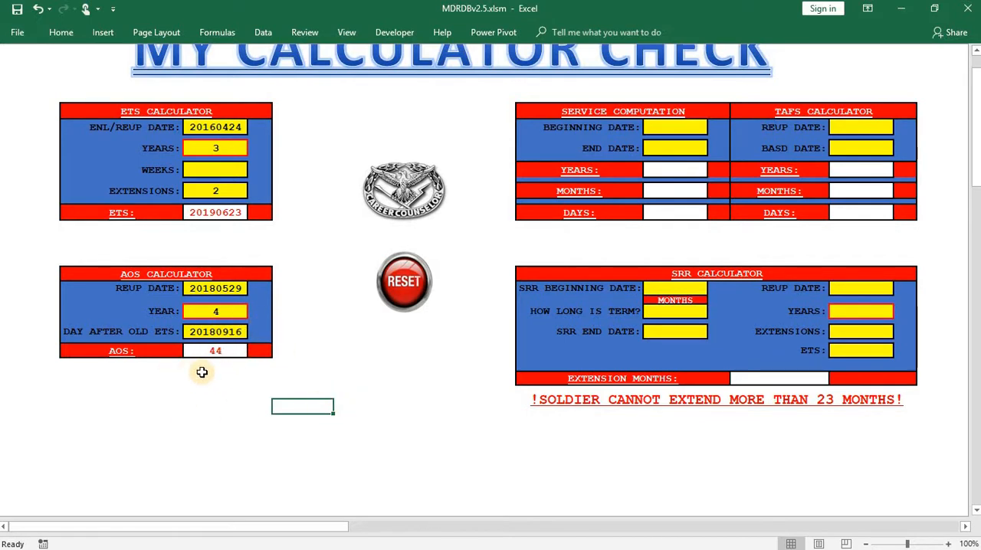
# - Enter a beginning date of 20180516 and an end date of 20180520 in the Service Computation calculator
pyautogui.click(670, 129)
pyautogui.write('201')
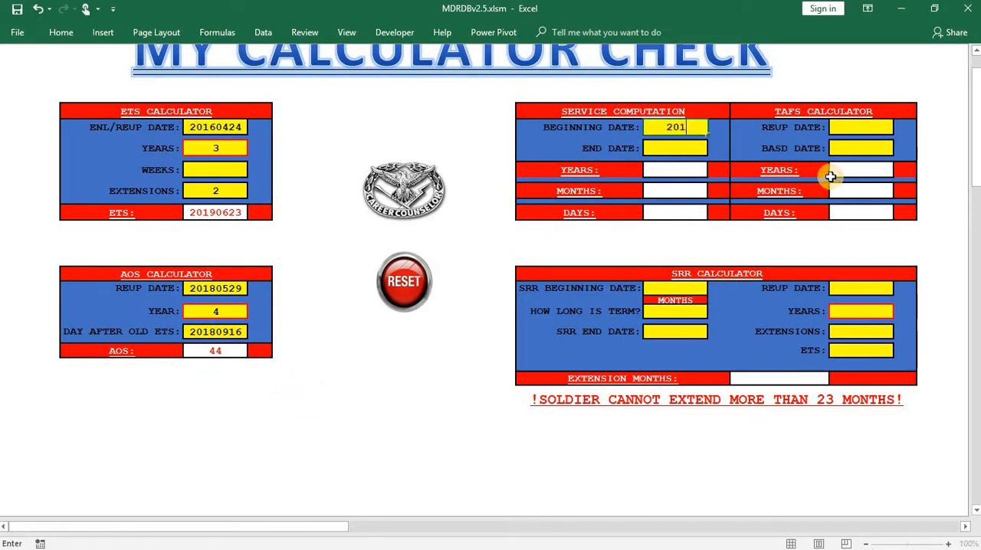
pyautogui.write('80516')
pyautogui.click(699, 151)
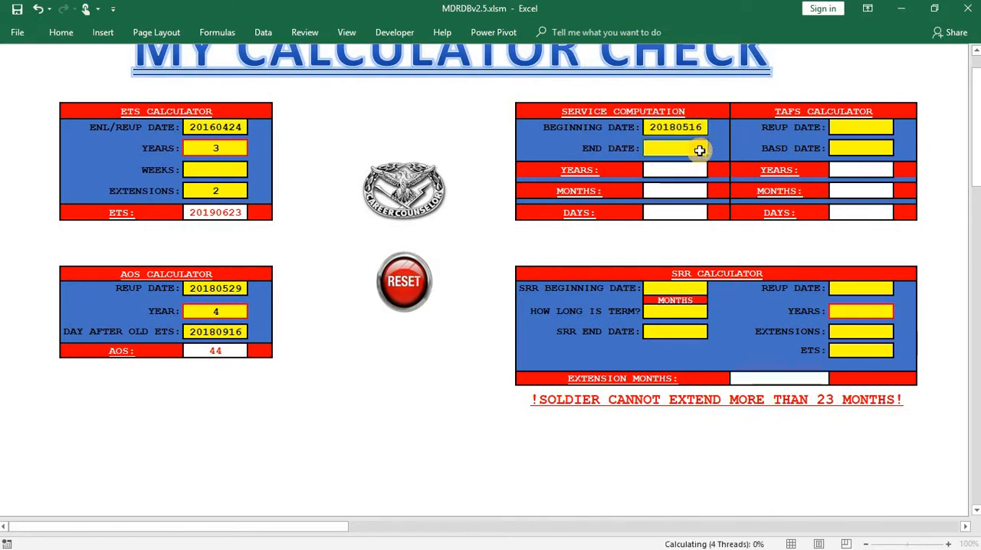
pyautogui.write('20180')
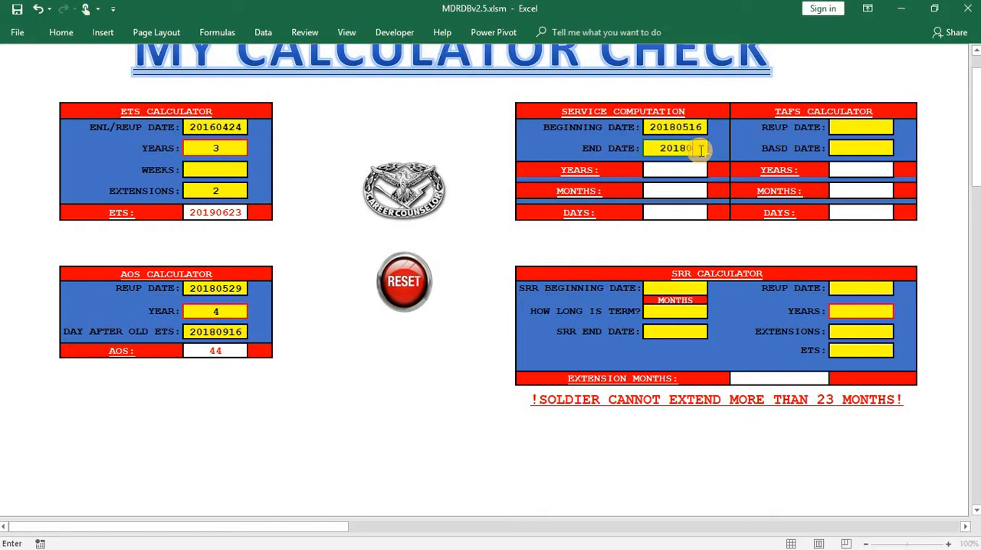
pyautogui.write('520')
pyautogui.press('Return')
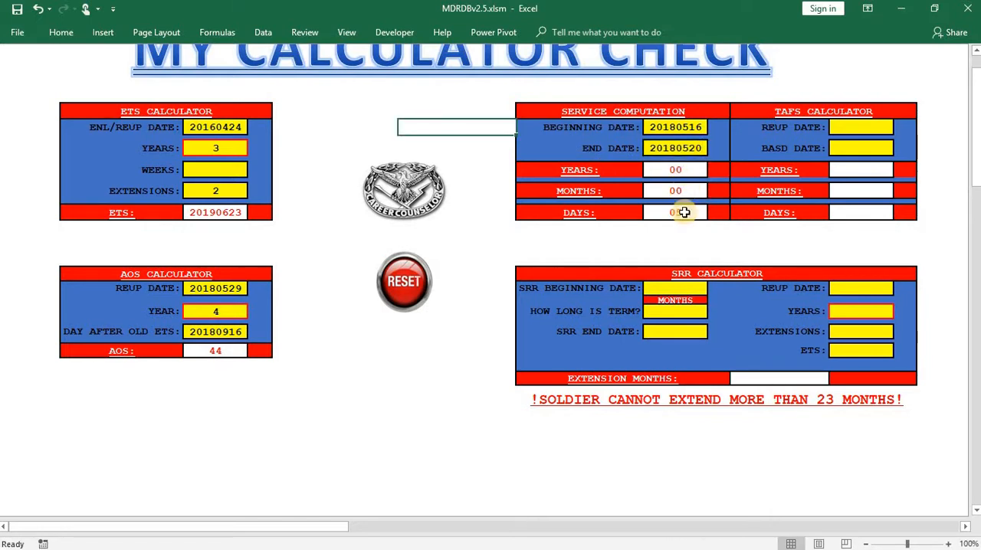
# - Enter a reup date of 20180529 and a BASD date of 20160215 in the TAFS calculator, and return to the main page
pyautogui.click(854, 129)
pyautogui.write('2')
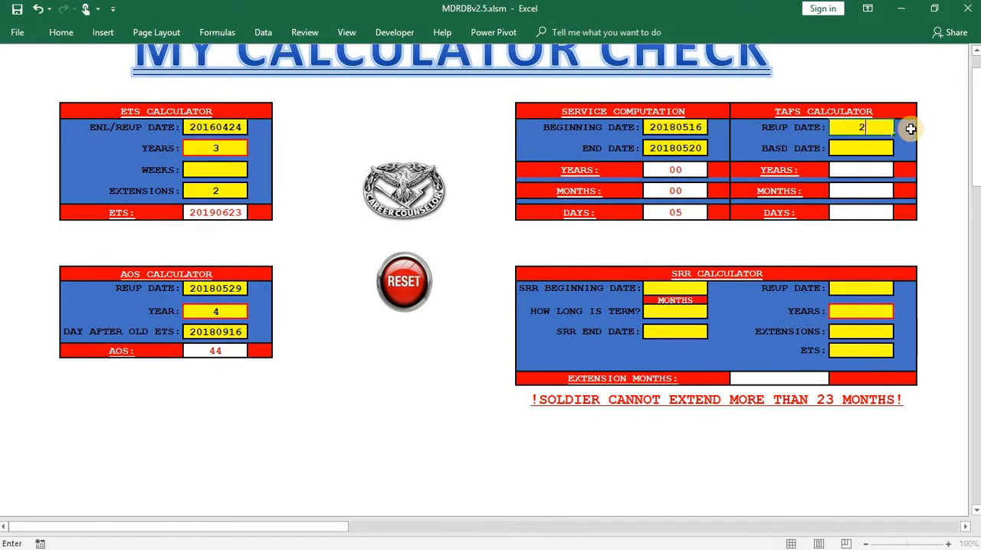
pyautogui.write('0180529')
pyautogui.click(869, 149)
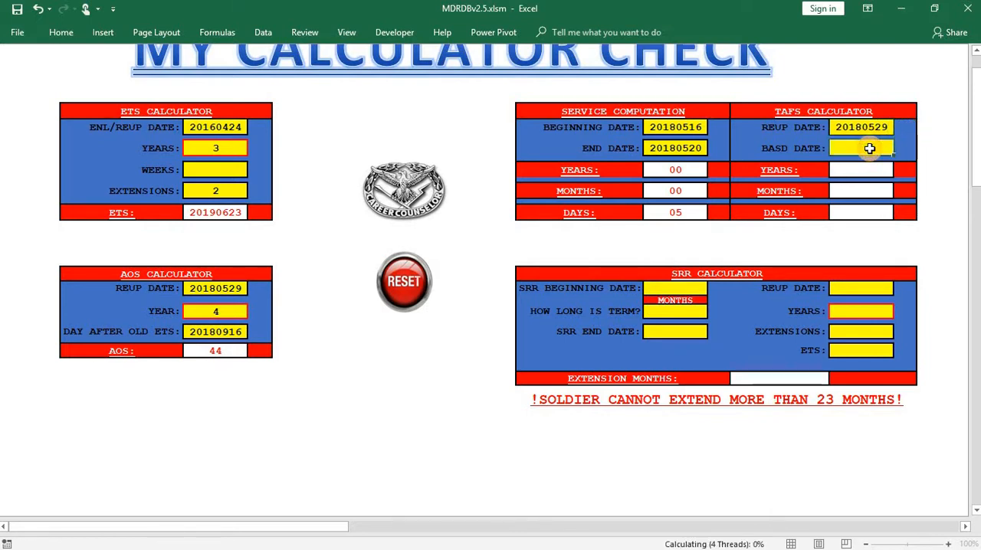
pyautogui.write('201')
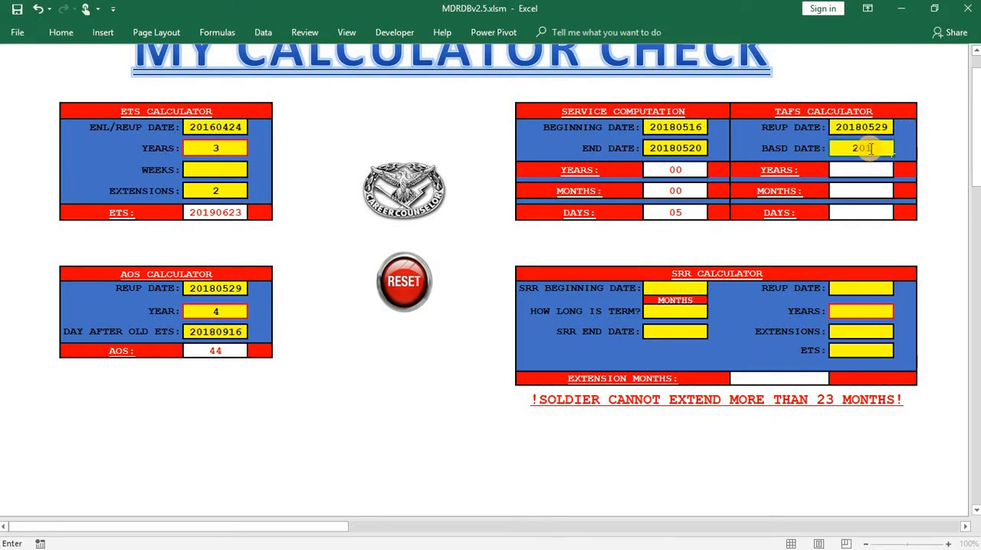
pyautogui.write('60115')
pyautogui.click(931, 146)
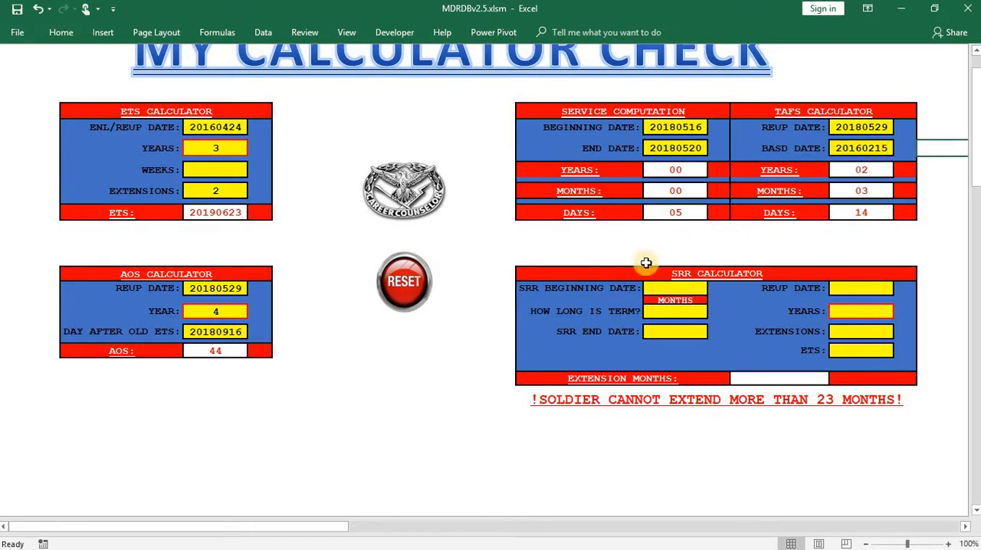
pyautogui.click(647, 263)
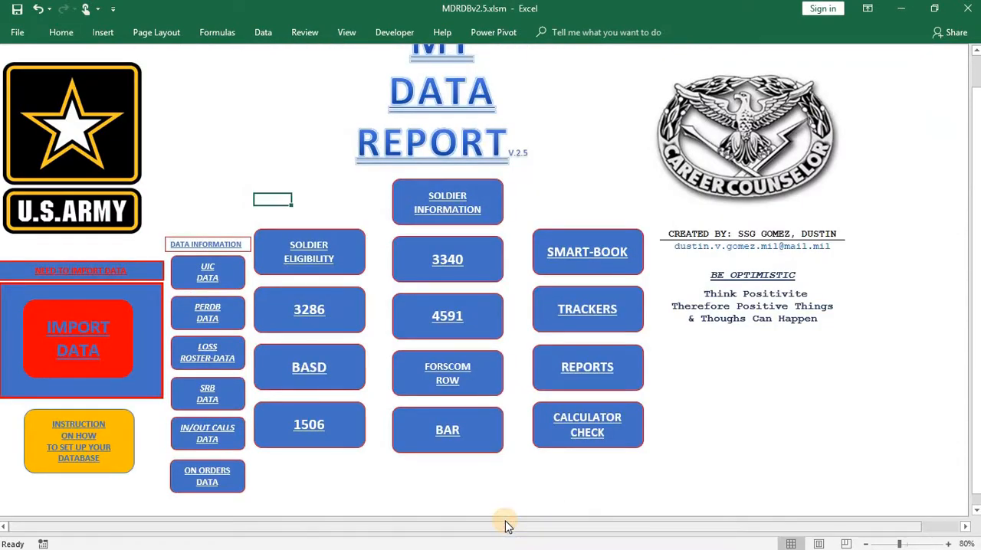